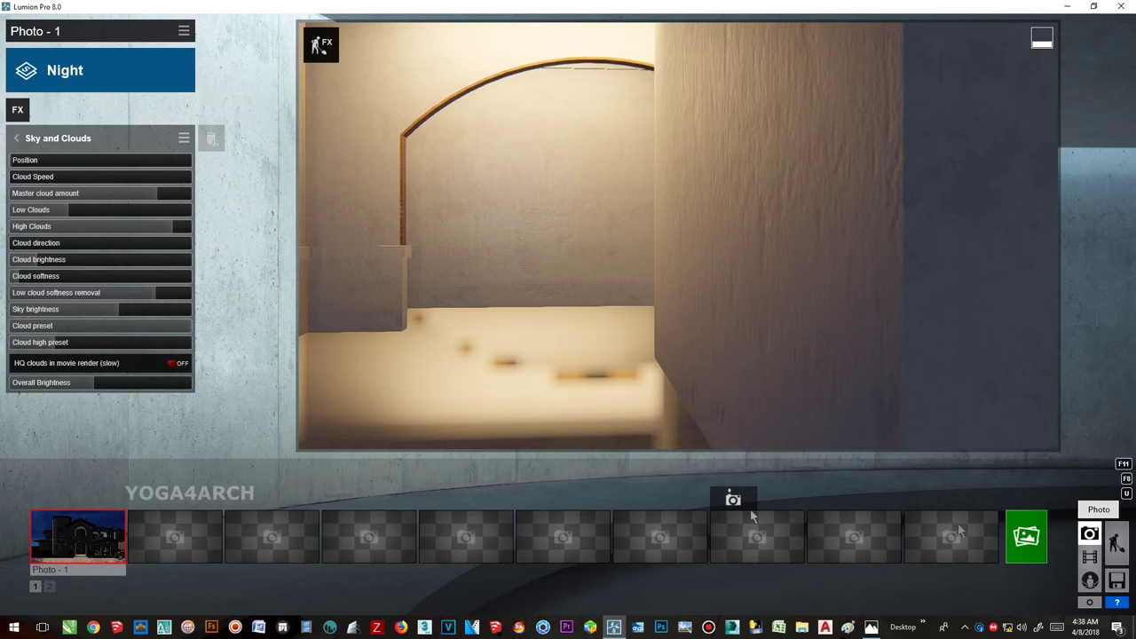
# - Restore the Photo - 1 camera and render it as a 1920x1080 JPG, overwriting the old file
pyautogui.click(91, 522)
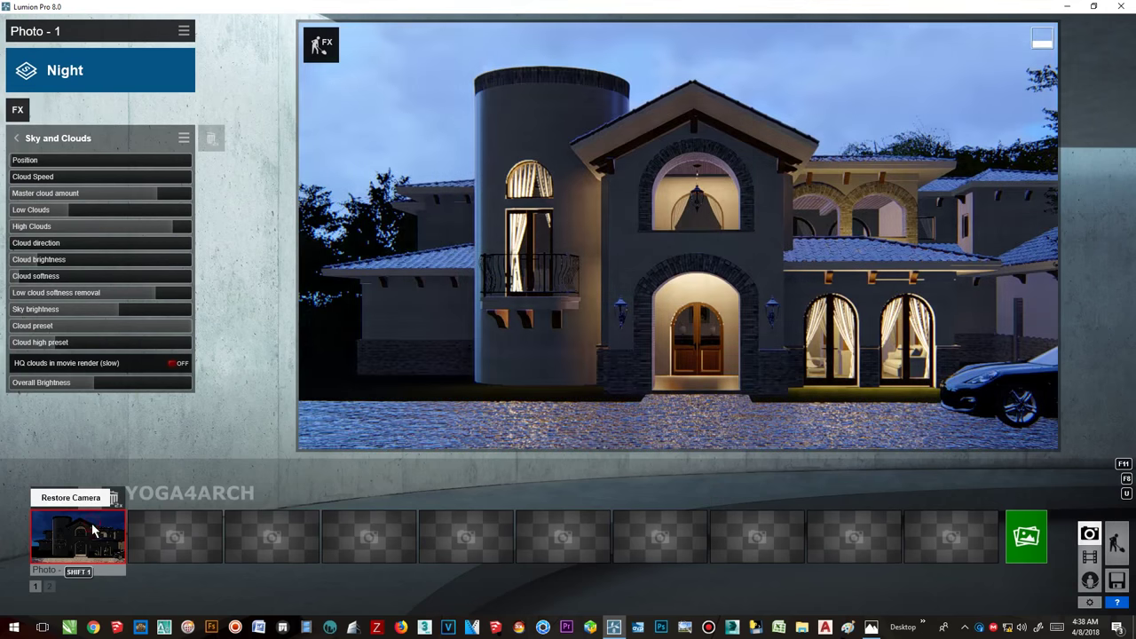
pyautogui.click(1025, 535)
pyautogui.click(417, 466)
pyautogui.doubleClick(371, 115)
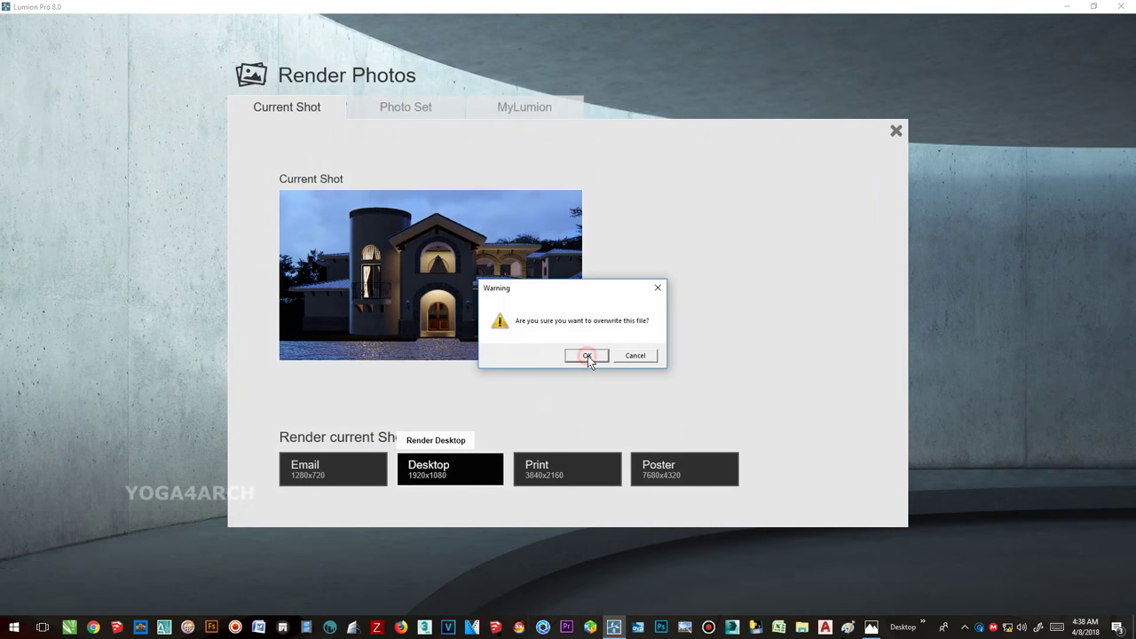
pyautogui.click(587, 355)
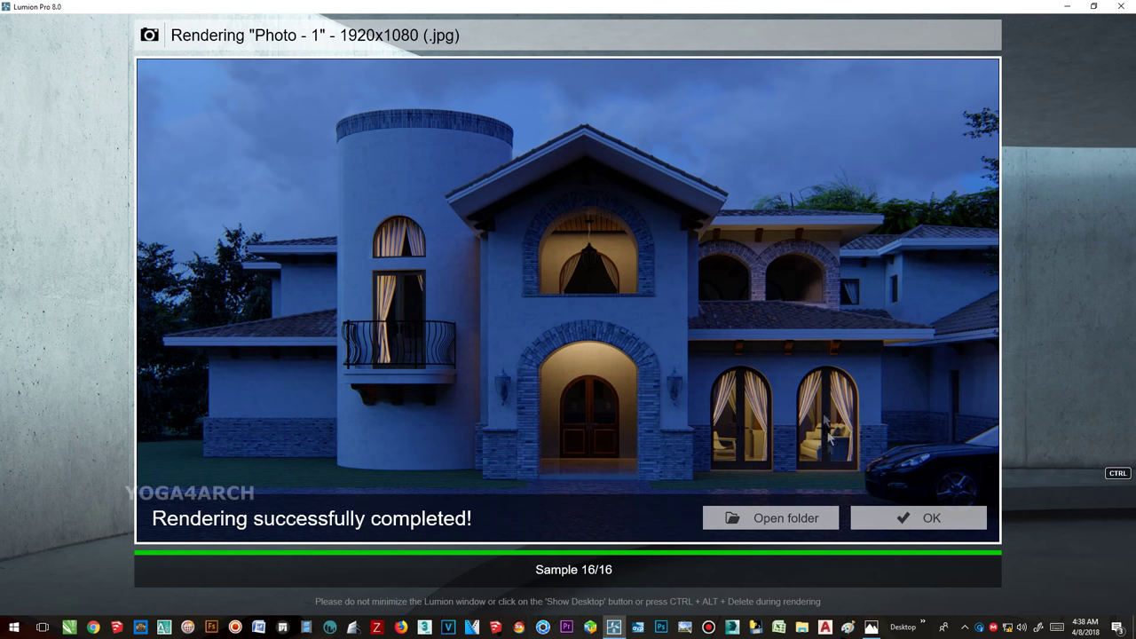
pyautogui.click(922, 519)
# - Push the omni light's Brightness slider to maximum, with a slight colour tweak
pyautogui.click(1111, 543)
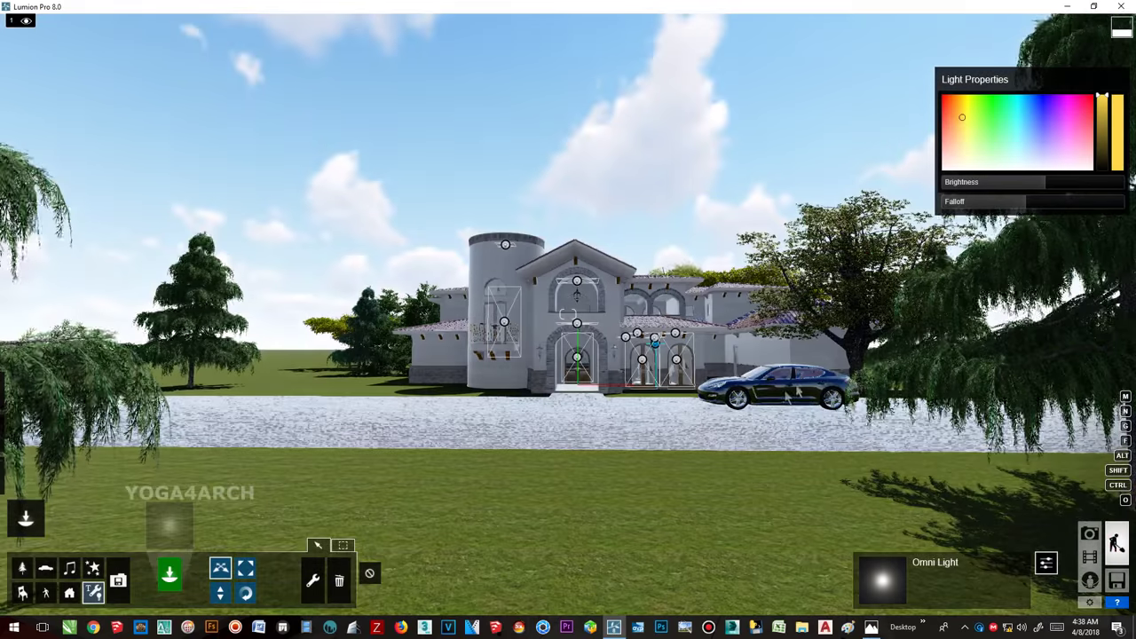
pyautogui.click(957, 124)
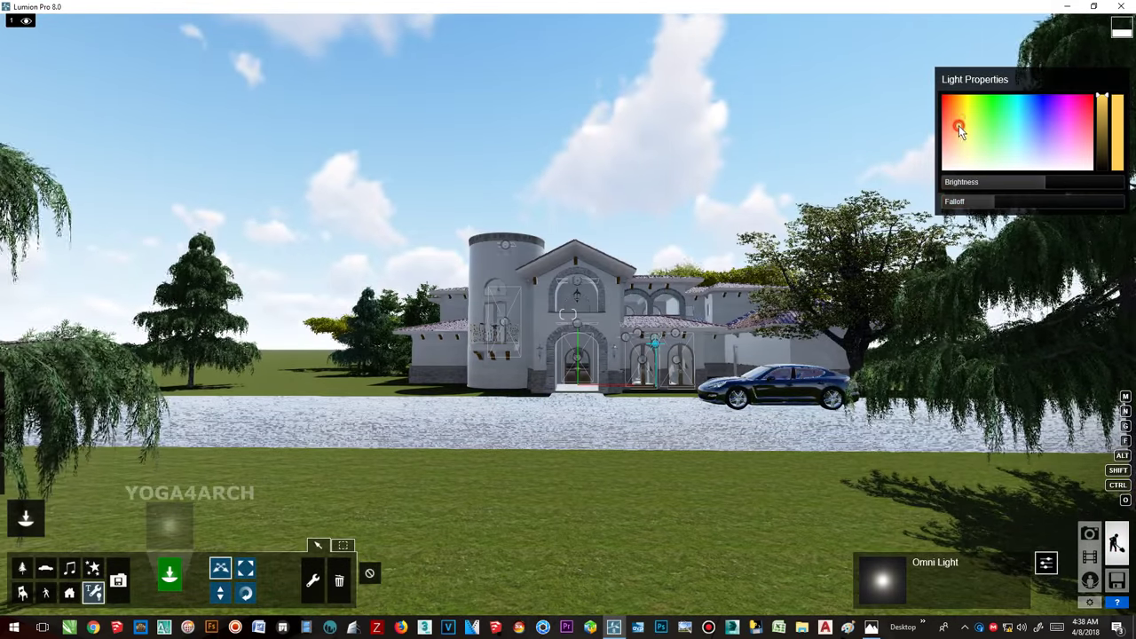
pyautogui.moveTo(1009, 182); pyautogui.dragTo(1084, 183)
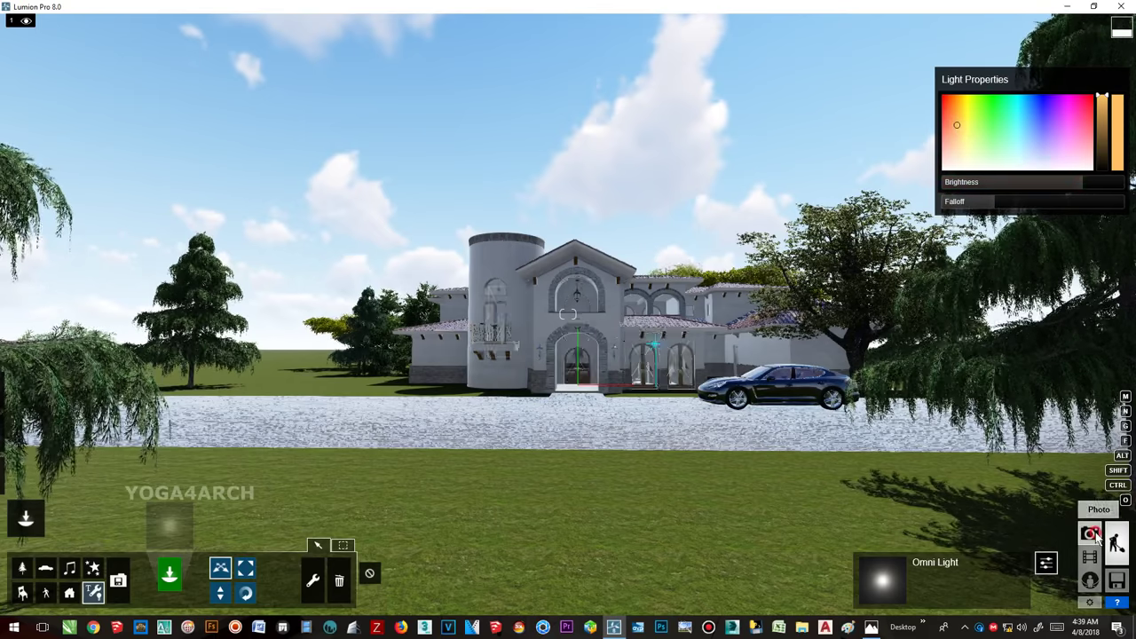
# - Re-render Photo - 1 at 1920x1080 JPG, overwriting the previous image
pyautogui.click(1088, 533)
pyautogui.click(1025, 536)
pyautogui.click(444, 469)
pyautogui.press('Return')
pyautogui.click(589, 355)
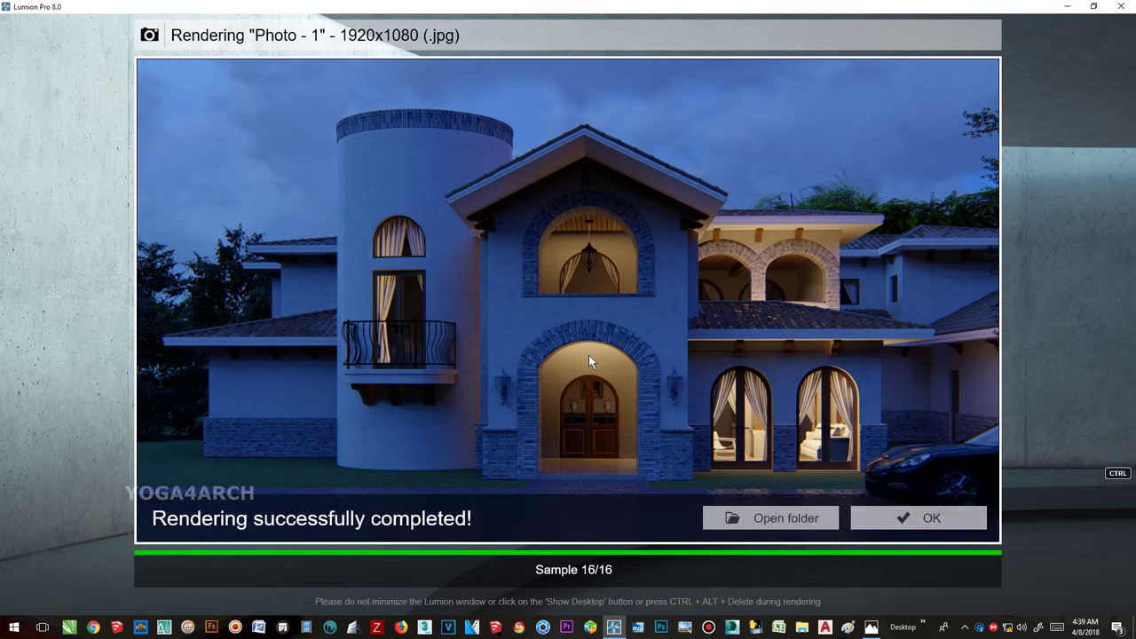
pyautogui.click(976, 518)
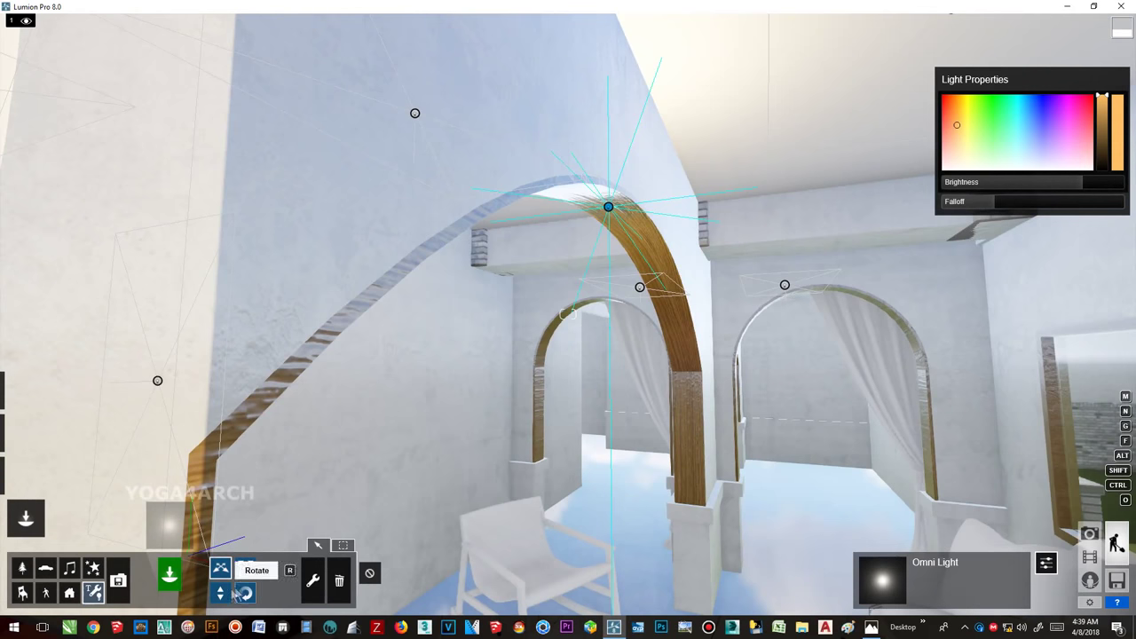
# - Lower the omni light under the loggia arch, raise falloff to 4.6 and dim brightness to about 3784
pyautogui.moveTo(608, 229); pyautogui.dragTo(608, 244)
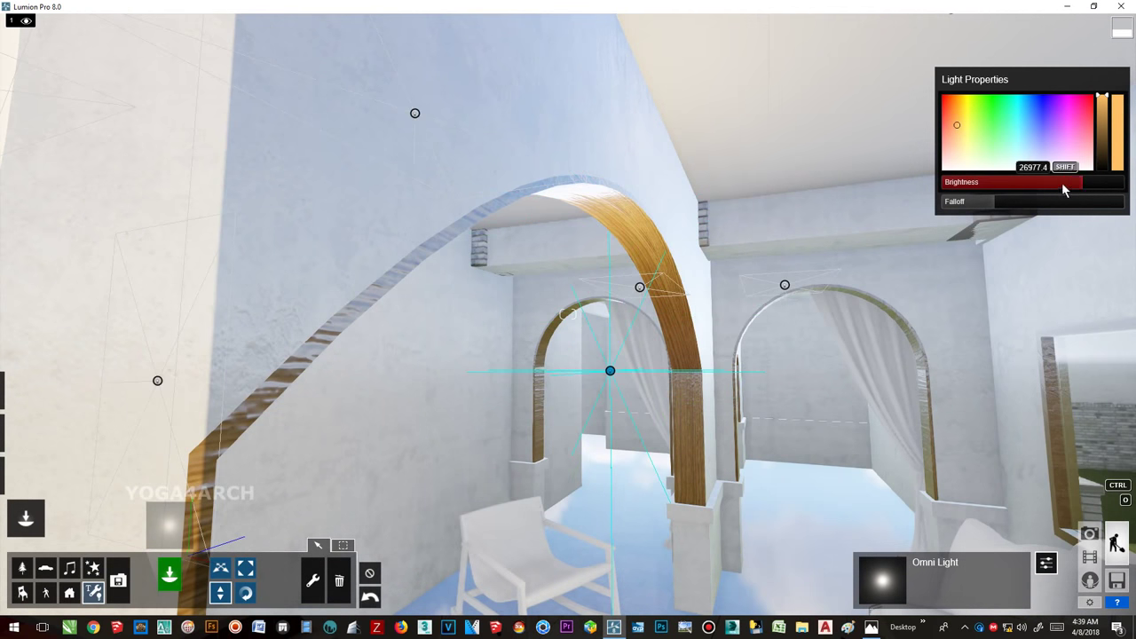
pyautogui.moveTo(995, 201); pyautogui.dragTo(1022, 202)
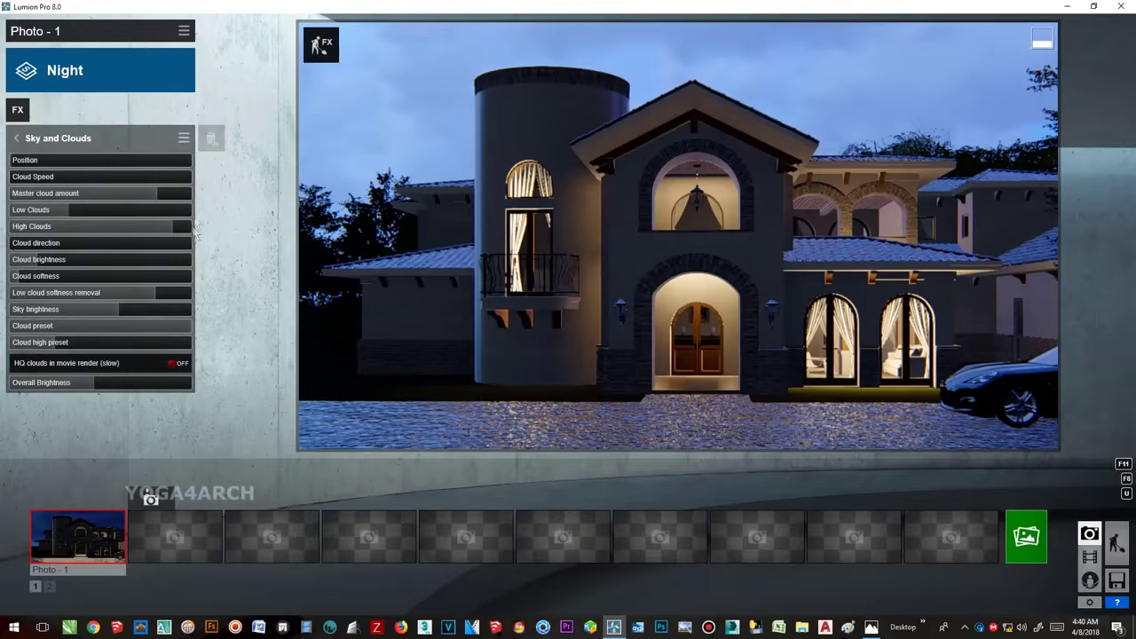
pyautogui.click(320, 43)
pyautogui.moveTo(1062, 186)
pyautogui.mouseDown()
pyautogui.moveTo(1040, 185)
pyautogui.moveTo(1064, 207)
pyautogui.moveTo(1083, 204)
pyautogui.moveTo(1076, 183)
pyautogui.moveTo(1131, 202)
pyautogui.mouseUp()
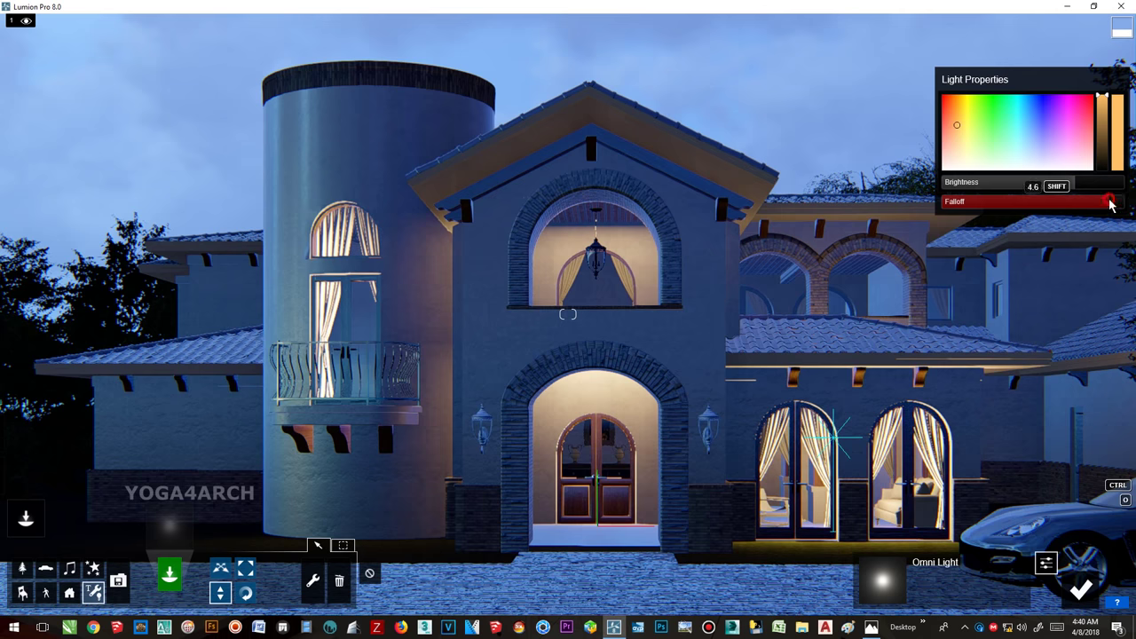
pyautogui.click(1118, 543)
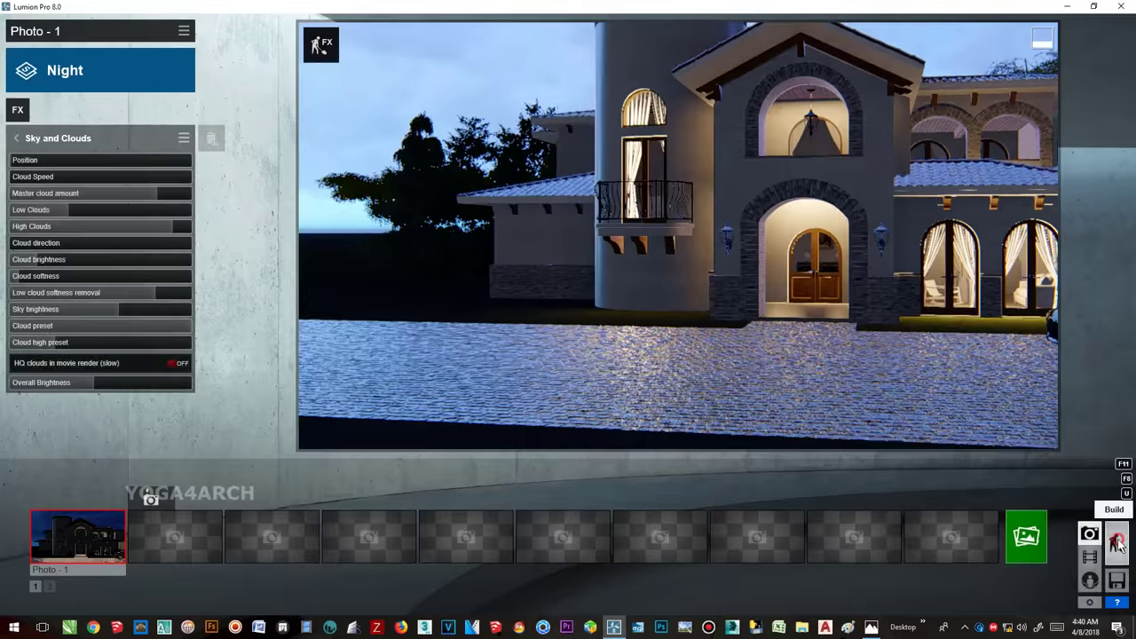
# - Fly into the house and place copied omni lights on the ceiling and above the sofa
pyautogui.click(1117, 543)
pyautogui.scroll(5, 780, 372)
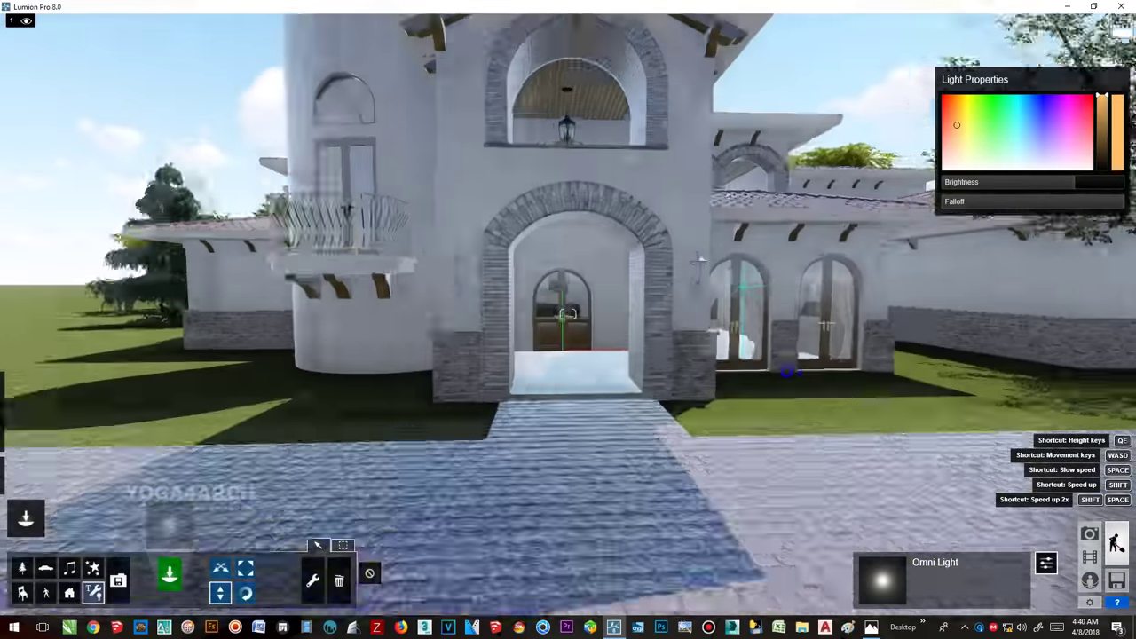
pyautogui.scroll(5, 788, 371)
pyautogui.scroll(3, 791, 371)
pyautogui.scroll(5, 786, 371)
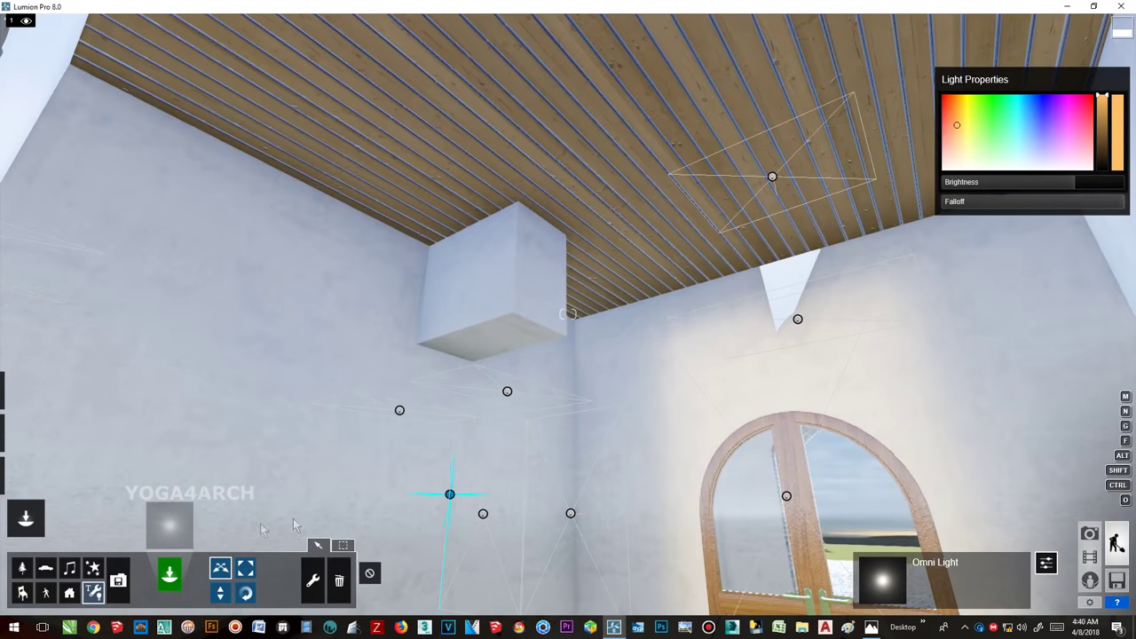
pyautogui.keyDown('alt'); pyautogui.moveTo(449, 493); pyautogui.dragTo(619, 78); pyautogui.keyUp('alt')
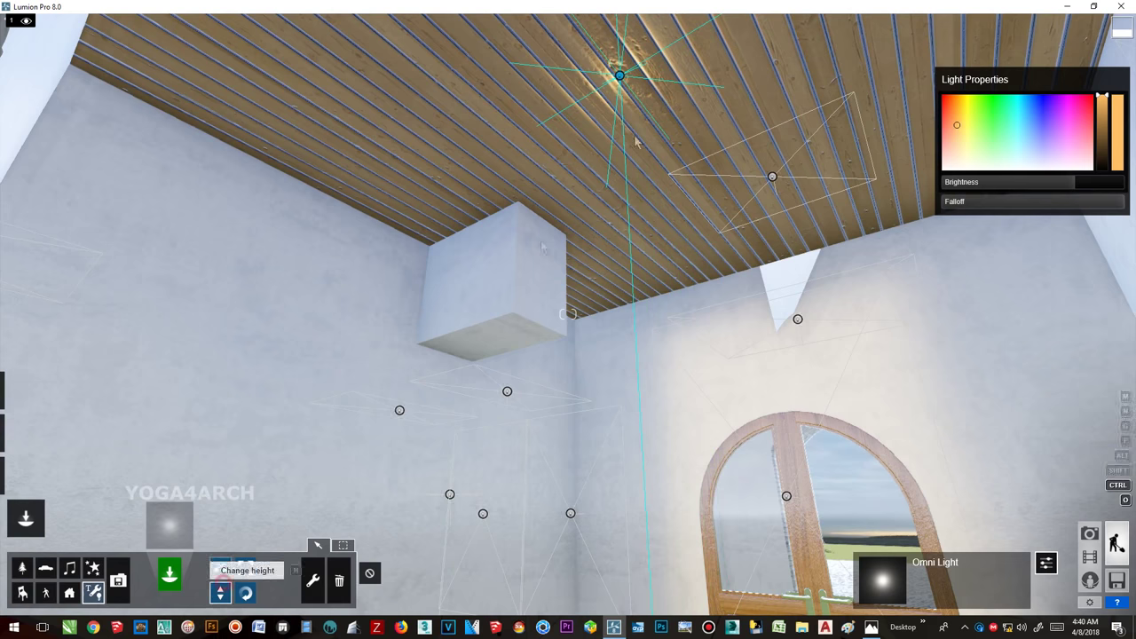
pyautogui.moveTo(619, 78); pyautogui.dragTo(629, 241)
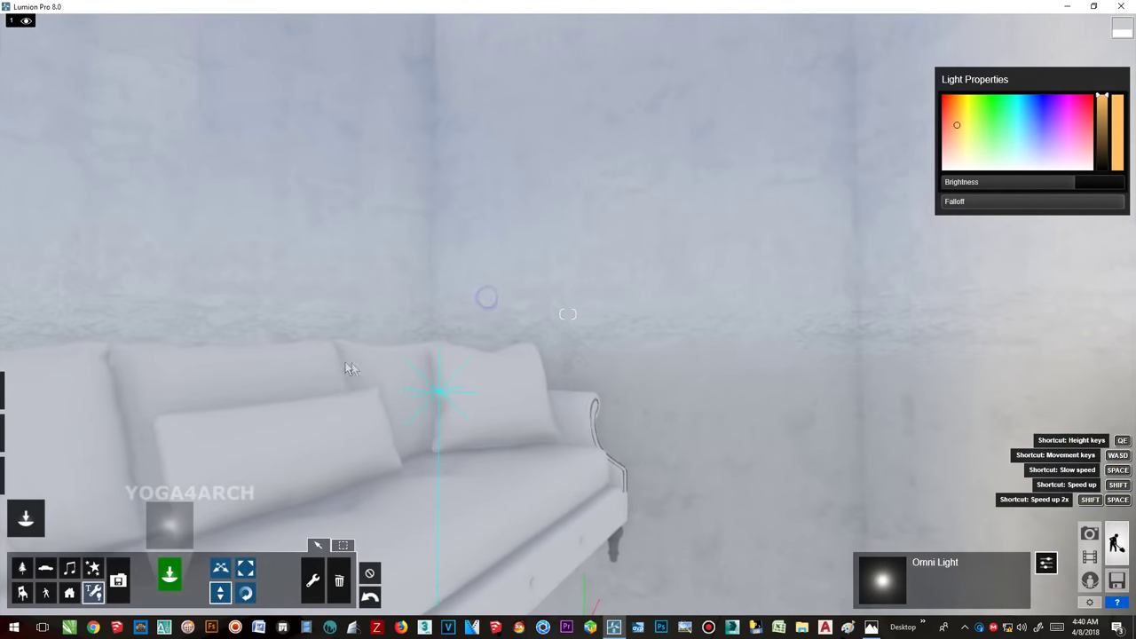
pyautogui.moveTo(451, 401); pyautogui.dragTo(558, 218)
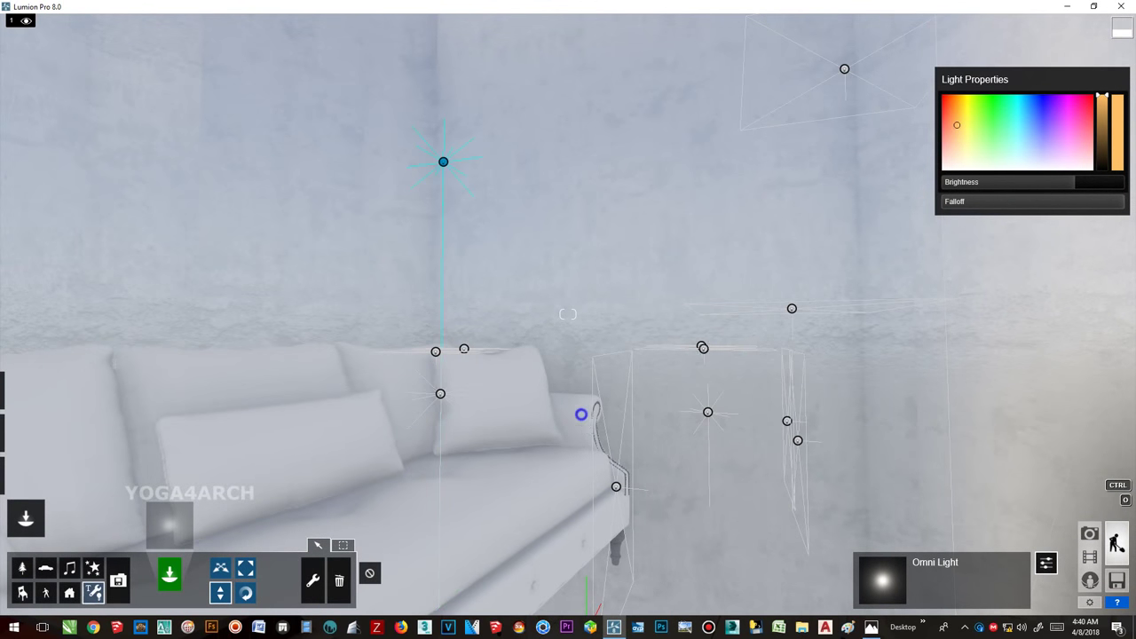
# - Move an omni light into the chandelier centre and lower it slightly within the chandelier
pyautogui.moveTo(583, 417); pyautogui.dragTo(581, 417, button='right')
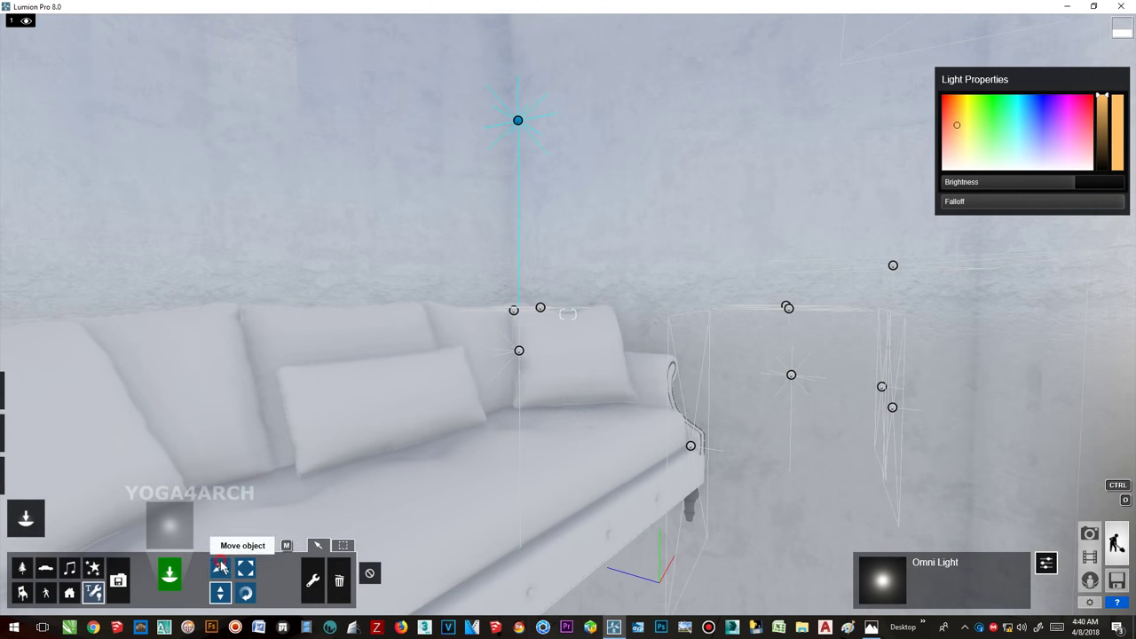
pyautogui.moveTo(517, 120); pyautogui.dragTo(601, 116)
pyautogui.moveTo(601, 116); pyautogui.dragTo(490, 603, button='right')
pyautogui.moveTo(490, 603); pyautogui.dragTo(486, 304)
pyautogui.click(222, 597)
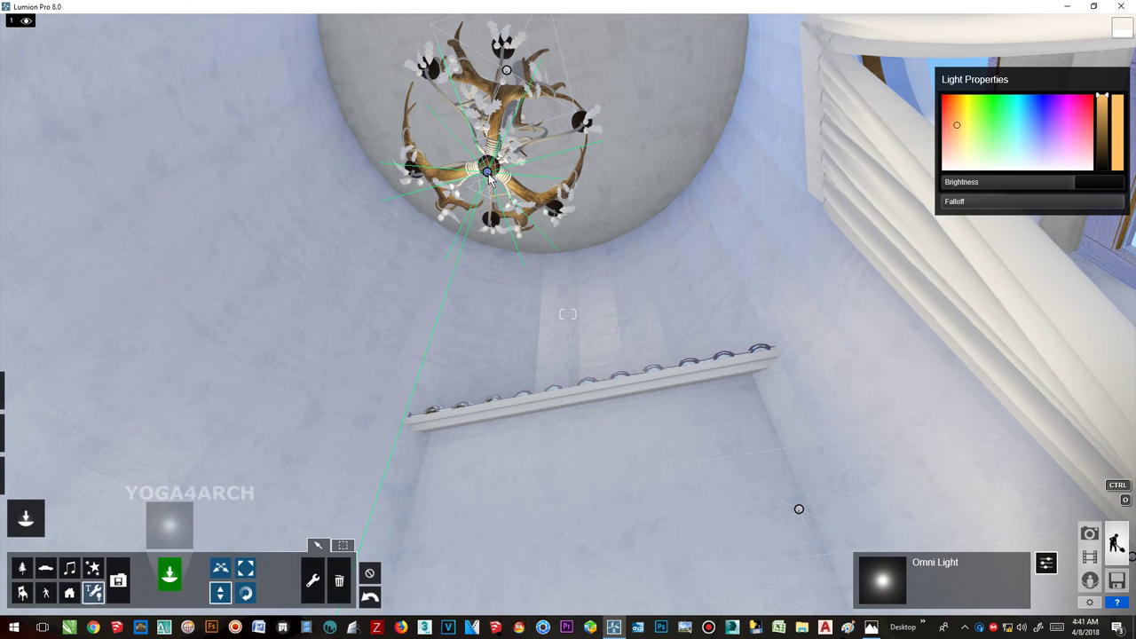
pyautogui.moveTo(488, 168); pyautogui.dragTo(483, 213)
pyautogui.click(1088, 533)
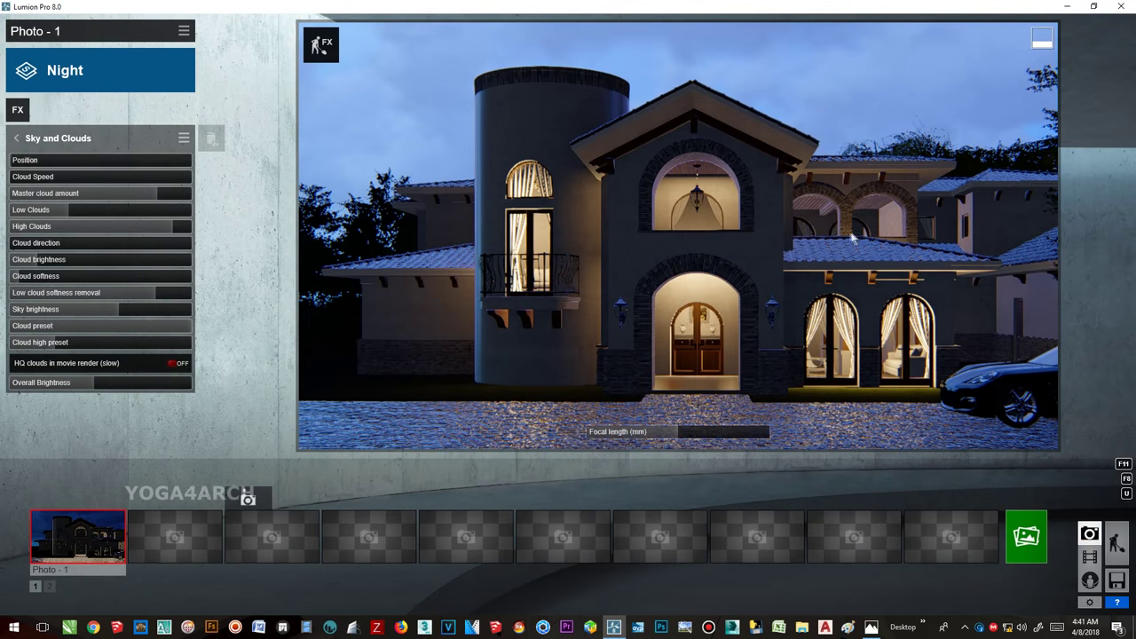
# - View the reference render AE21_002_pp.jpg in Photos, minimize it, and return to Build mode
pyautogui.click(871, 627)
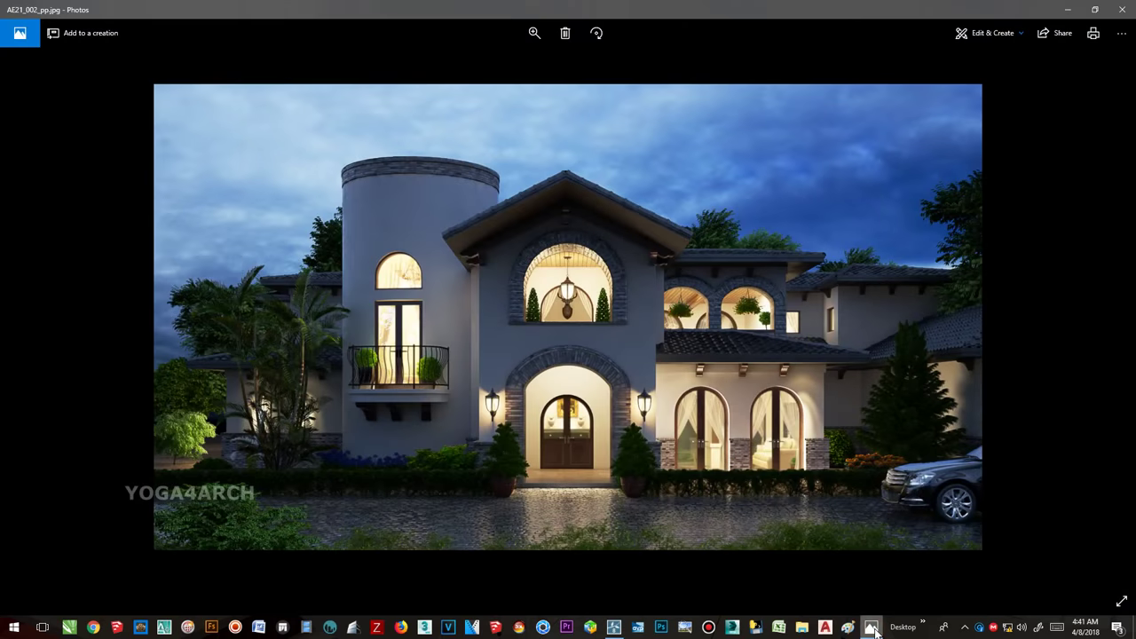
pyautogui.click(874, 629)
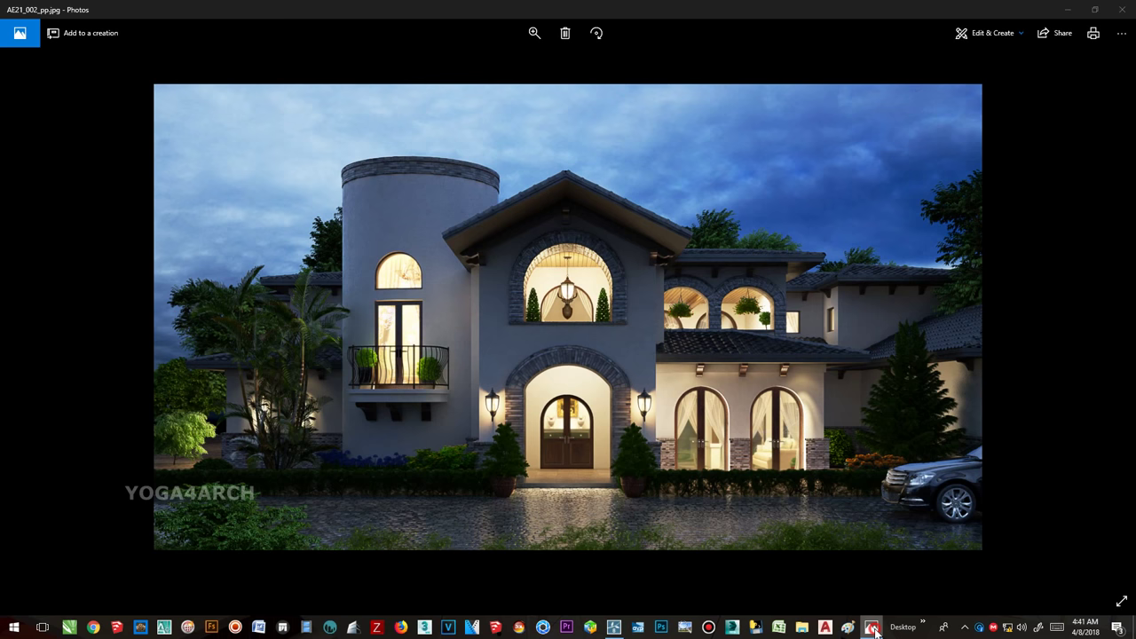
pyautogui.click(874, 629)
pyautogui.click(1118, 543)
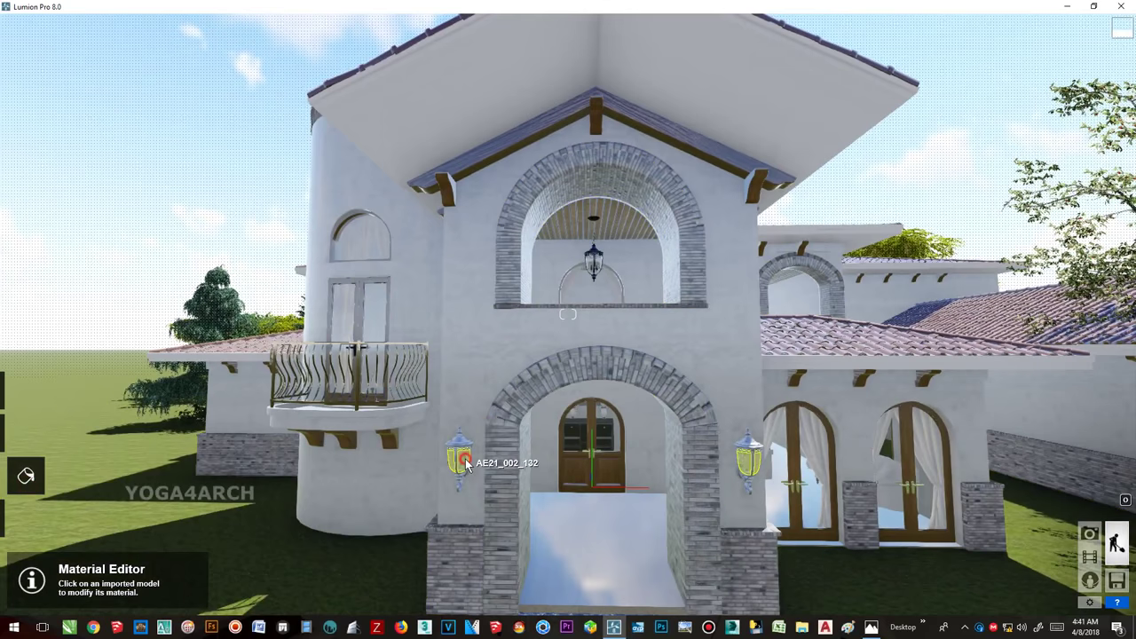
# - Apply a Standard material to the wall lantern with an emissive glow and red colorization
pyautogui.click(464, 400)
pyautogui.click(57, 355)
pyautogui.click(66, 382)
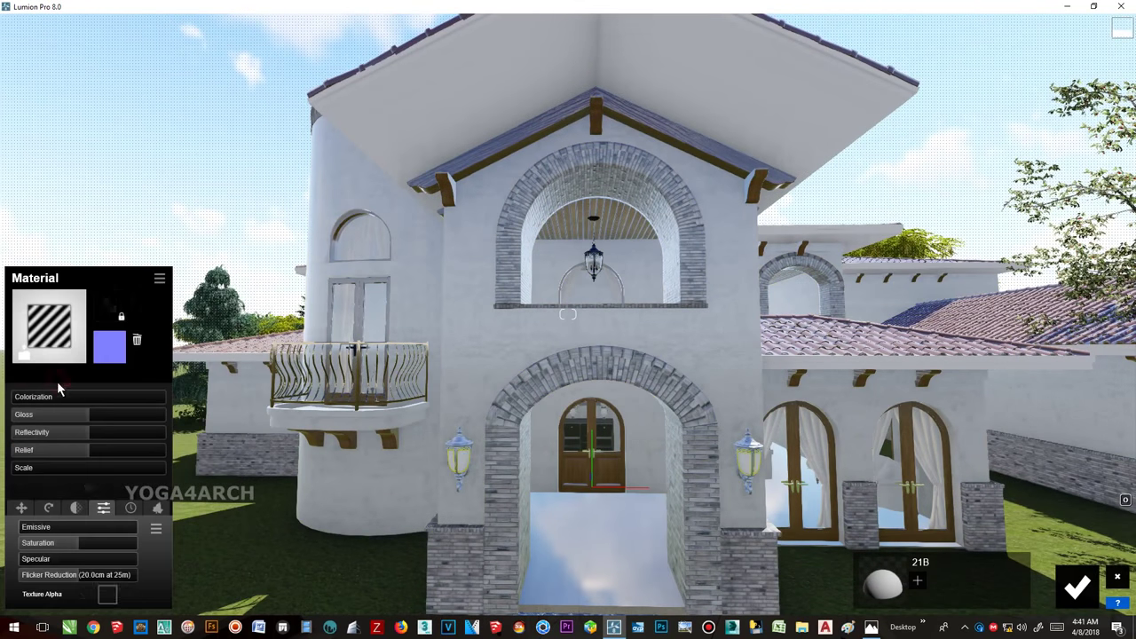
pyautogui.click(104, 507)
pyautogui.moveTo(27, 528); pyautogui.dragTo(97, 534)
pyautogui.click(89, 397)
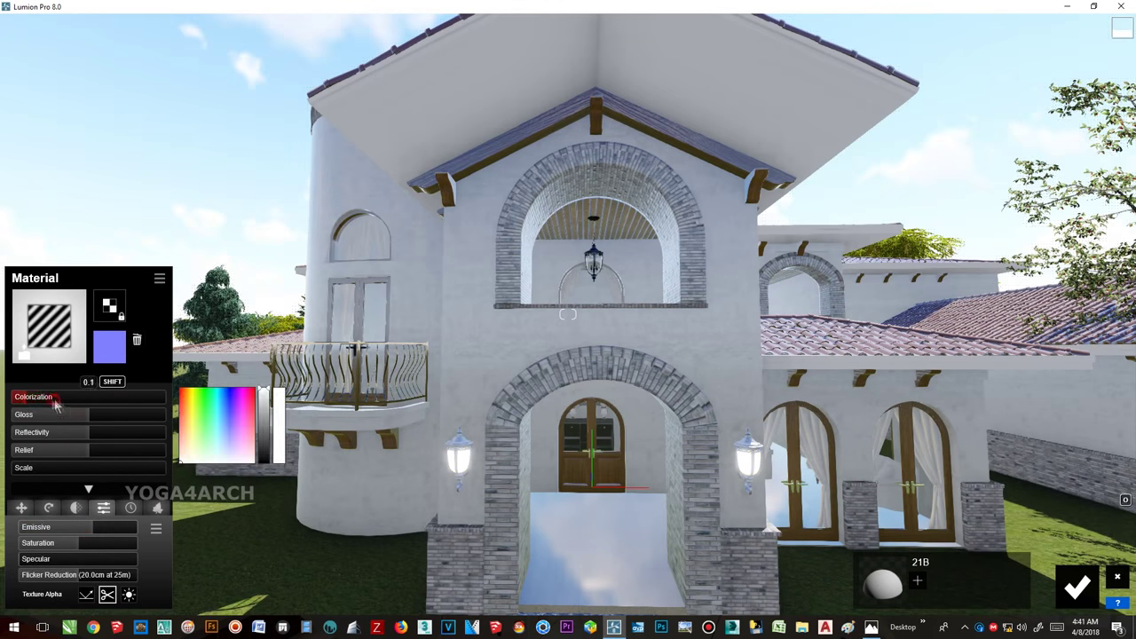
pyautogui.moveTo(188, 435); pyautogui.dragTo(182, 422)
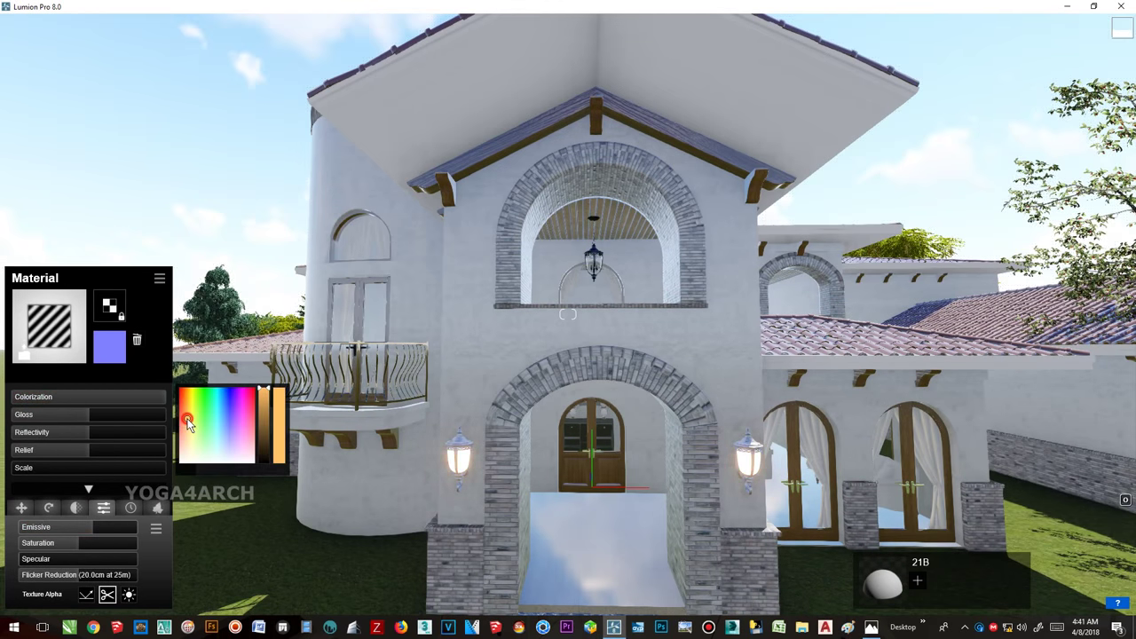
# - Give the lantern glass a Standard material with warm yellow colorization and Emissive 77.8
pyautogui.click(564, 257)
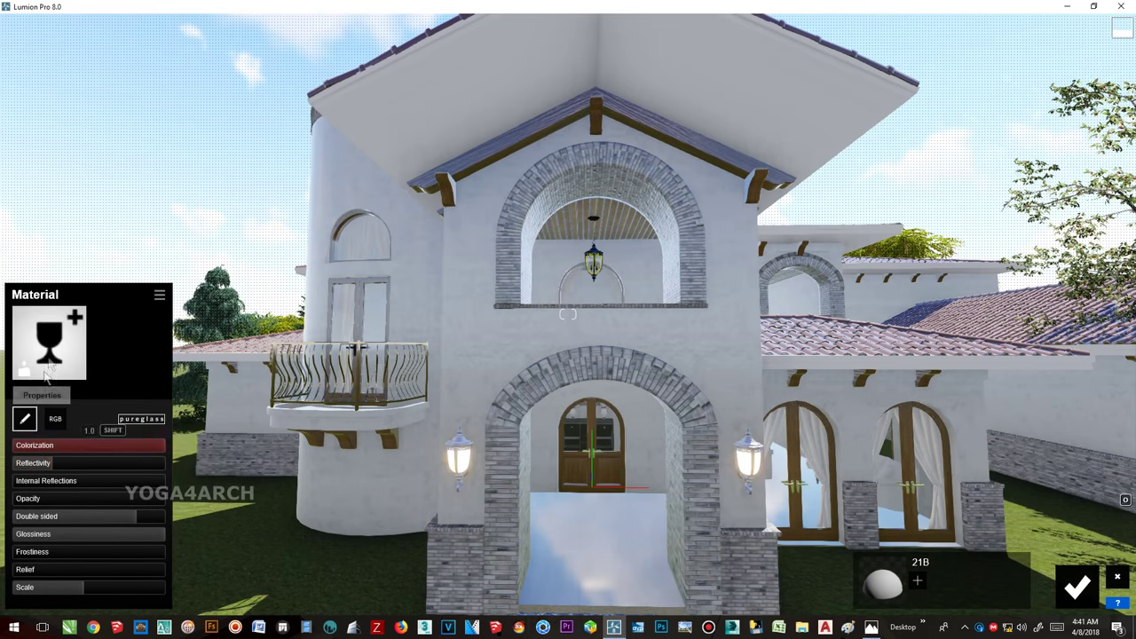
pyautogui.click(40, 342)
pyautogui.click(48, 387)
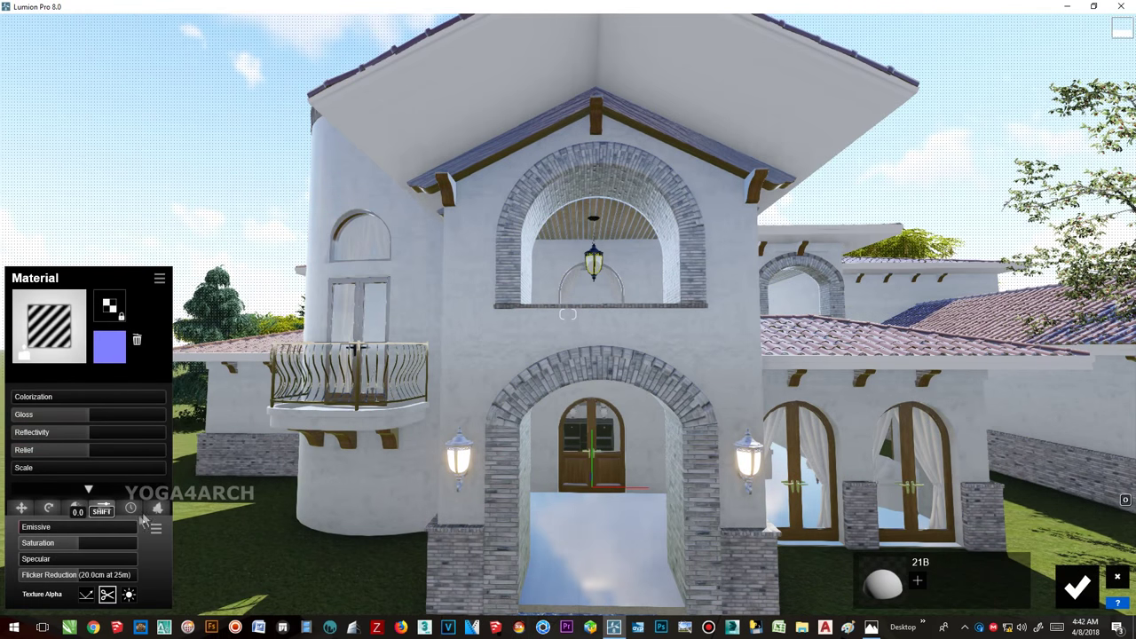
pyautogui.click(81, 510)
pyautogui.click(104, 507)
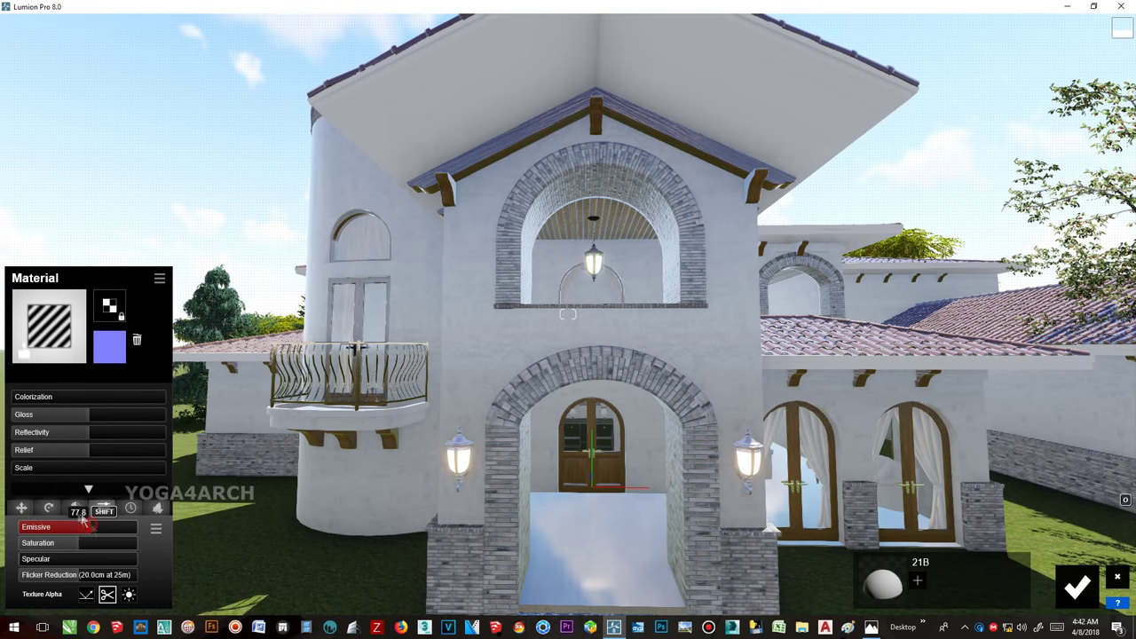
pyautogui.click(33, 395)
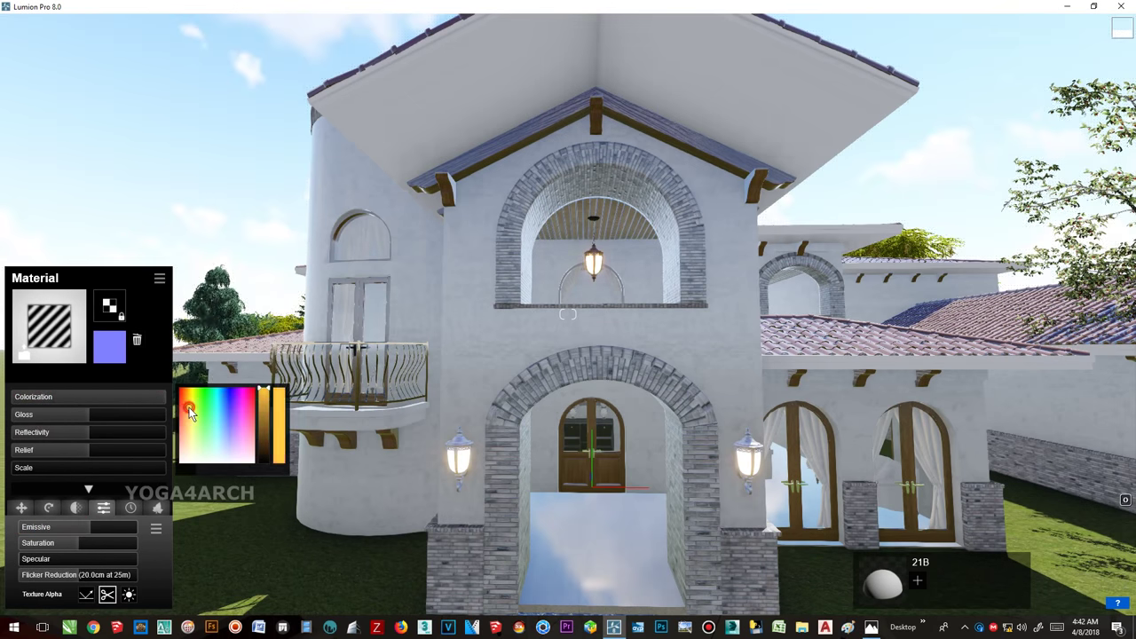
pyautogui.click(94, 528)
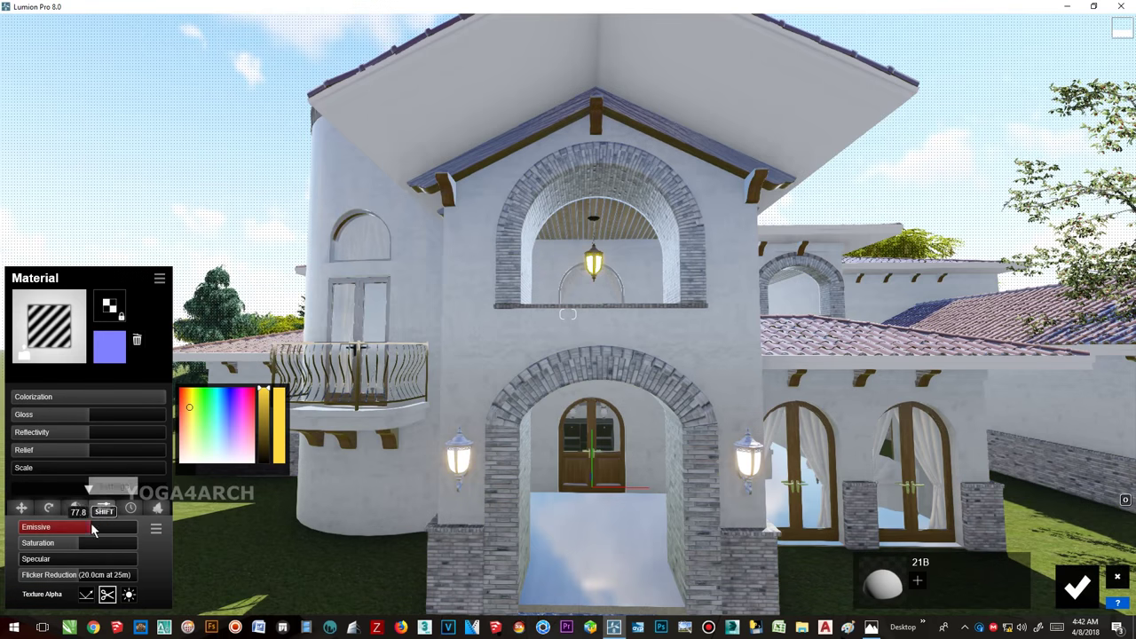
pyautogui.moveTo(119, 527); pyautogui.dragTo(1096, 474, button='right')
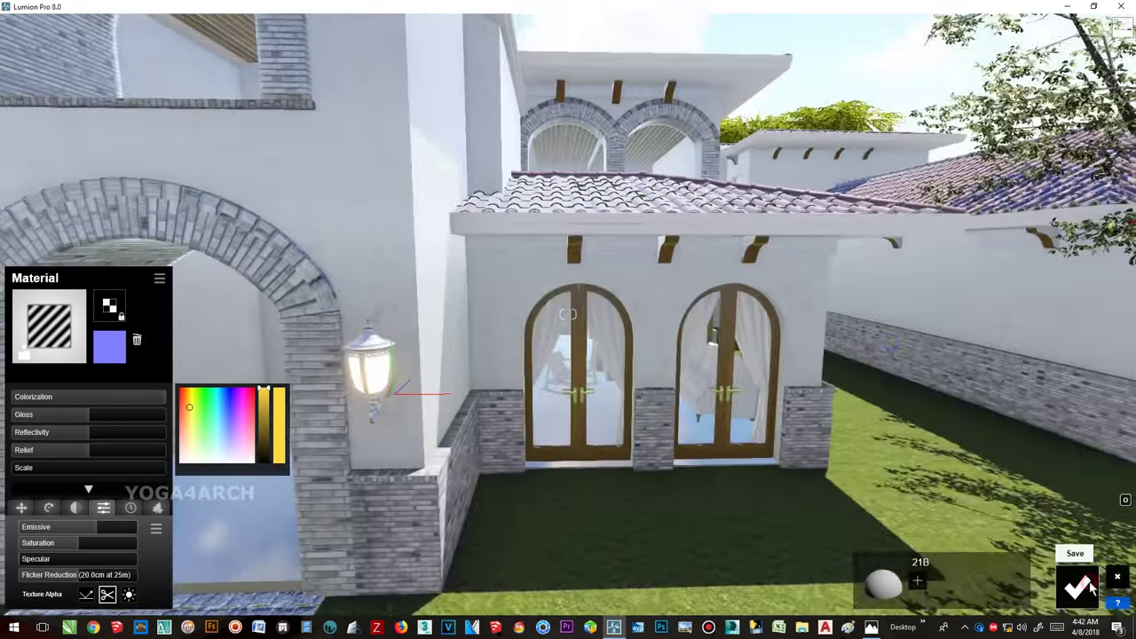
pyautogui.click(1076, 585)
# - Select the area light under the wooden ceiling and widen it to 4.4 m
pyautogui.click(25, 517)
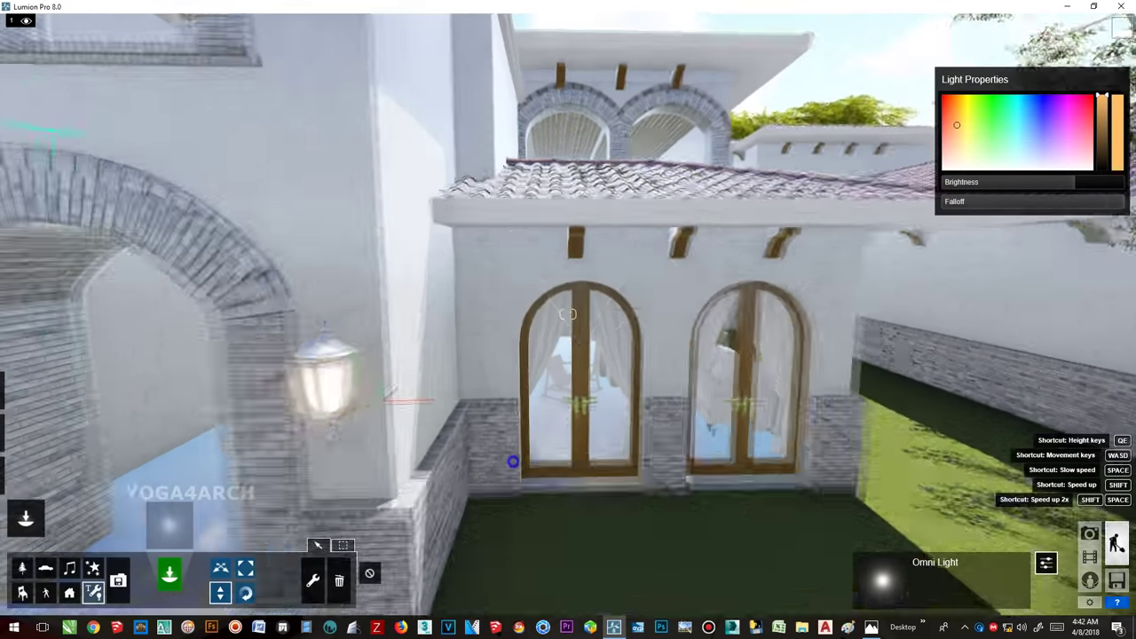
pyautogui.moveTo(515, 458); pyautogui.dragTo(509, 462, button='right')
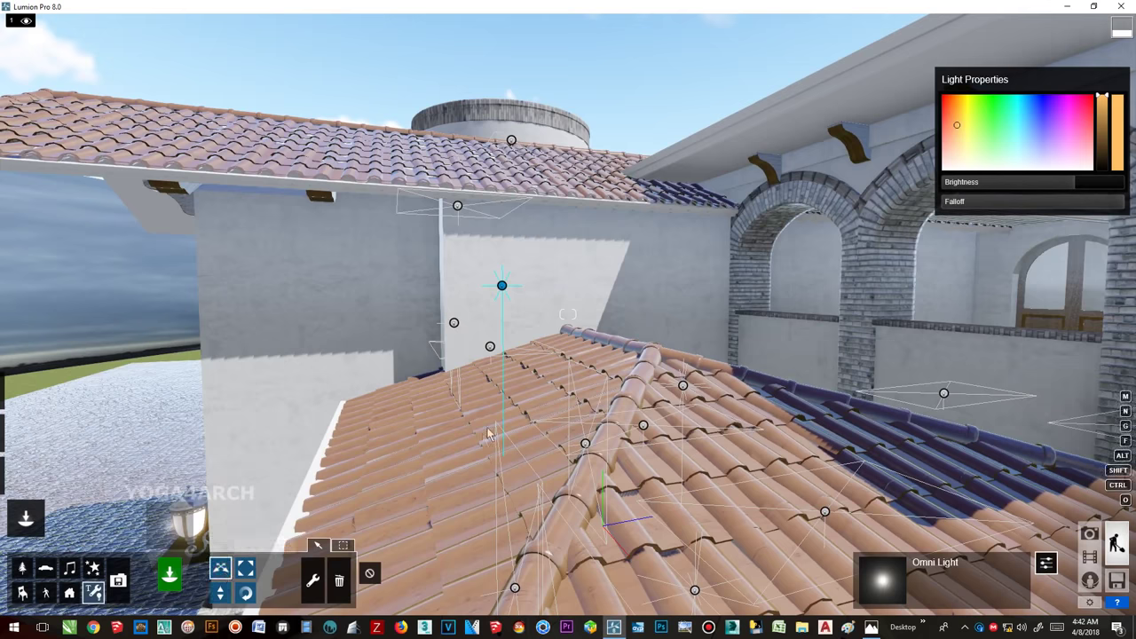
pyautogui.moveTo(604, 332); pyautogui.dragTo(273, 246, button='right')
pyautogui.moveTo(756, 319); pyautogui.dragTo(757, 319, button='right')
pyautogui.press('w')
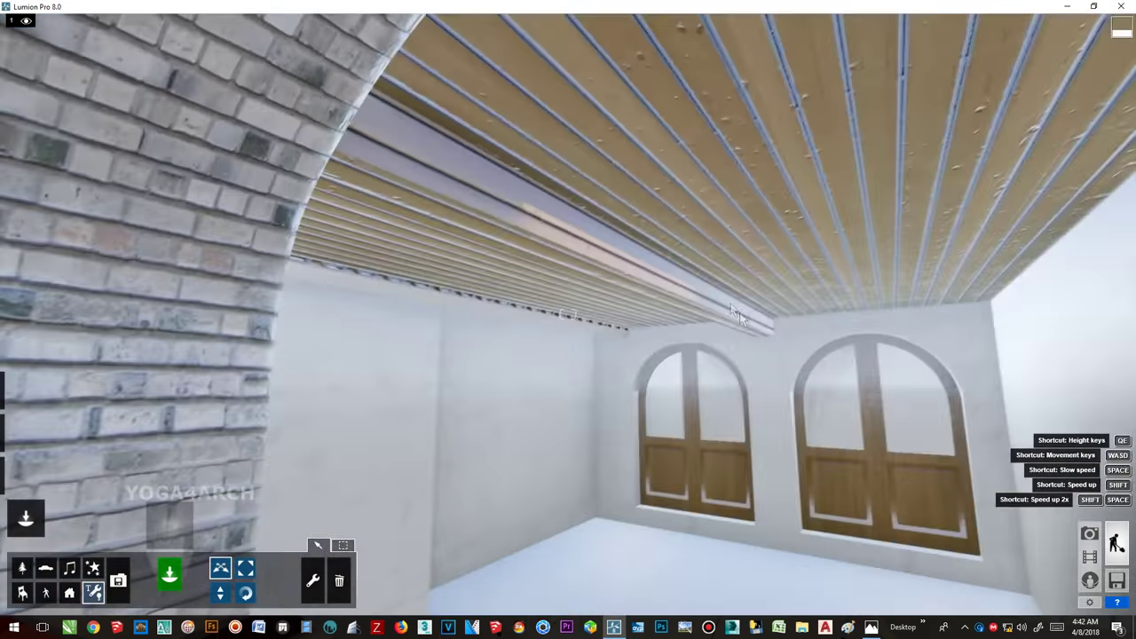
pyautogui.click(609, 275)
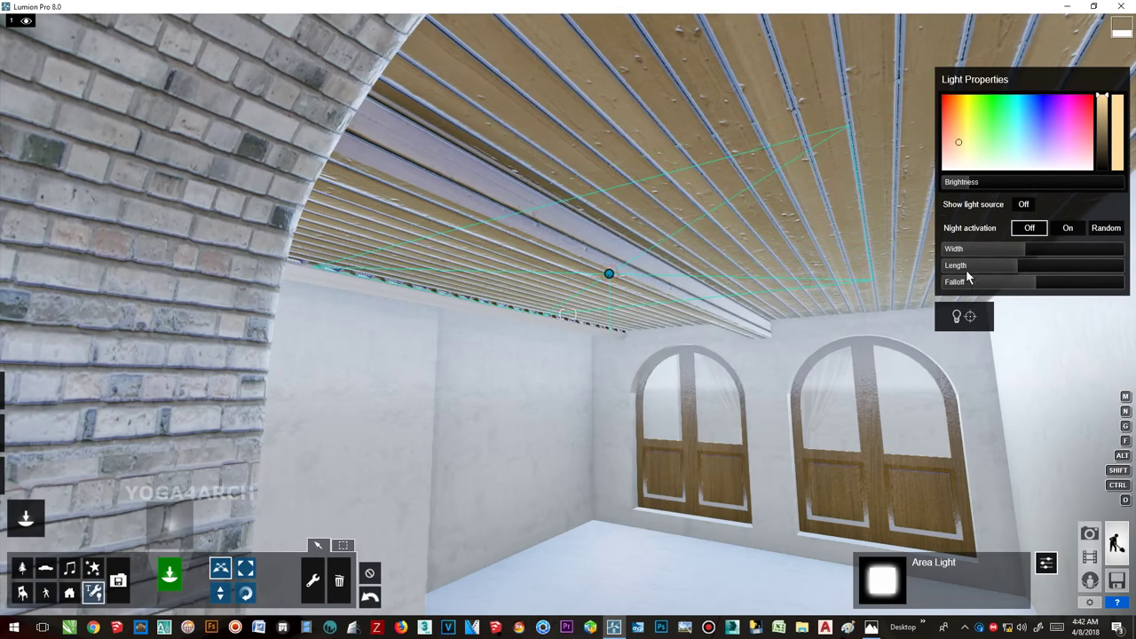
pyautogui.moveTo(1062, 267); pyautogui.dragTo(1044, 256)
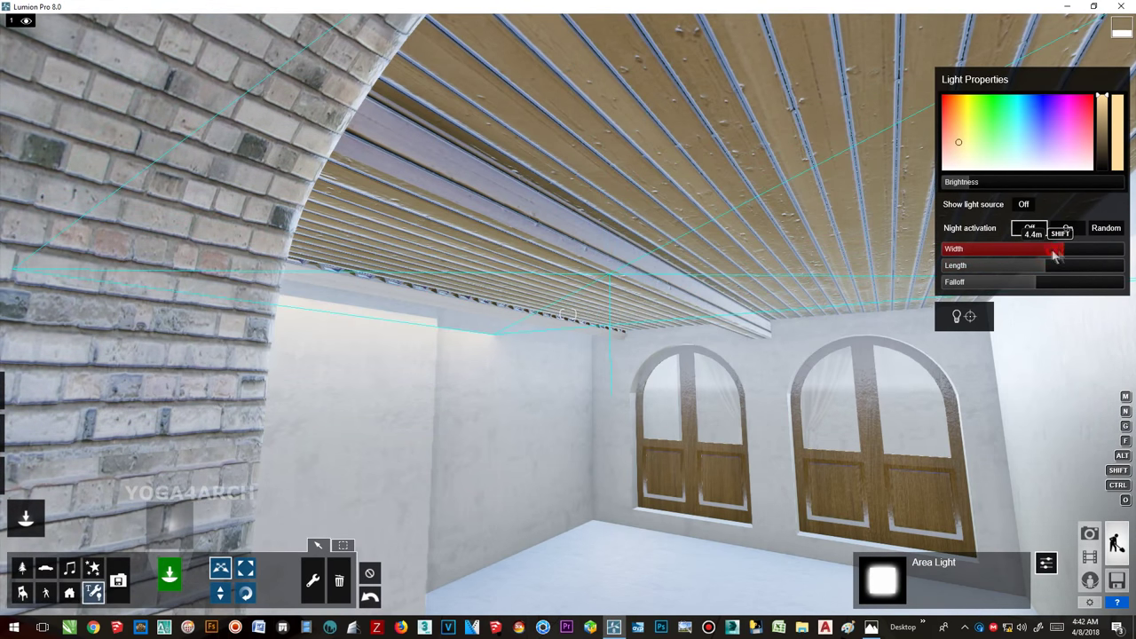
# - Raise the area light up to the ceiling and restore the Photo - 1 night view
pyautogui.press('s')
pyautogui.moveTo(708, 349); pyautogui.dragTo(710, 349, button='right')
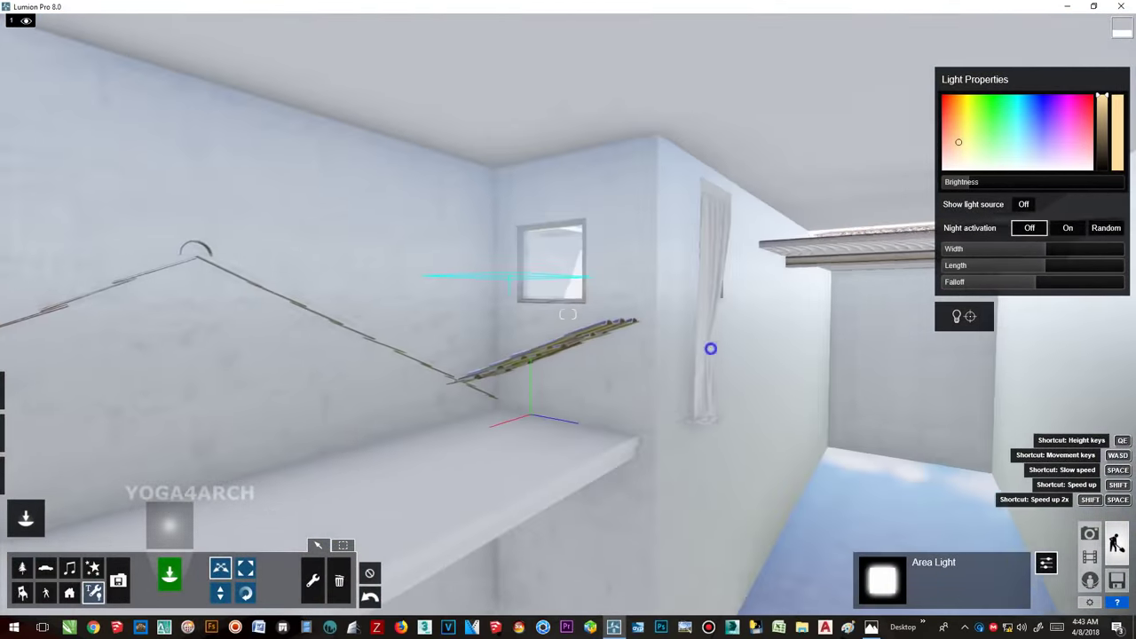
pyautogui.moveTo(710, 349); pyautogui.dragTo(710, 349, button='right')
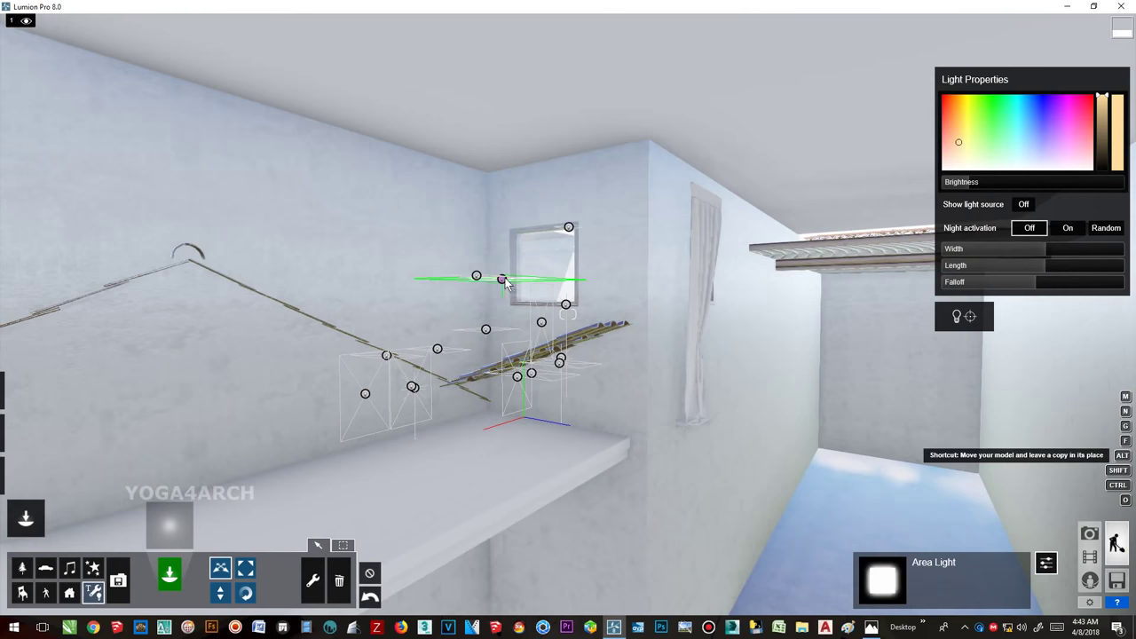
pyautogui.moveTo(503, 280); pyautogui.dragTo(520, 35)
pyautogui.moveTo(551, 155); pyautogui.dragTo(551, 154, button='right')
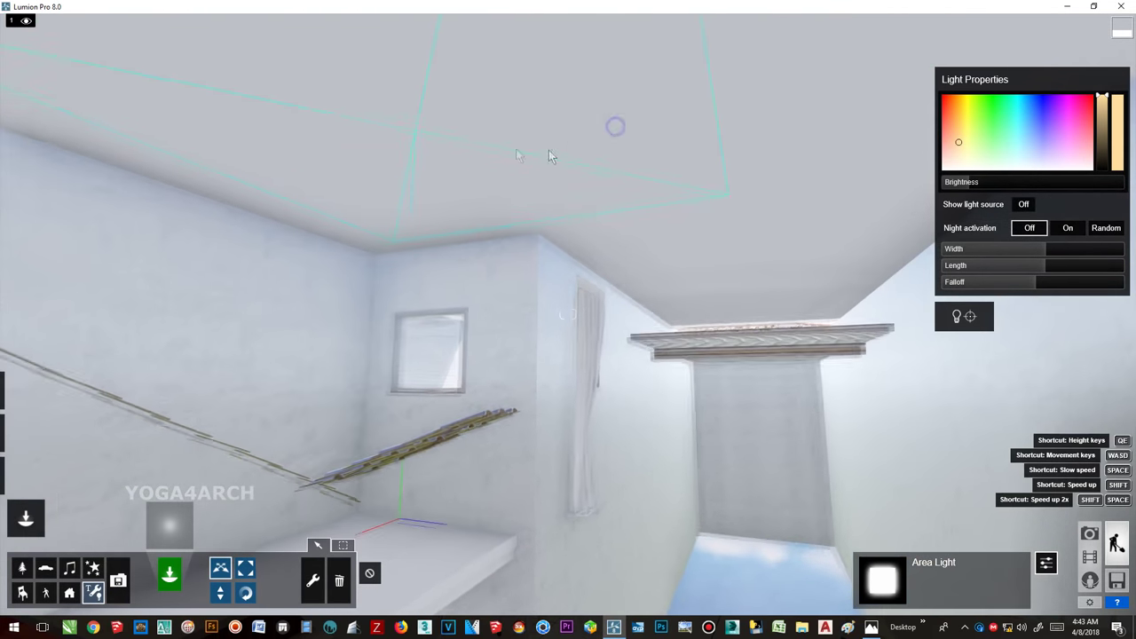
pyautogui.click(1089, 533)
pyautogui.click(69, 540)
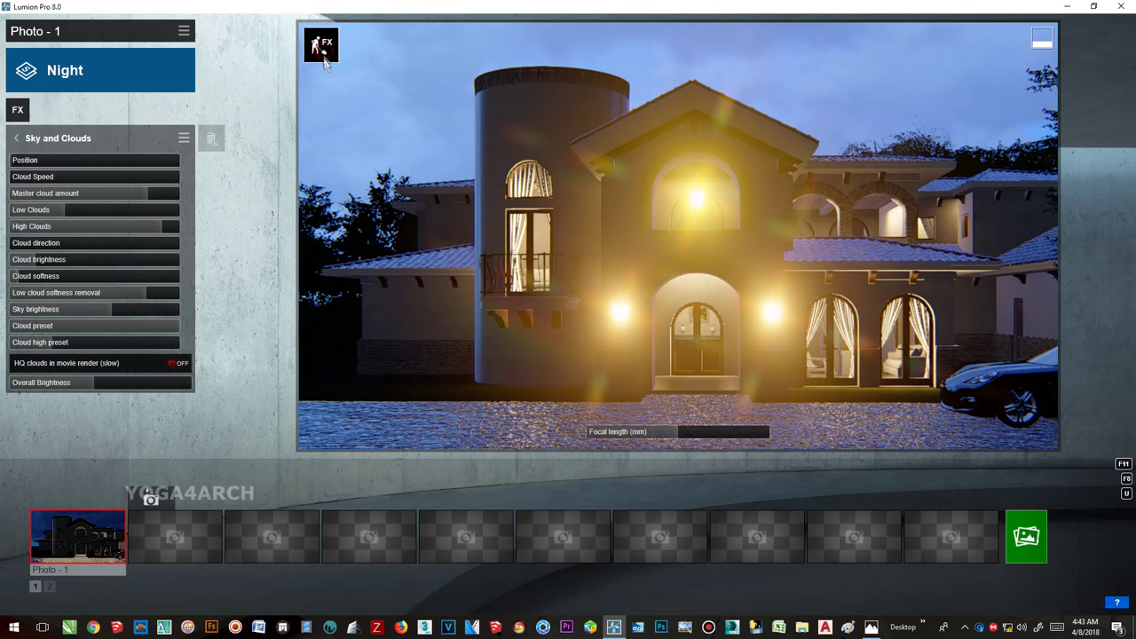
# - Lower the wall lantern material's Emissive value to about 0.2
pyautogui.click(1041, 37)
pyautogui.click(26, 476)
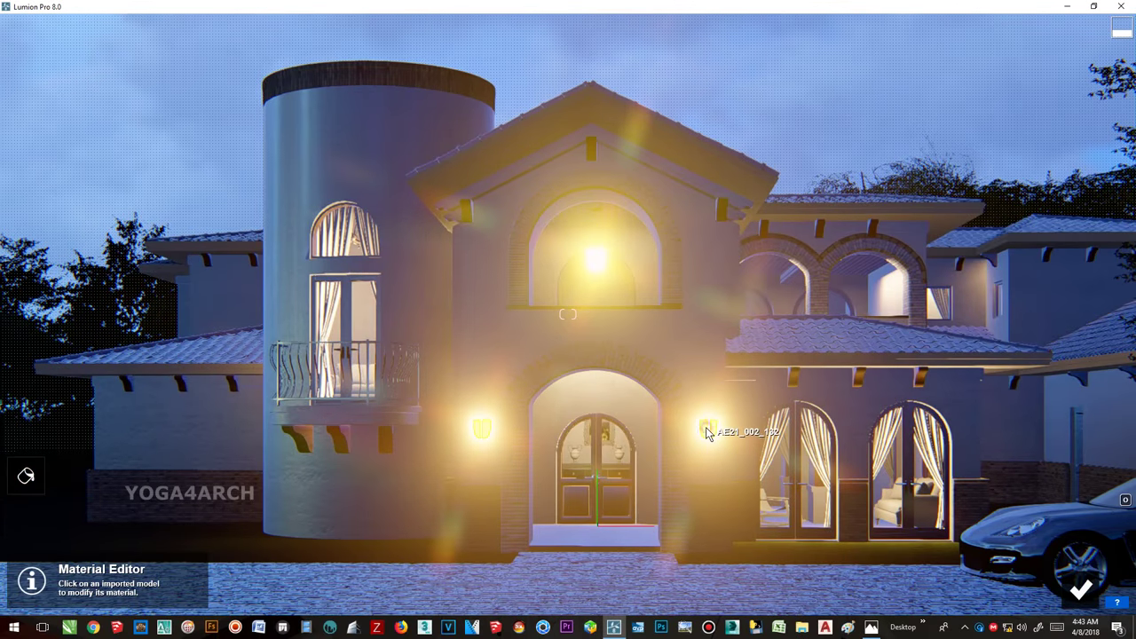
pyautogui.click(439, 456)
pyautogui.moveTo(50, 528); pyautogui.dragTo(30, 525)
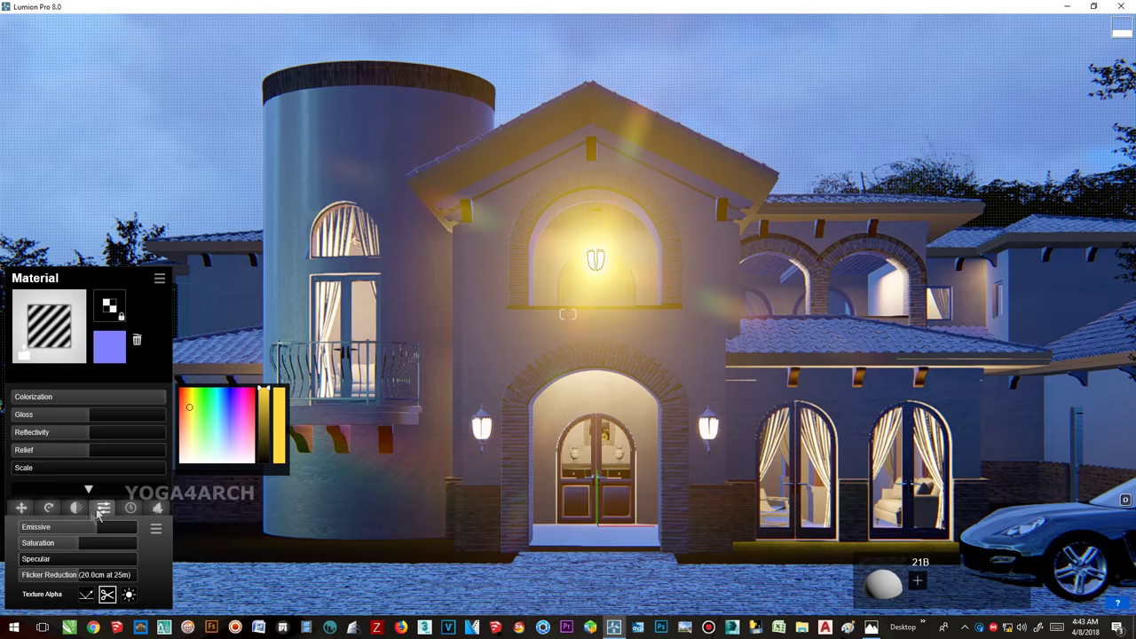
pyautogui.moveTo(36, 527); pyautogui.dragTo(39, 530)
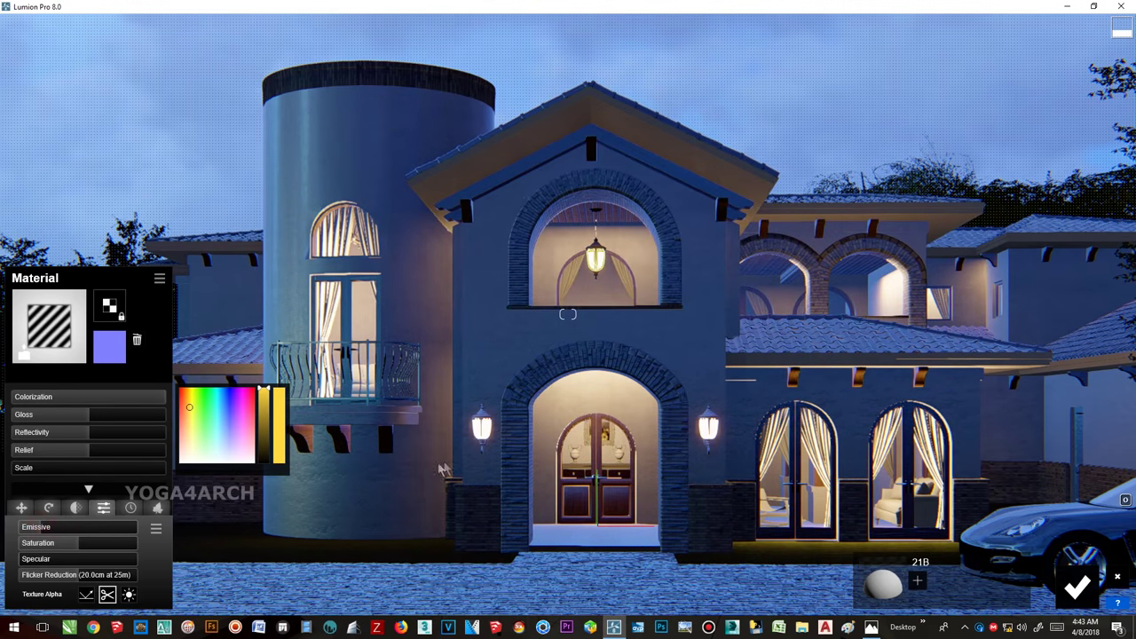
pyautogui.moveTo(442, 470); pyautogui.dragTo(1125, 530, button='right')
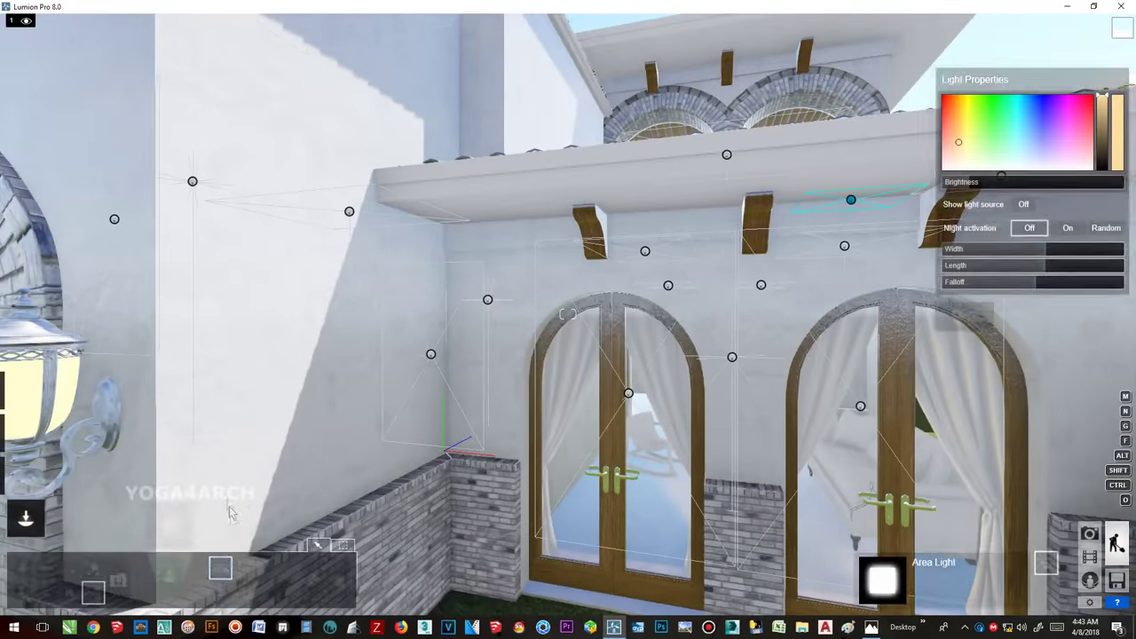
# - Place a spotlight under the eave above the French doors, narrow its cone angle and adjust its position
pyautogui.click(170, 525)
pyautogui.click(331, 319)
pyautogui.click(513, 211)
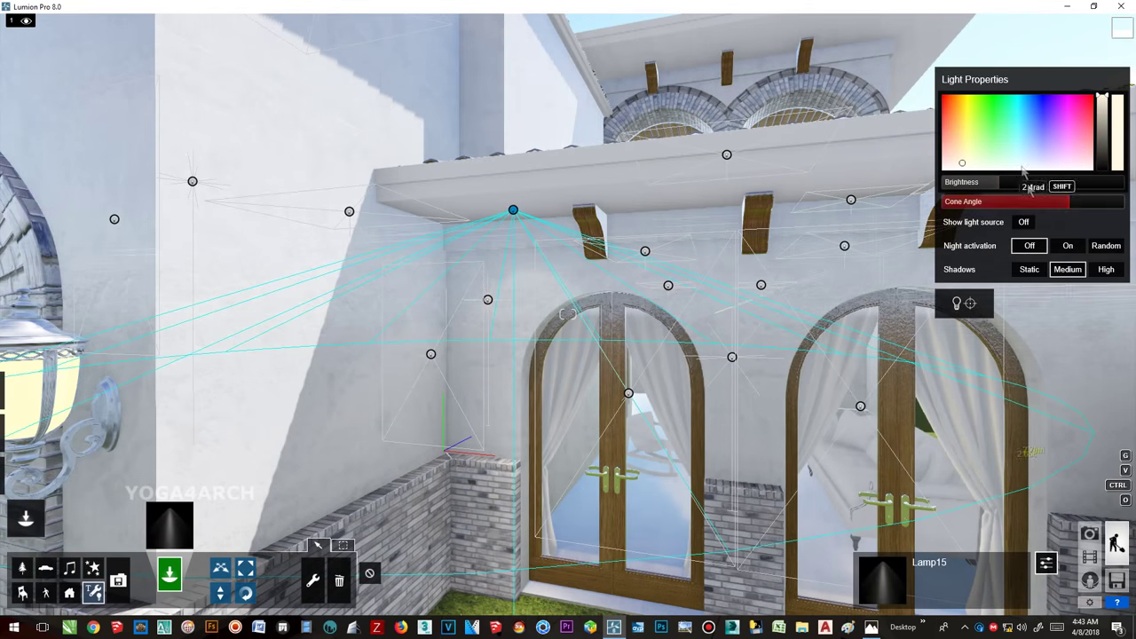
pyautogui.moveTo(1062, 207)
pyautogui.mouseDown()
pyautogui.moveTo(1015, 204)
pyautogui.moveTo(1026, 205)
pyautogui.mouseUp()
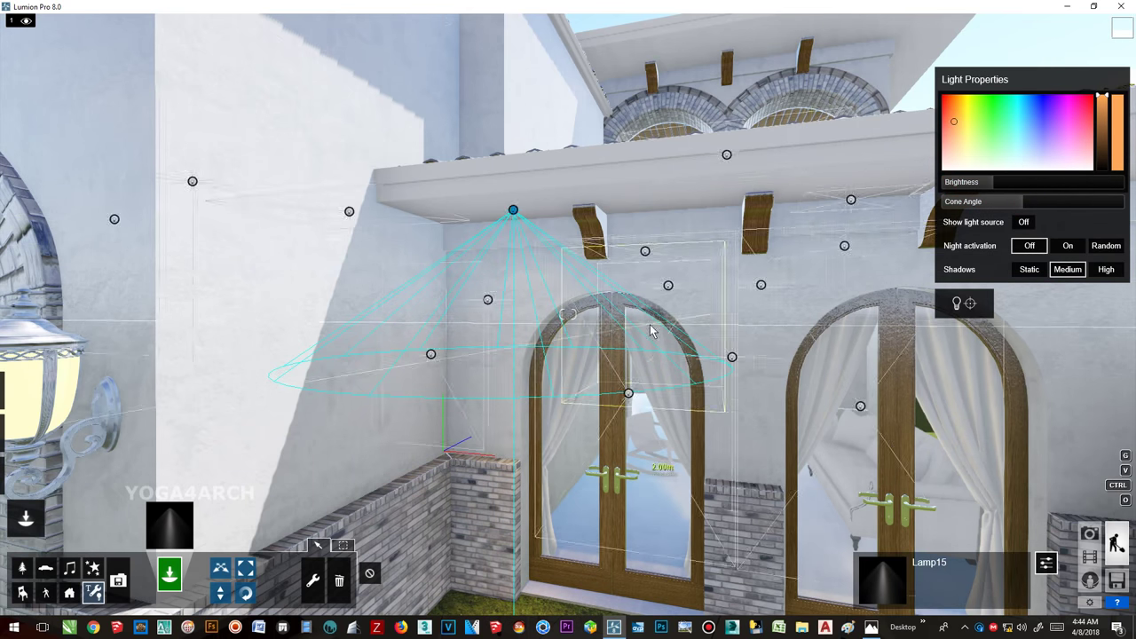
pyautogui.scroll(-3, 649, 324)
pyautogui.moveTo(471, 247)
pyautogui.mouseDown()
pyautogui.moveTo(460, 248)
pyautogui.moveTo(794, 231)
pyautogui.mouseUp()
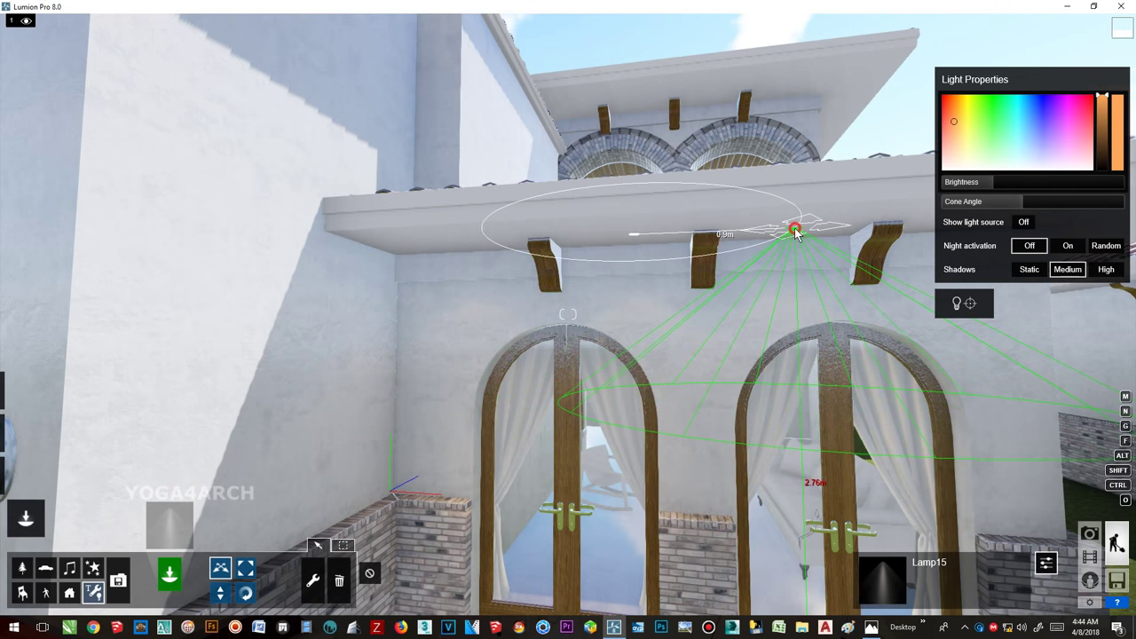
pyautogui.press('d')
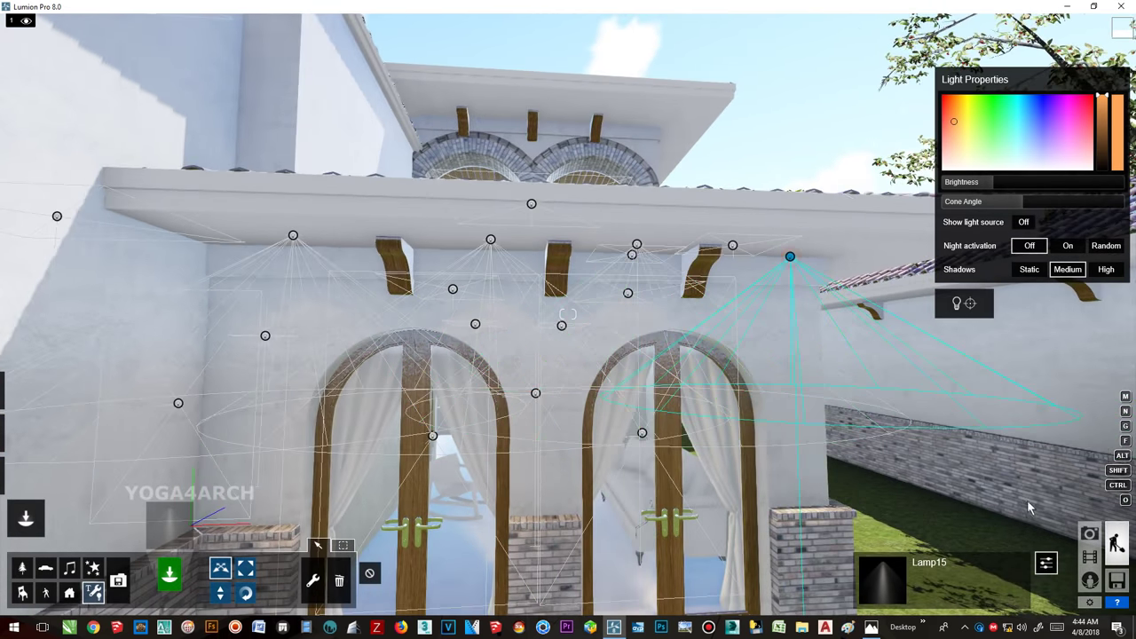
pyautogui.click(1089, 532)
# - From the Photo - 1 camera, select three arch lamps in Build mode and move closer
pyautogui.click(91, 541)
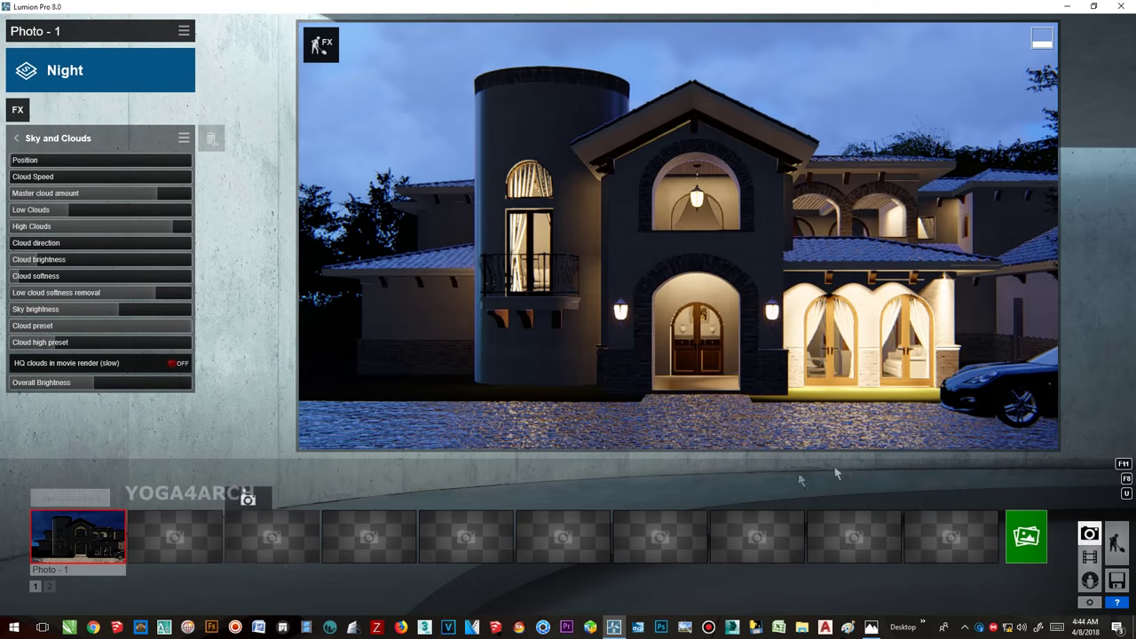
pyautogui.click(320, 43)
pyautogui.keyDown('ctrl'); pyautogui.click(779, 371); pyautogui.keyUp('ctrl')
pyautogui.keyDown('ctrl'); pyautogui.click(832, 366); pyautogui.keyUp('ctrl')
pyautogui.keyDown('ctrl'); pyautogui.click(891, 367); pyautogui.keyUp('ctrl')
pyautogui.press('w')
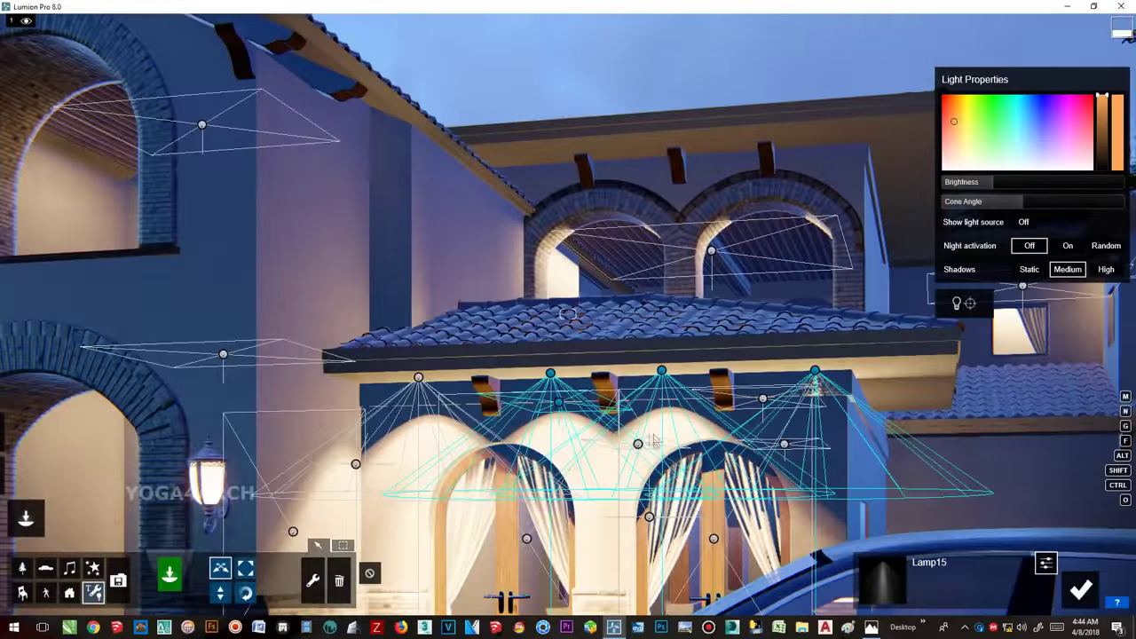
# - Reselect the four arch spotlights, shift their light colour and turn their brightness down
pyautogui.click(369, 572)
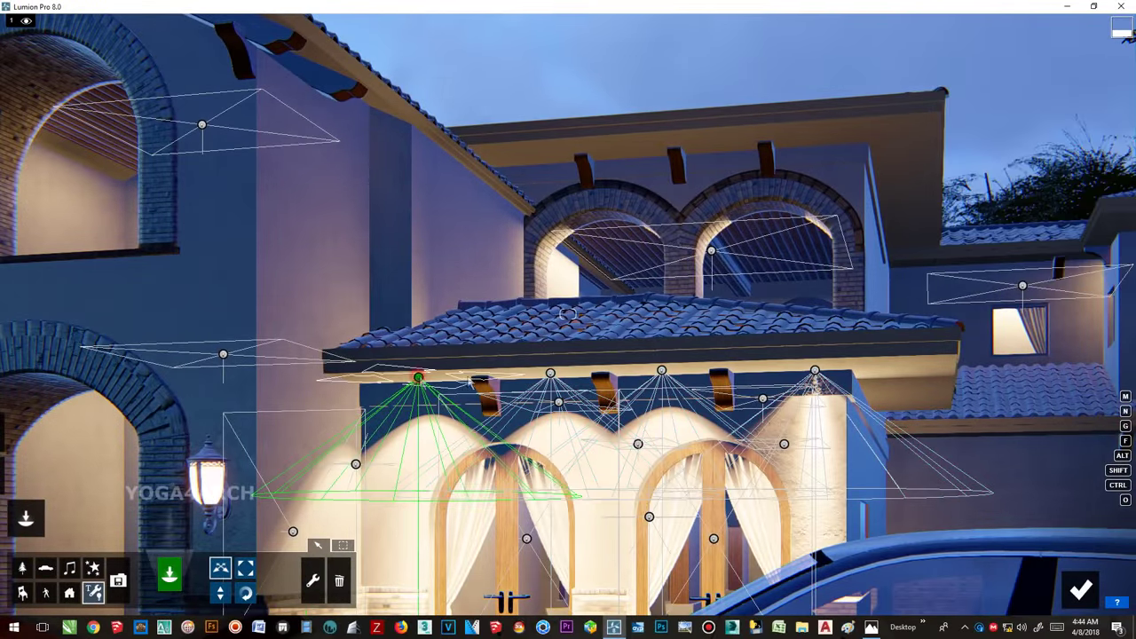
pyautogui.keyDown('ctrl'); pyautogui.click(418, 377); pyautogui.keyUp('ctrl')
pyautogui.keyDown('ctrl'); pyautogui.click(551, 374); pyautogui.keyUp('ctrl')
pyautogui.keyDown('ctrl'); pyautogui.click(661, 370); pyautogui.keyUp('ctrl')
pyautogui.keyDown('ctrl'); pyautogui.click(814, 370); pyautogui.keyUp('ctrl')
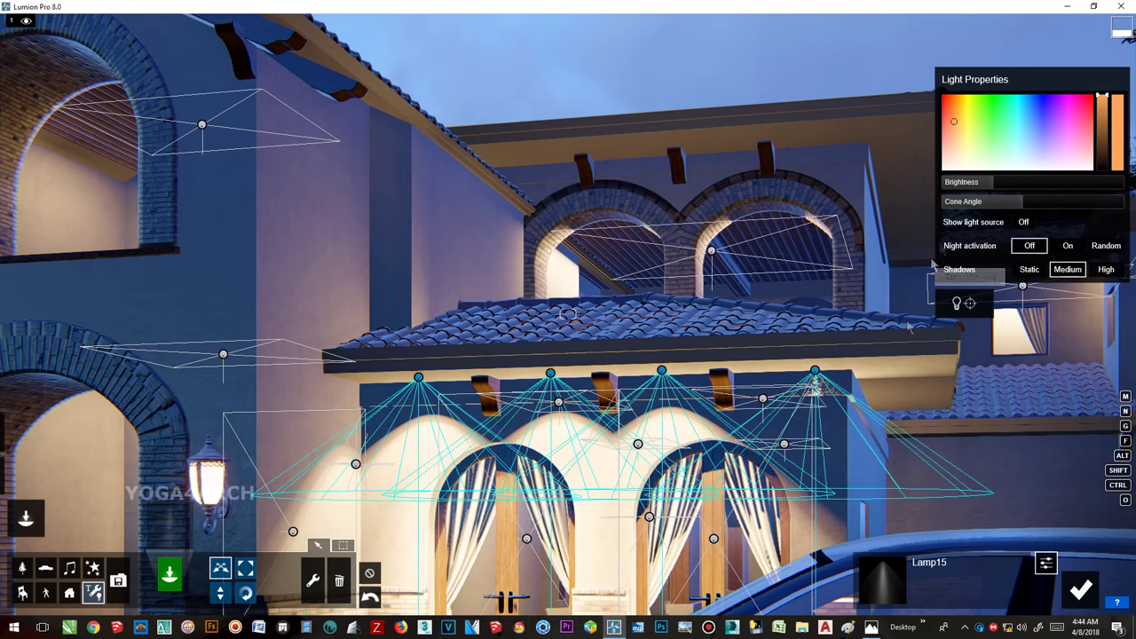
pyautogui.moveTo(955, 131); pyautogui.dragTo(955, 142)
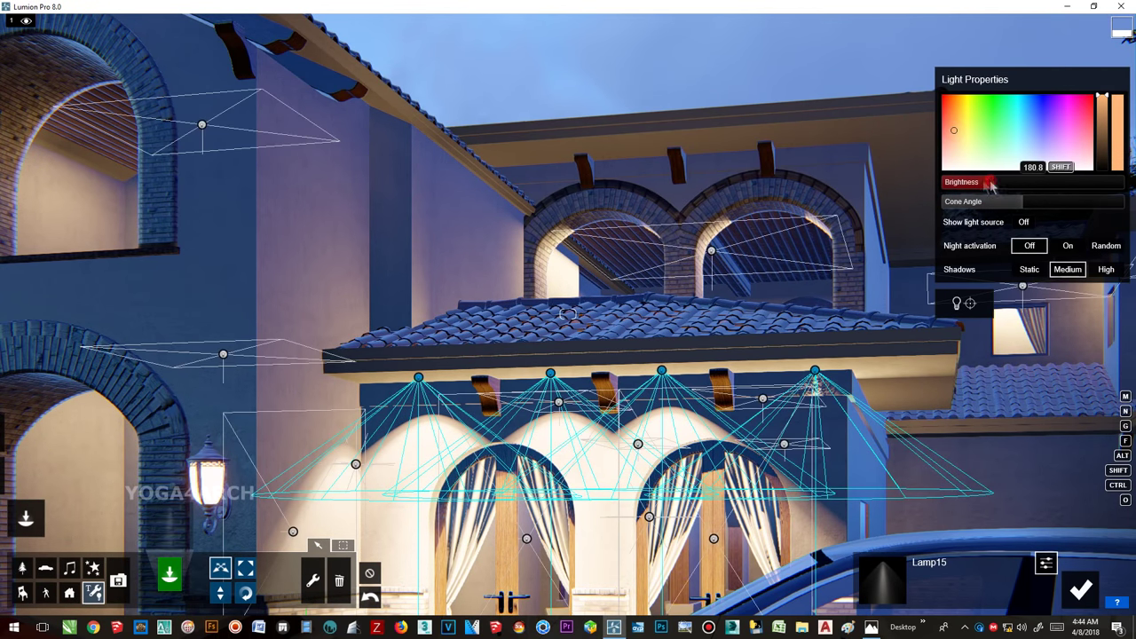
pyautogui.moveTo(987, 182); pyautogui.dragTo(966, 184)
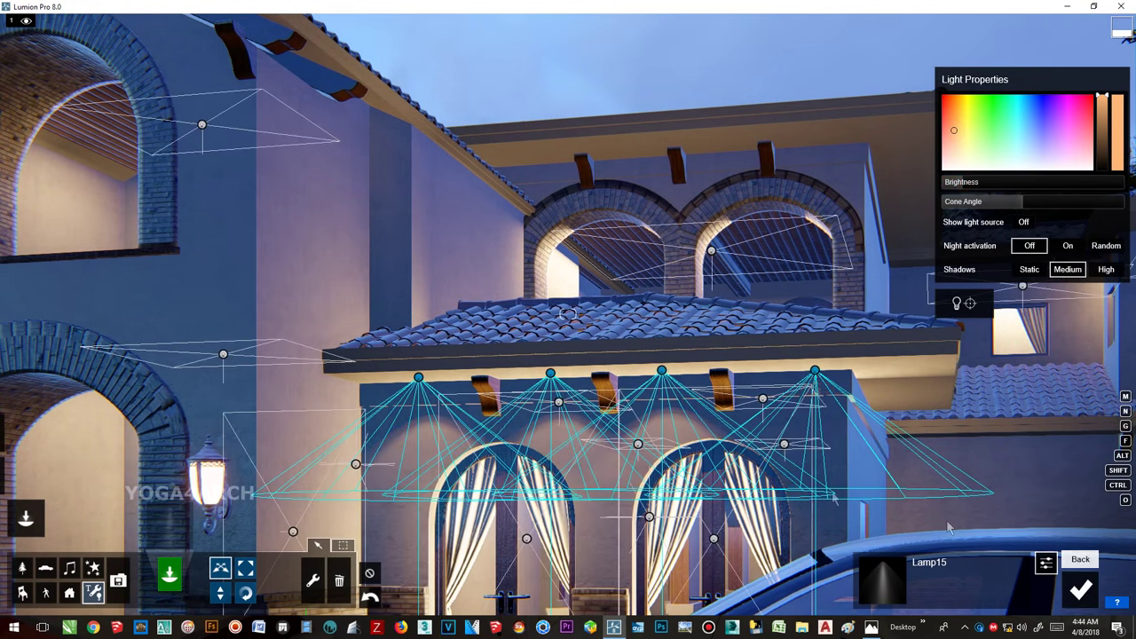
pyautogui.click(370, 575)
# - Nudge the rightmost arch spotlight into place, then select the area light over the upper arches
pyautogui.click(814, 372)
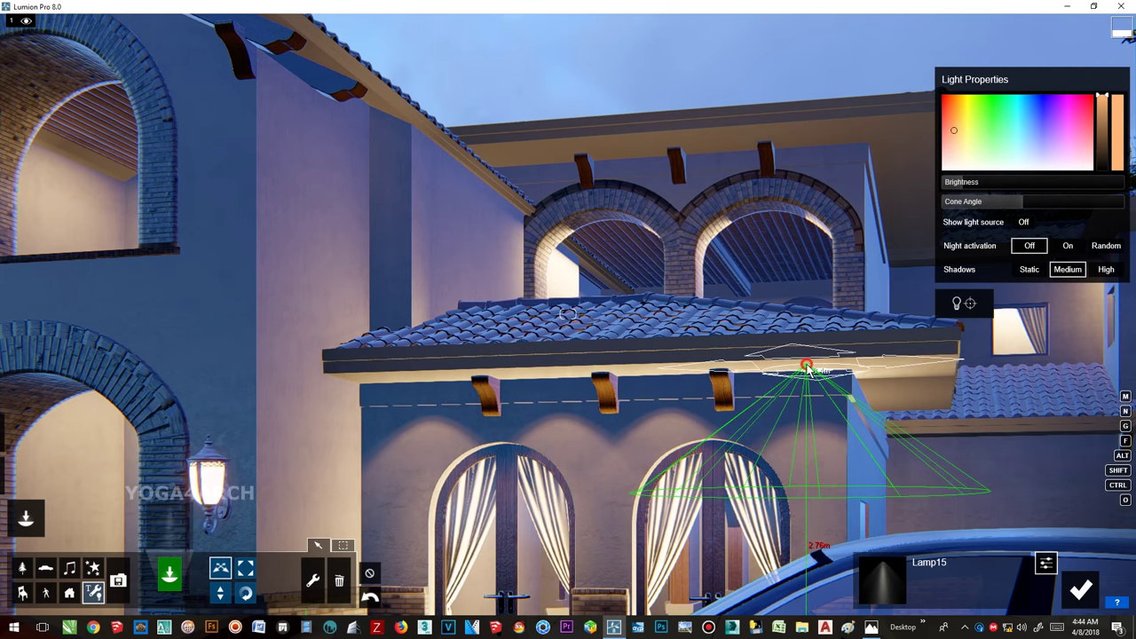
pyautogui.moveTo(810, 372); pyautogui.dragTo(805, 369)
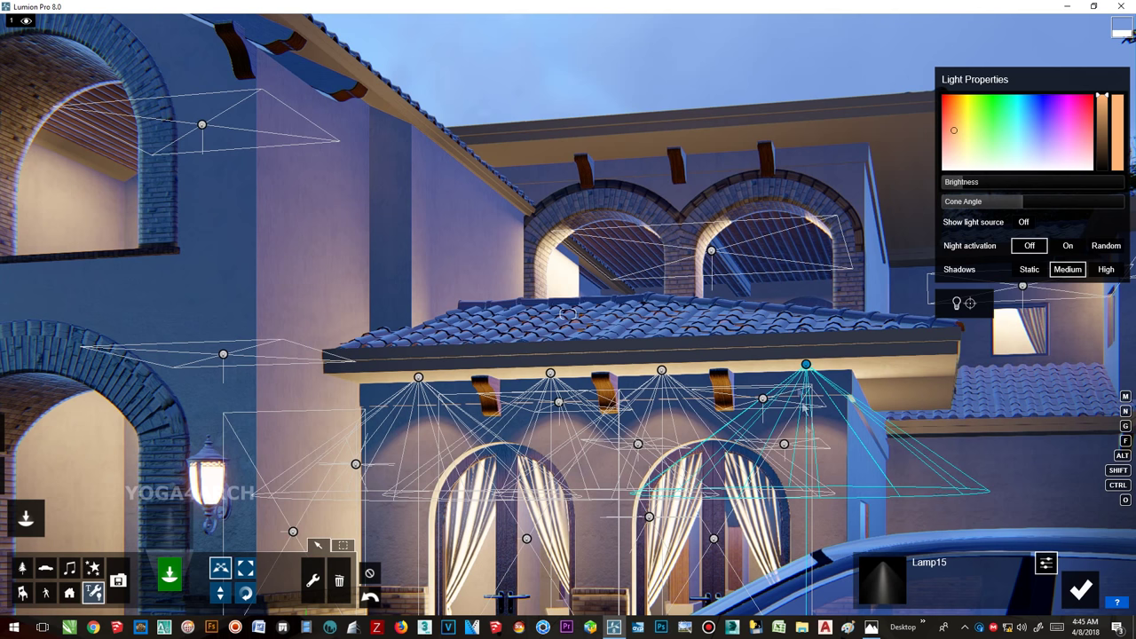
pyautogui.click(712, 251)
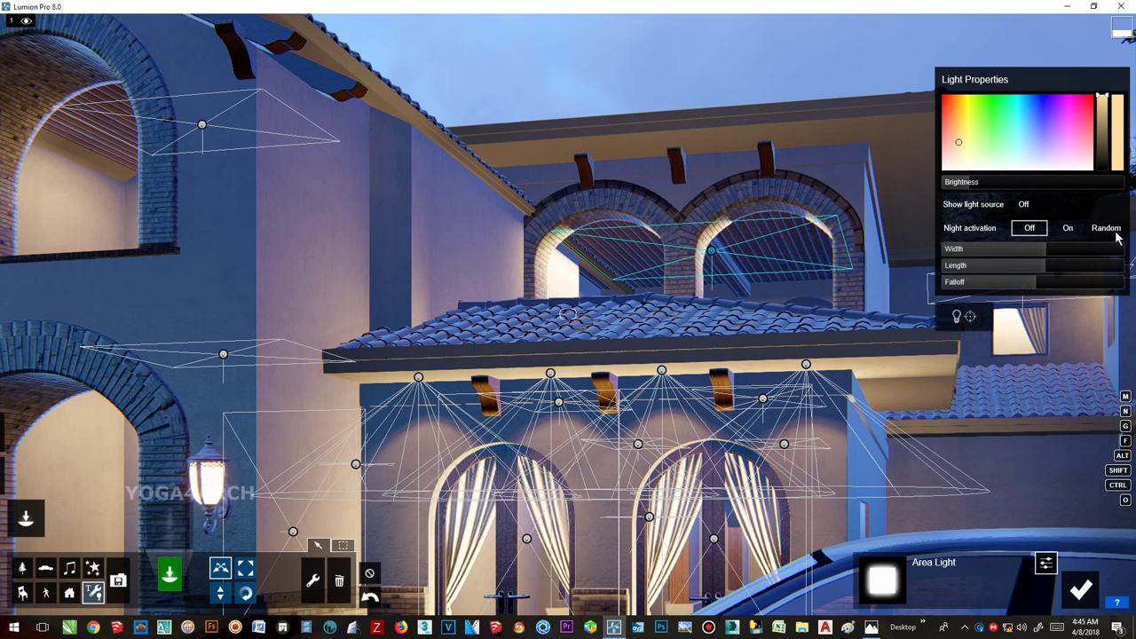
# - Lengthen the upper-loggia area light, narrow it to 1.7 m, and return to the Photo-1 view
pyautogui.moveTo(1020, 265); pyautogui.dragTo(1017, 265)
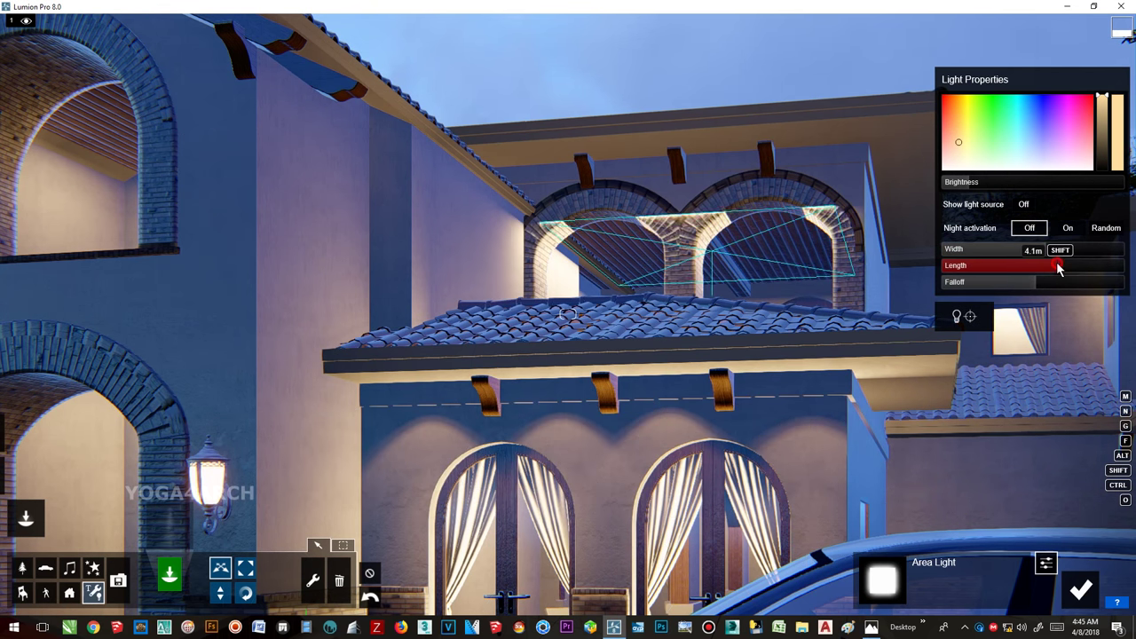
pyautogui.moveTo(1016, 266); pyautogui.dragTo(1065, 266)
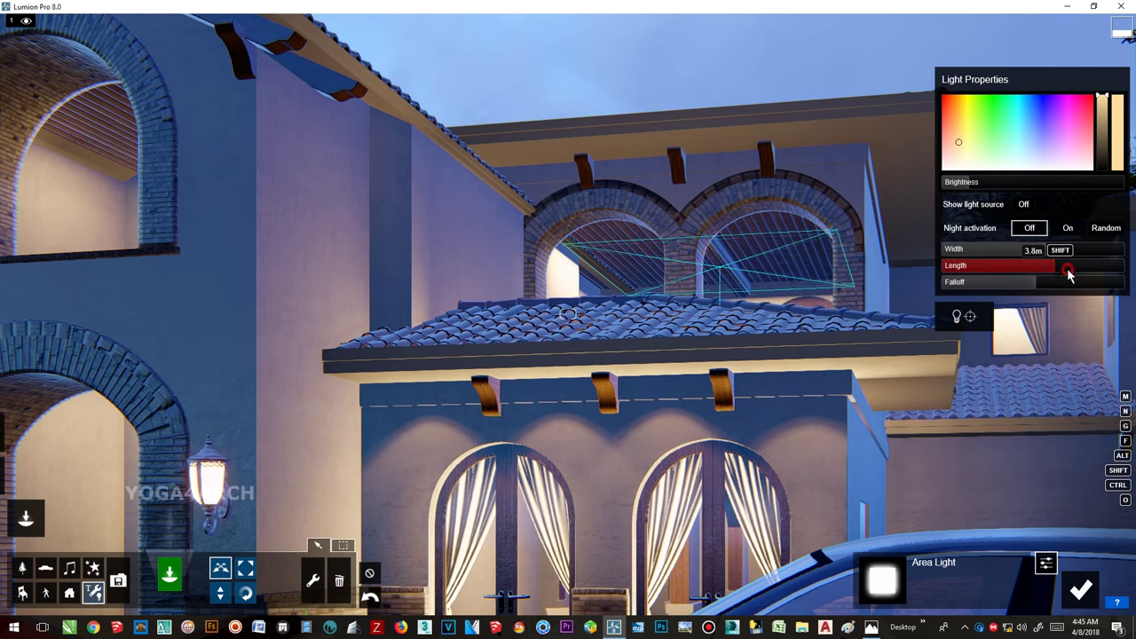
pyautogui.moveTo(1038, 252)
pyautogui.mouseDown()
pyautogui.moveTo(1022, 250)
pyautogui.moveTo(1041, 269)
pyautogui.moveTo(1047, 261)
pyautogui.mouseUp()
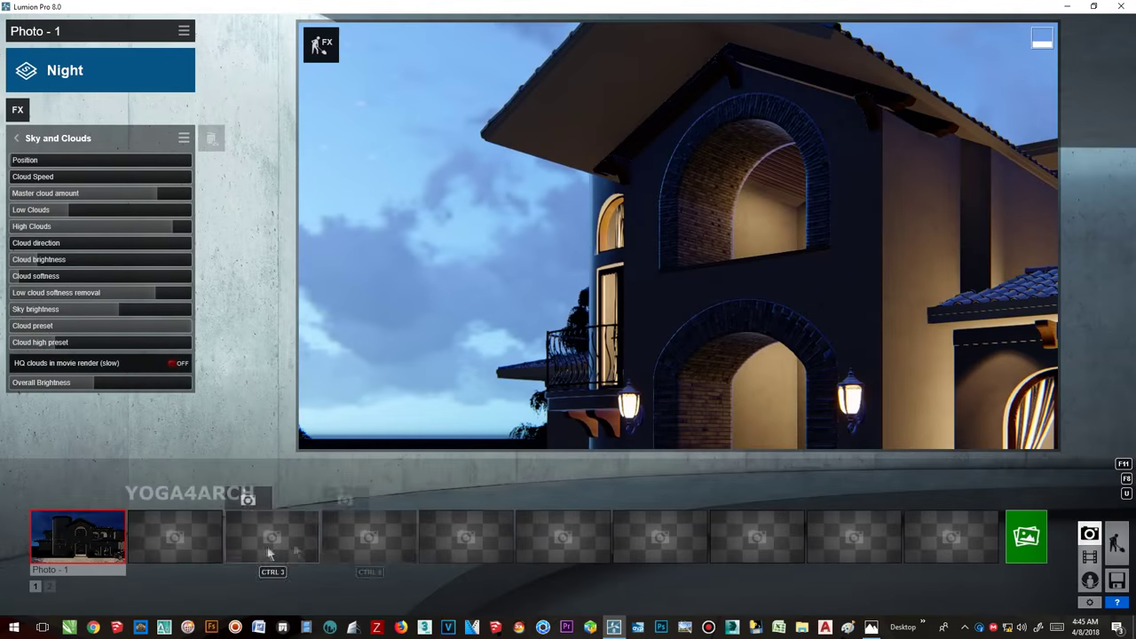
pyautogui.click(78, 537)
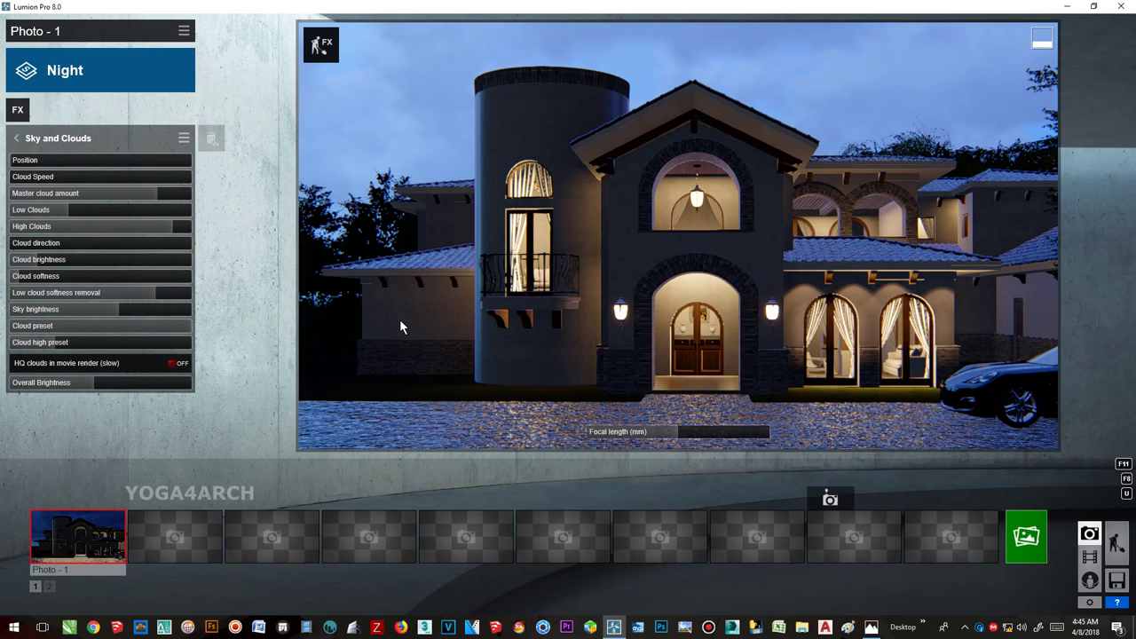
pyautogui.click(1026, 537)
# - Render Photo-1 as a 1920x1080 JPG, overwriting the existing image, and return to Photo mode
pyautogui.click(444, 466)
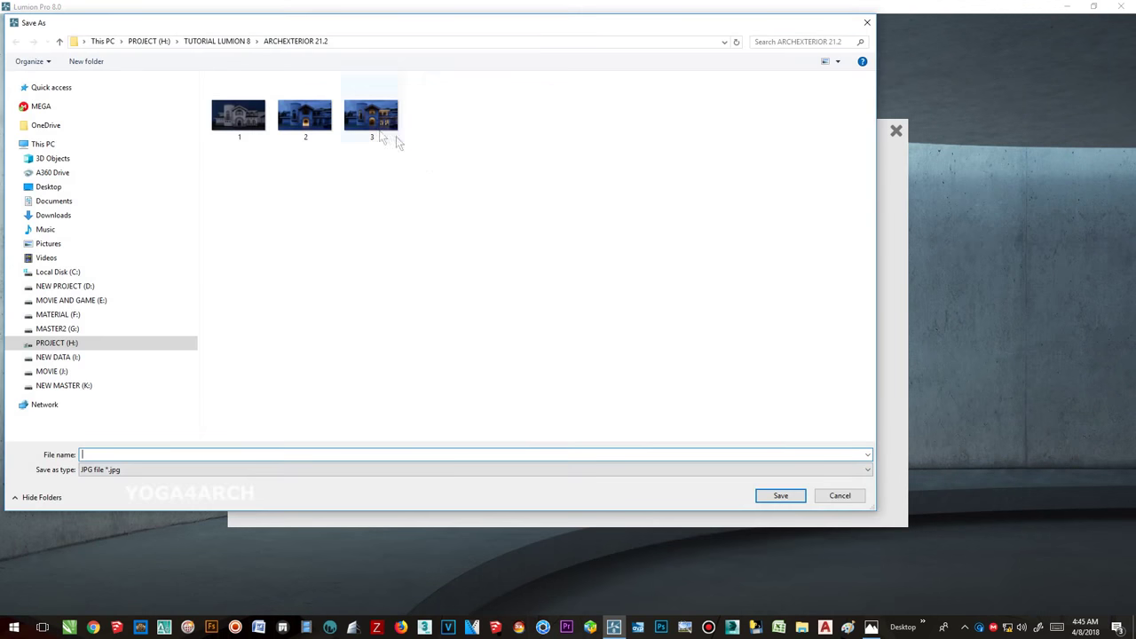
pyautogui.doubleClick(388, 133)
pyautogui.click(580, 354)
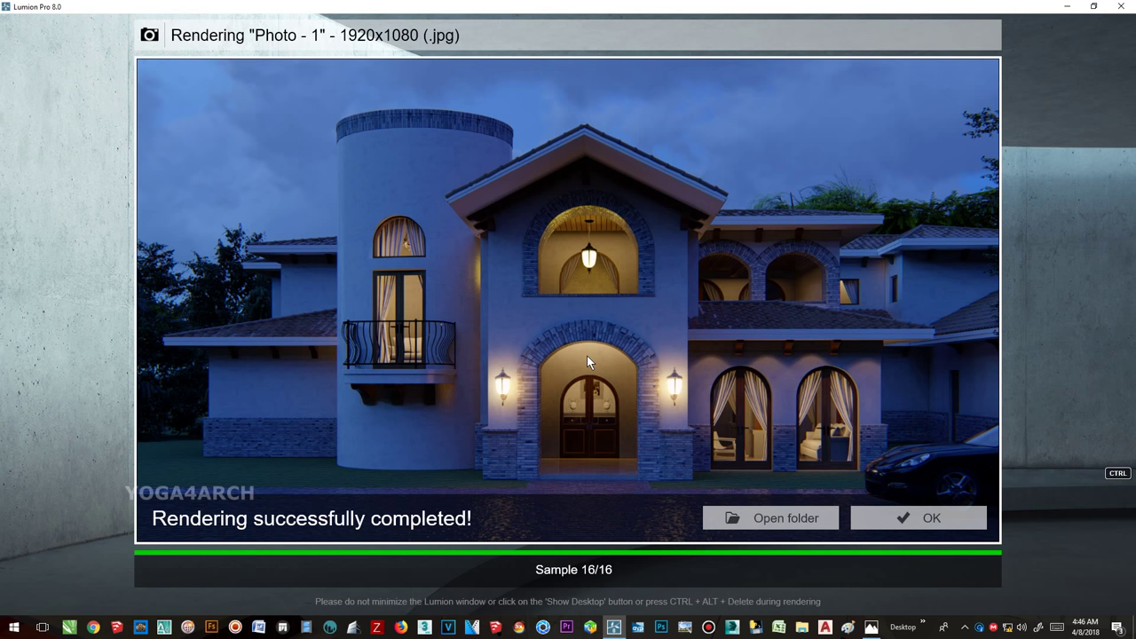
pyautogui.click(930, 521)
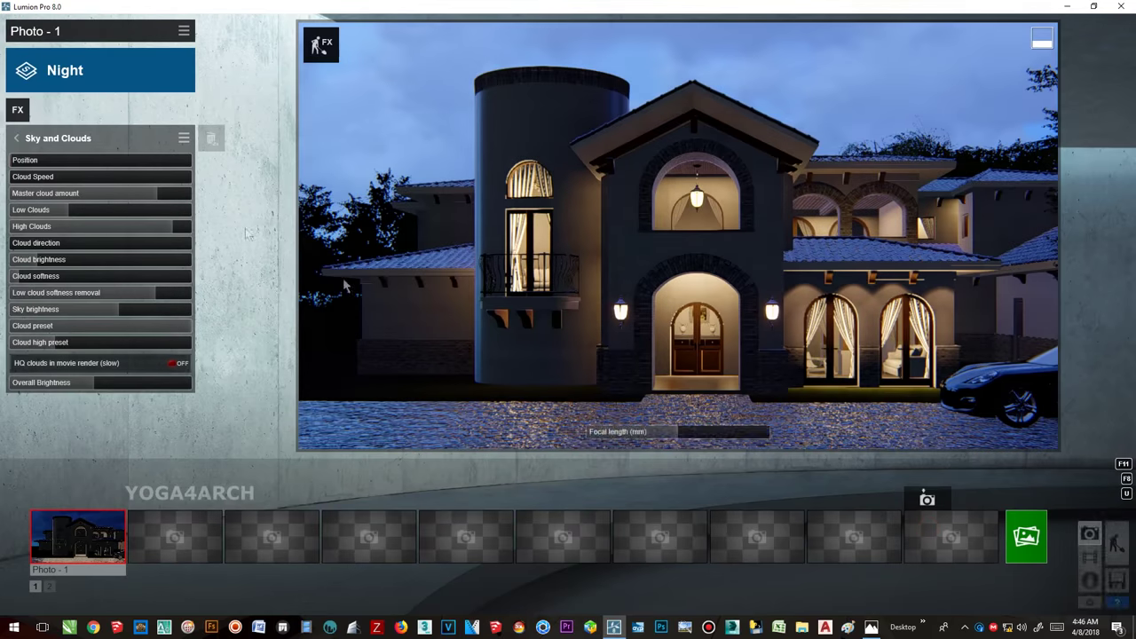
# - Add a Color Correction effect to Photo-1 with a slightly lower Temperature
pyautogui.click(18, 109)
pyautogui.click(540, 110)
pyautogui.click(393, 191)
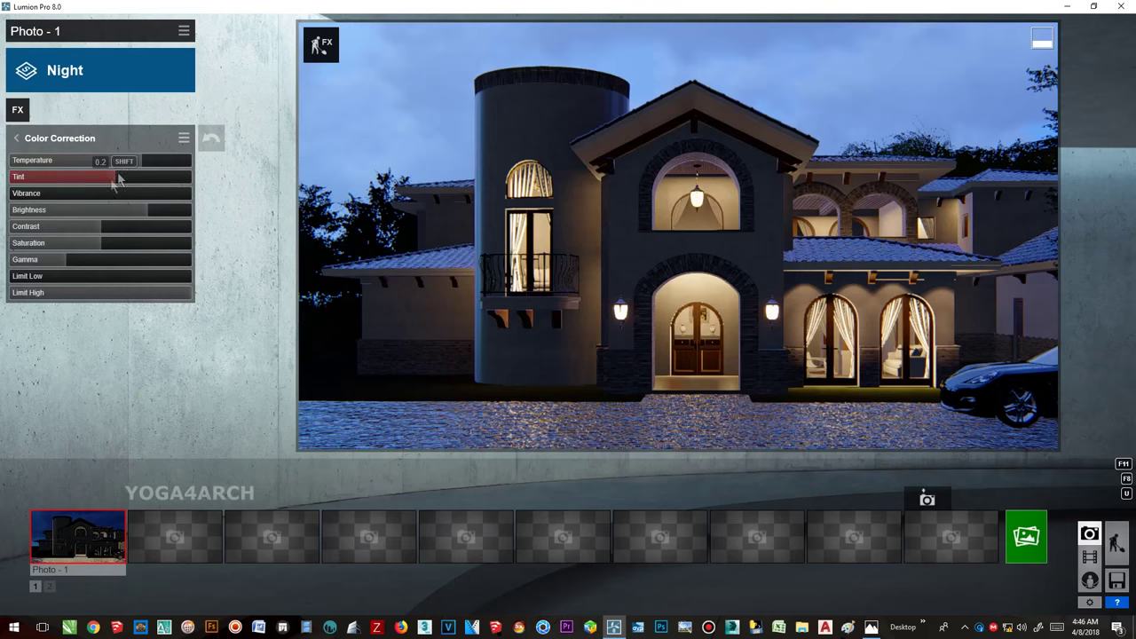
pyautogui.moveTo(122, 163); pyautogui.dragTo(126, 160)
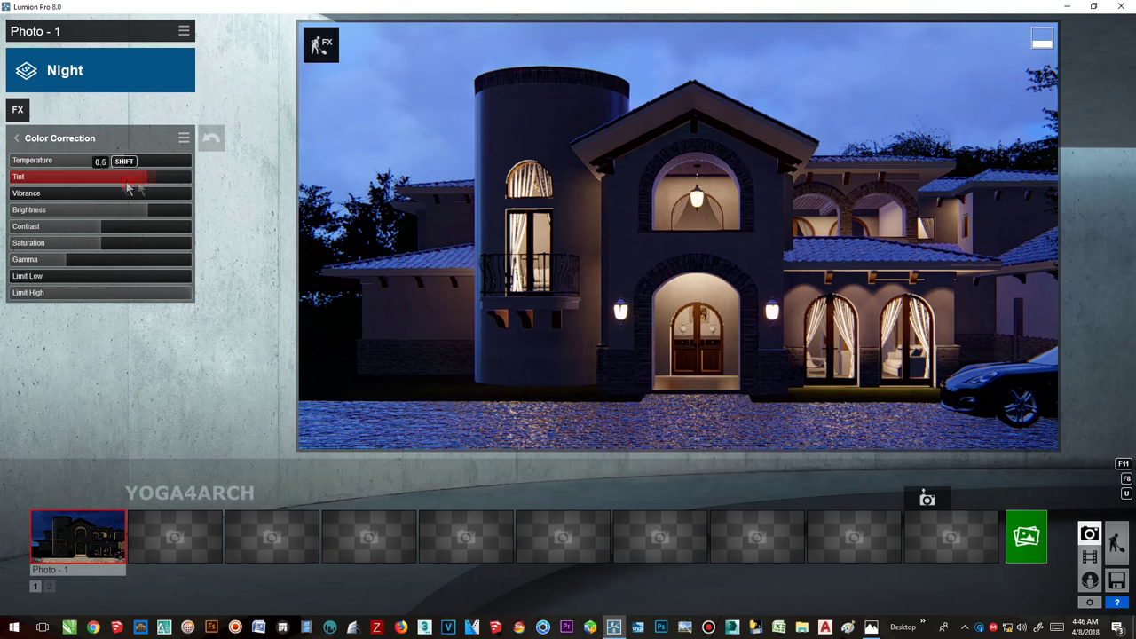
pyautogui.moveTo(1026, 537)
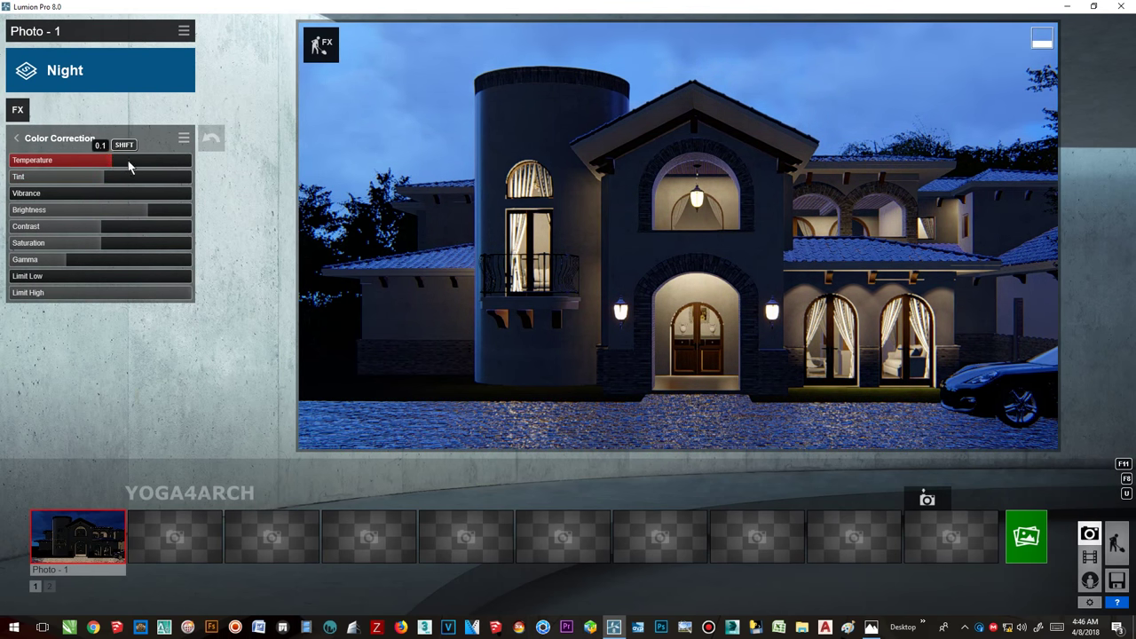
# - Render Photo-1 again to the desktop as a 1920x1080 JPG named 'a'
pyautogui.click(1025, 537)
pyautogui.click(466, 457)
pyautogui.write('a')
pyautogui.press('Return')
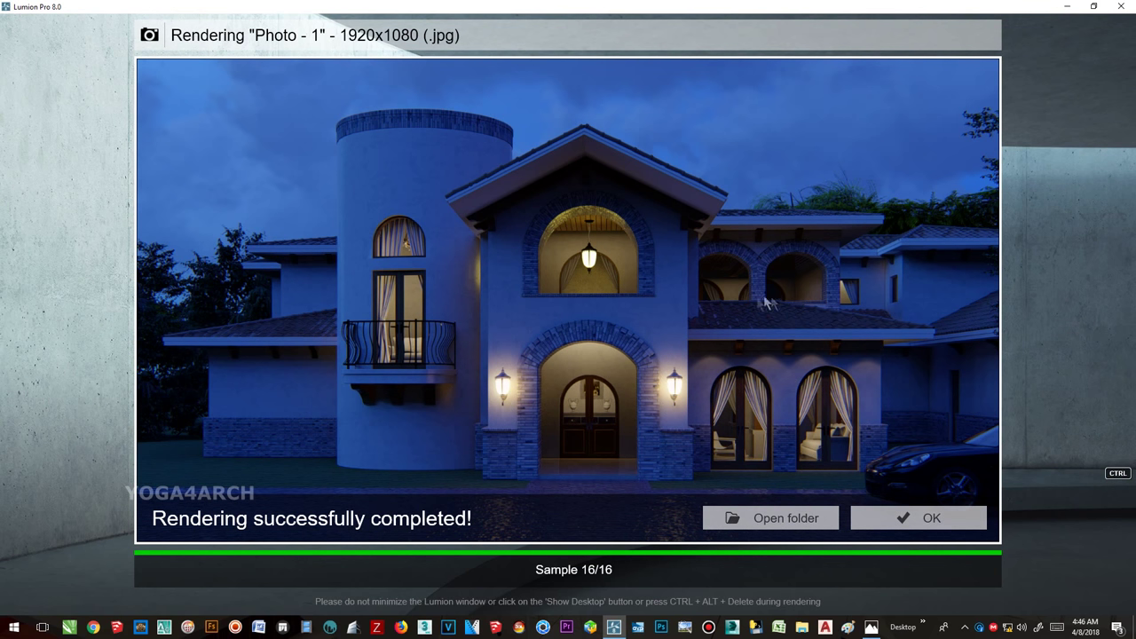
pyautogui.click(918, 506)
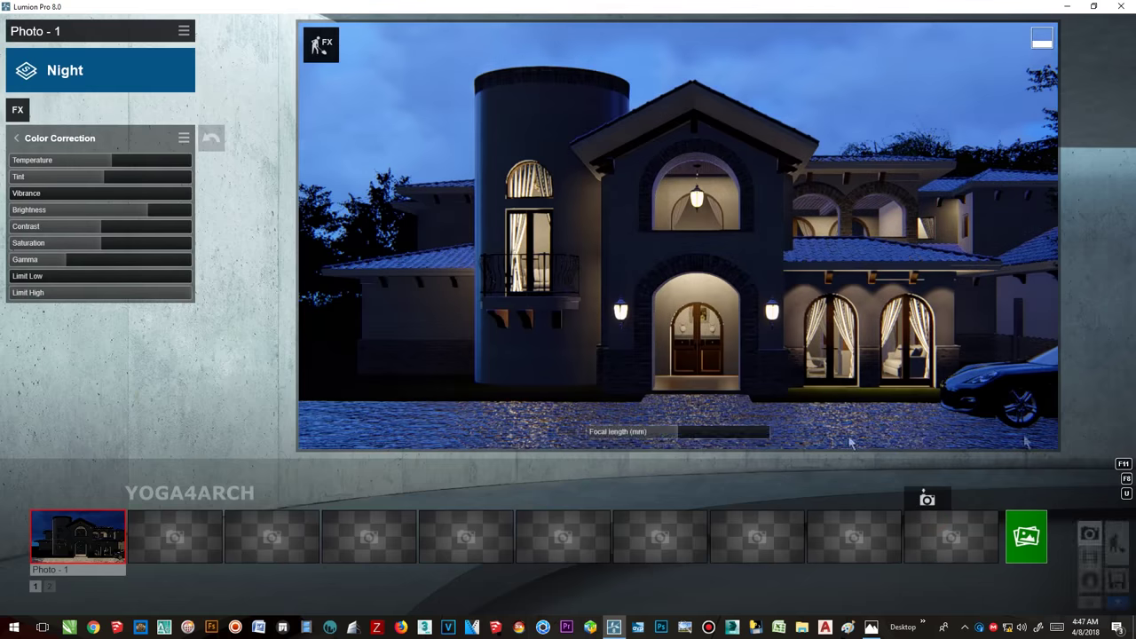
# - Set the entrance arch omni light's brightness to the maximum of 100000
pyautogui.click(322, 44)
pyautogui.click(369, 291)
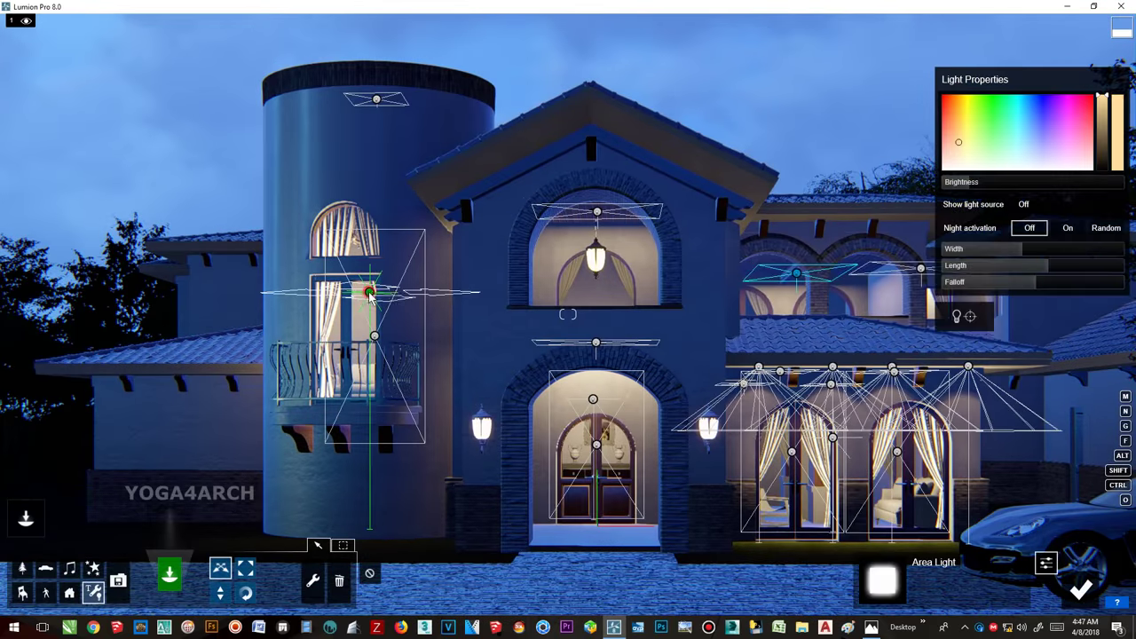
pyautogui.moveTo(1081, 182); pyautogui.dragTo(1115, 187)
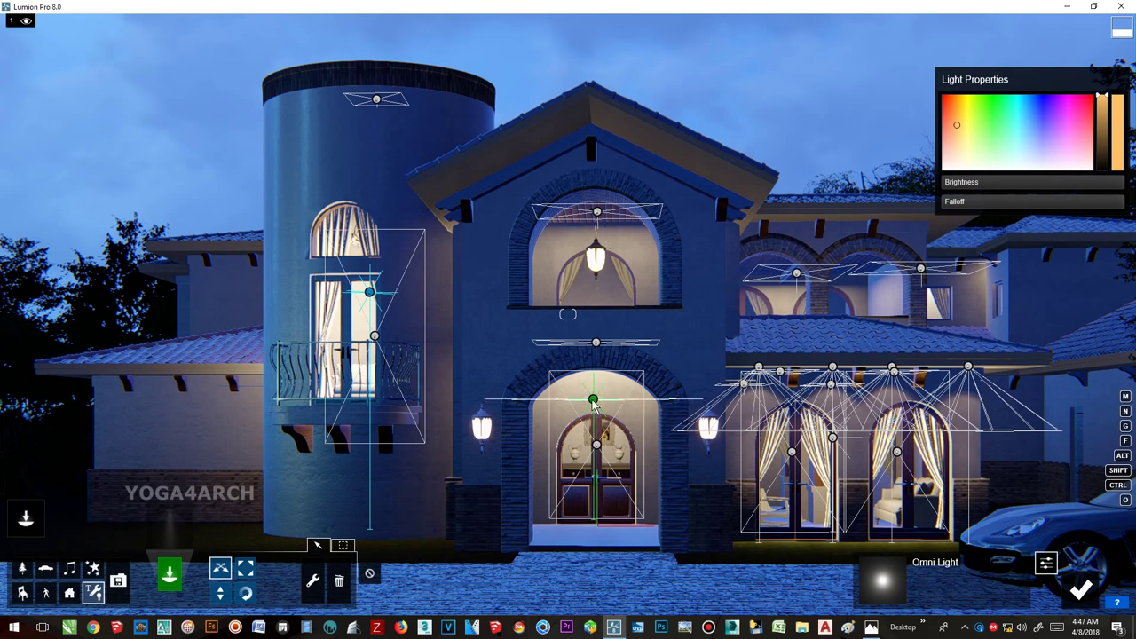
pyautogui.moveTo(1100, 182); pyautogui.dragTo(1131, 182)
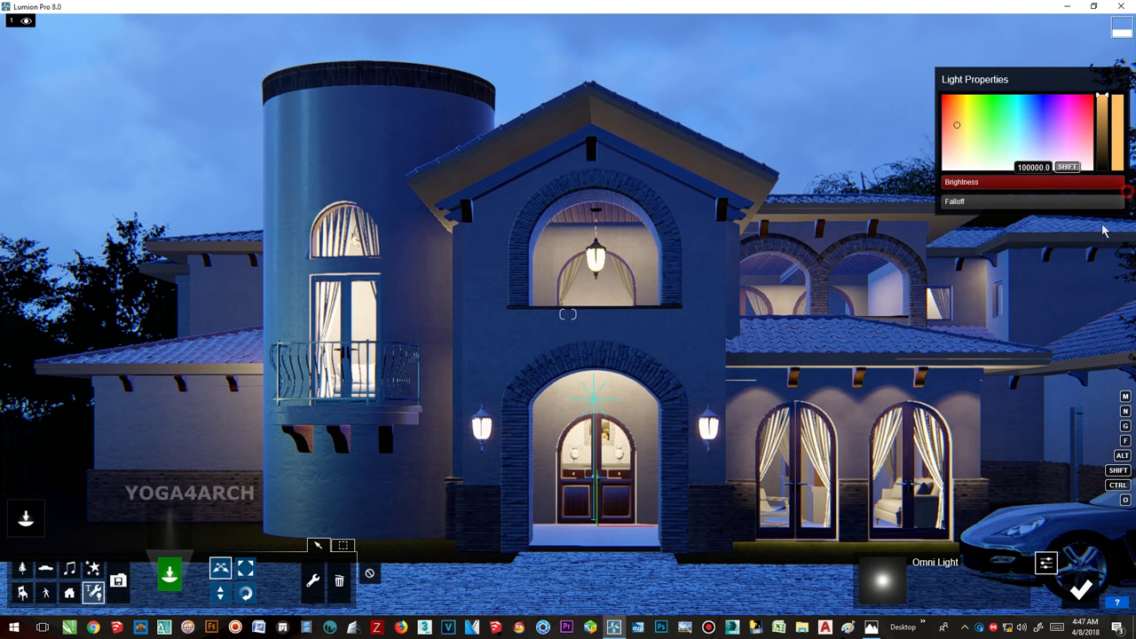
pyautogui.moveTo(1105, 182); pyautogui.dragTo(1132, 182)
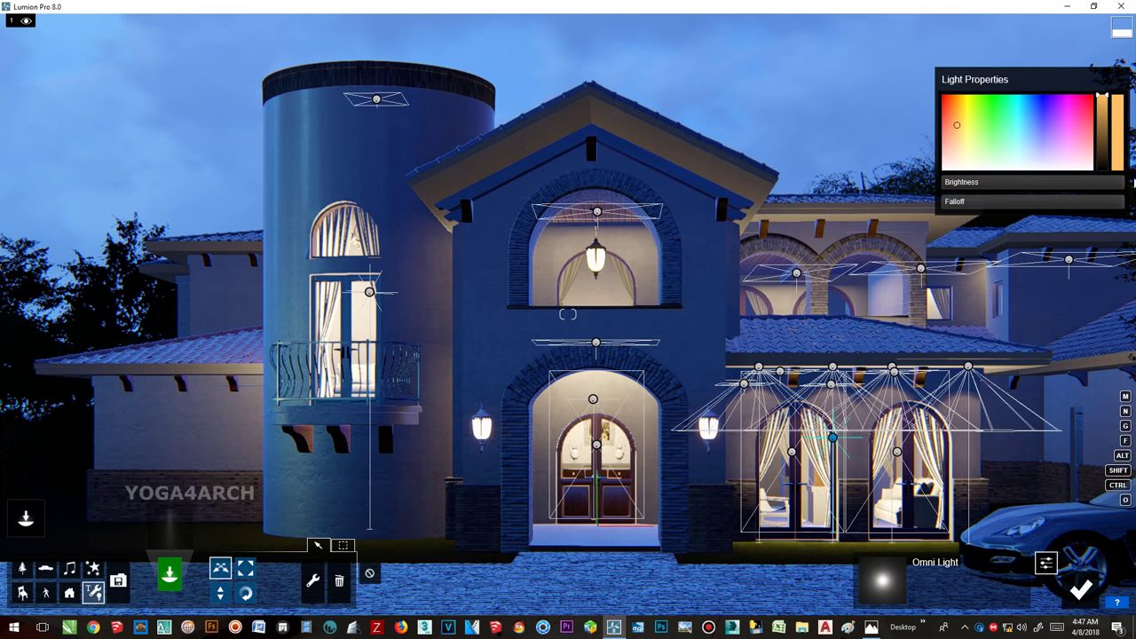
# - Dim the upper loggia area light to a brightness of about 10
pyautogui.click(798, 277)
pyautogui.click(992, 183)
pyautogui.moveTo(990, 184); pyautogui.dragTo(979, 183)
pyautogui.moveTo(967, 182)
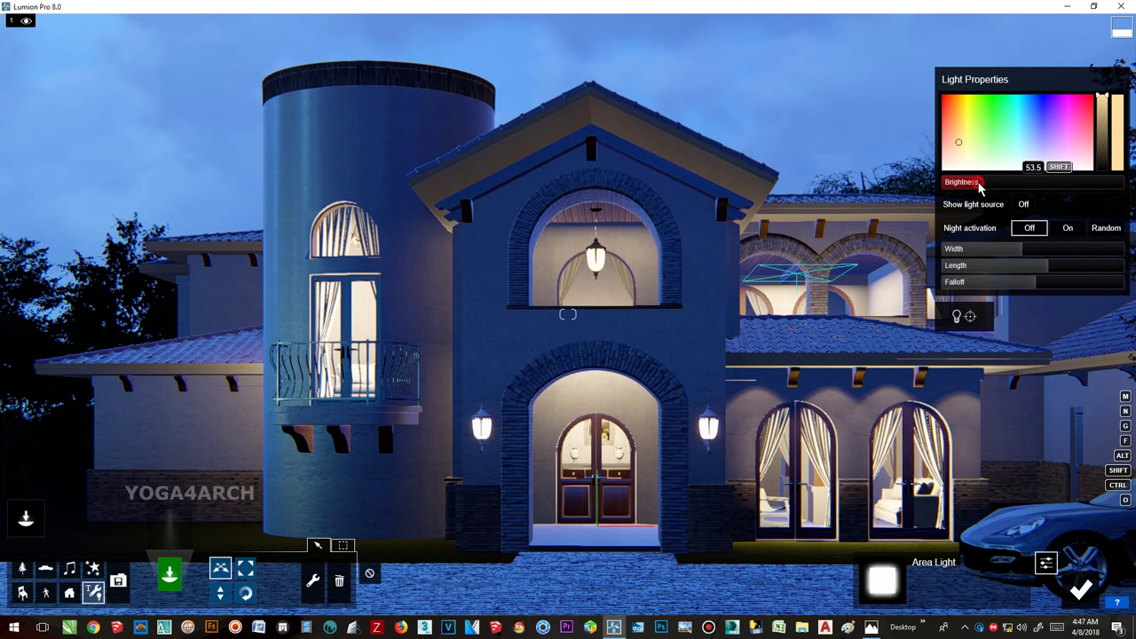
pyautogui.click(1022, 250)
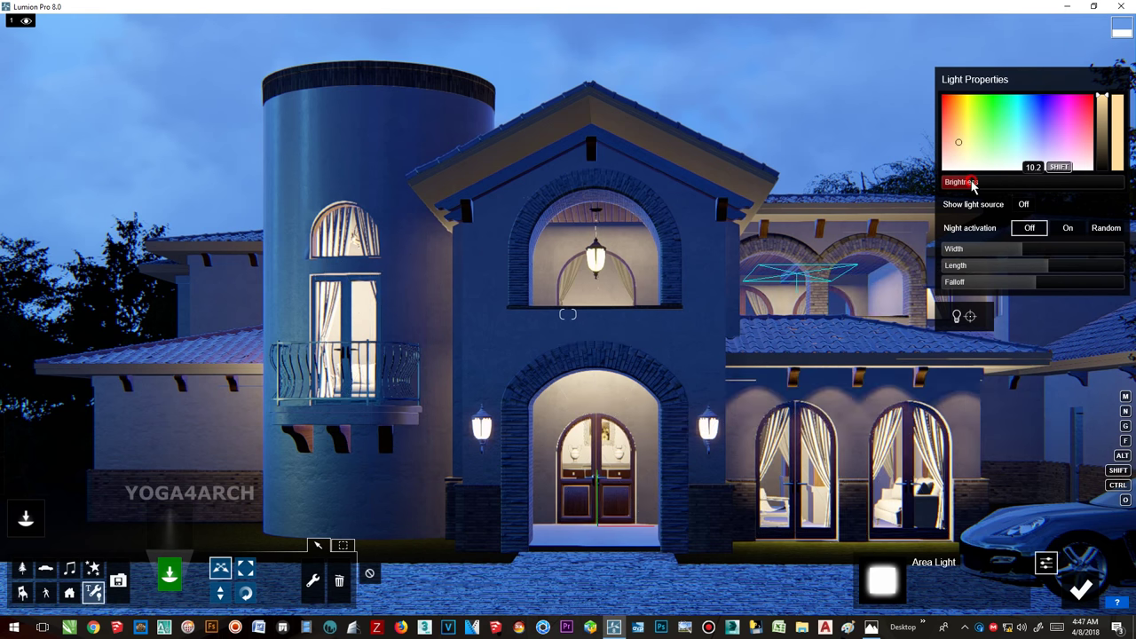
pyautogui.moveTo(973, 182); pyautogui.dragTo(976, 181)
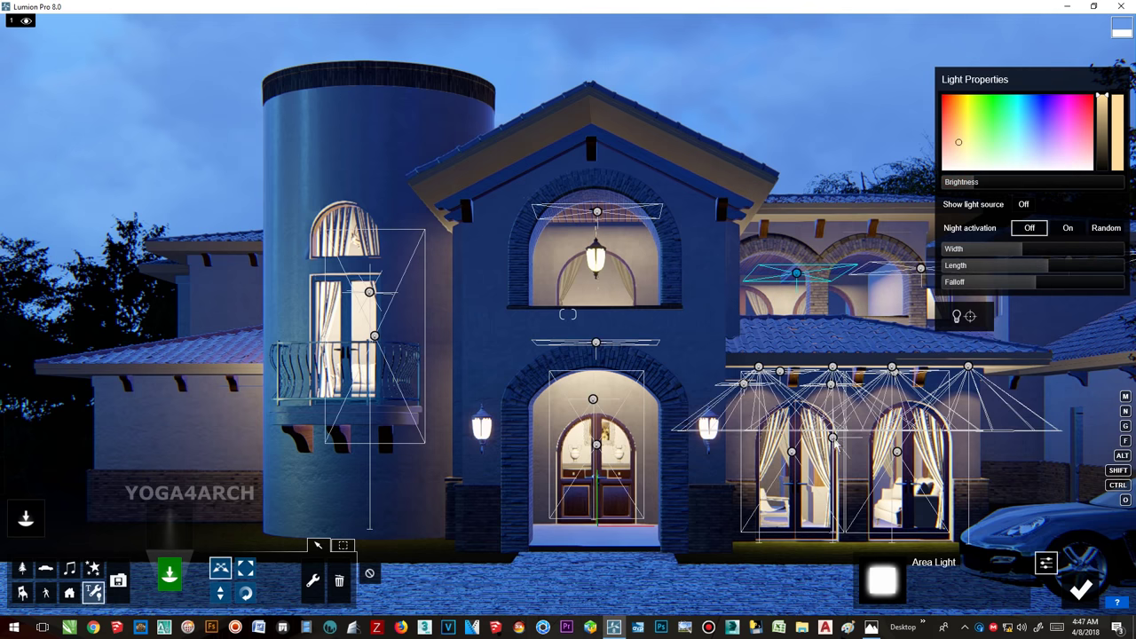
# - Raise the light beside the ground-floor windows higher with Change Height
pyautogui.click(220, 592)
pyautogui.click(833, 437)
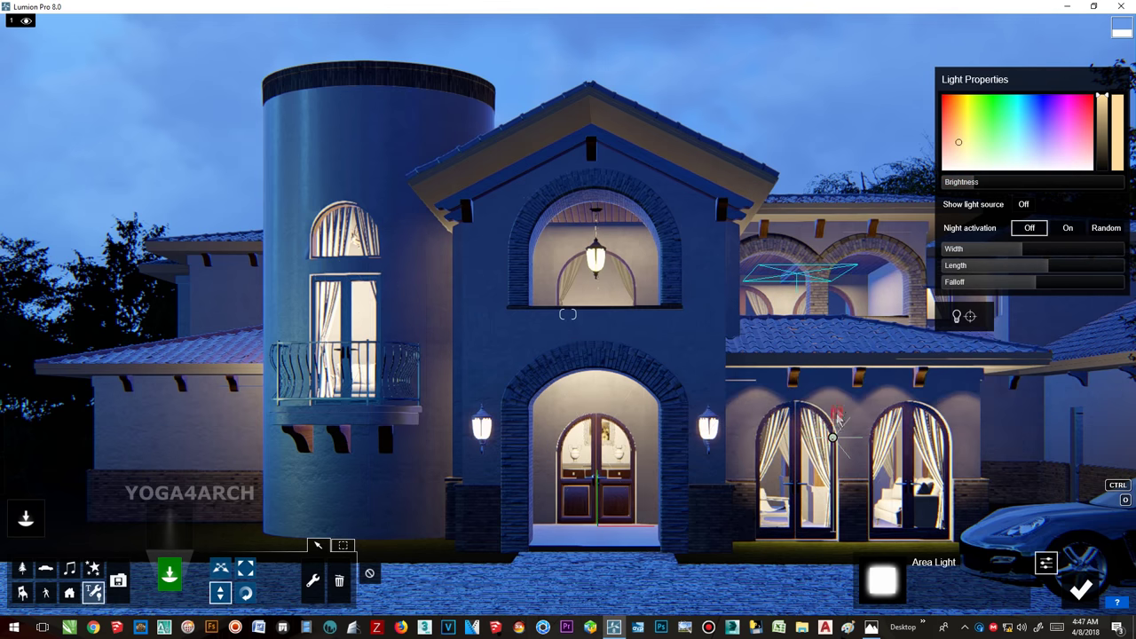
pyautogui.moveTo(834, 420); pyautogui.dragTo(841, 330)
pyautogui.moveTo(841, 330); pyautogui.dragTo(674, 338, button='right')
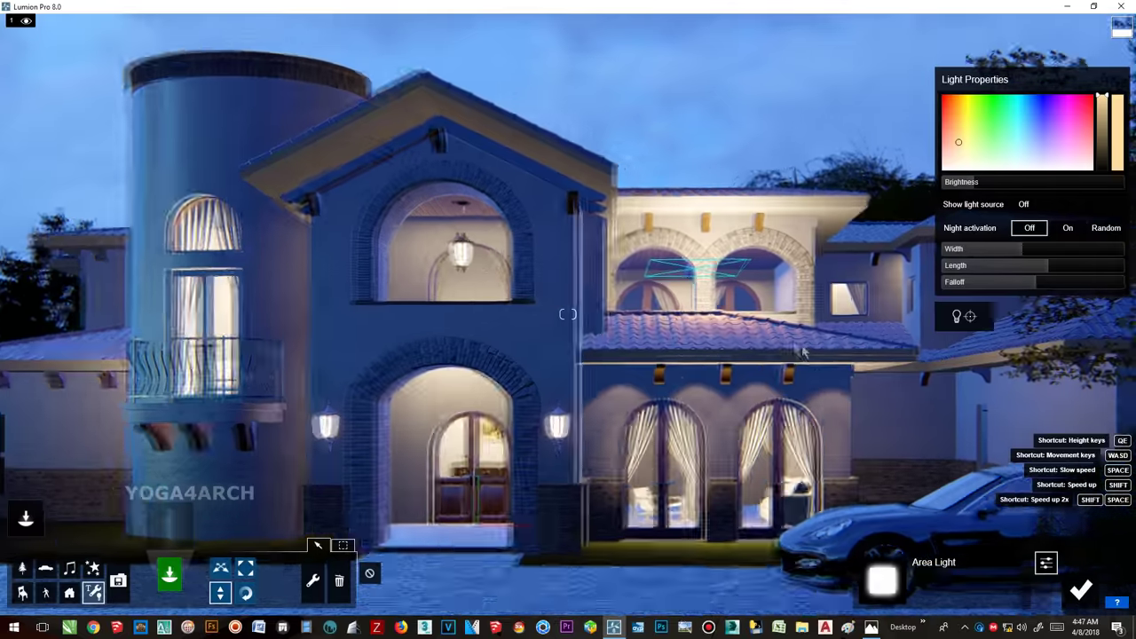
# - Move the loggia omni light down inside the arch and reduce its brightness to about 22230
pyautogui.scroll(5, 573, 315)
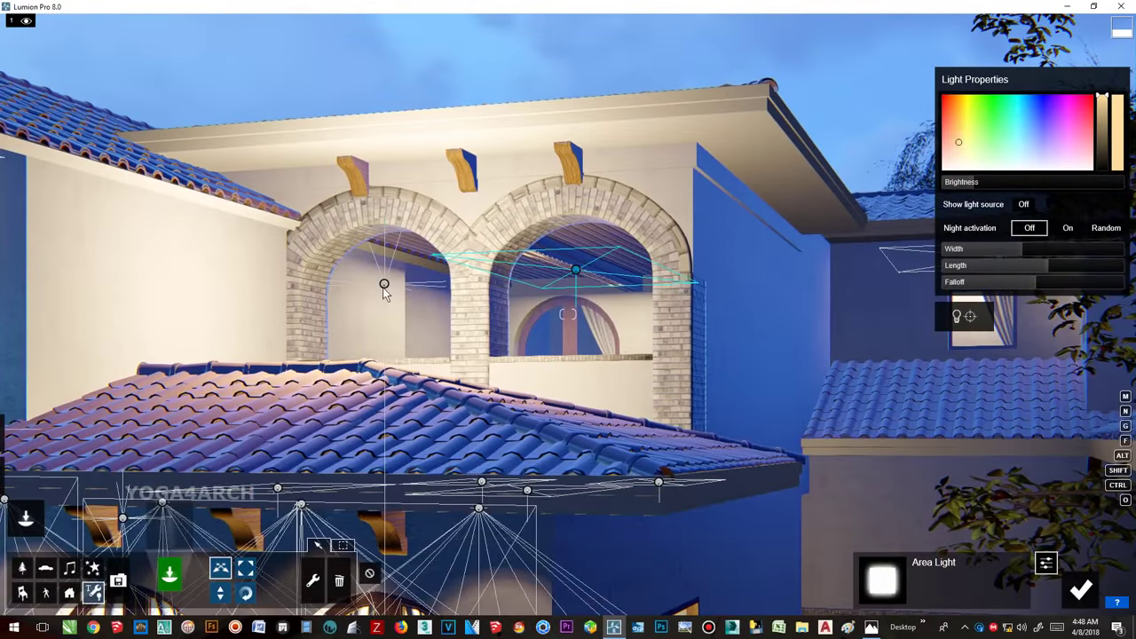
pyautogui.click(561, 267)
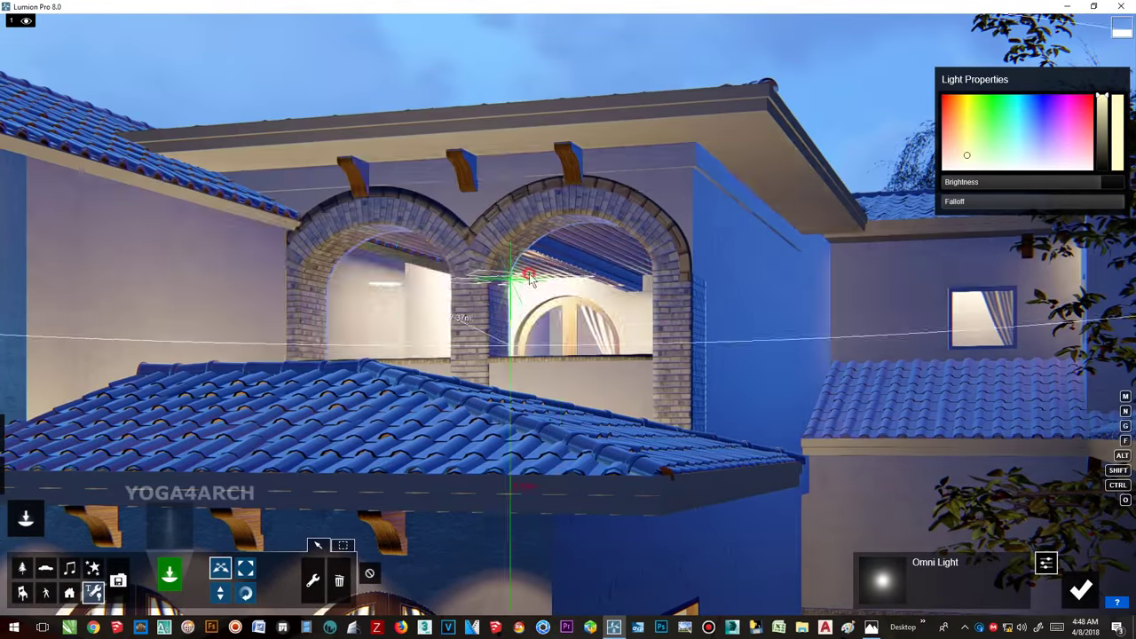
pyautogui.moveTo(562, 257); pyautogui.dragTo(564, 298)
pyautogui.click(575, 269)
pyautogui.click(964, 183)
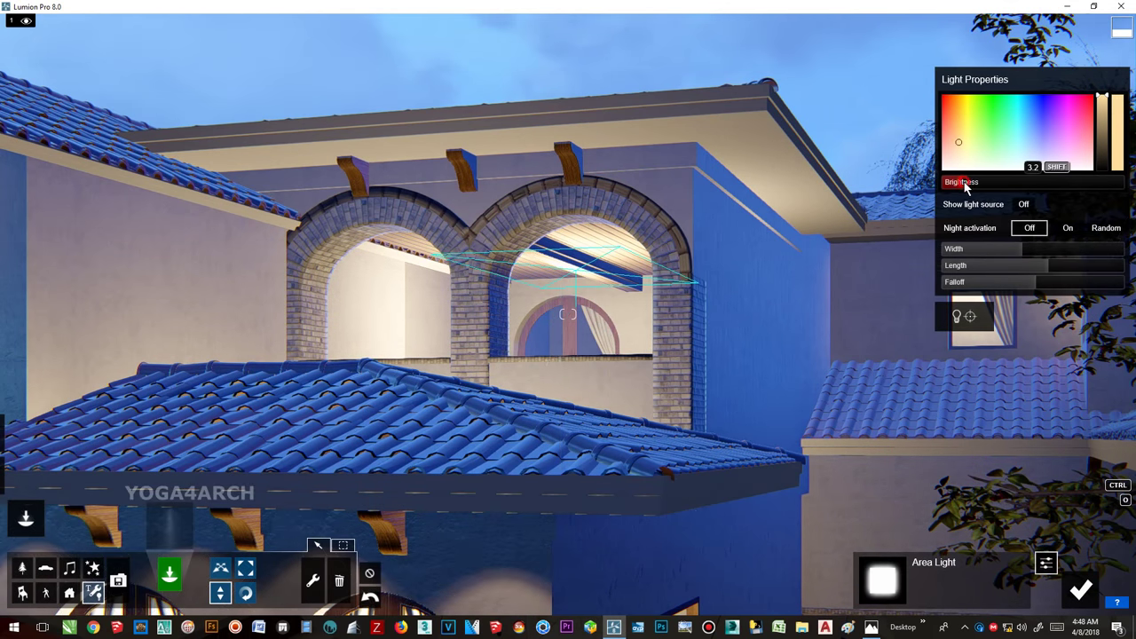
pyautogui.click(559, 331)
pyautogui.moveTo(1082, 189); pyautogui.dragTo(1078, 189)
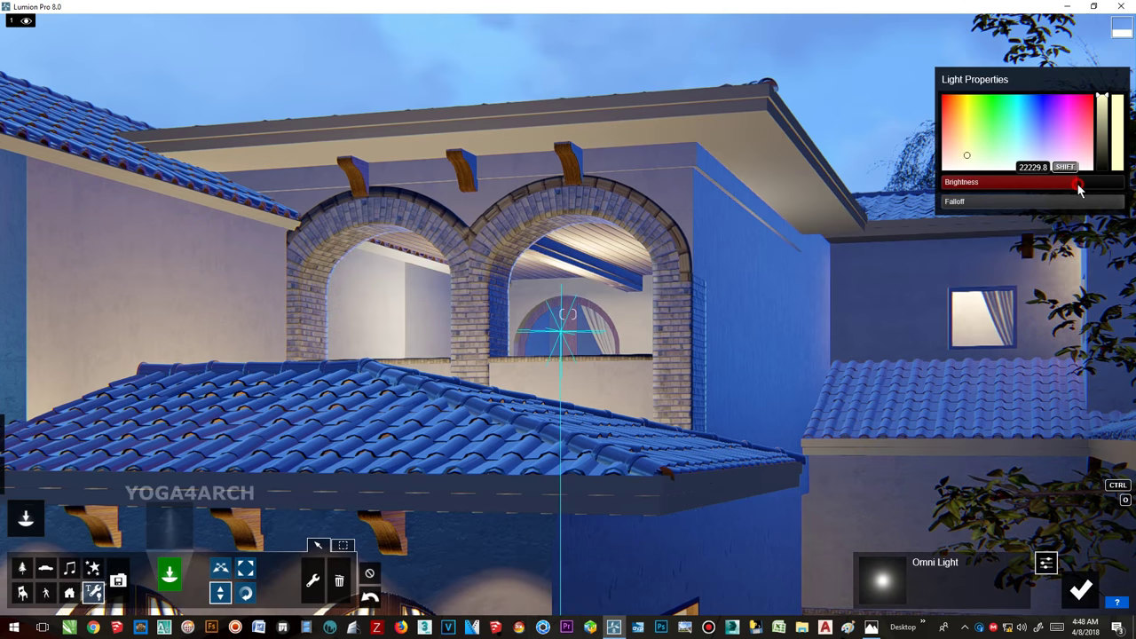
# - Restore the saved Photo-1 camera view, then return to editing the lights
pyautogui.click(1104, 530)
pyautogui.click(79, 536)
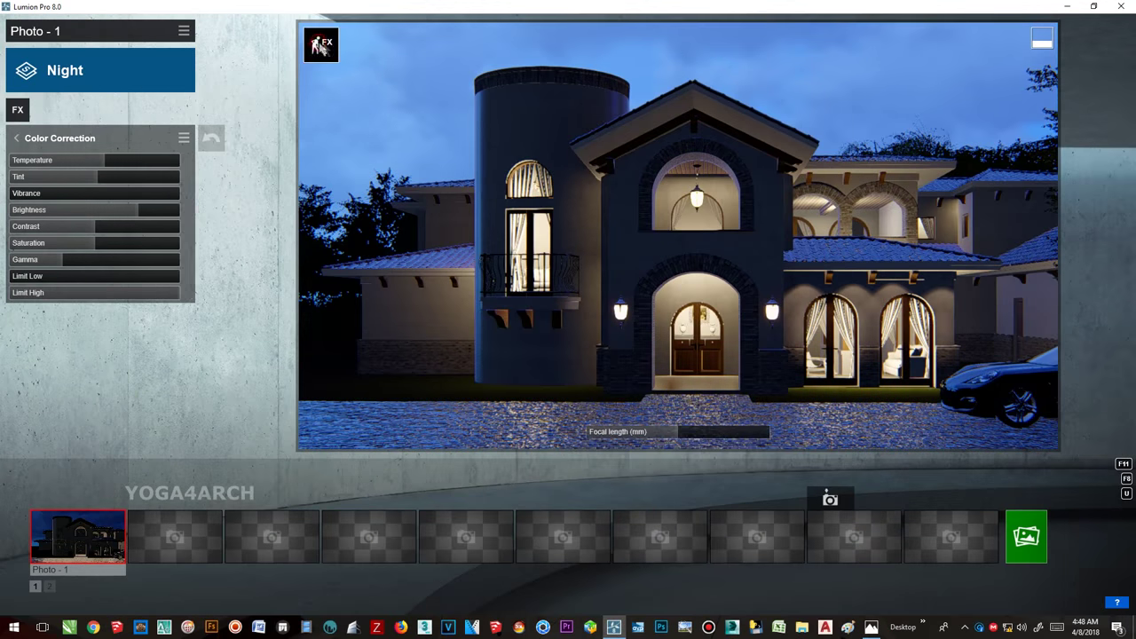
pyautogui.click(1116, 543)
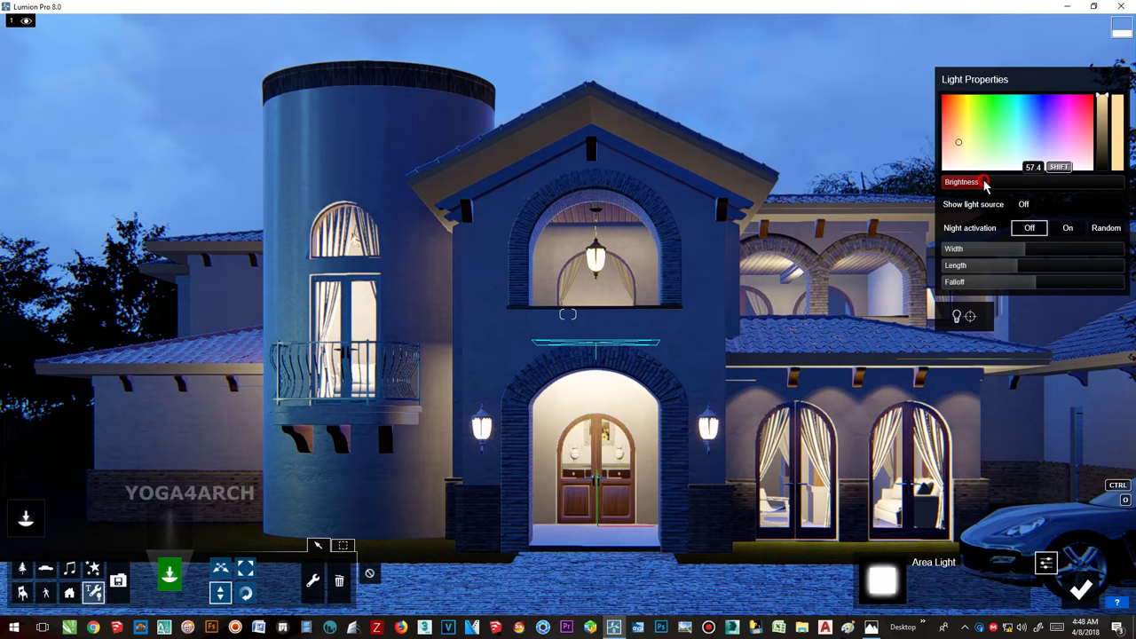
# - Max out the falloff and adjust the brightness of the light above the upper arch window
pyautogui.click(637, 218)
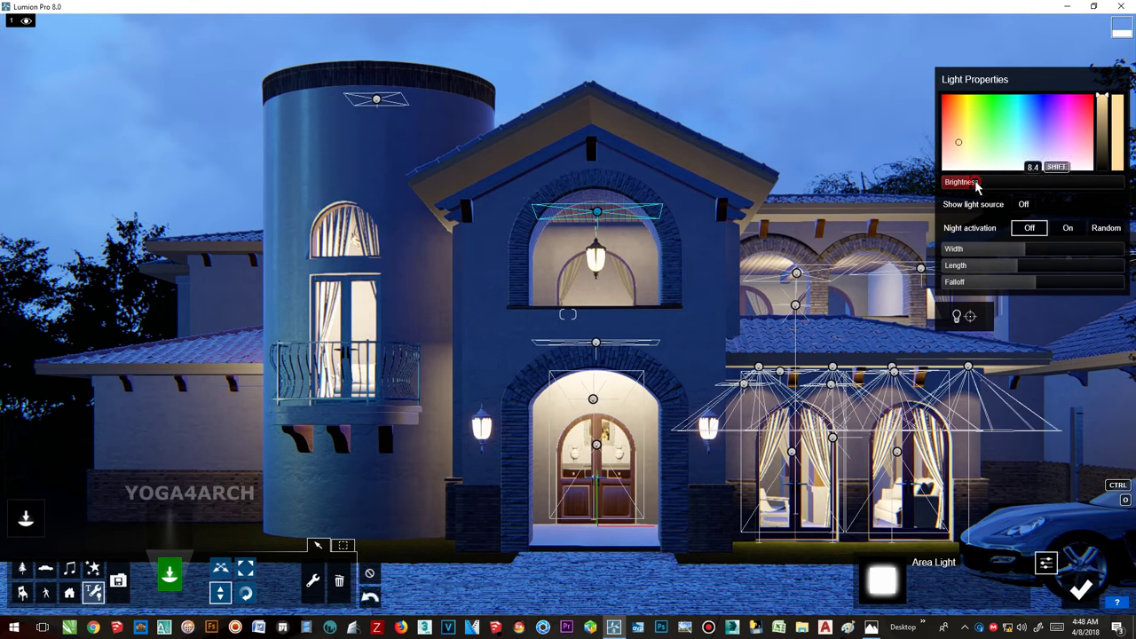
pyautogui.moveTo(1034, 281); pyautogui.dragTo(1091, 279)
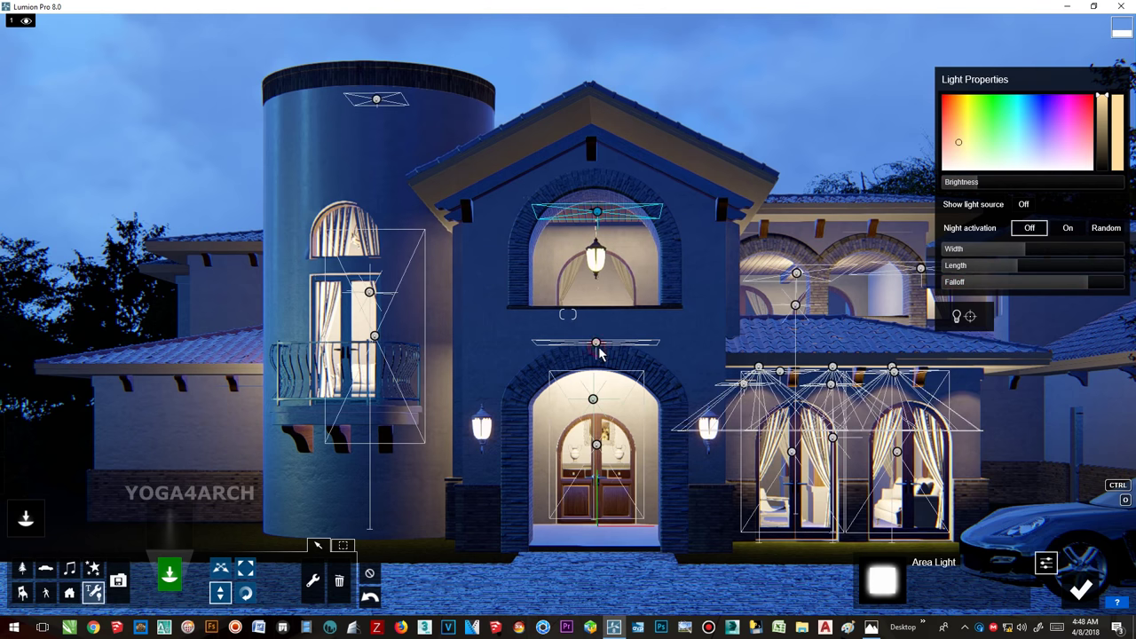
pyautogui.moveTo(1091, 279); pyautogui.dragTo(1120, 288)
pyautogui.moveTo(983, 182); pyautogui.dragTo(989, 184)
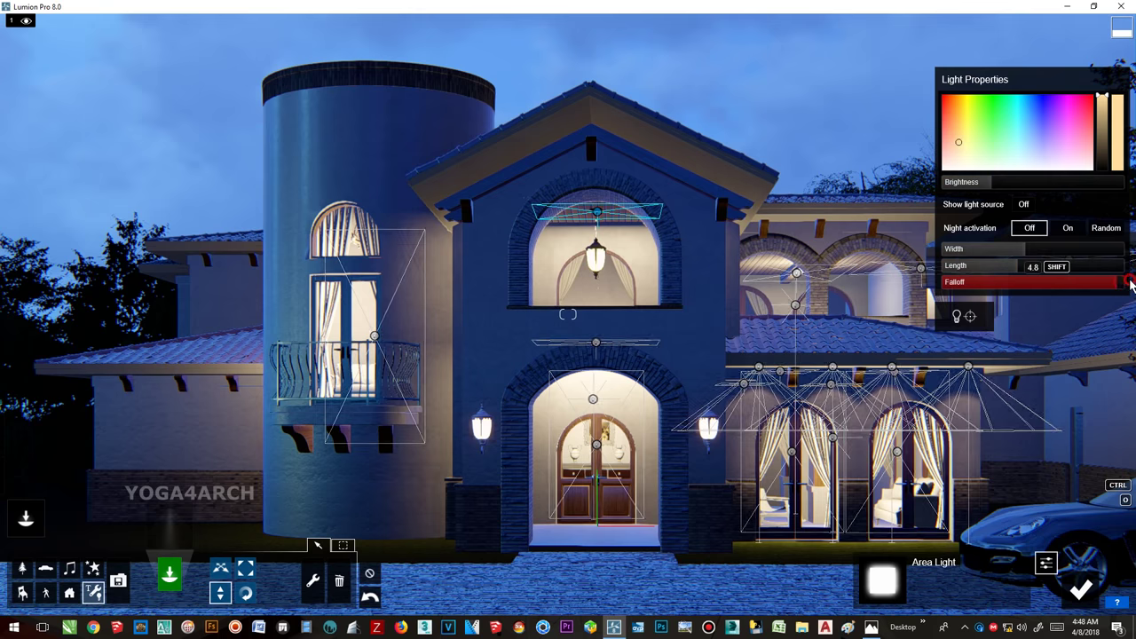
# - Adjust the tower window light's brightness and increase its falloff
pyautogui.click(374, 337)
pyautogui.moveTo(976, 181); pyautogui.dragTo(987, 182)
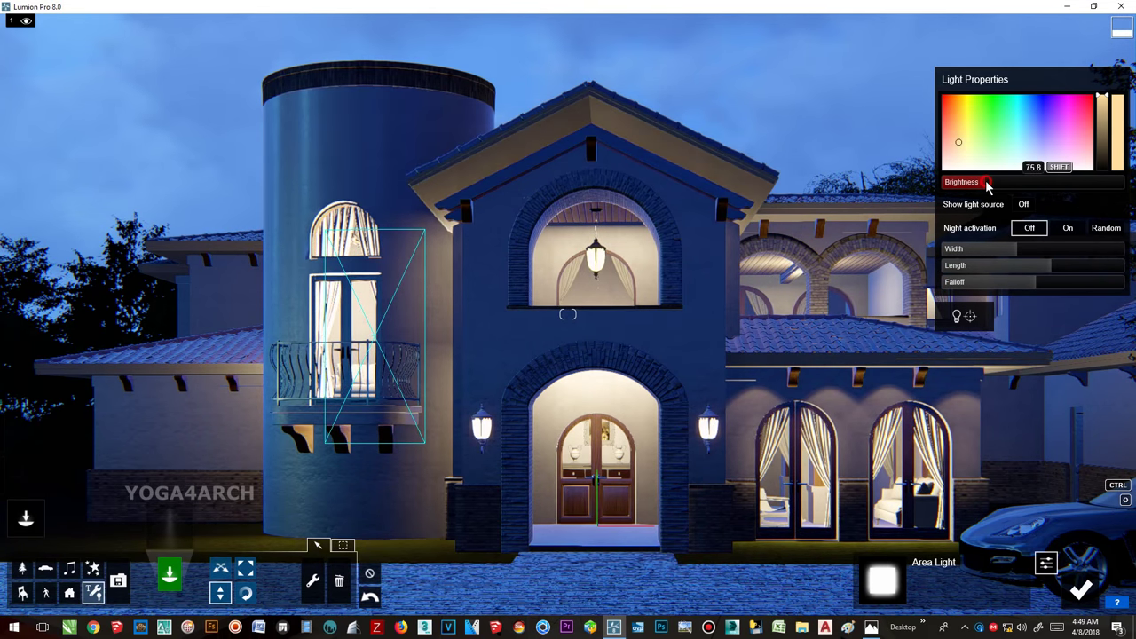
pyautogui.moveTo(1026, 280)
pyautogui.mouseDown()
pyautogui.moveTo(1110, 284)
pyautogui.moveTo(976, 284)
pyautogui.mouseUp()
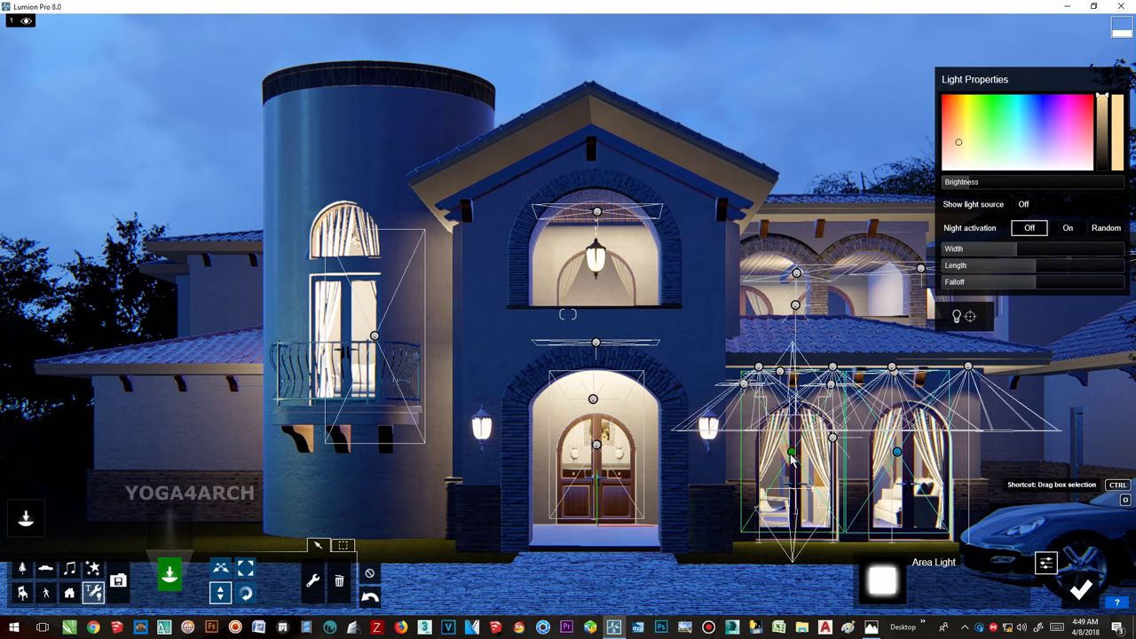
# - Dim the ground-floor window lights, lengthen them to about 3.7 m and raise their falloff
pyautogui.moveTo(1038, 285); pyautogui.dragTo(1029, 289)
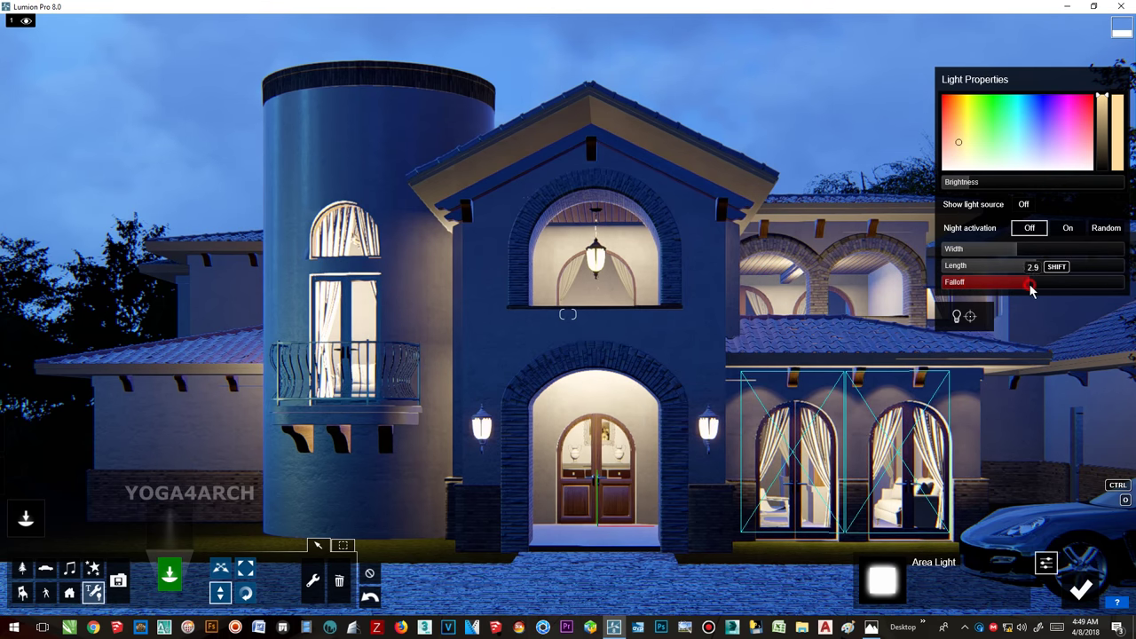
pyautogui.moveTo(1016, 182); pyautogui.dragTo(936, 186)
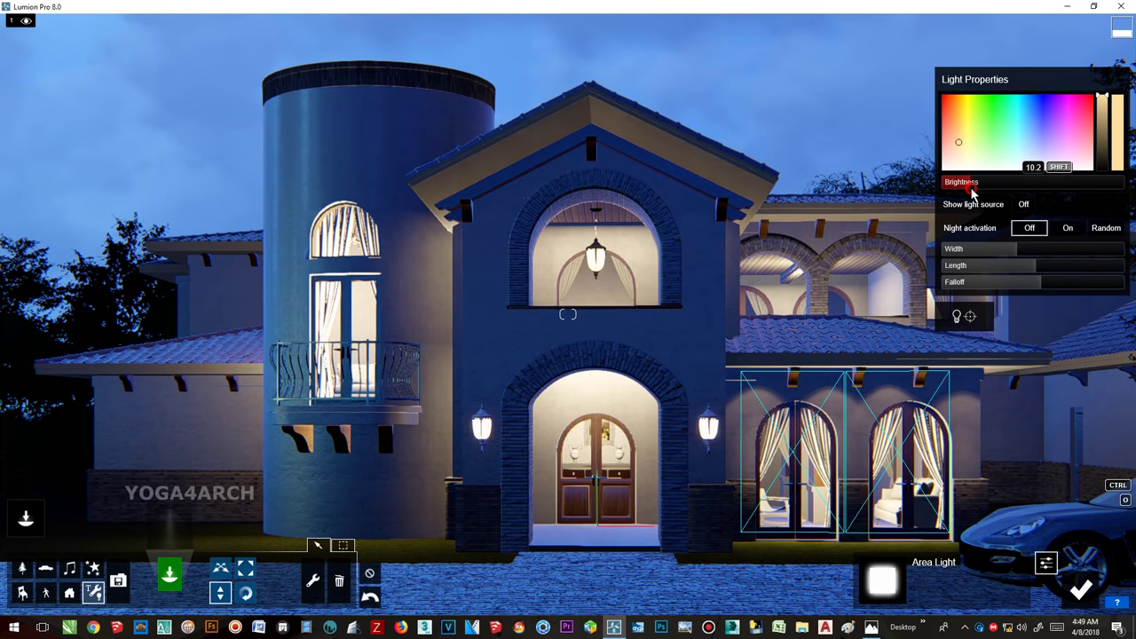
pyautogui.moveTo(1032, 283)
pyautogui.mouseDown()
pyautogui.moveTo(1007, 290)
pyautogui.moveTo(1035, 283)
pyautogui.moveTo(1017, 251)
pyautogui.mouseUp()
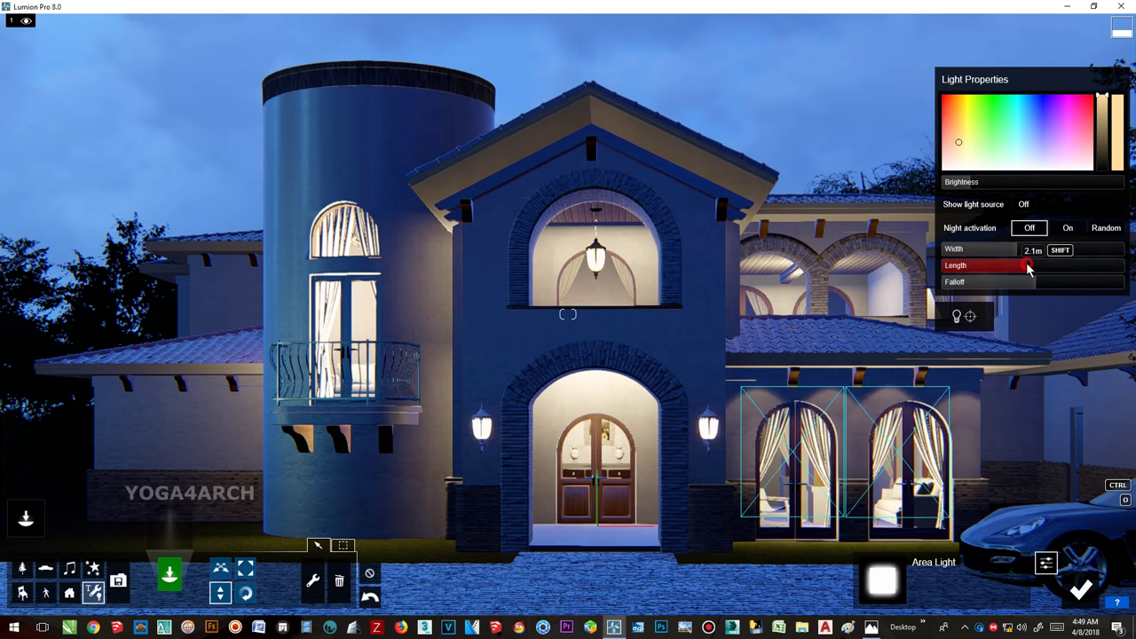
pyautogui.keyDown('alt'); pyautogui.moveTo(892, 366); pyautogui.dragTo(968, 365); pyautogui.keyUp('alt')
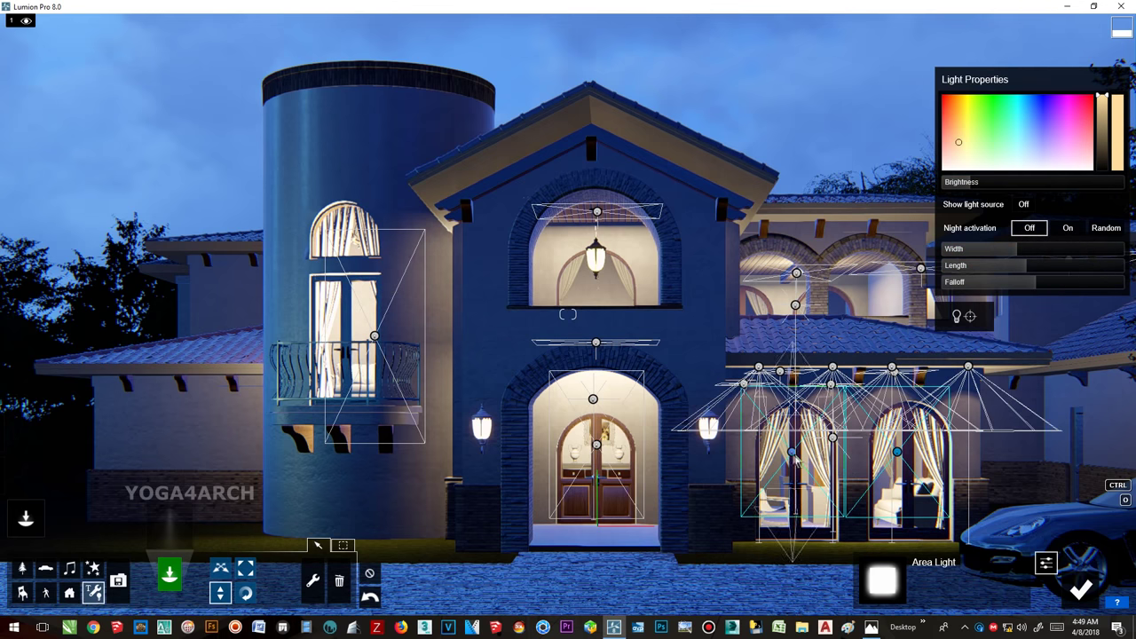
pyautogui.moveTo(793, 455); pyautogui.dragTo(794, 468)
pyautogui.moveTo(976, 184); pyautogui.dragTo(986, 184)
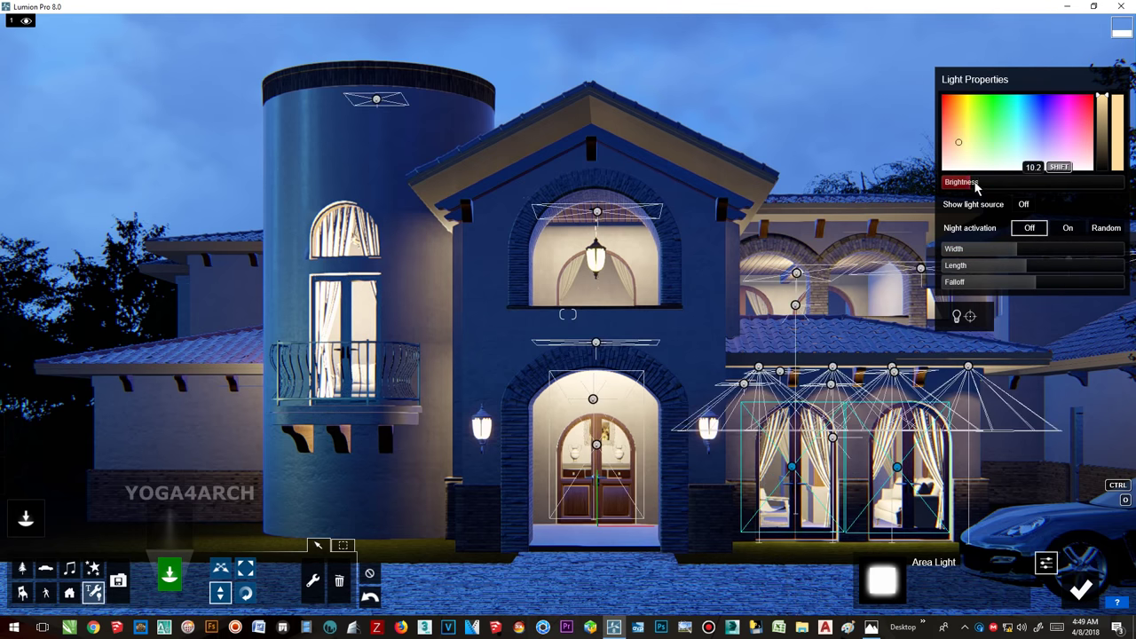
pyautogui.moveTo(1034, 282); pyautogui.dragTo(1067, 283)
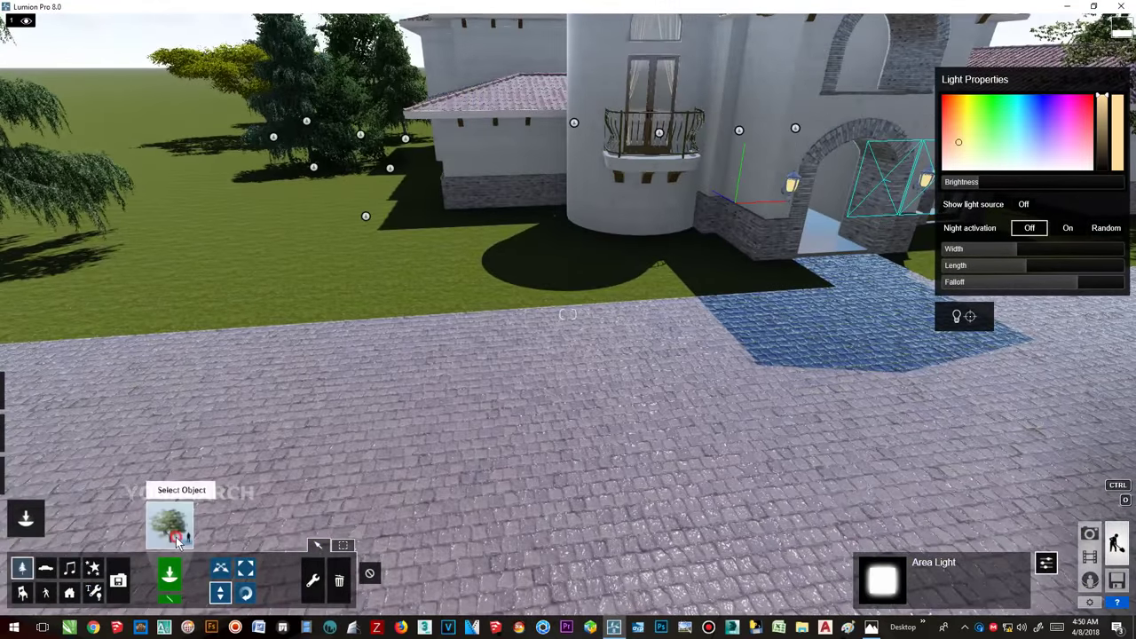
# - Pick Woodland_Sage_Purple from the last Flowers page of the Nature Library
pyautogui.click(168, 519)
pyautogui.click(300, 133)
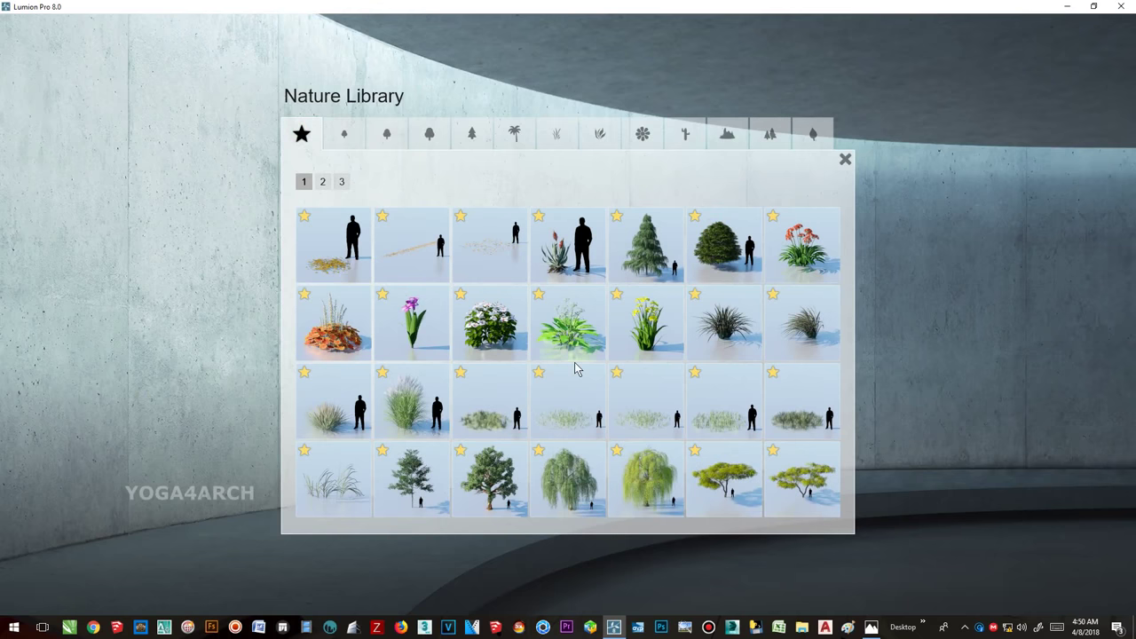
pyautogui.click(801, 278)
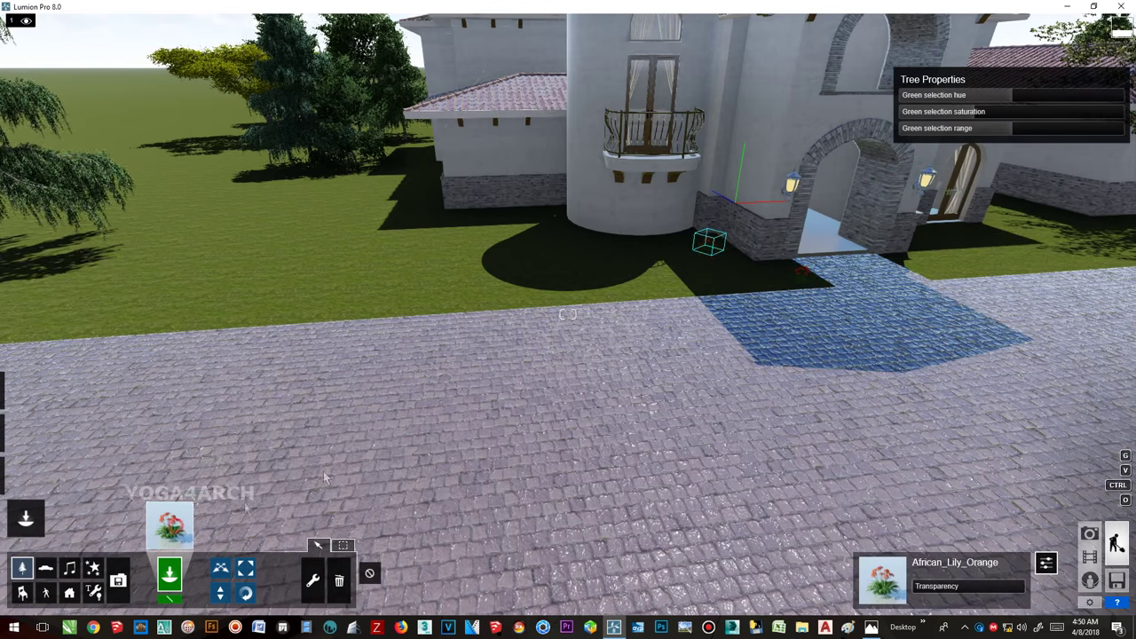
pyautogui.click(170, 527)
pyautogui.click(642, 133)
pyautogui.click(520, 181)
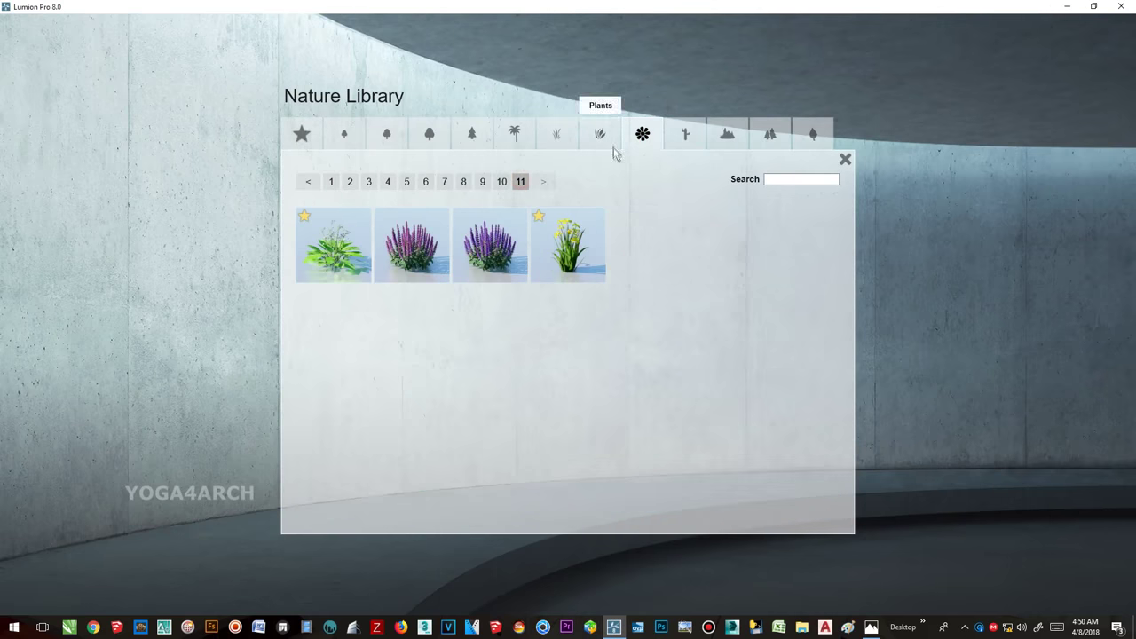
pyautogui.click(495, 260)
# - Place purple woodland sage plants around the base of the round tower
pyautogui.scroll(3, 656, 233)
pyautogui.scroll(3, 657, 233)
pyautogui.scroll(5, 654, 248)
pyautogui.scroll(-5, 654, 264)
pyautogui.scroll(-3, 684, 220)
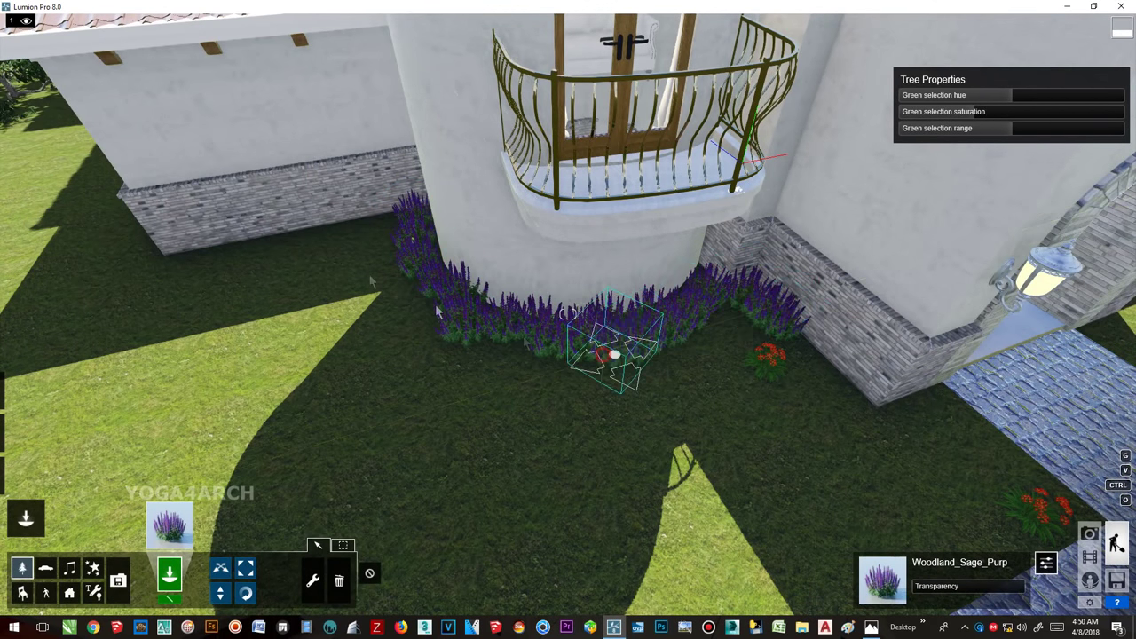
pyautogui.scroll(-5, 175, 266)
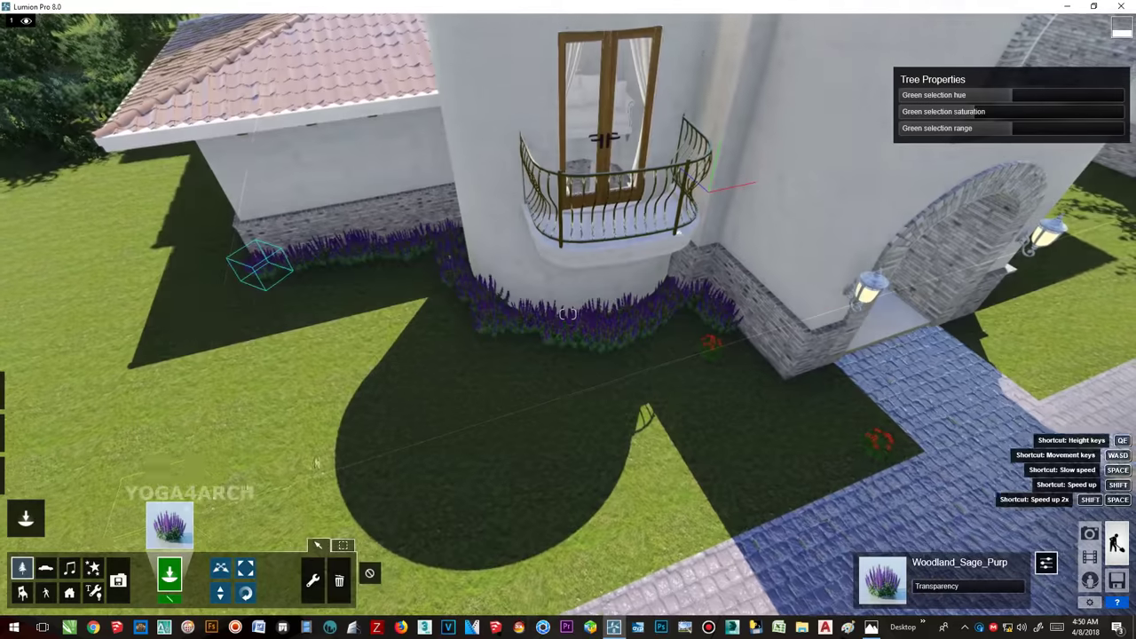
pyautogui.click(169, 525)
pyautogui.click(484, 257)
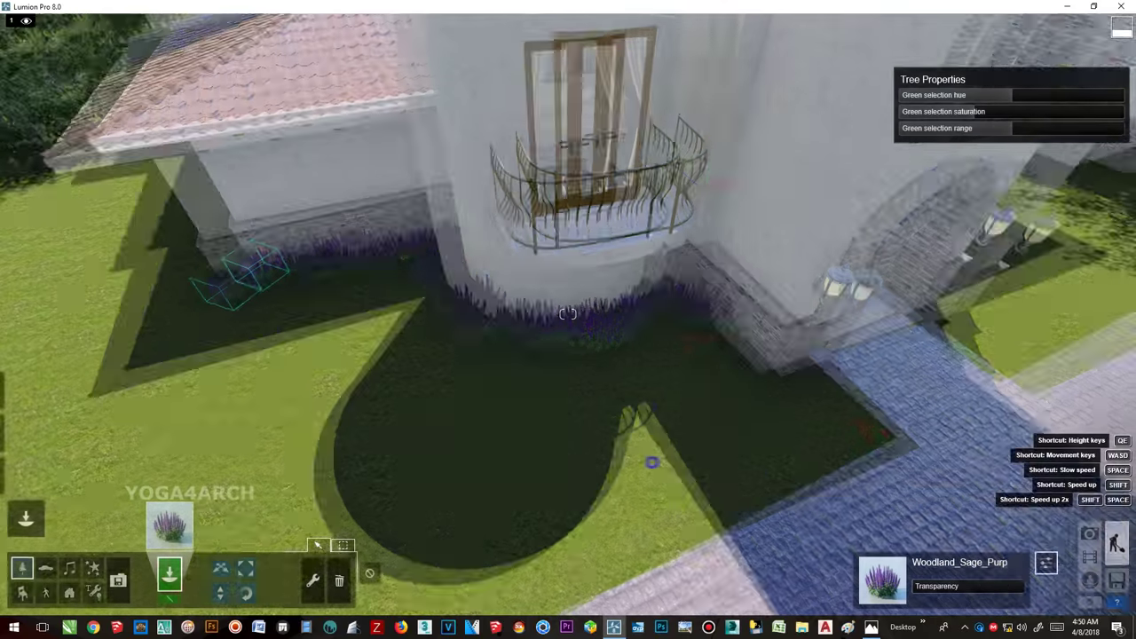
pyautogui.scroll(-5, 649, 463)
pyautogui.scroll(-5, 621, 479)
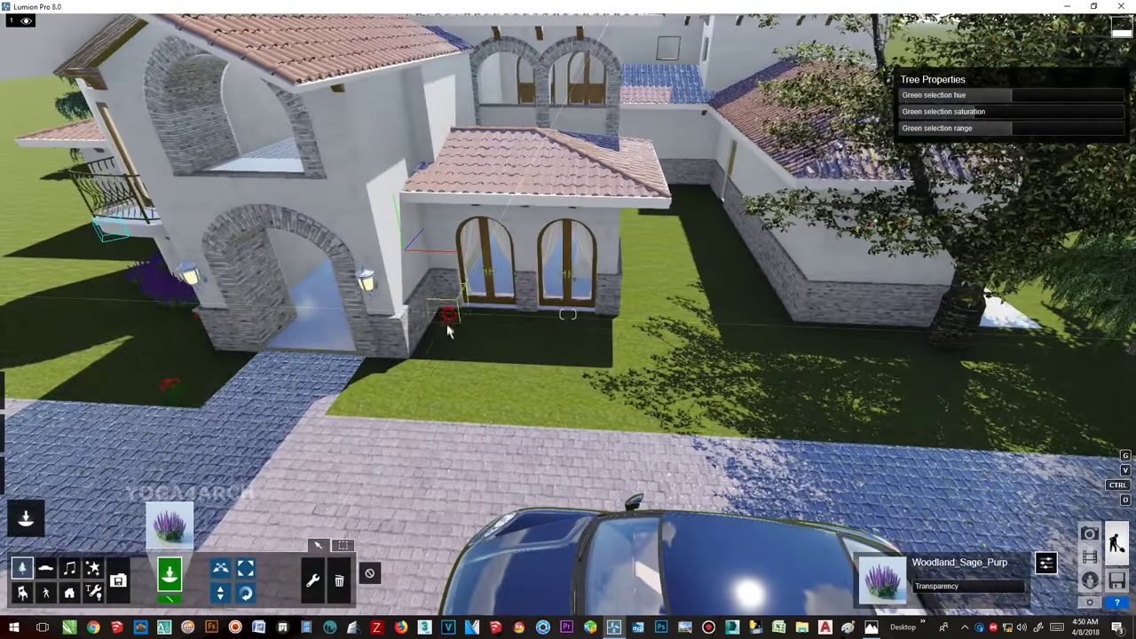
pyautogui.scroll(5, 592, 414)
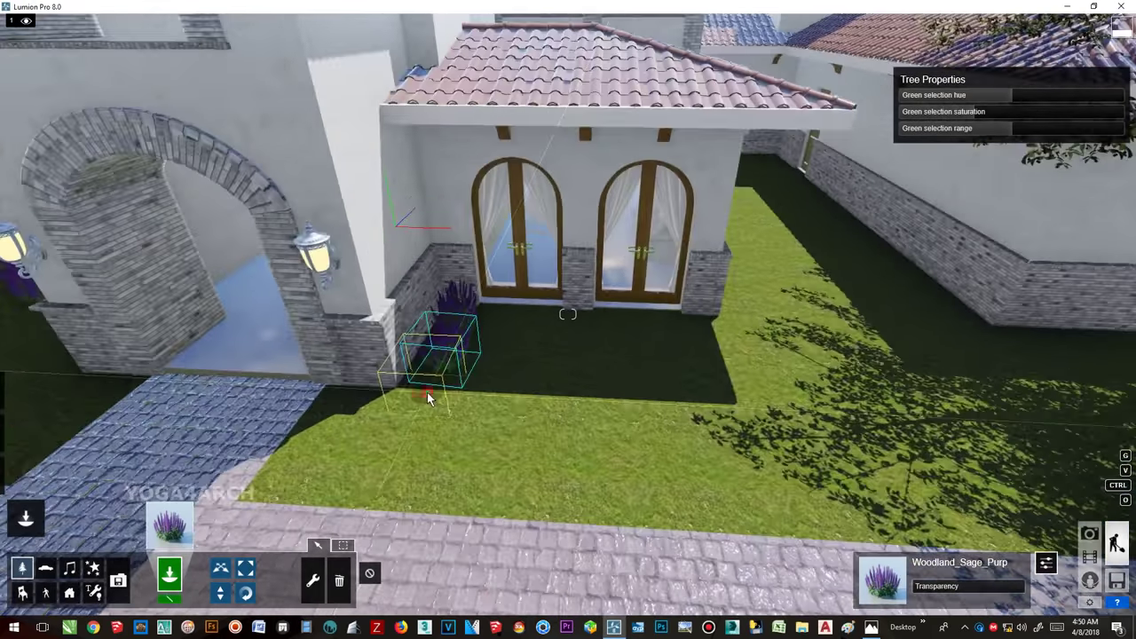
pyautogui.moveTo(426, 392); pyautogui.dragTo(612, 368, button='right')
pyautogui.scroll(-5, 607, 346)
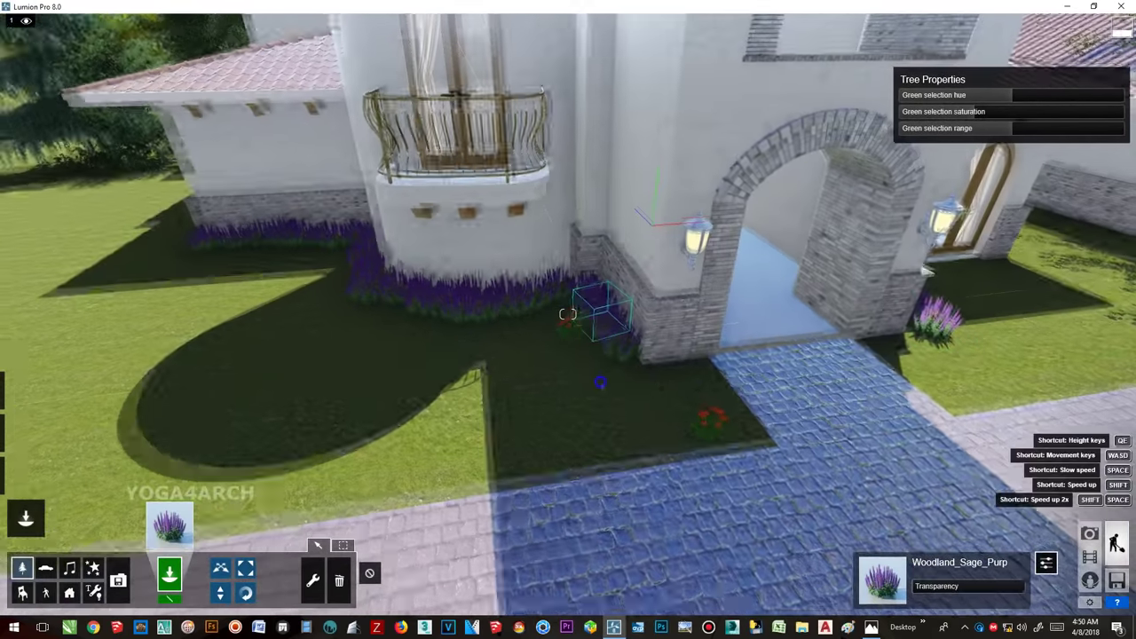
# - Choose a white flowering bush from page 6 of the Flowers category
pyautogui.click(169, 526)
pyautogui.click(344, 134)
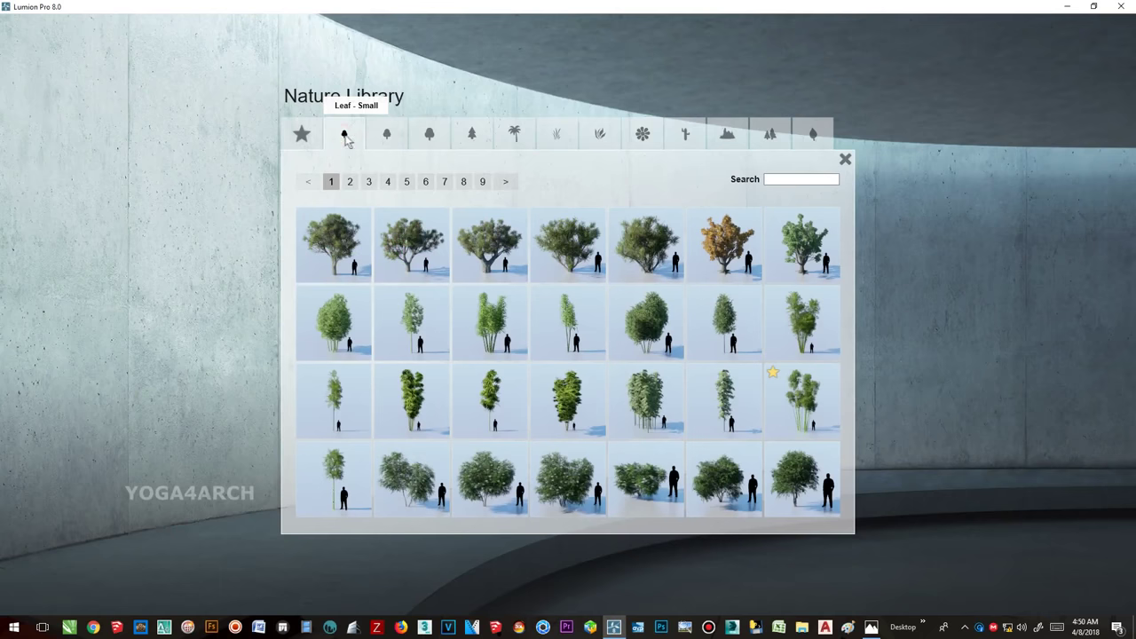
pyautogui.click(644, 139)
pyautogui.click(520, 182)
pyautogui.click(502, 182)
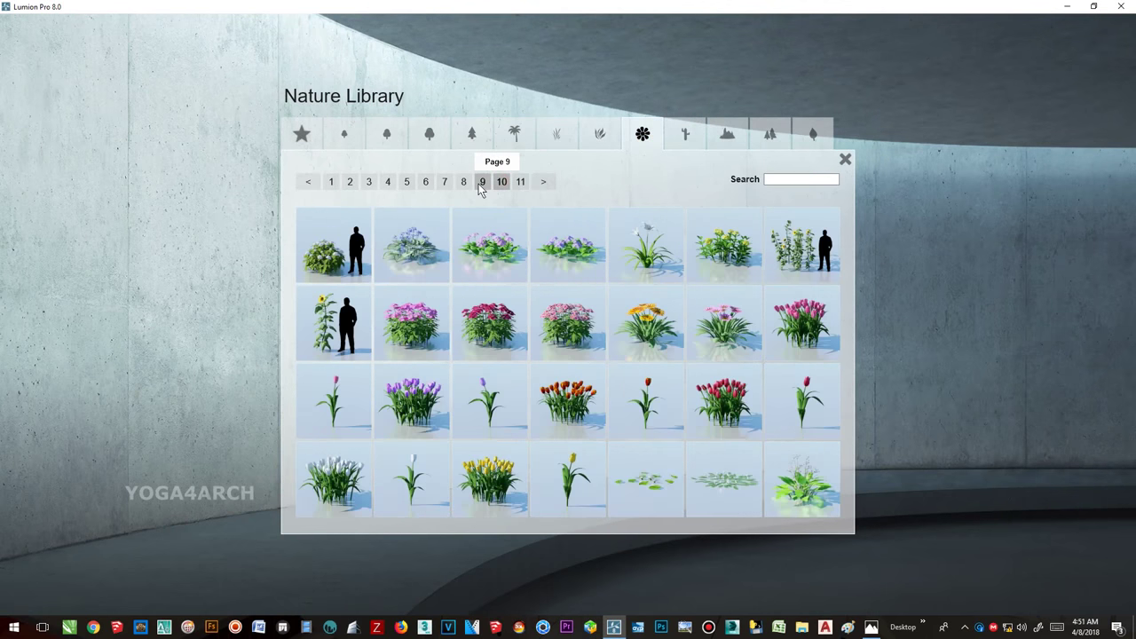
pyautogui.click(482, 182)
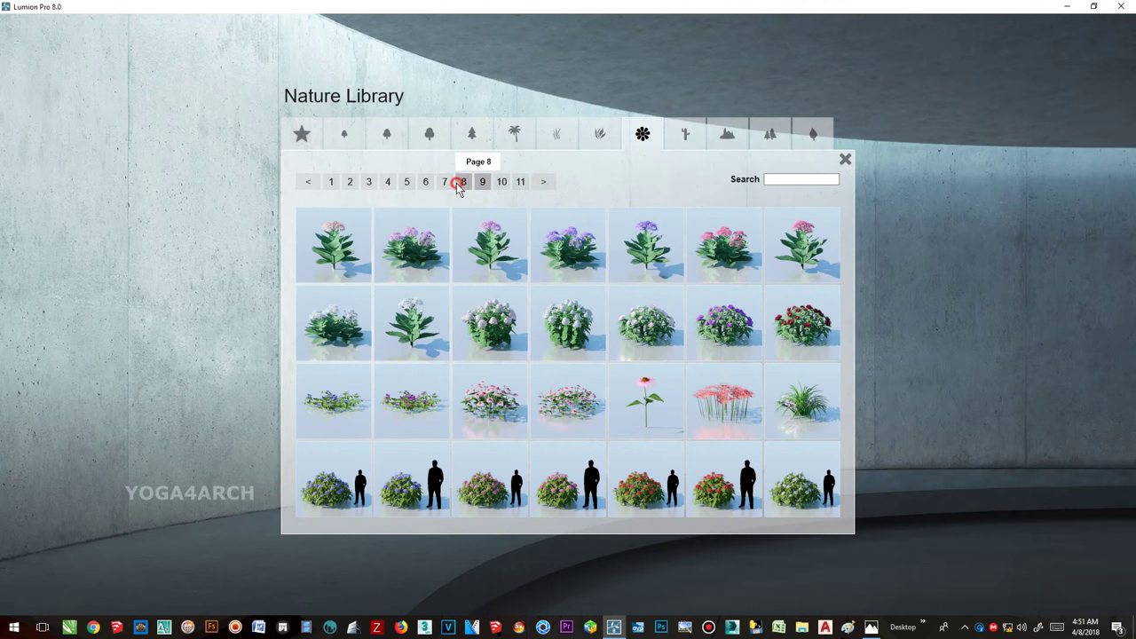
pyautogui.click(458, 182)
pyautogui.click(444, 182)
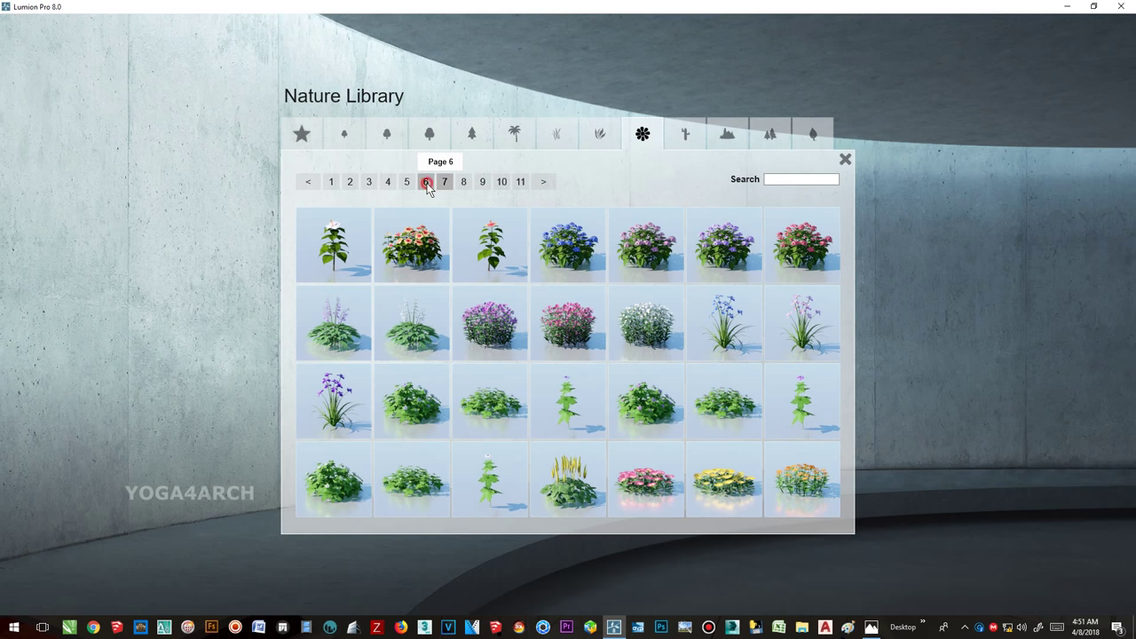
pyautogui.click(426, 184)
pyautogui.click(763, 486)
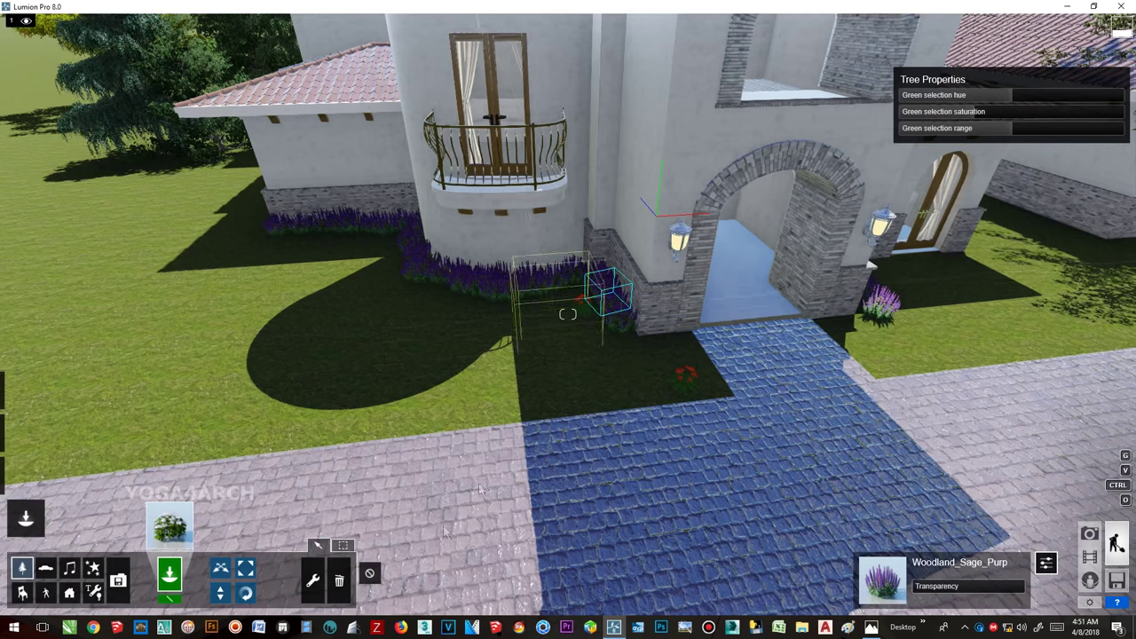
# - Mass-place a straight row of white hibiscus bushes along the driveway edge with varied rotation
pyautogui.click(717, 407)
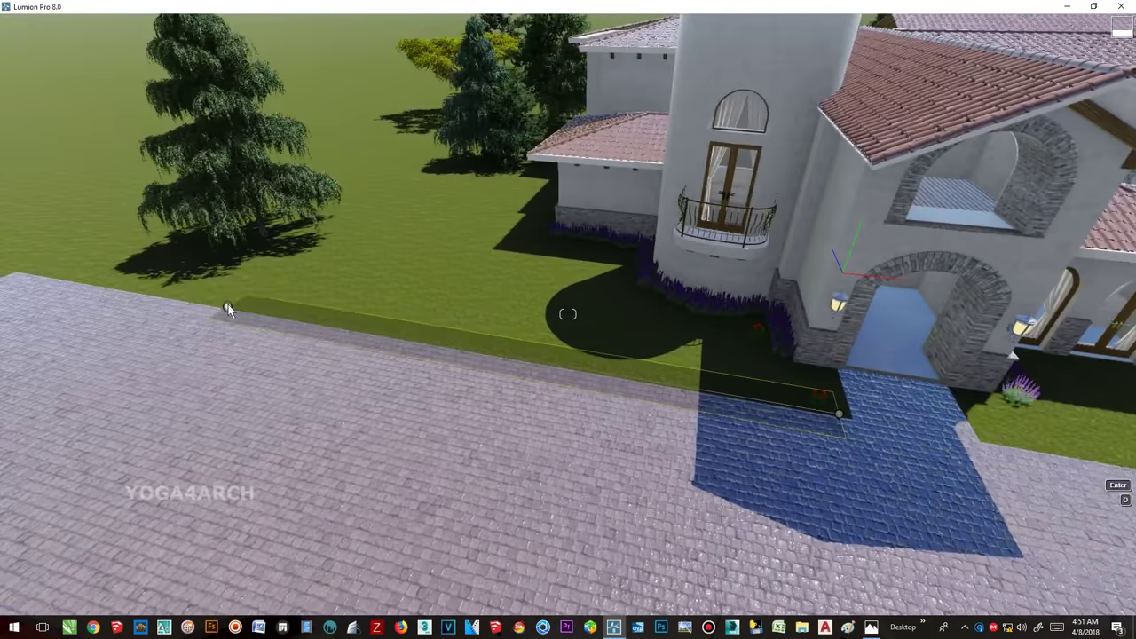
pyautogui.click(228, 308)
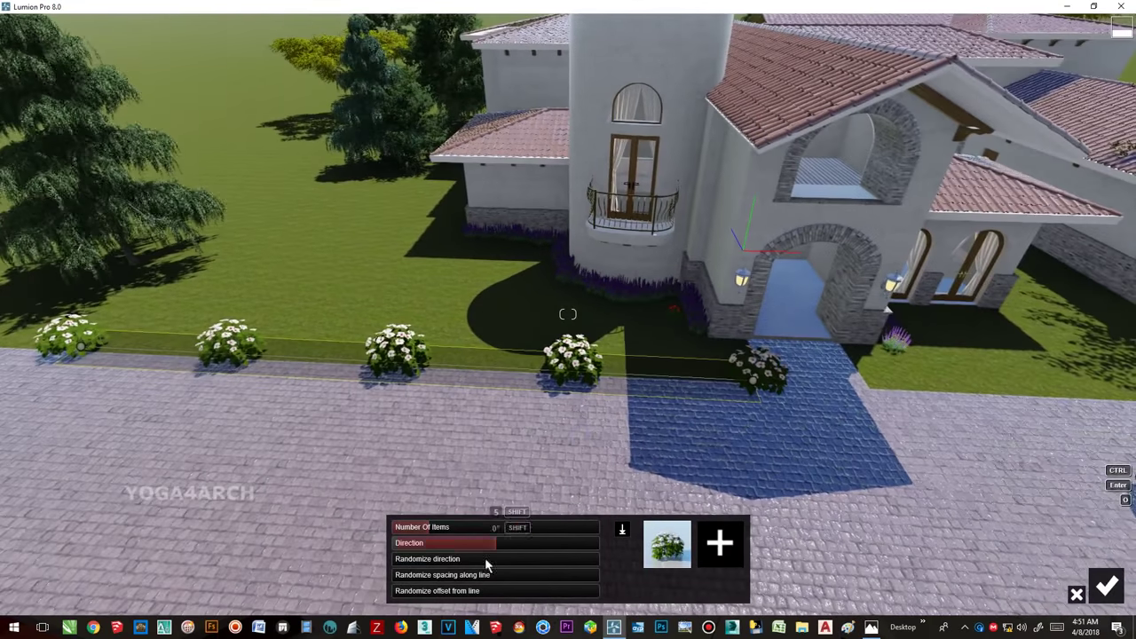
pyautogui.moveTo(486, 527); pyautogui.dragTo(495, 532)
pyautogui.moveTo(506, 597); pyautogui.dragTo(406, 595)
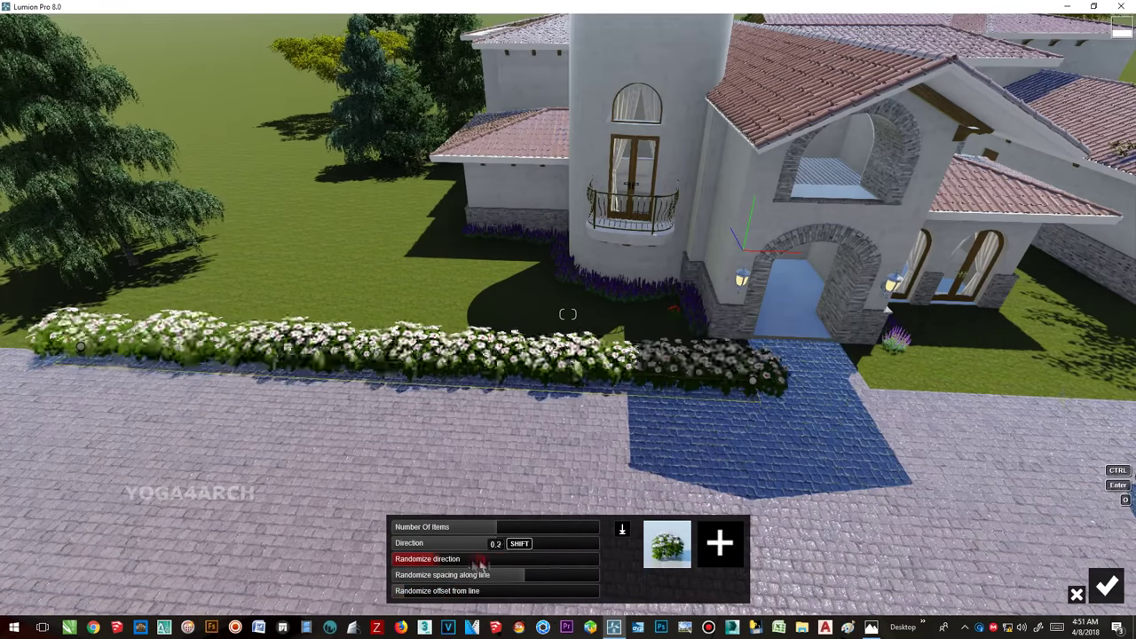
pyautogui.moveTo(479, 564); pyautogui.dragTo(524, 570)
pyautogui.moveTo(490, 537); pyautogui.dragTo(500, 529)
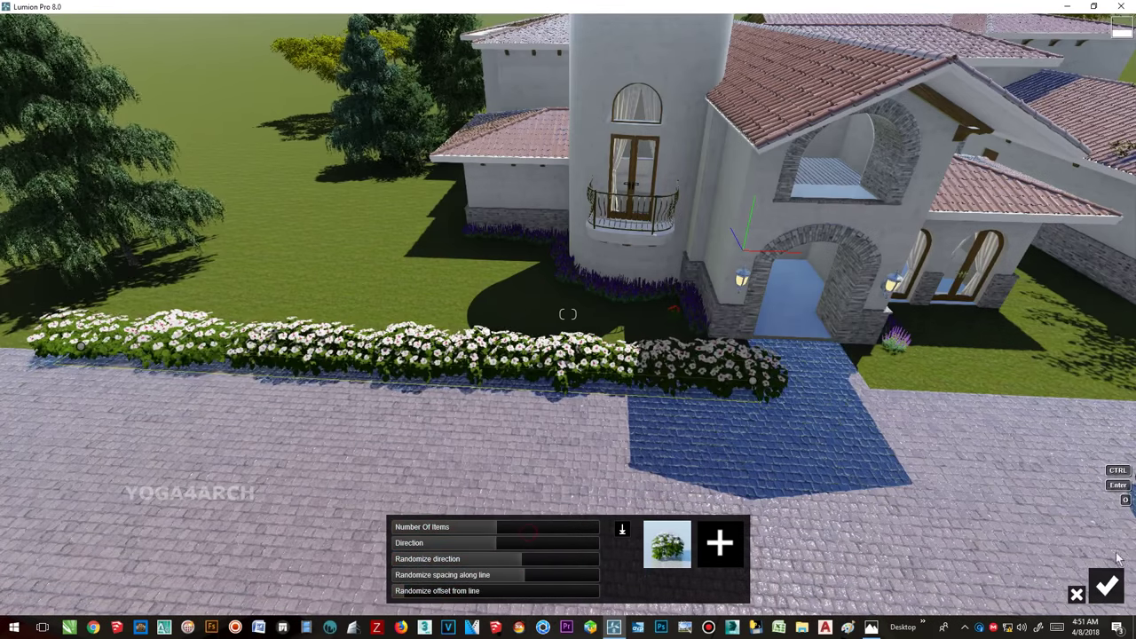
pyautogui.press('Return')
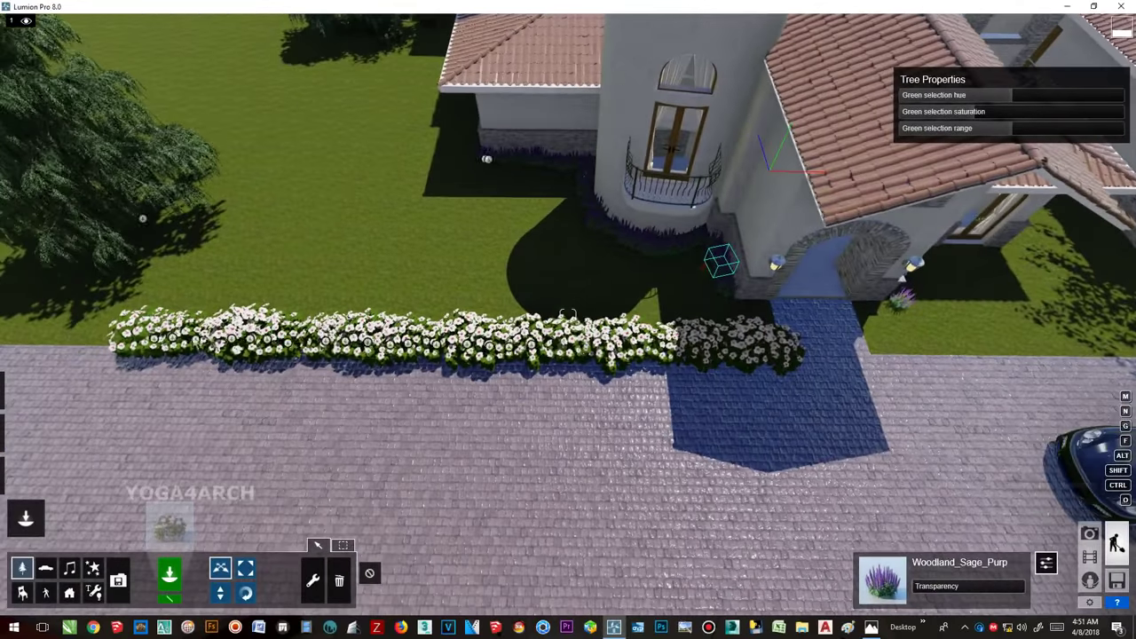
# - Box-select all the hibiscus bushes and scale them slightly smaller
pyautogui.keyDown('ctrl'); pyautogui.moveTo(114, 319); pyautogui.dragTo(781, 401); pyautogui.keyUp('ctrl')
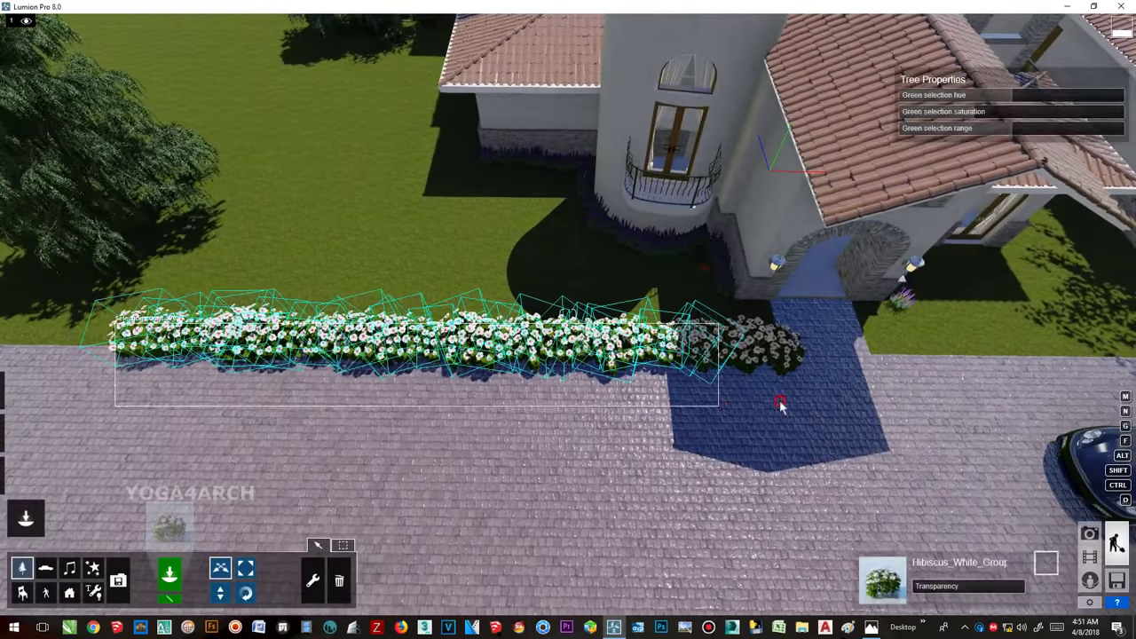
pyautogui.moveTo(770, 357); pyautogui.dragTo(763, 370)
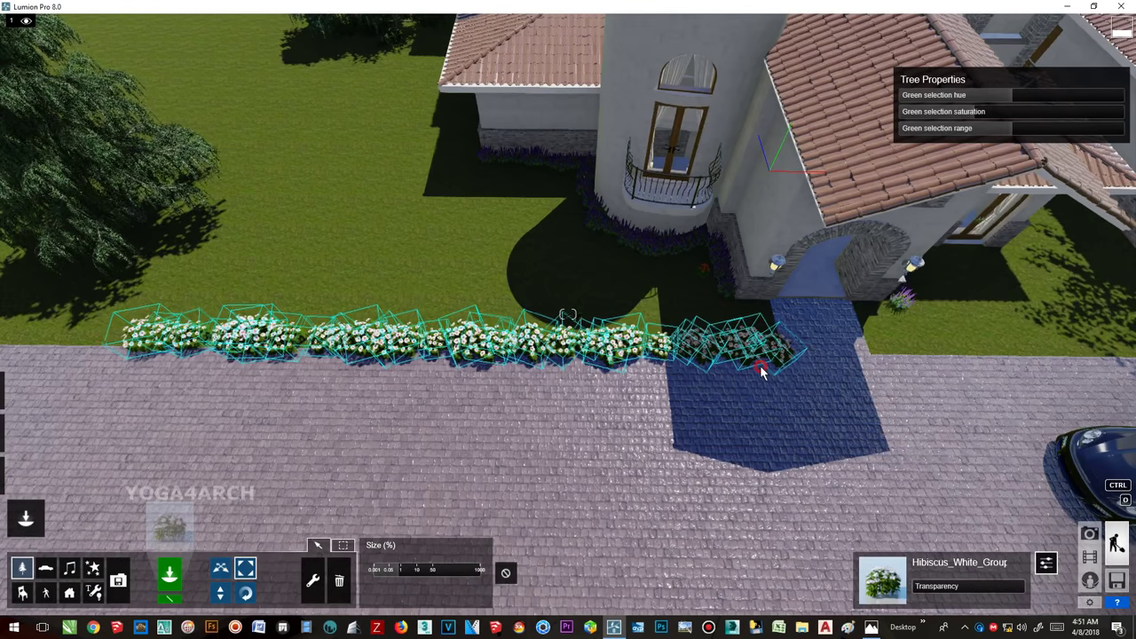
pyautogui.click(507, 574)
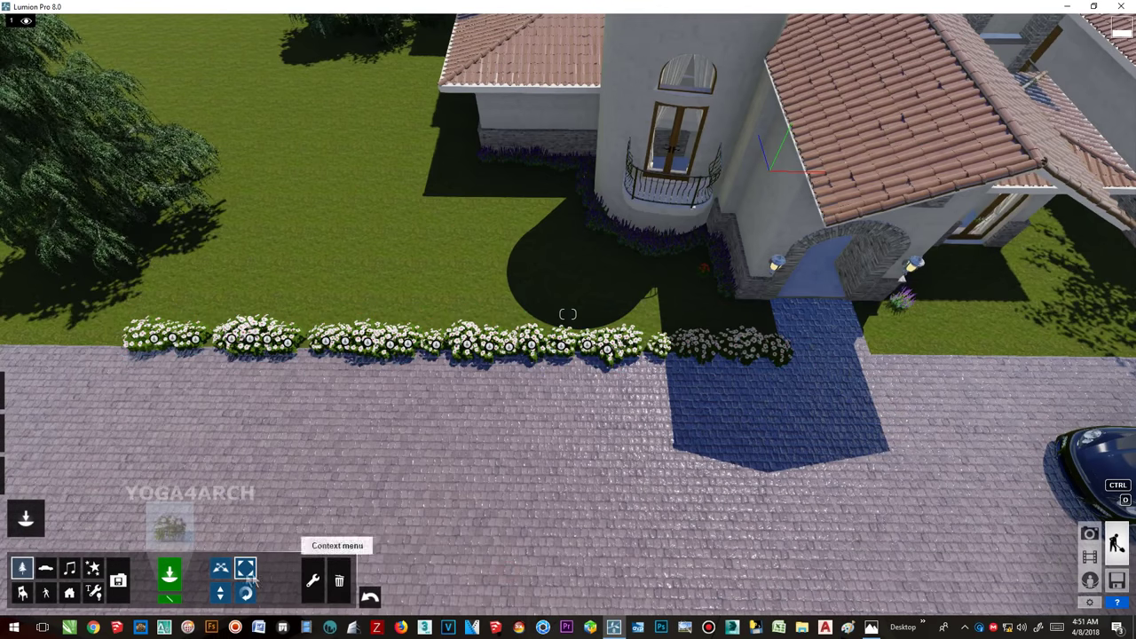
# - Copy the whole hibiscus hedge past the entrance path with an Alt-drag, then deselect
pyautogui.click(637, 347)
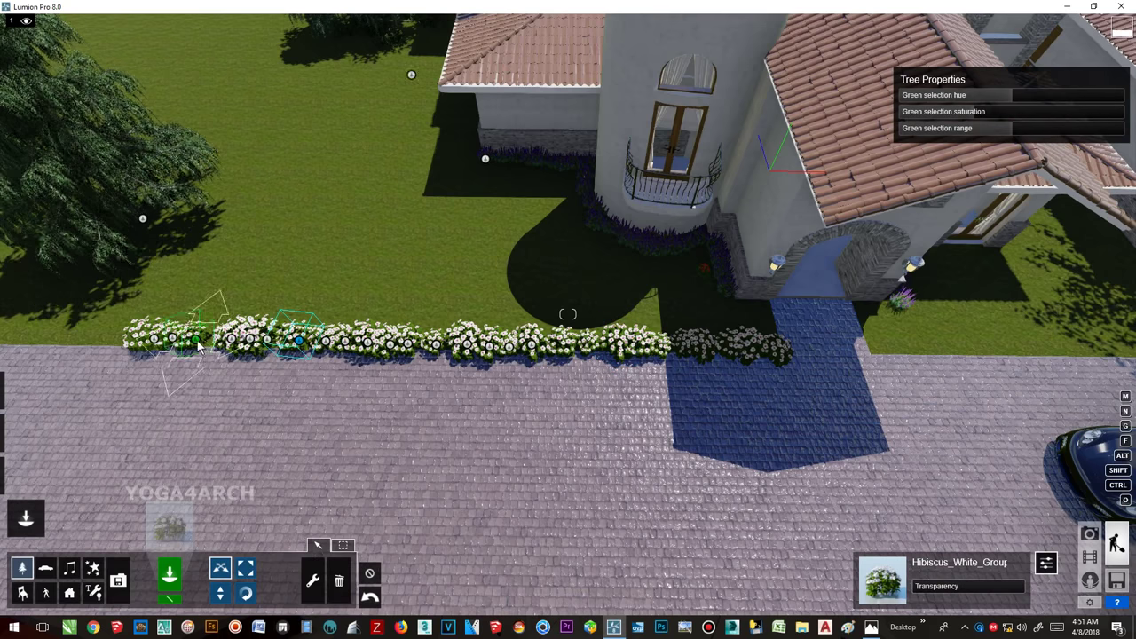
pyautogui.keyDown('ctrl'); pyautogui.moveTo(127, 325); pyautogui.dragTo(811, 406); pyautogui.keyUp('ctrl')
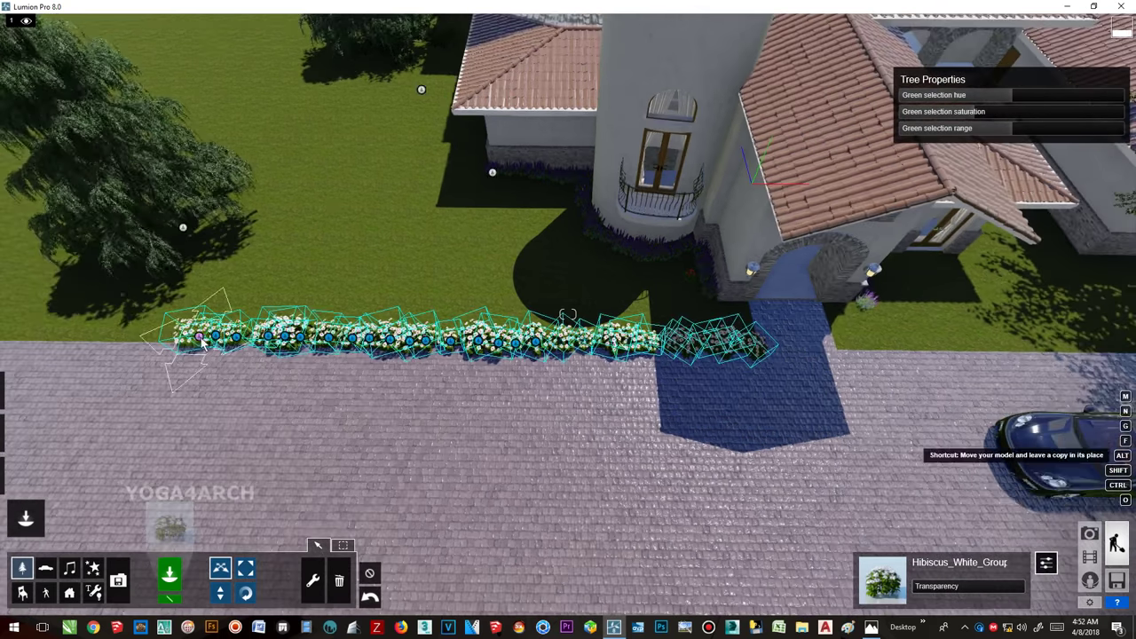
pyautogui.moveTo(898, 340); pyautogui.dragTo(843, 345)
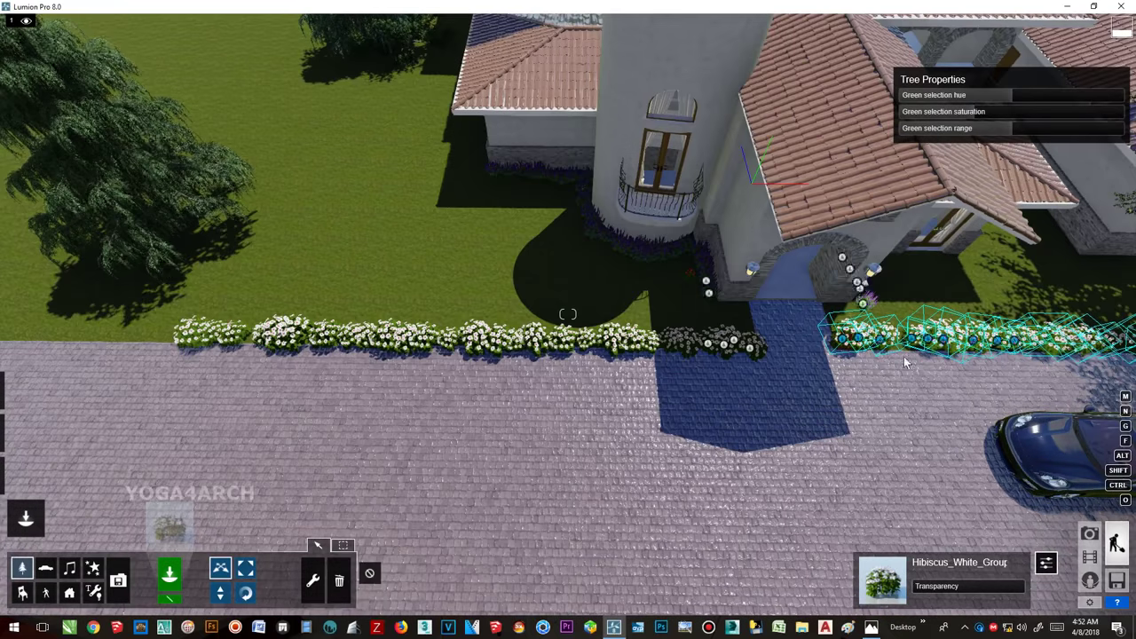
pyautogui.click(370, 575)
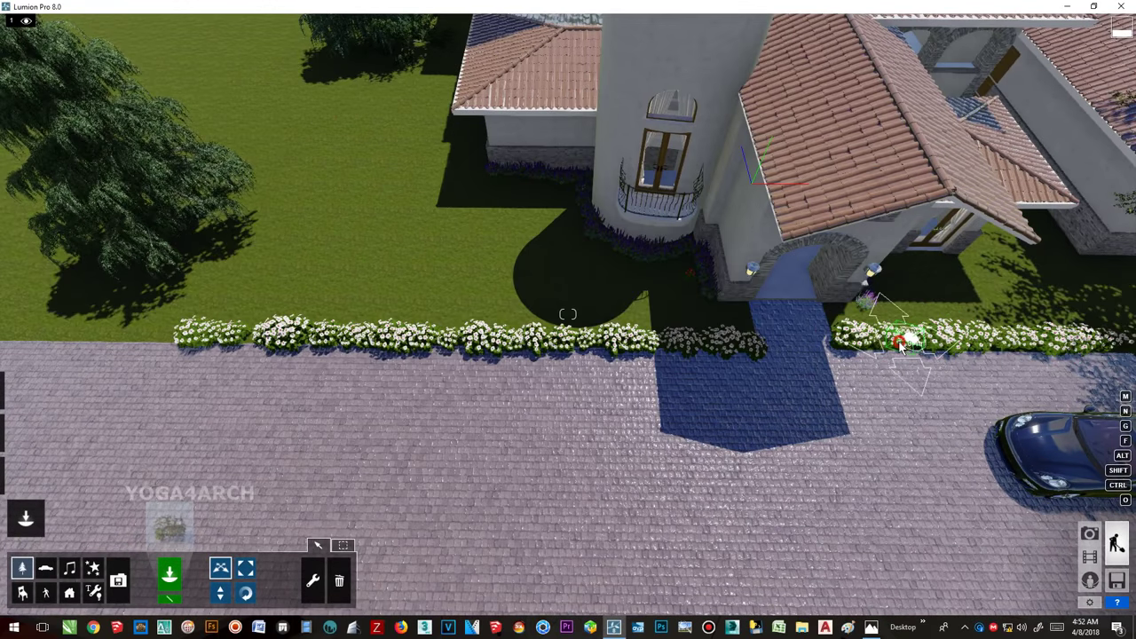
pyautogui.click(1089, 534)
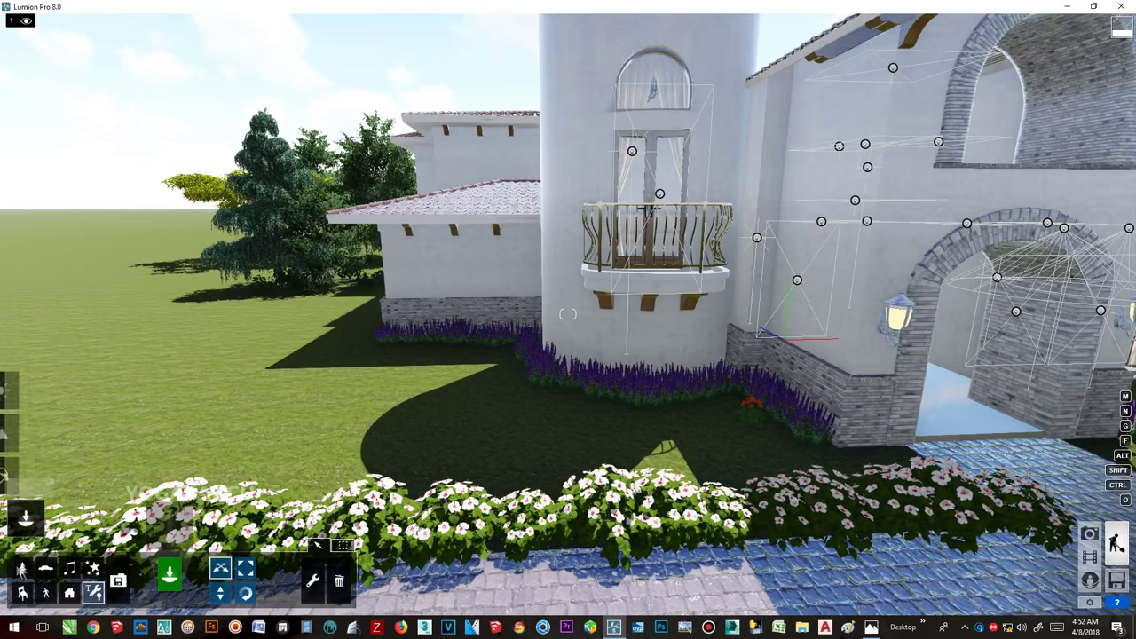
# - Load the WhiteOak-S3_HQ tree from page 2 of the favourite nature models for placement
pyautogui.click(168, 523)
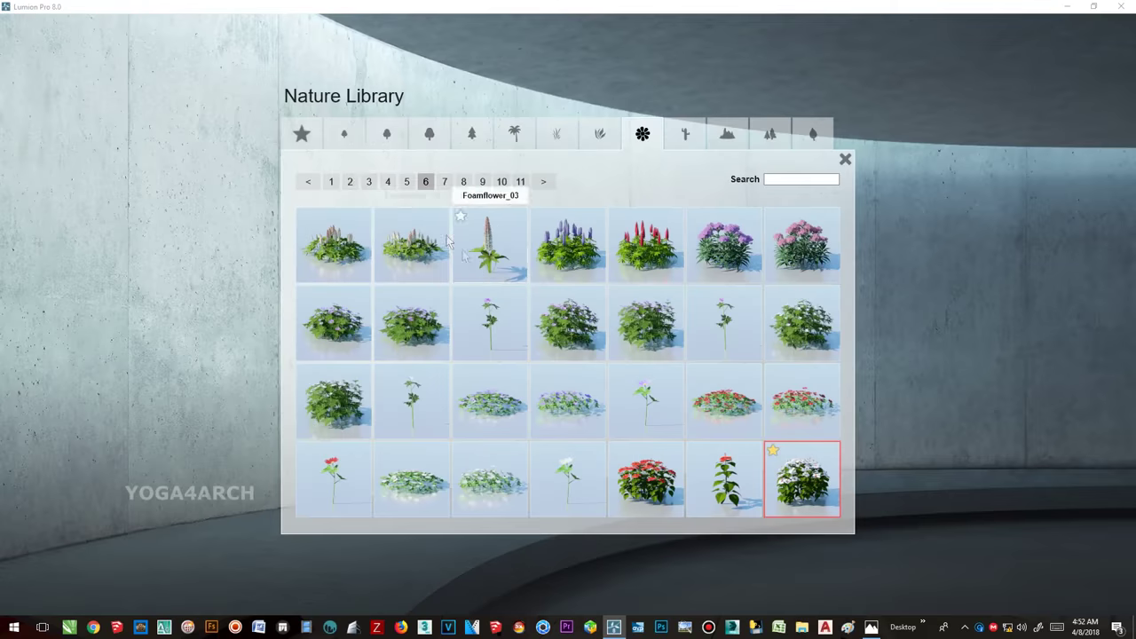
pyautogui.click(312, 139)
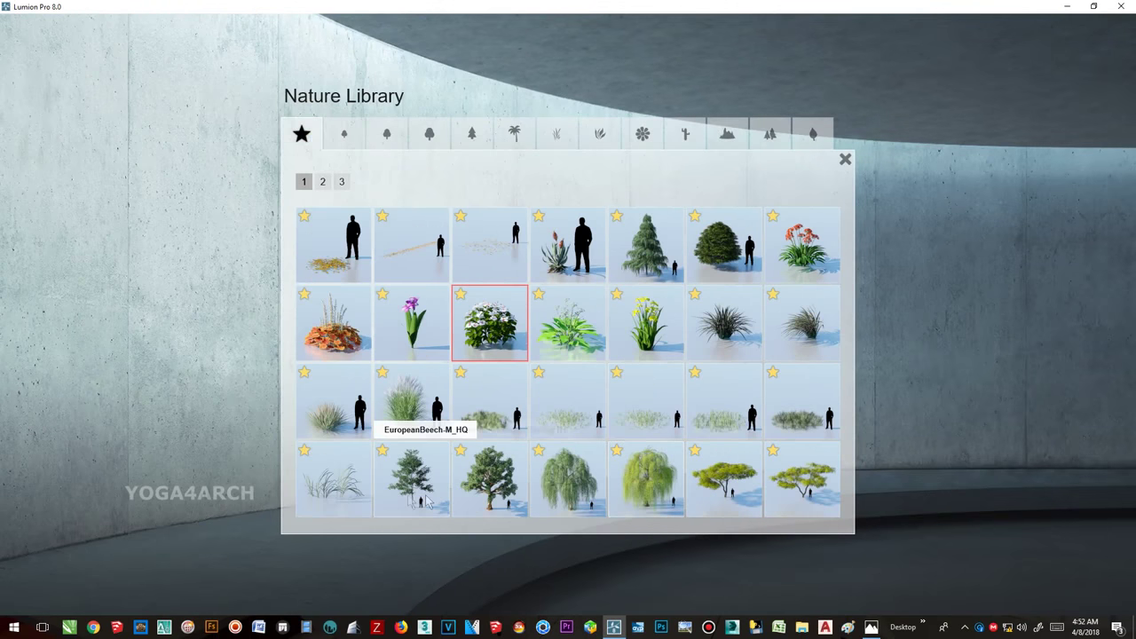
pyautogui.click(335, 497)
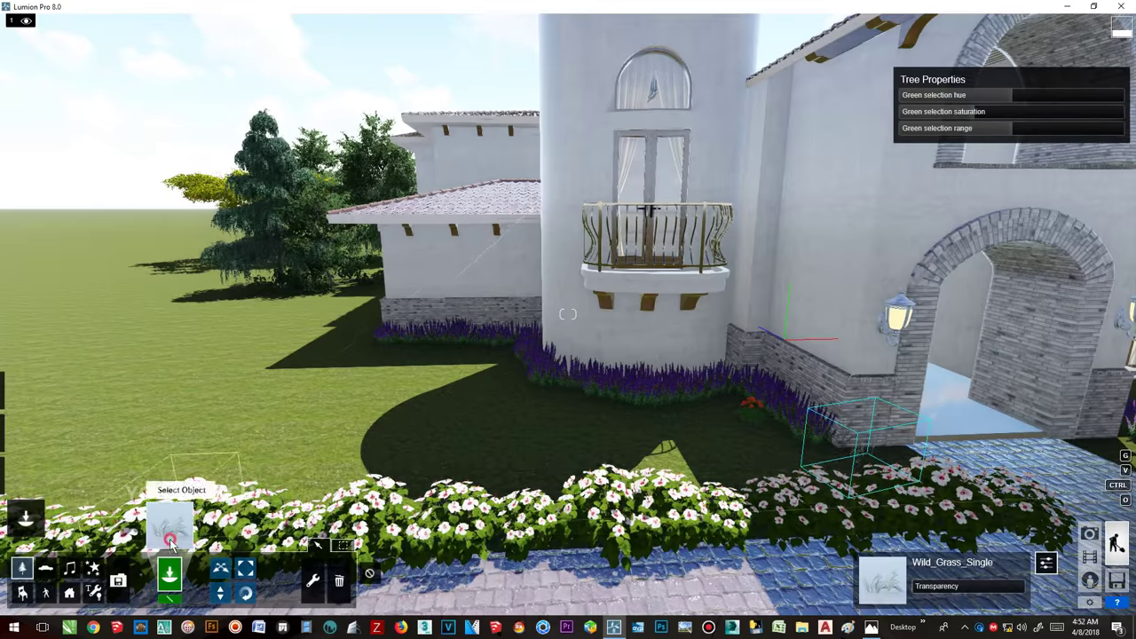
pyautogui.click(169, 536)
pyautogui.click(342, 182)
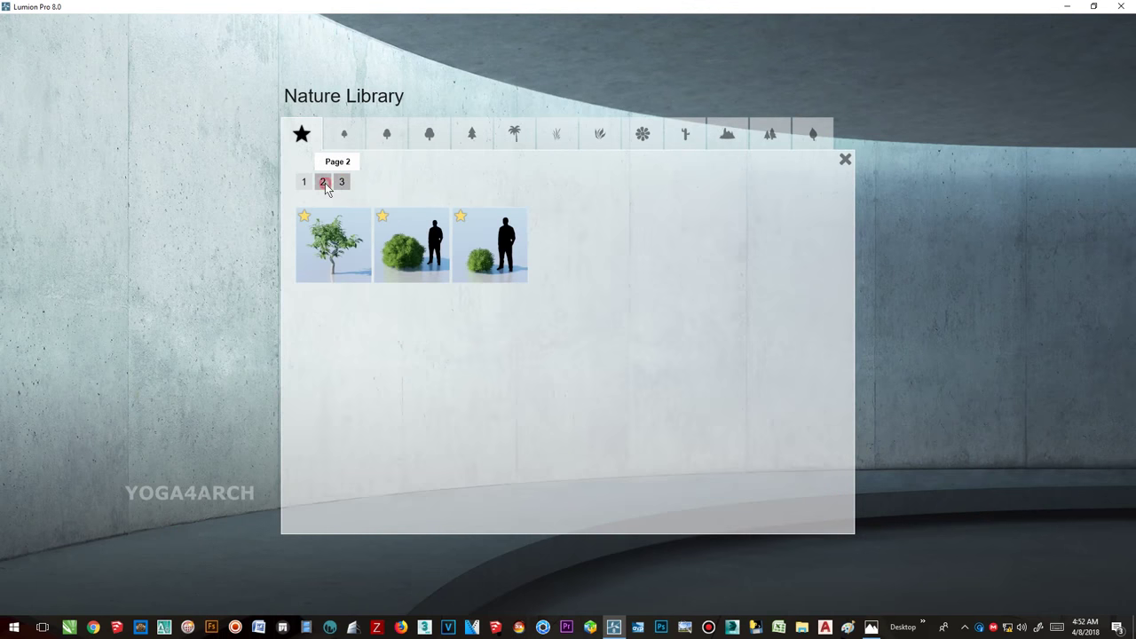
pyautogui.click(323, 182)
pyautogui.click(401, 255)
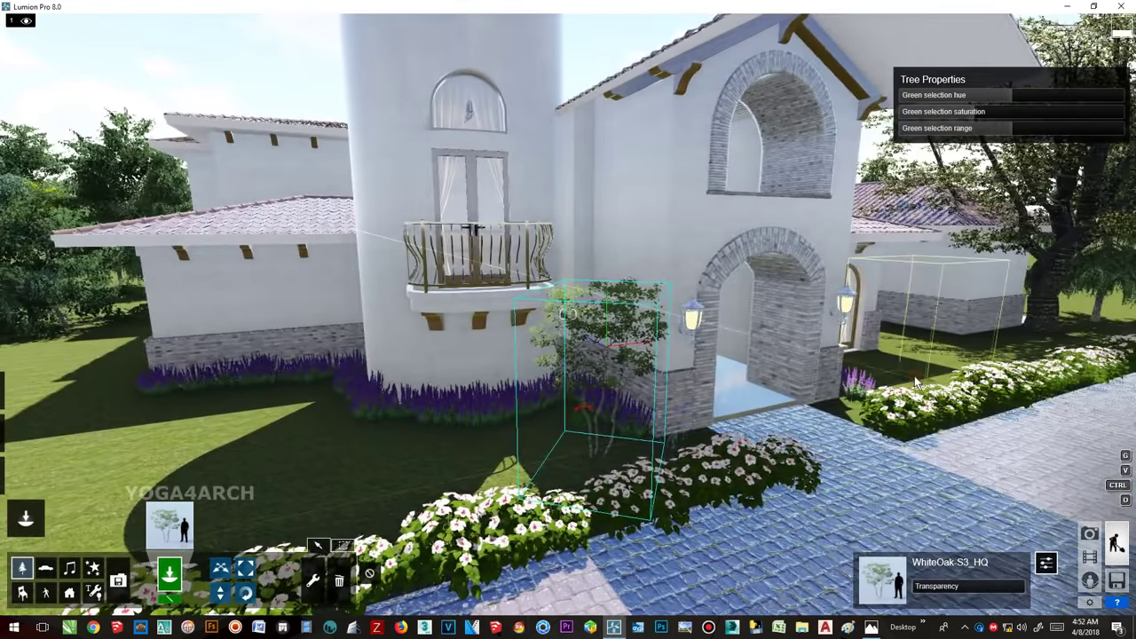
pyautogui.moveTo(959, 231); pyautogui.dragTo(878, 266, button='right')
pyautogui.click(169, 523)
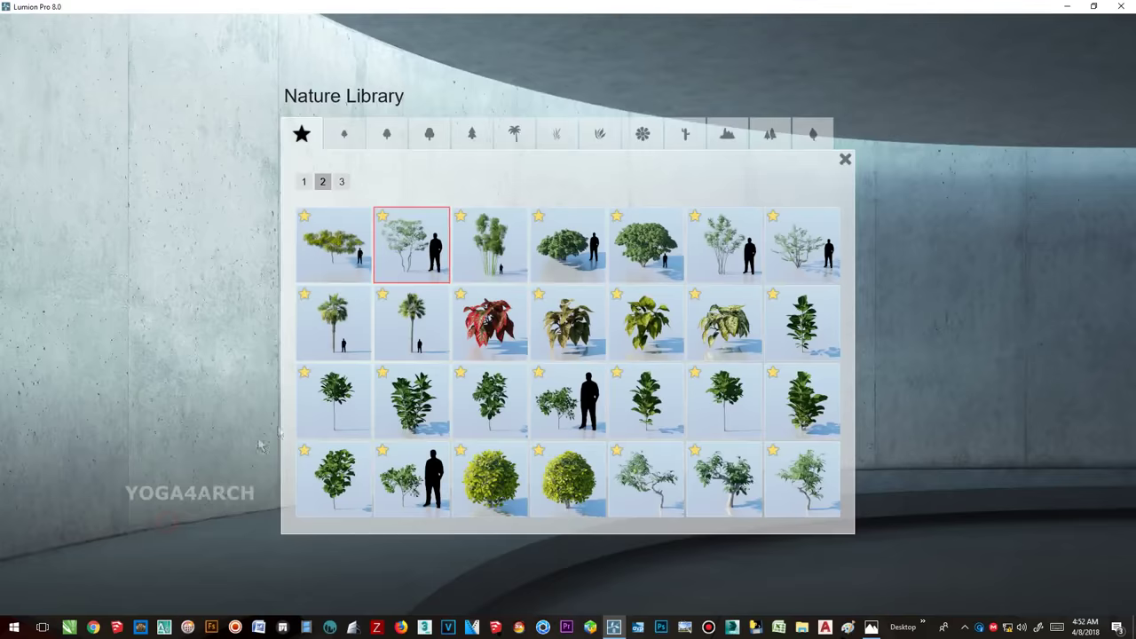
pyautogui.click(239, 381)
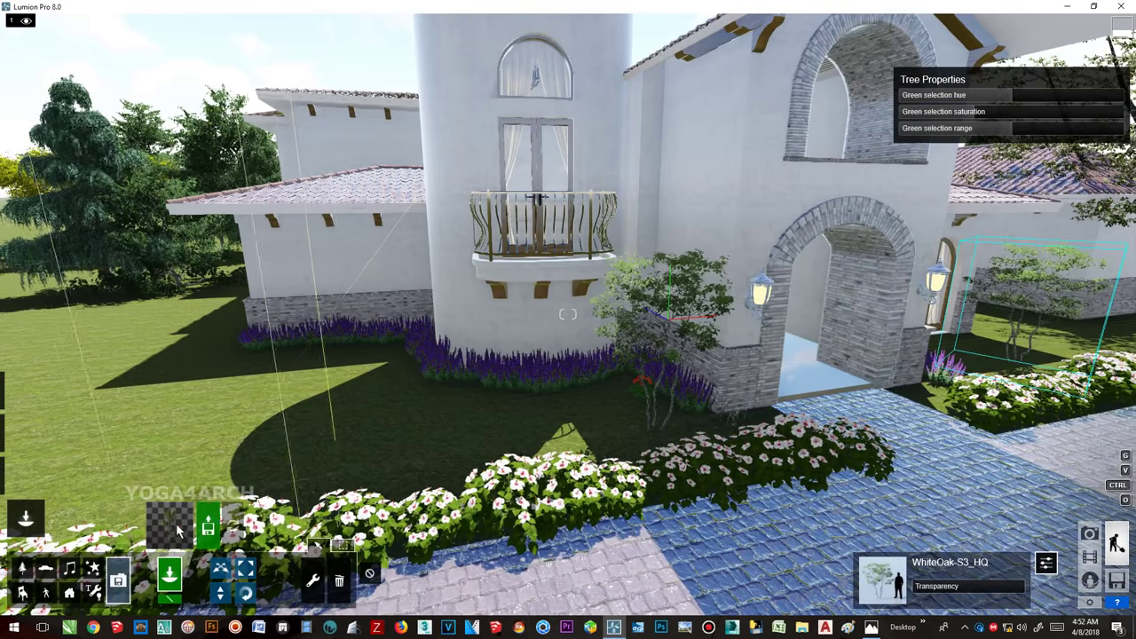
# - Browse the Import Library pages and place an imported palm tree in front of the tower
pyautogui.click(177, 526)
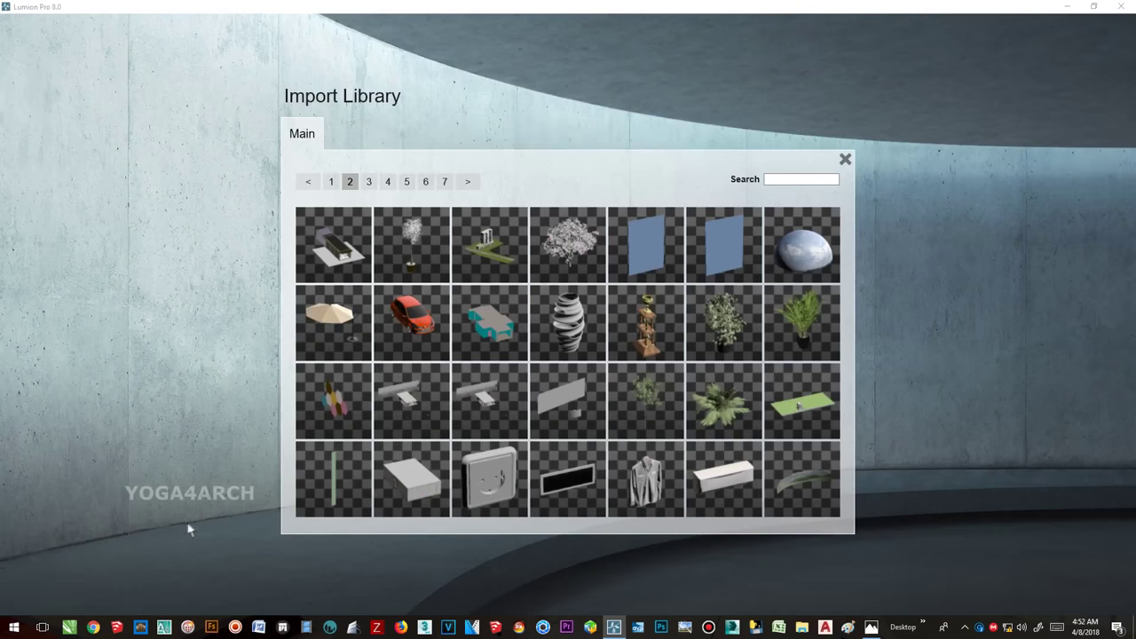
pyautogui.click(369, 181)
pyautogui.click(390, 181)
pyautogui.click(406, 182)
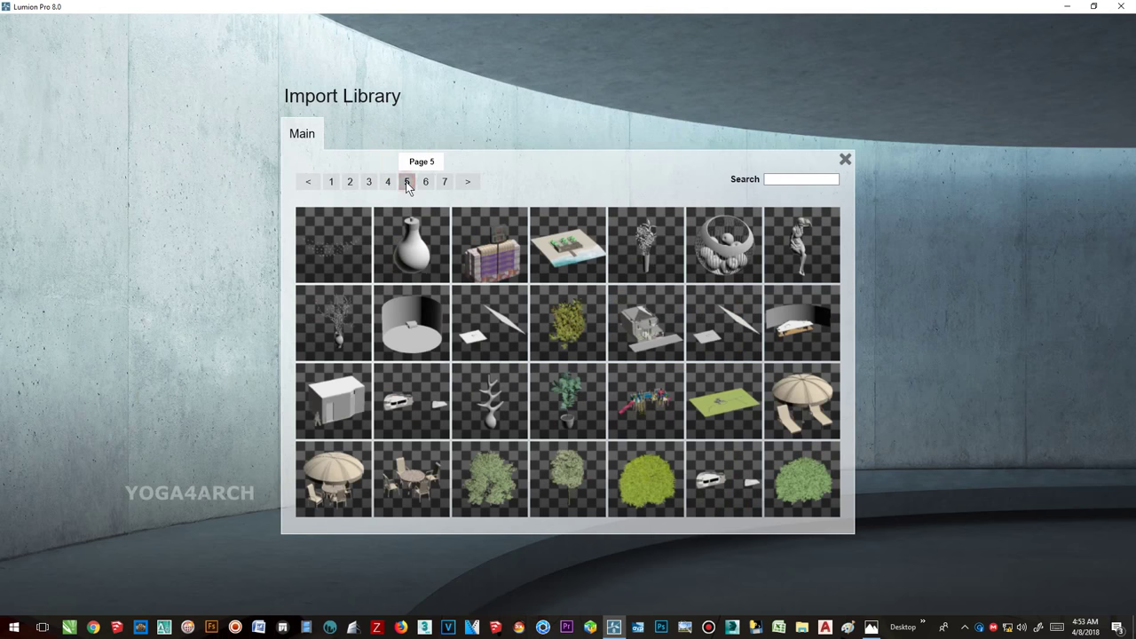
pyautogui.click(424, 183)
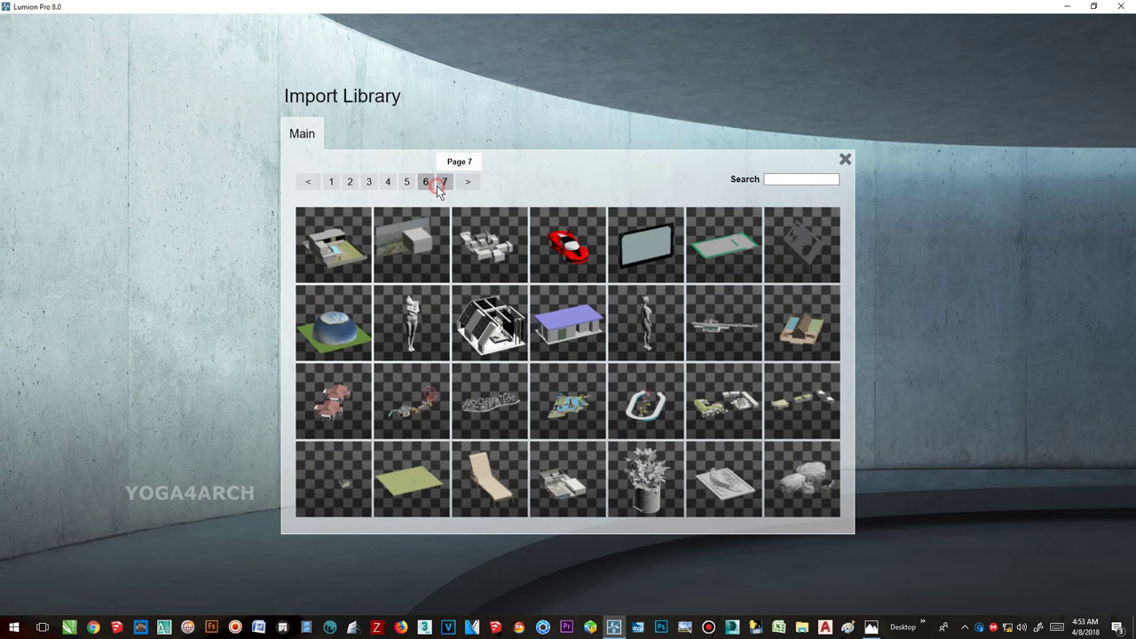
pyautogui.click(441, 183)
pyautogui.click(329, 182)
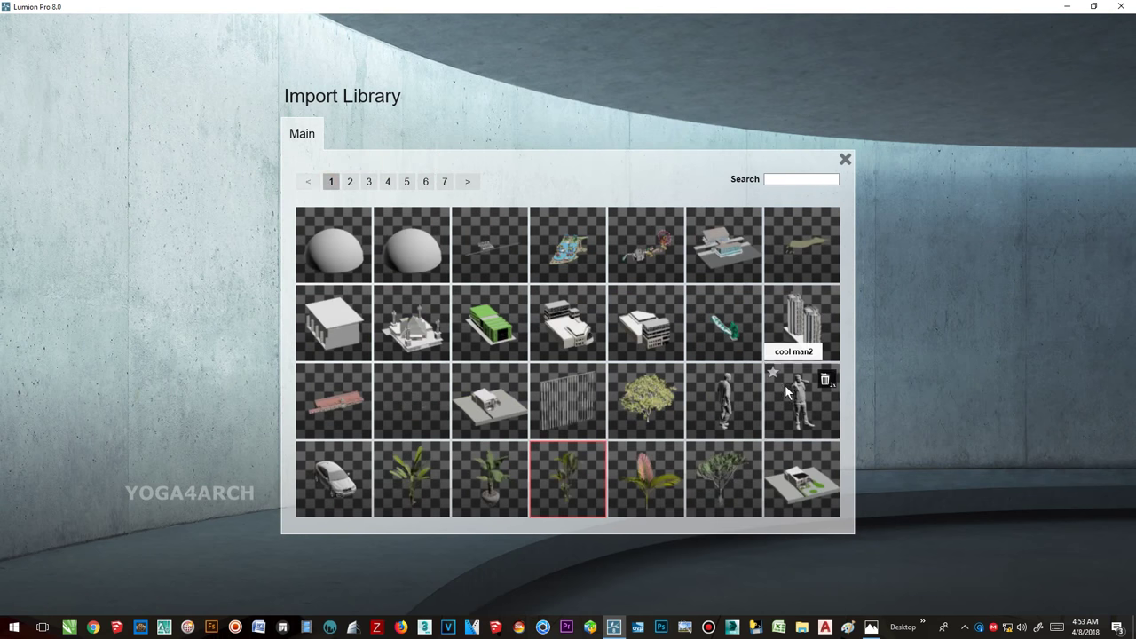
pyautogui.click(723, 478)
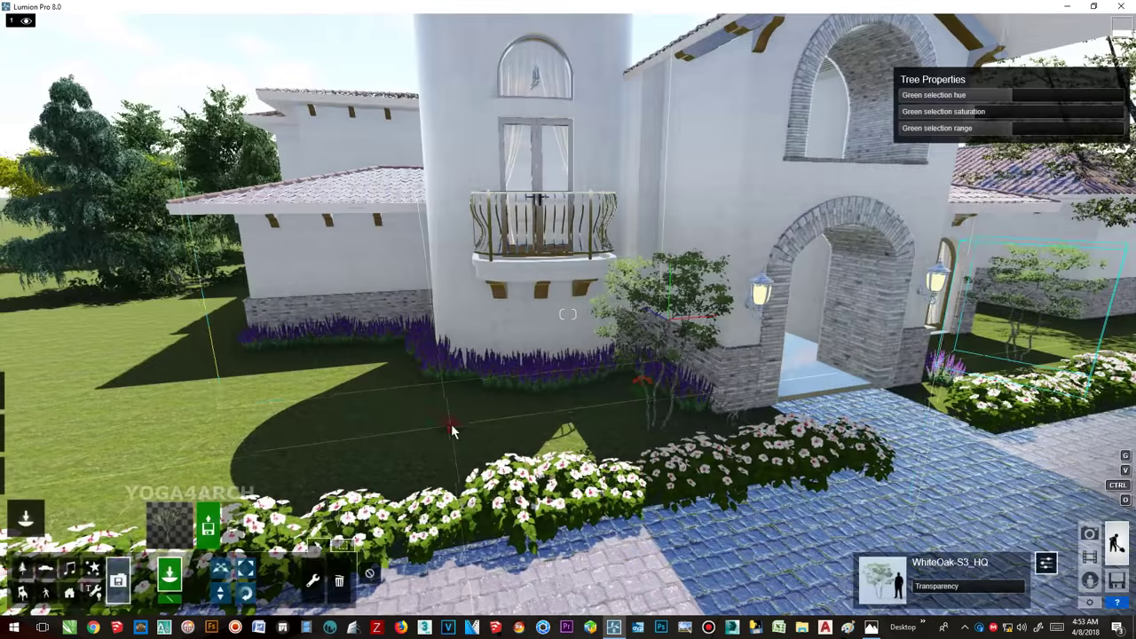
pyautogui.click(452, 432)
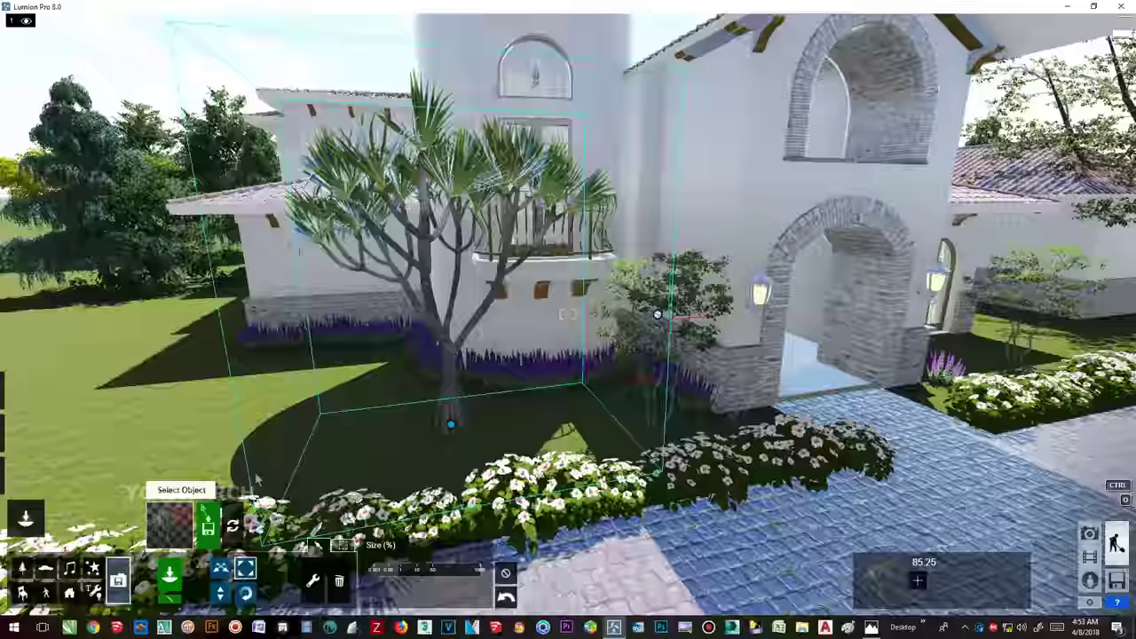
# - Place the imported BANANA TREE2 model against the right wing's side wall
pyautogui.click(171, 523)
pyautogui.click(624, 494)
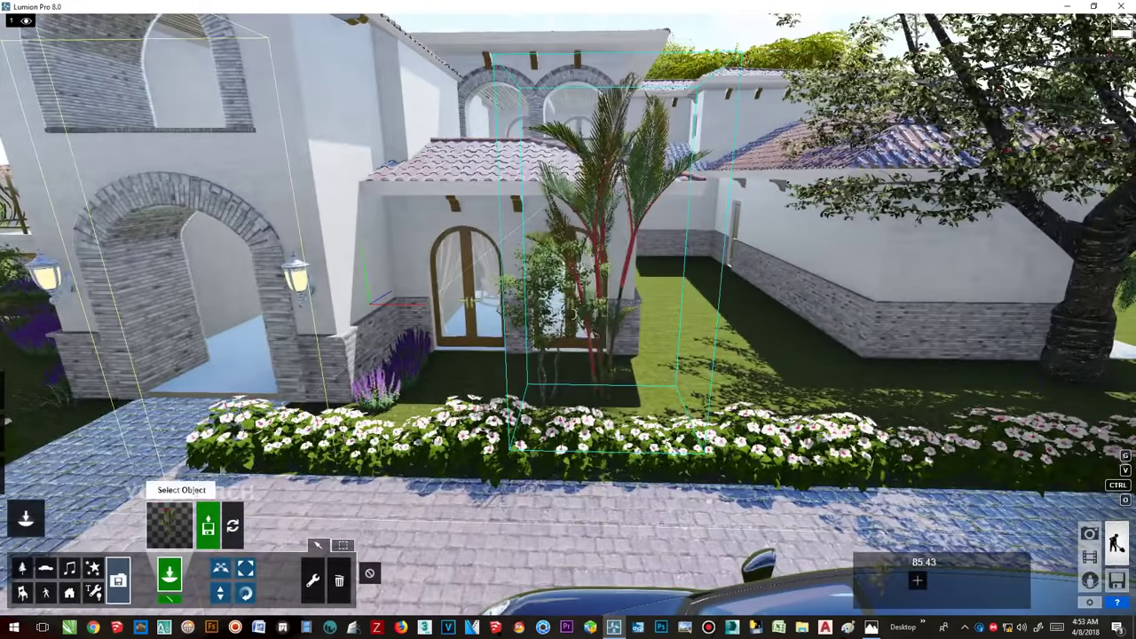
pyautogui.click(178, 524)
pyautogui.click(463, 489)
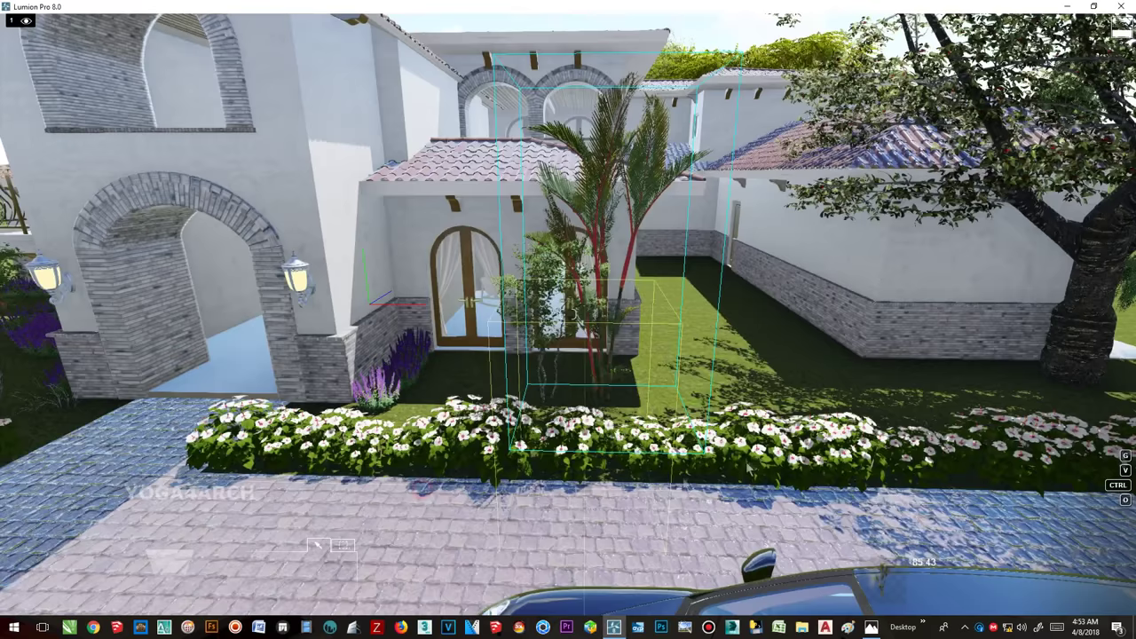
pyautogui.click(970, 371)
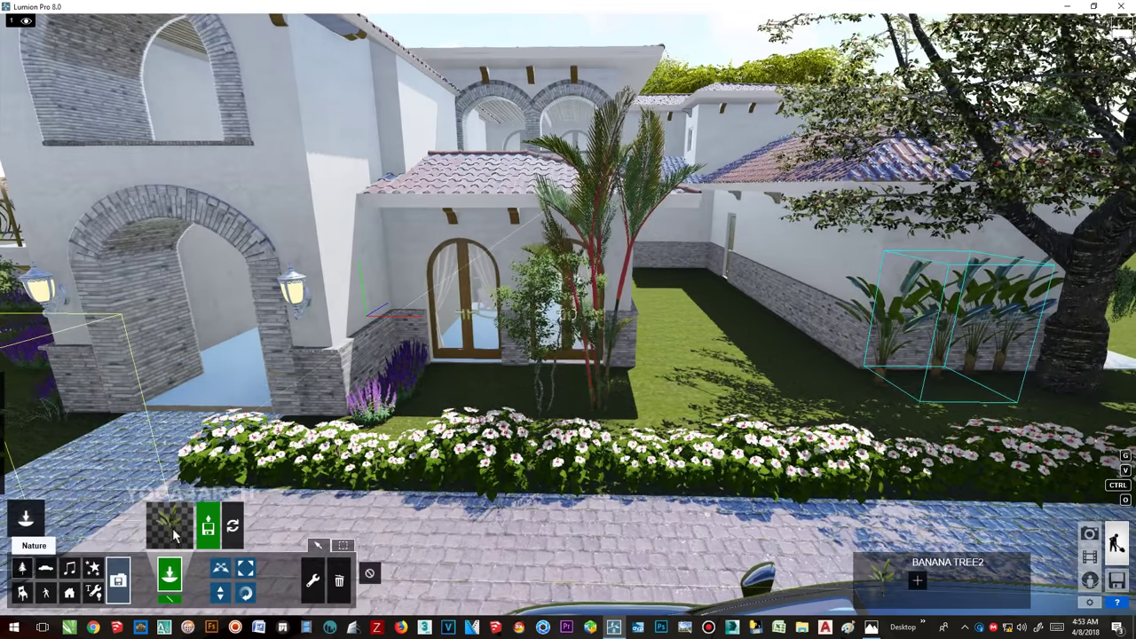
# - Place an AlaskaCedar from the Conifers category, delete it, and pick another Alaska cedar
pyautogui.click(175, 534)
pyautogui.click(470, 142)
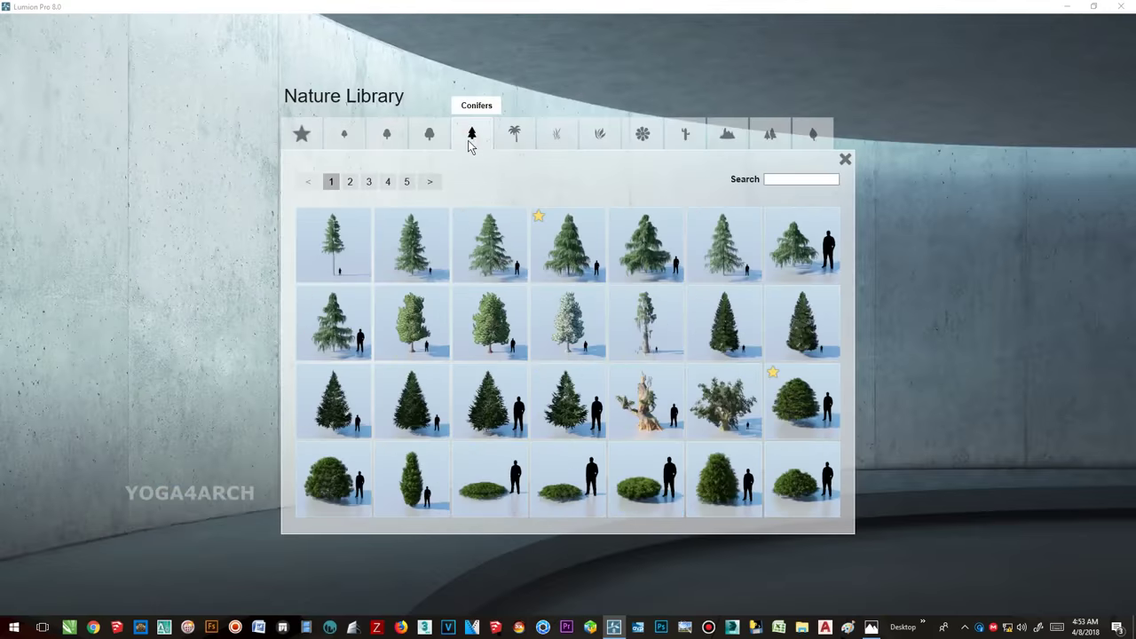
pyautogui.click(652, 304)
pyautogui.click(719, 363)
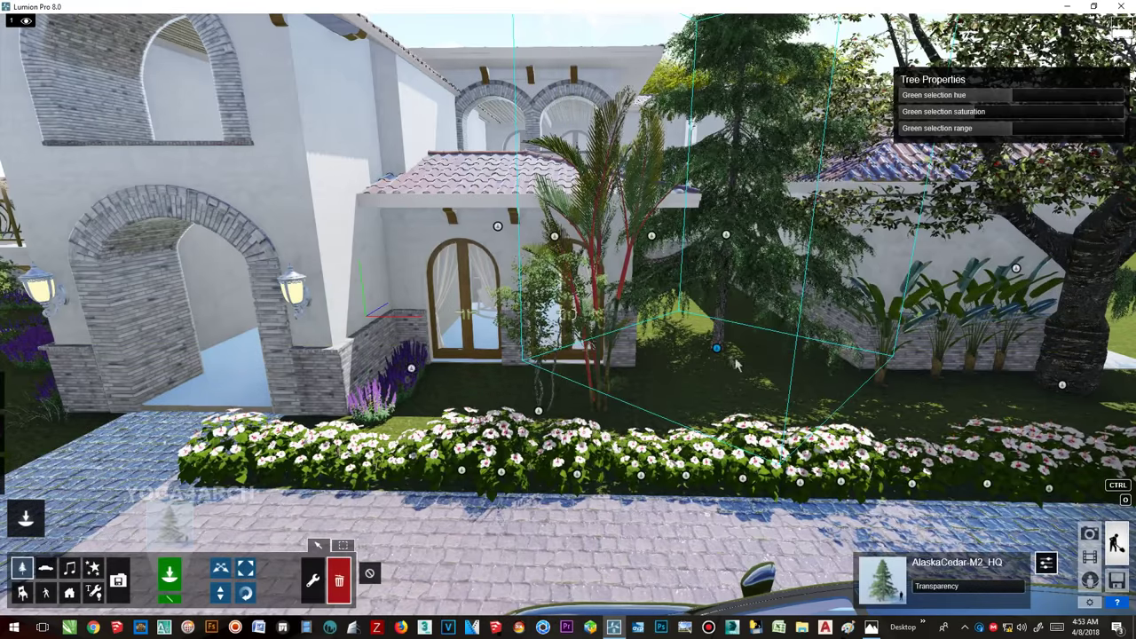
pyautogui.click(339, 580)
pyautogui.click(170, 524)
pyautogui.click(663, 269)
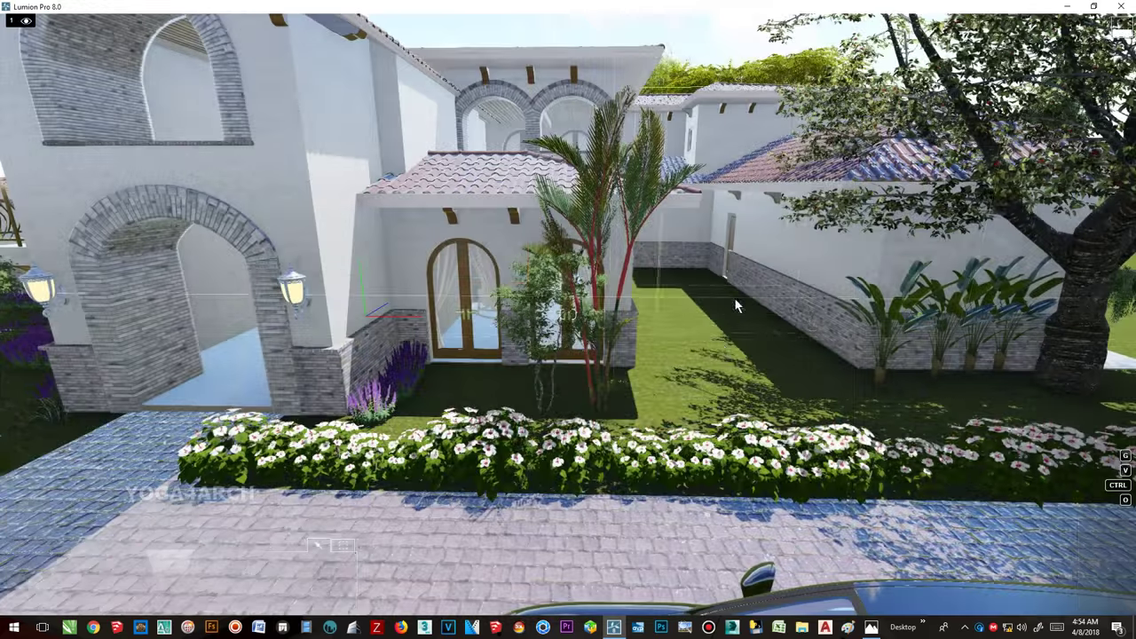
# - Place the Alaska cedar in the garden
pyautogui.click(621, 390)
pyautogui.scroll(-10, 491, 462)
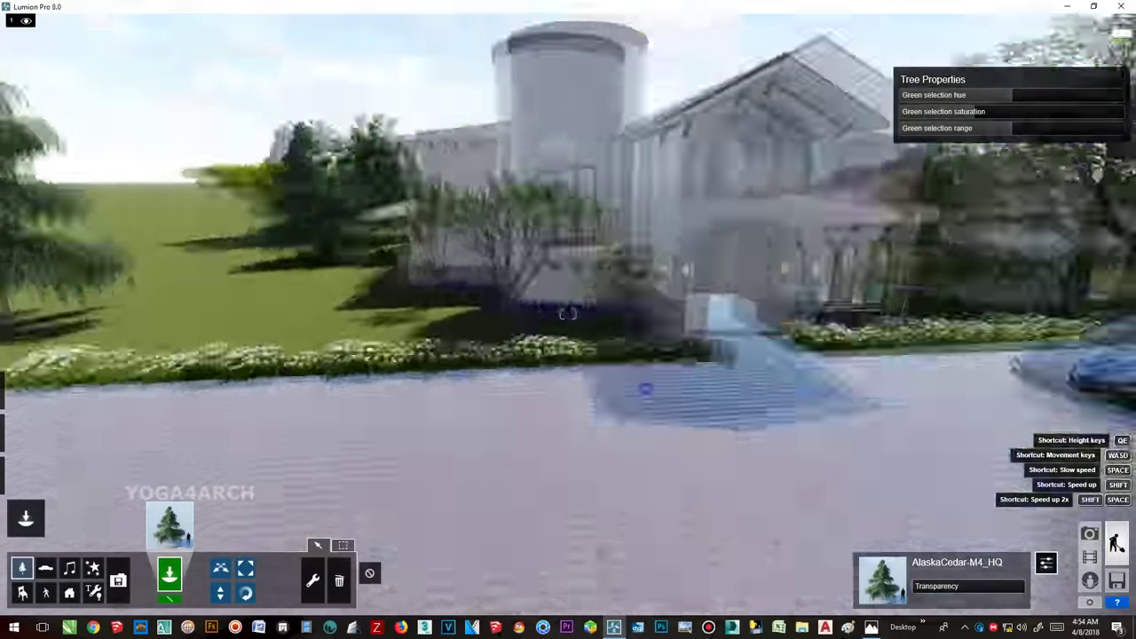
pyautogui.scroll(5, 459, 547)
pyautogui.scroll(4, 461, 542)
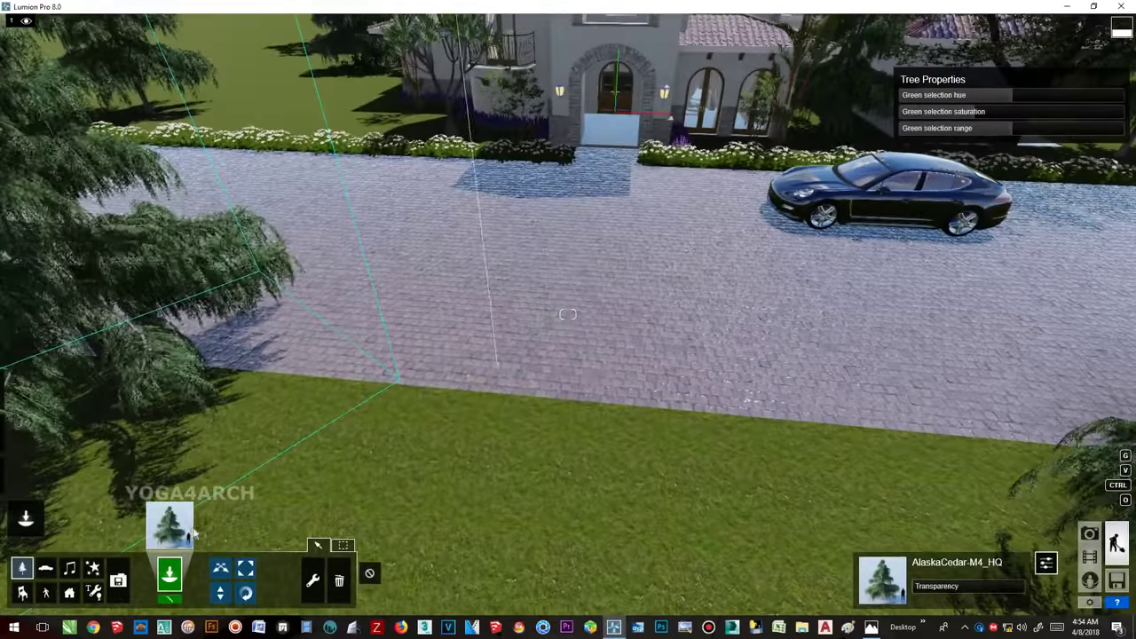
# - Plant WhiteOak-S3_HQ trees from favourites page 2 on both lawns and resize them
pyautogui.click(188, 530)
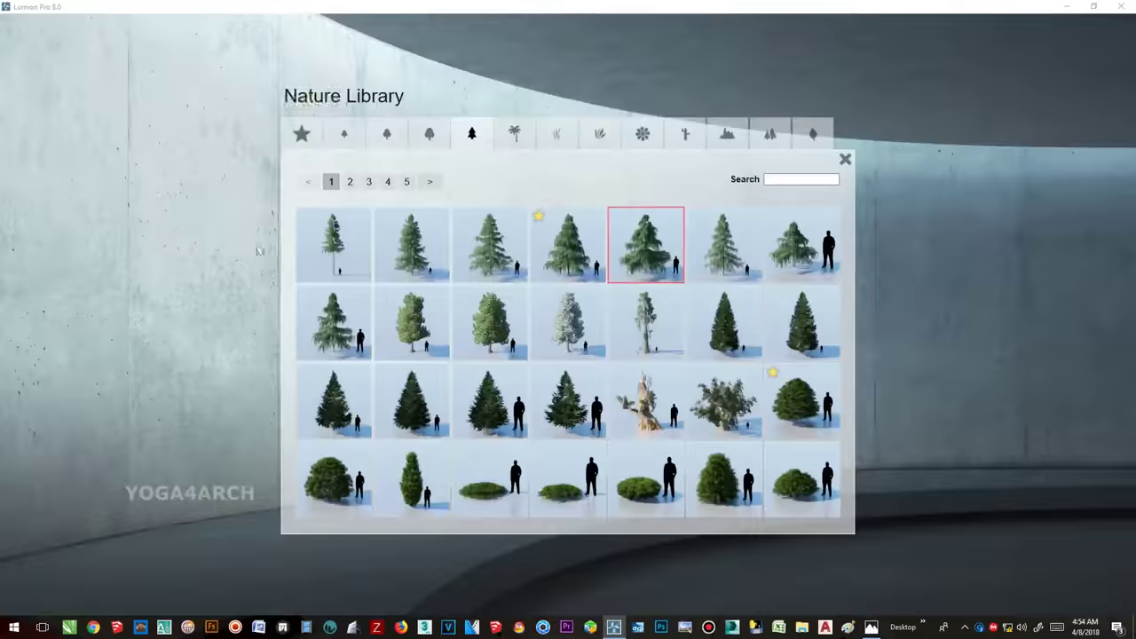
pyautogui.click(303, 136)
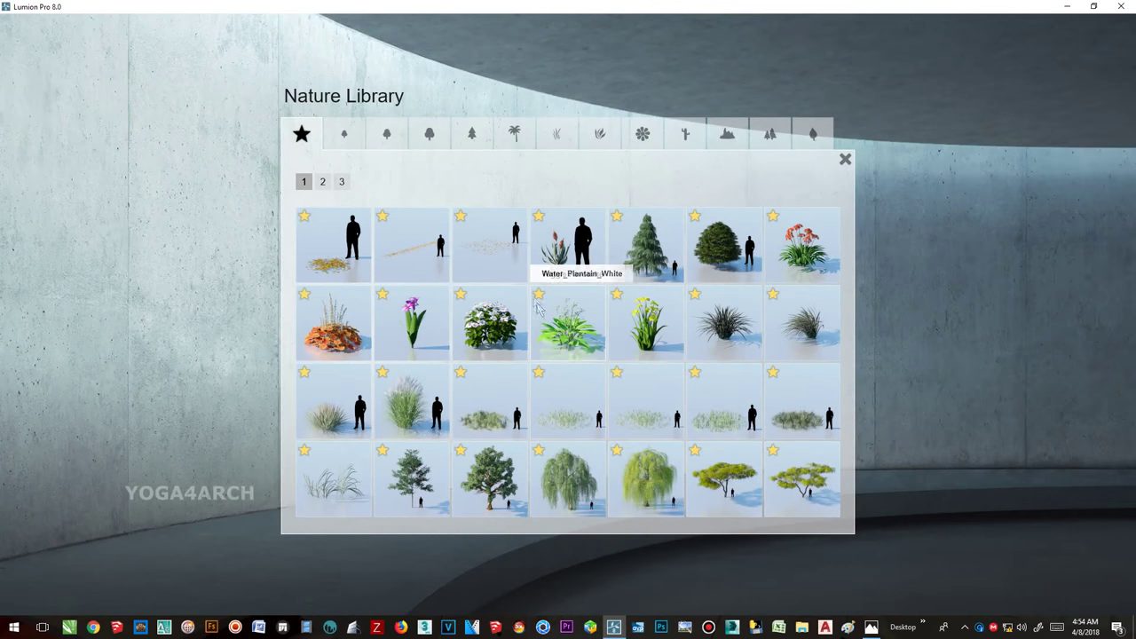
pyautogui.click(322, 182)
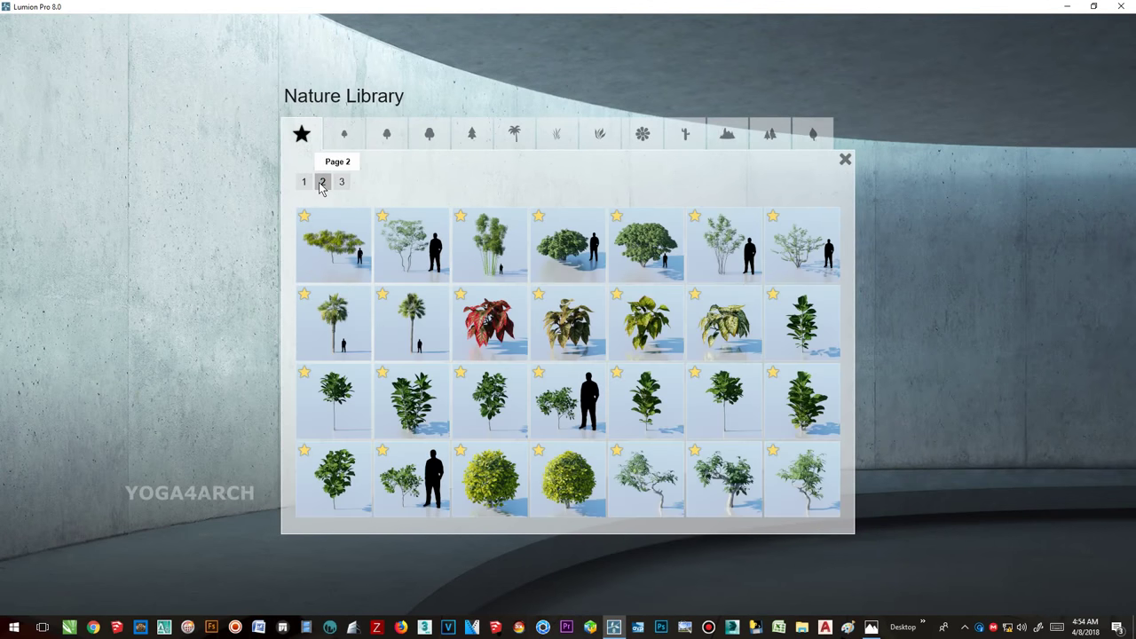
pyautogui.click(591, 273)
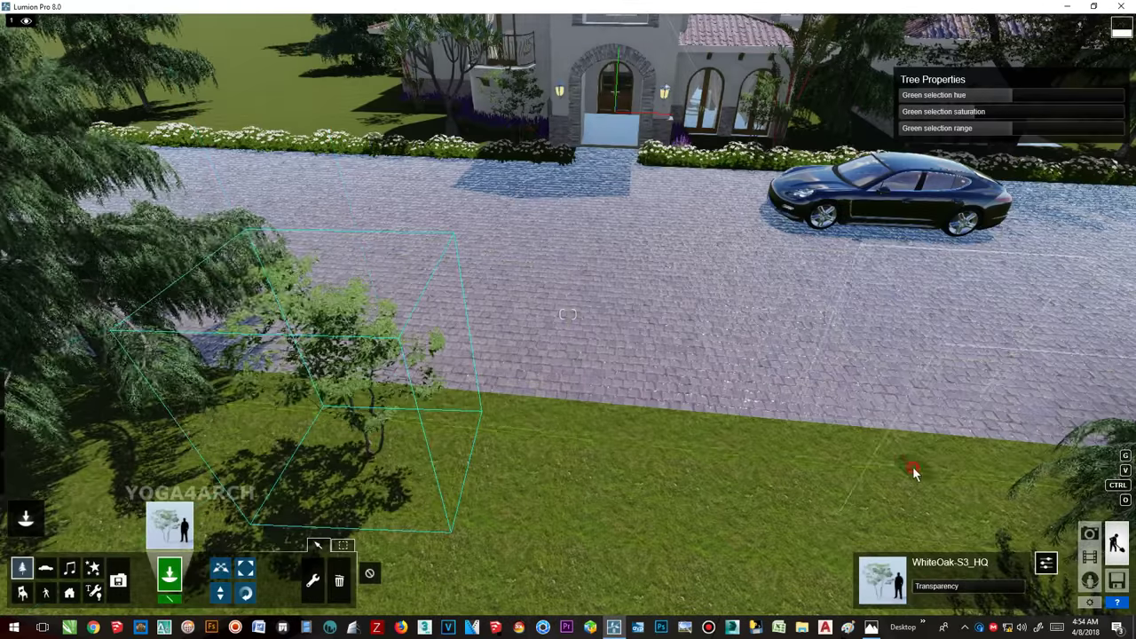
pyautogui.click(245, 568)
pyautogui.click(371, 453)
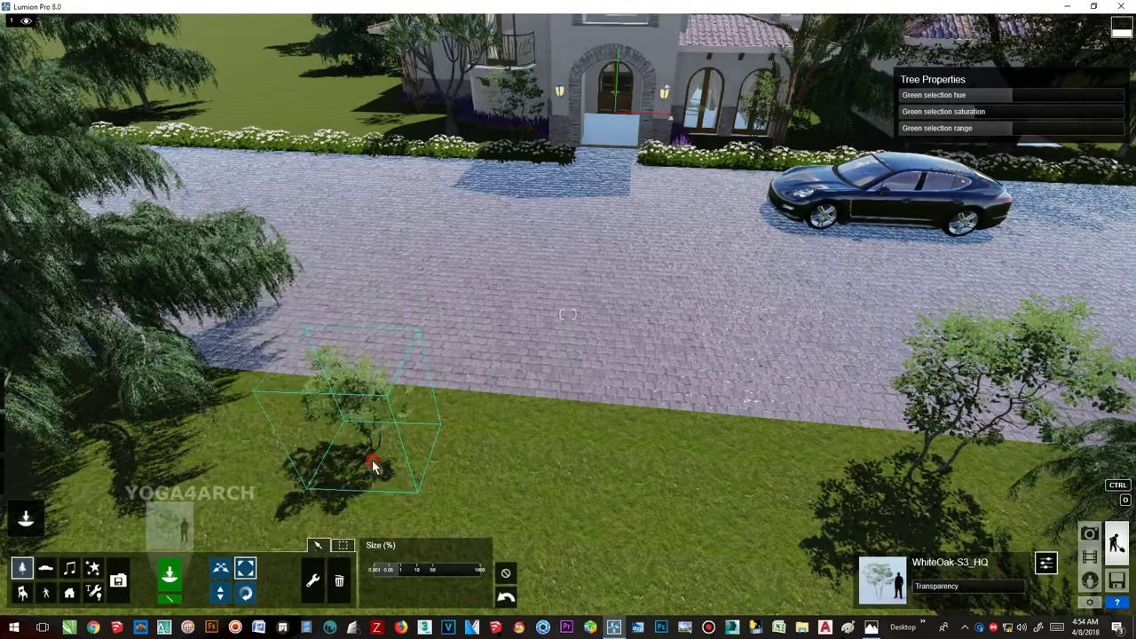
pyautogui.click(912, 467)
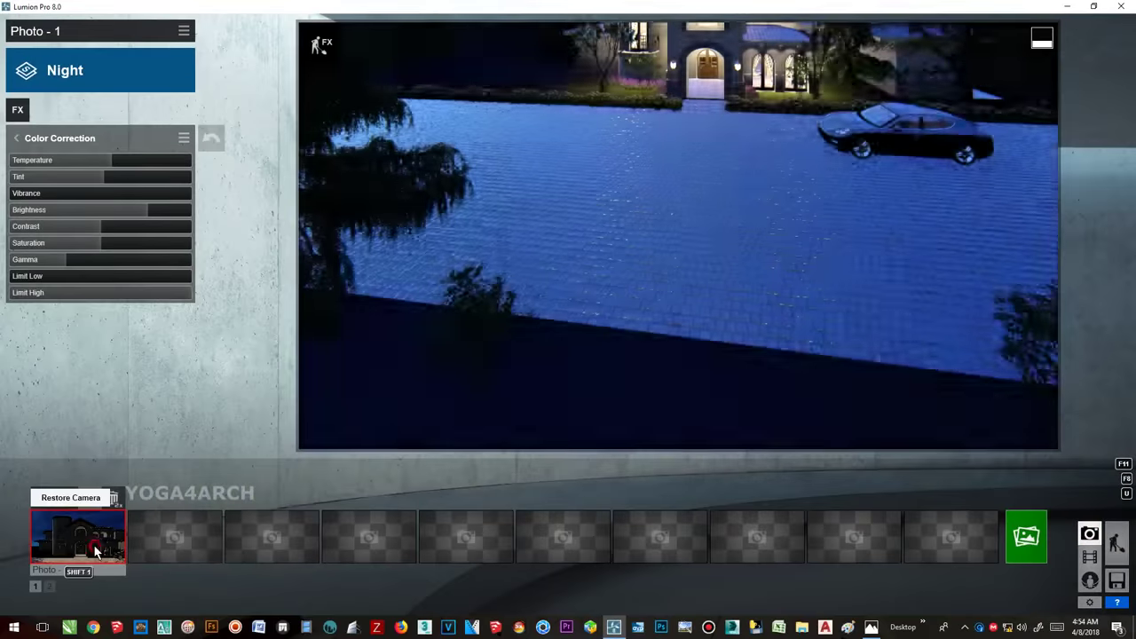
pyautogui.click(95, 551)
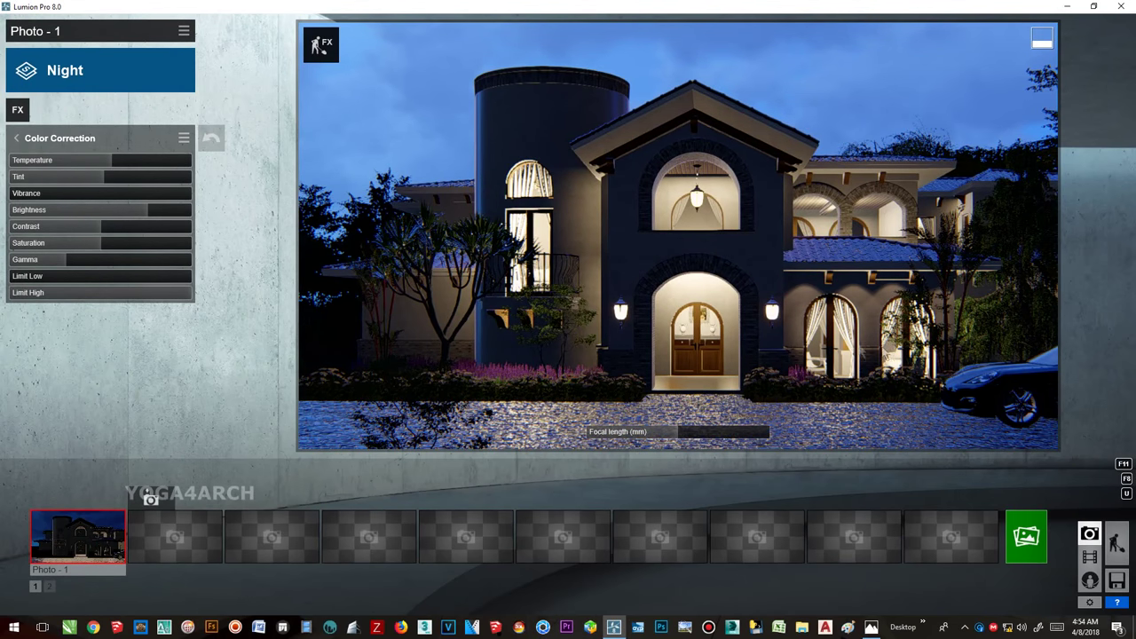
# - Place a Lamp spotlight at the tower tree's base with a warm orange tint, adjusted brightness and narrower cone
pyautogui.click(1118, 543)
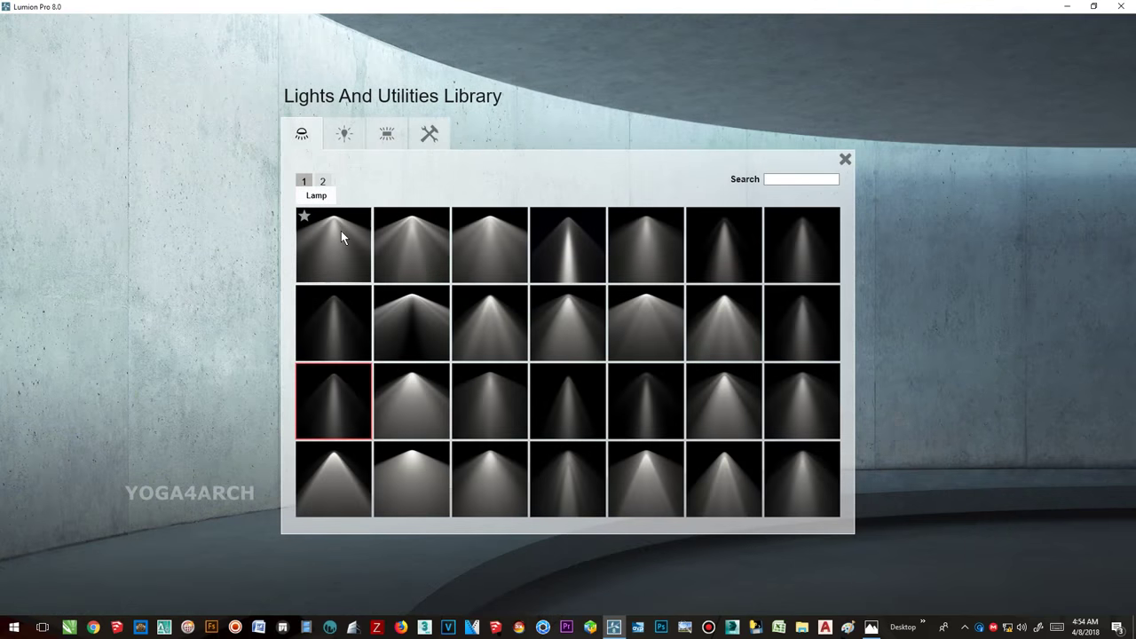
pyautogui.click(342, 229)
pyautogui.click(551, 480)
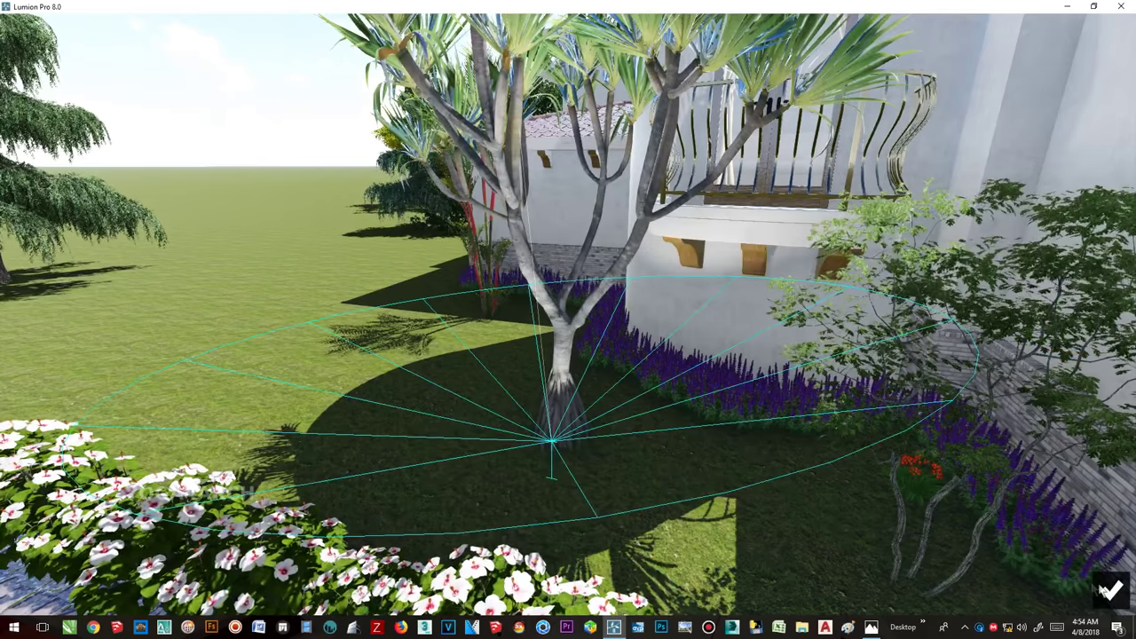
pyautogui.click(955, 124)
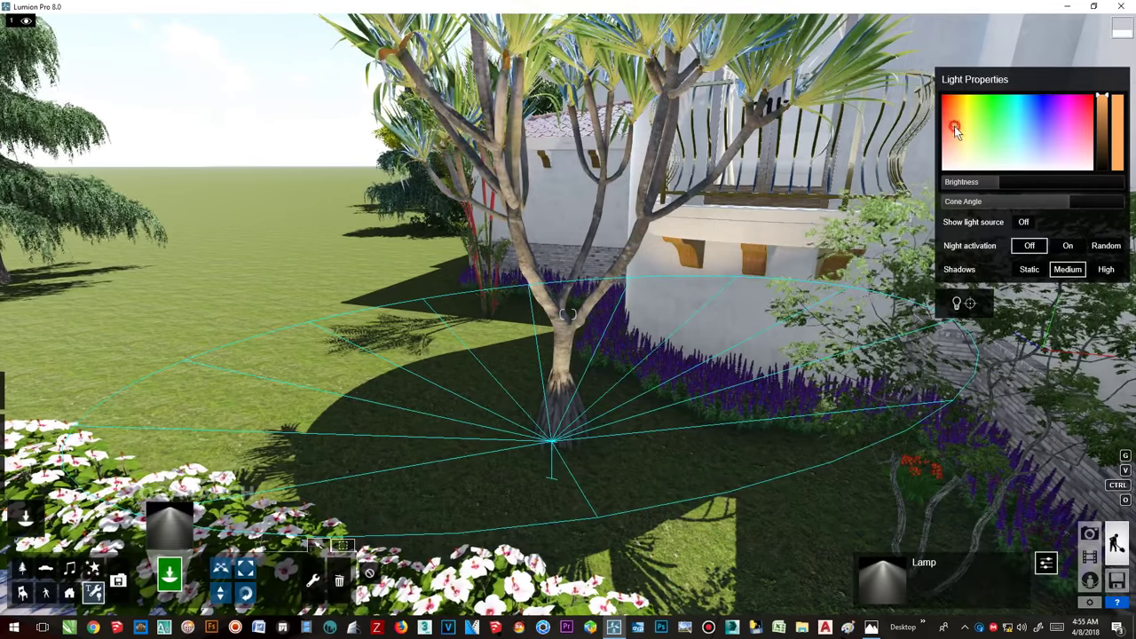
pyautogui.moveTo(999, 183); pyautogui.dragTo(992, 187)
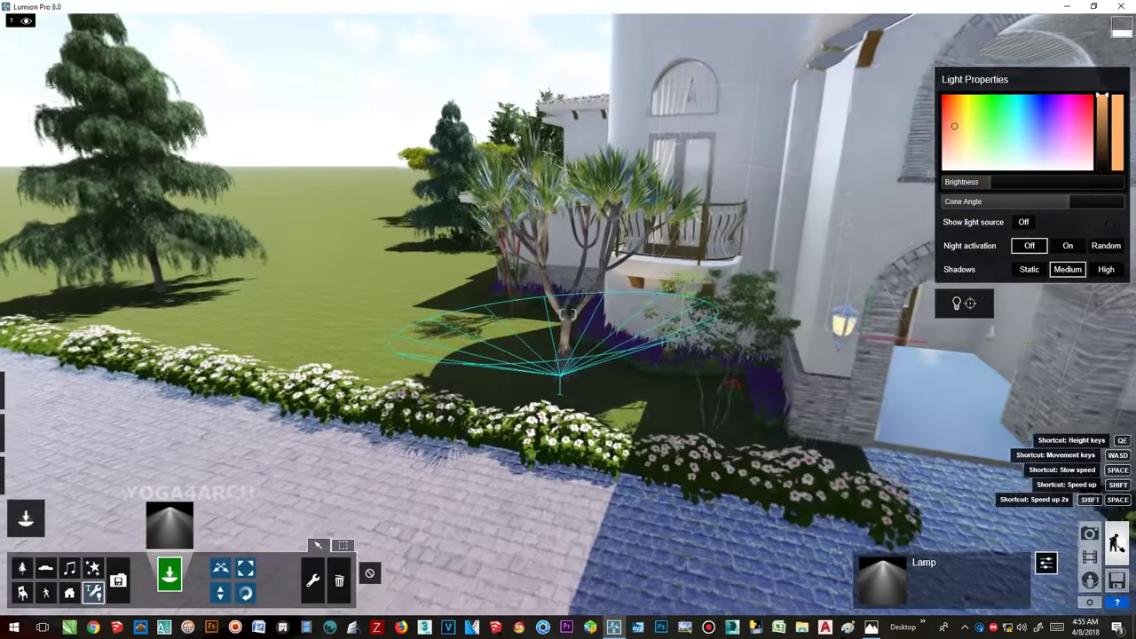
pyautogui.moveTo(1065, 203); pyautogui.dragTo(1037, 204)
# - Alt-drag a copy of the spotlight to the palm by the right doorway and preview the night photo
pyautogui.press('d')
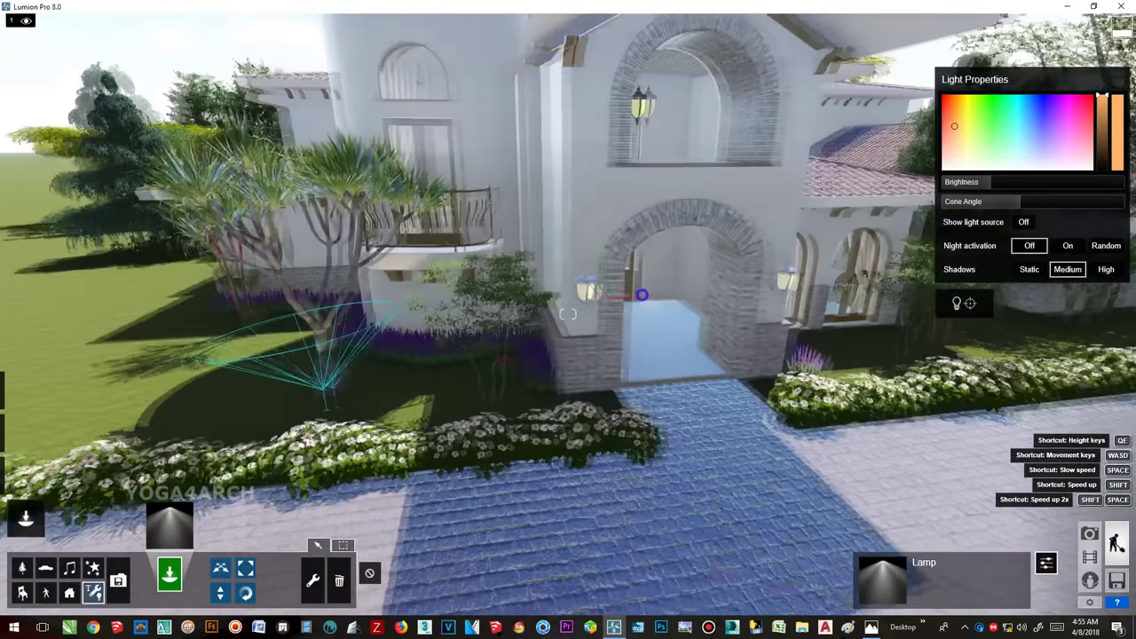
pyautogui.press('s')
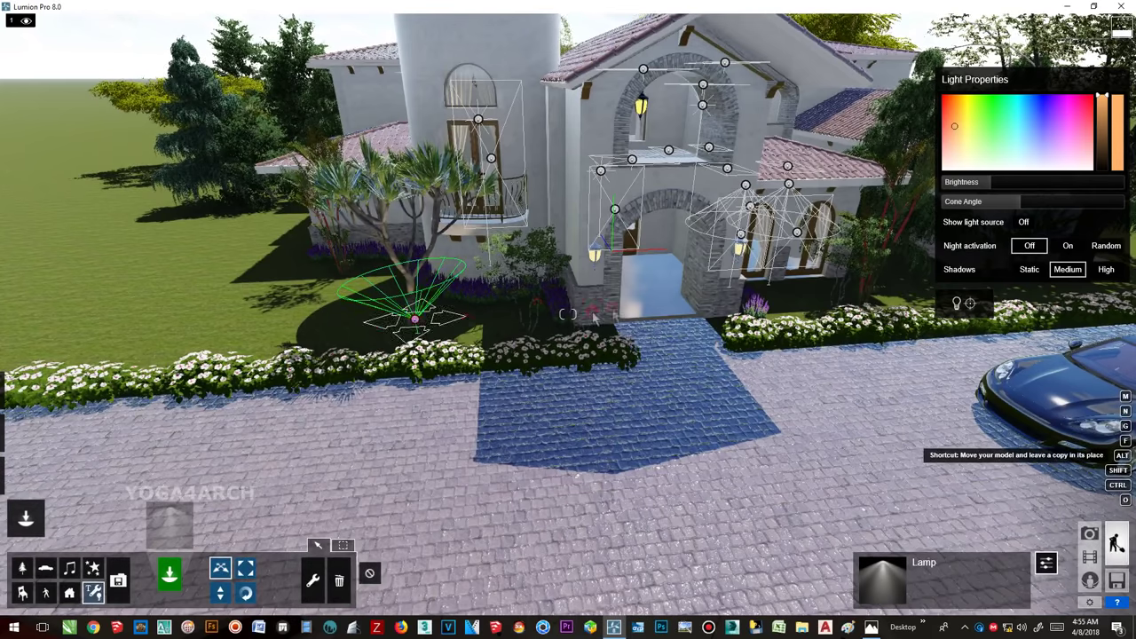
pyautogui.moveTo(415, 318); pyautogui.dragTo(874, 303)
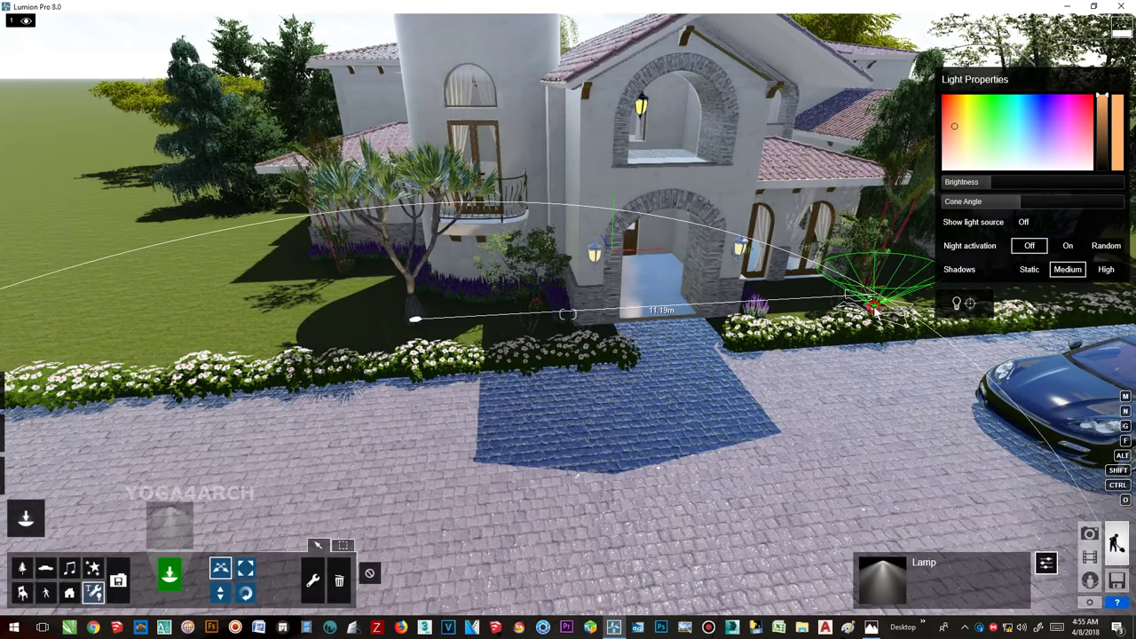
pyautogui.click(1090, 533)
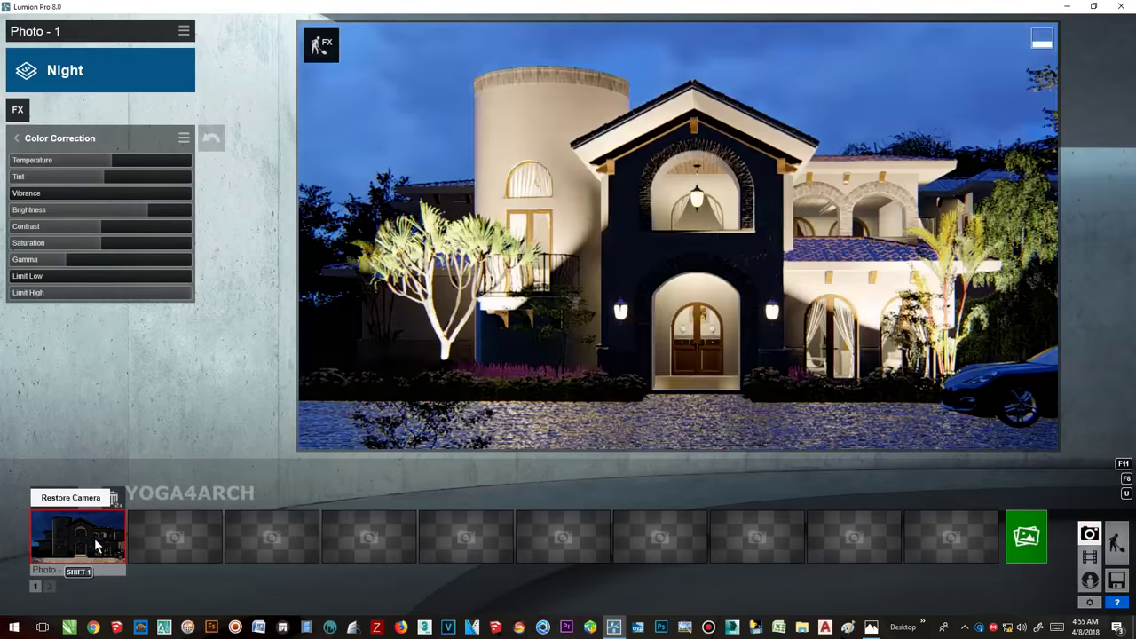
# - Narrow both tree spotlights' cones to 1.6 rad, raise their brightness and tint them slightly redder
pyautogui.click(322, 46)
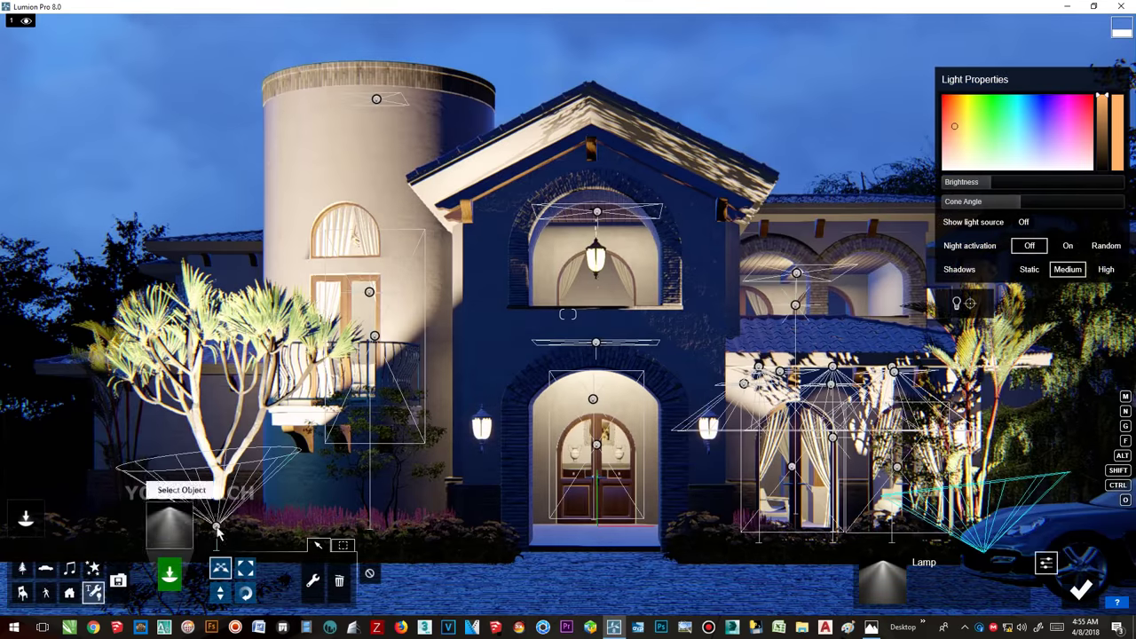
pyautogui.click(218, 529)
pyautogui.click(983, 552)
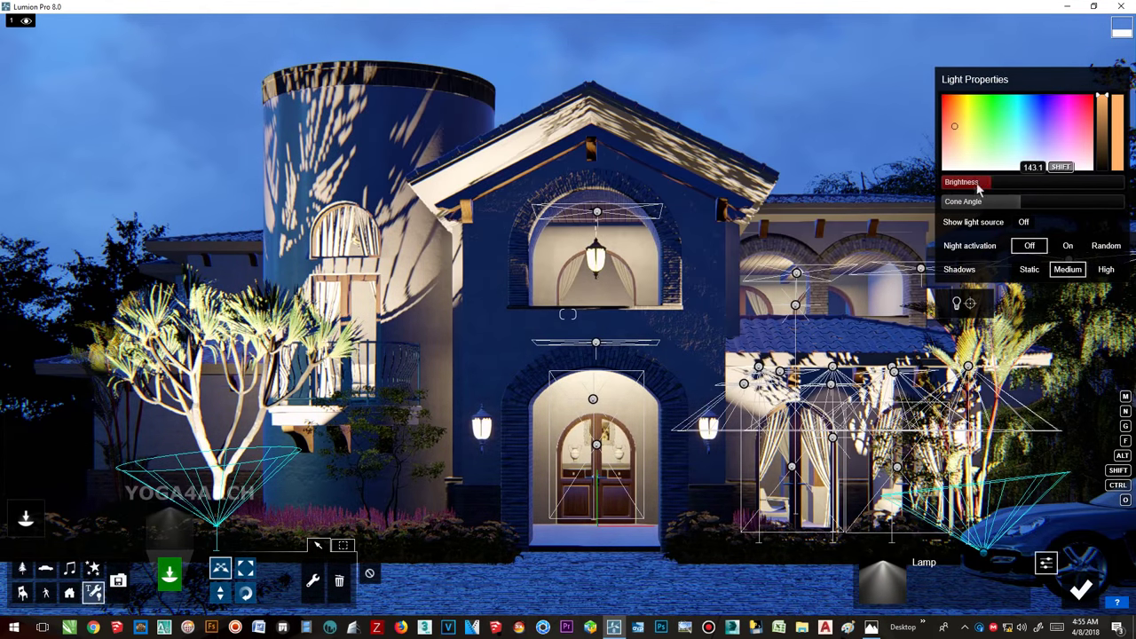
pyautogui.moveTo(974, 184); pyautogui.dragTo(964, 183)
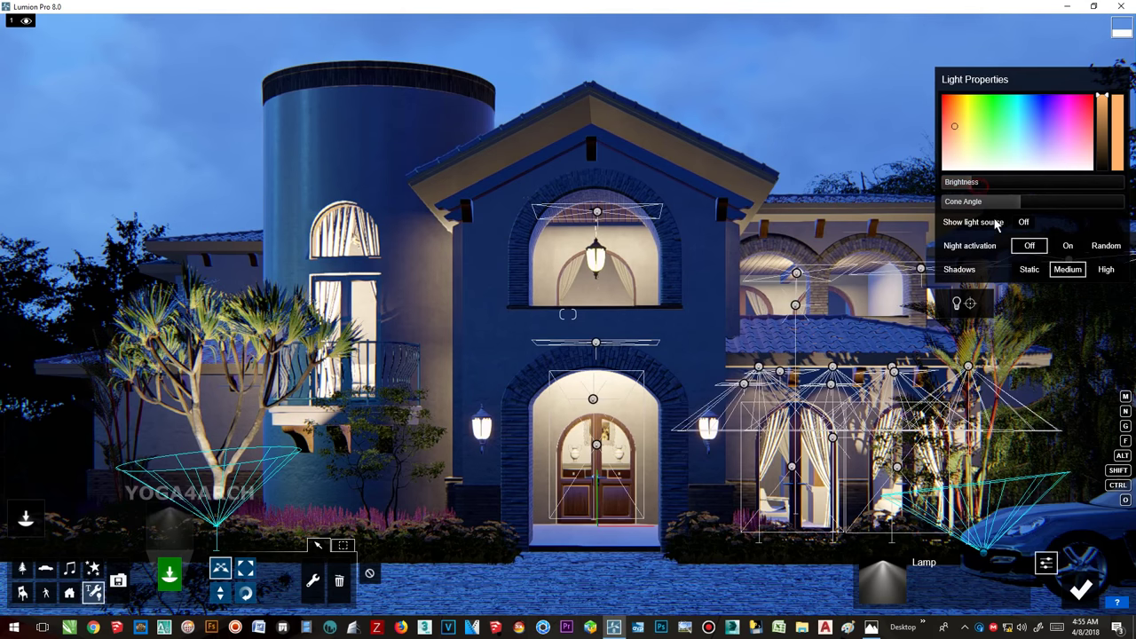
pyautogui.moveTo(1011, 203); pyautogui.dragTo(1068, 206)
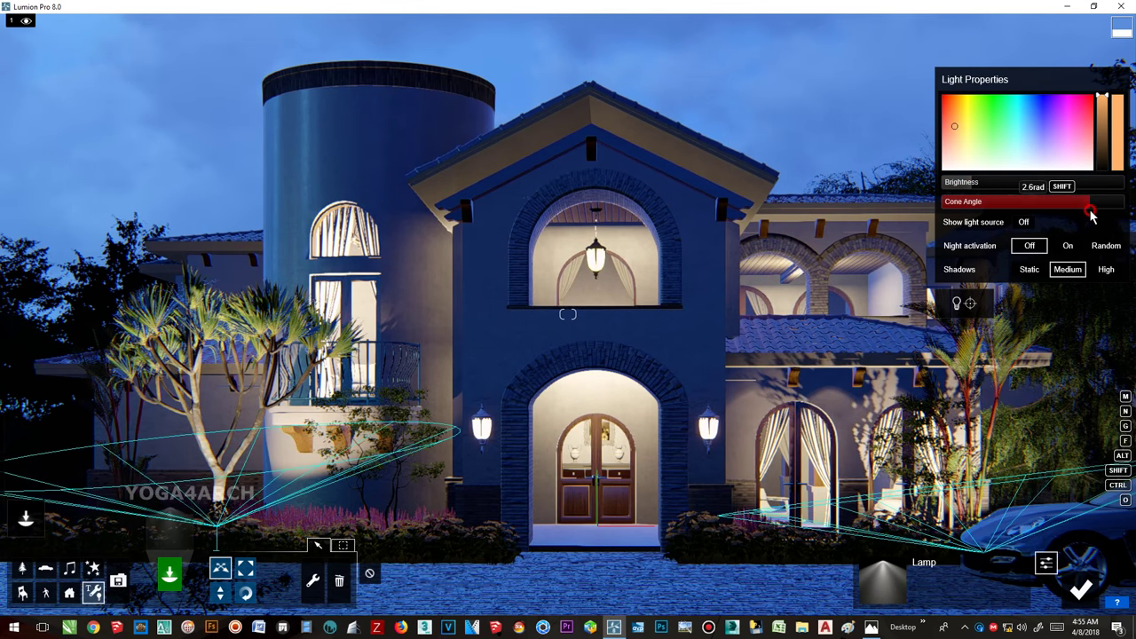
pyautogui.moveTo(1051, 207); pyautogui.dragTo(1006, 204)
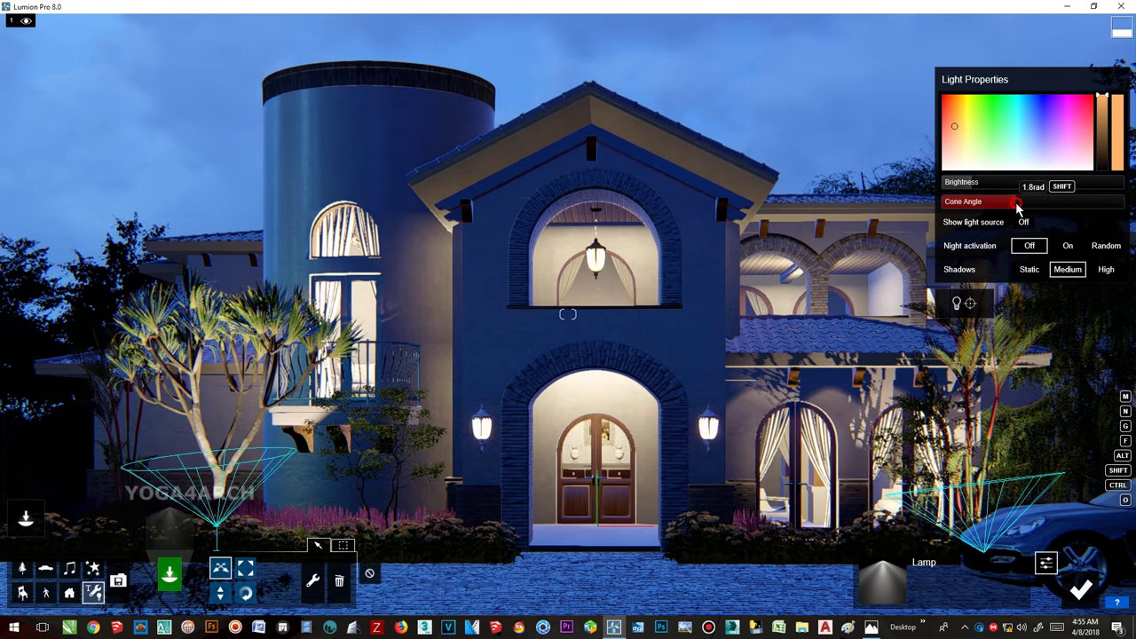
pyautogui.moveTo(963, 183); pyautogui.dragTo(982, 189)
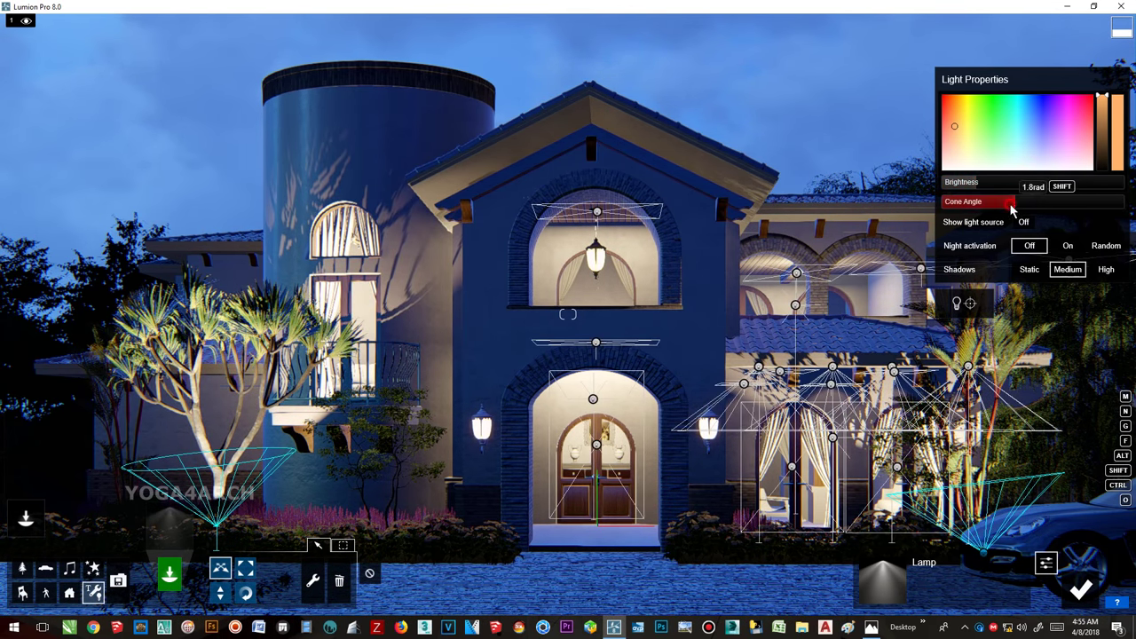
pyautogui.moveTo(1012, 207); pyautogui.dragTo(999, 206)
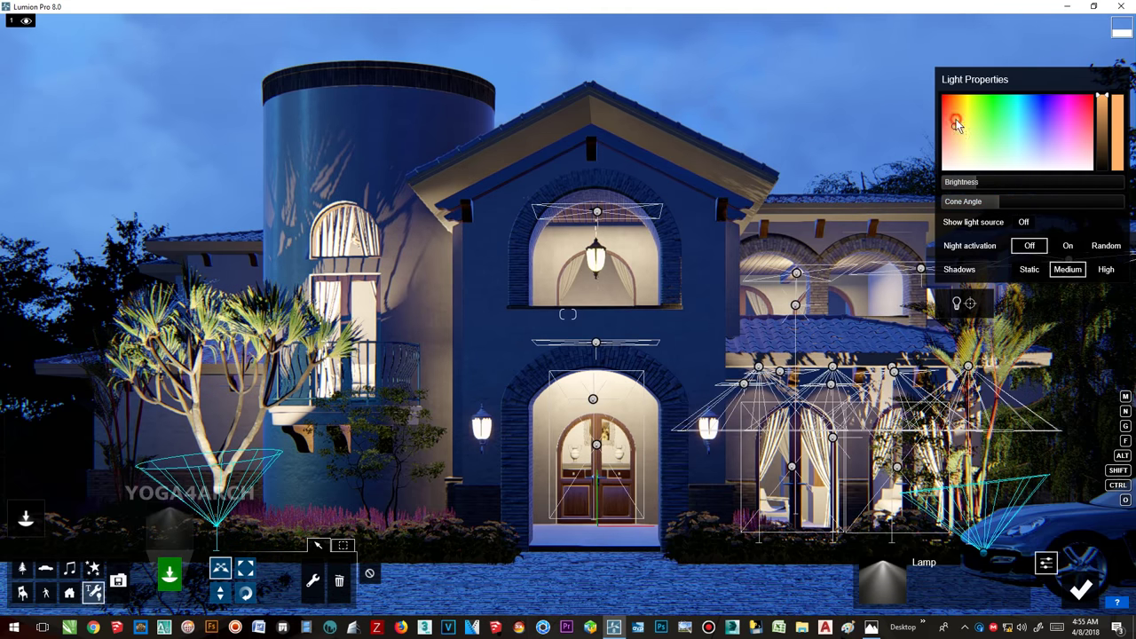
pyautogui.moveTo(957, 124); pyautogui.dragTo(949, 124)
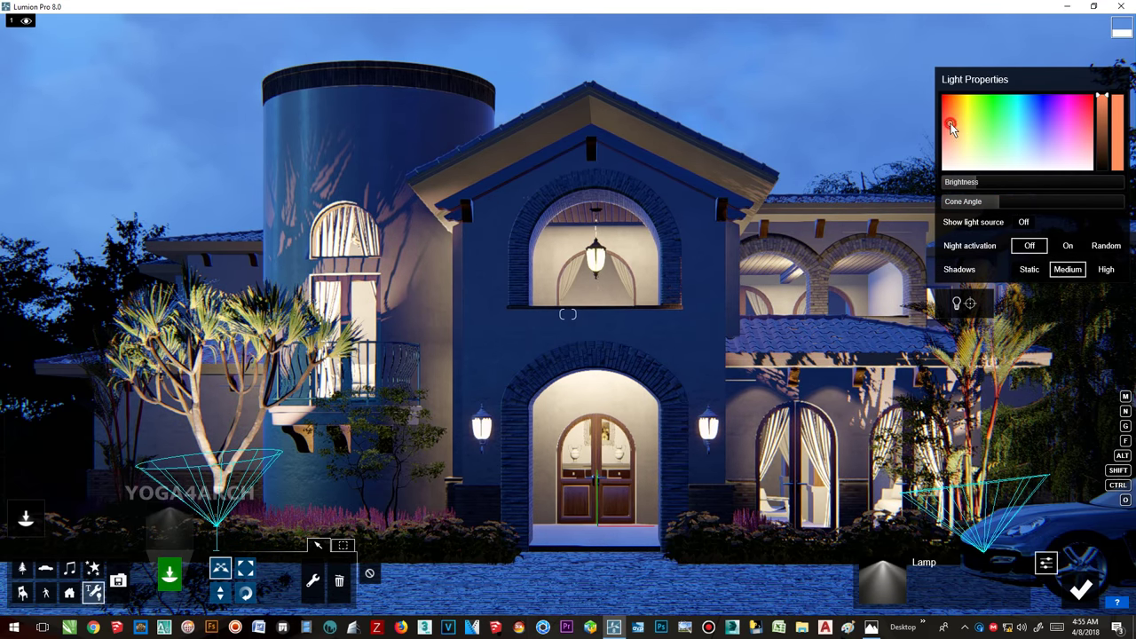
pyautogui.click(1080, 588)
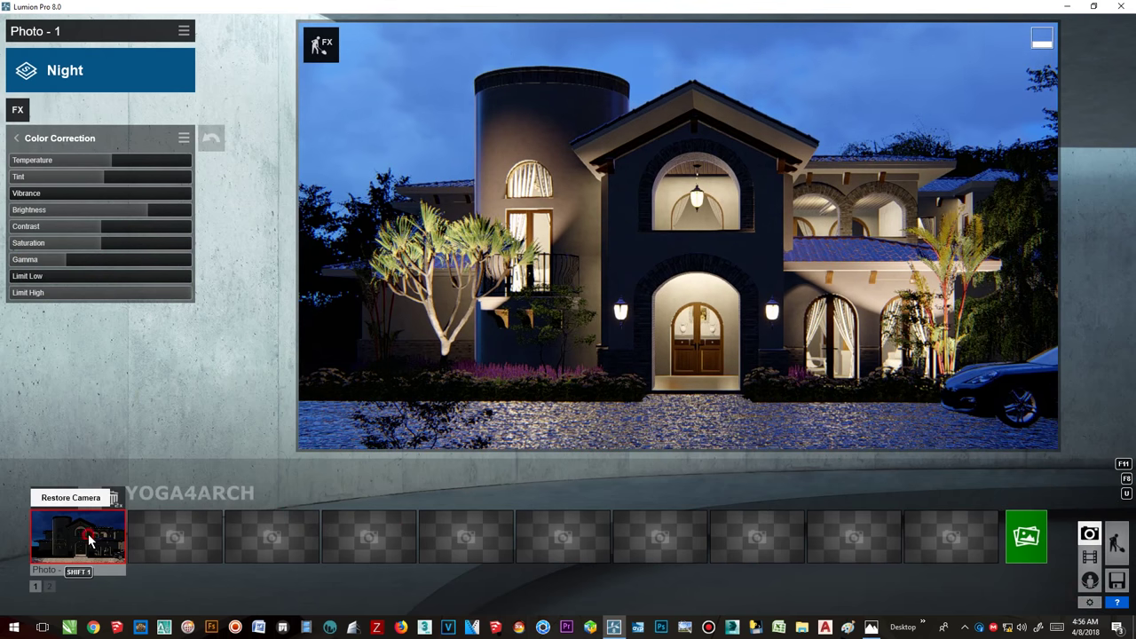
# - Render Photo - 1 at 1920x1080 as a JPG named '1' and dismiss the finished-render notice
pyautogui.click(450, 467)
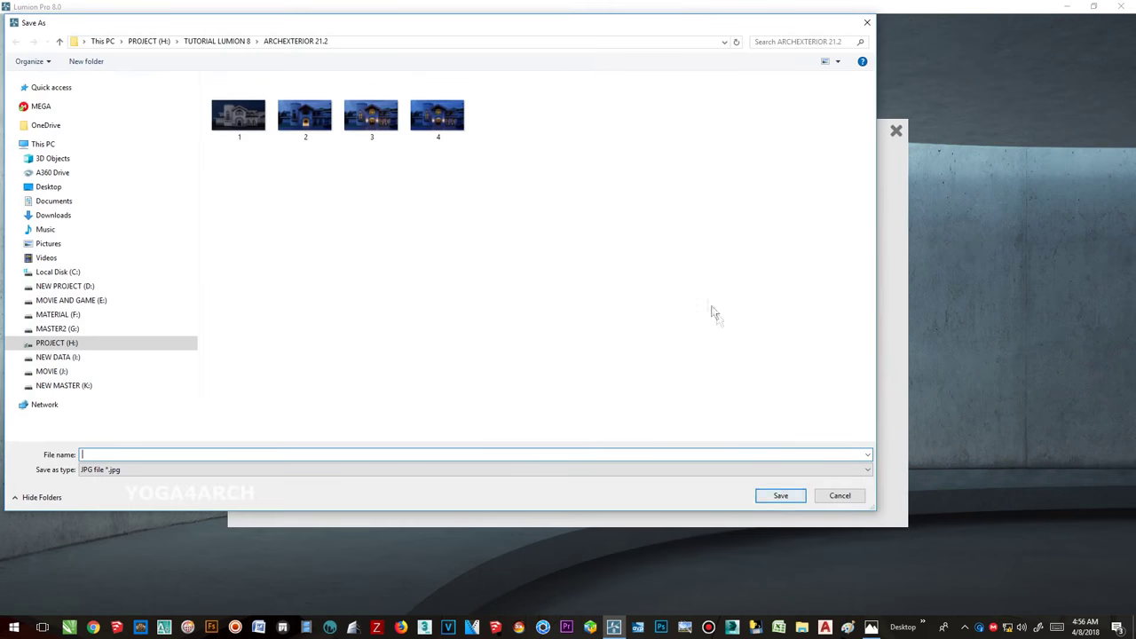
pyautogui.write('1')
pyautogui.press('Return')
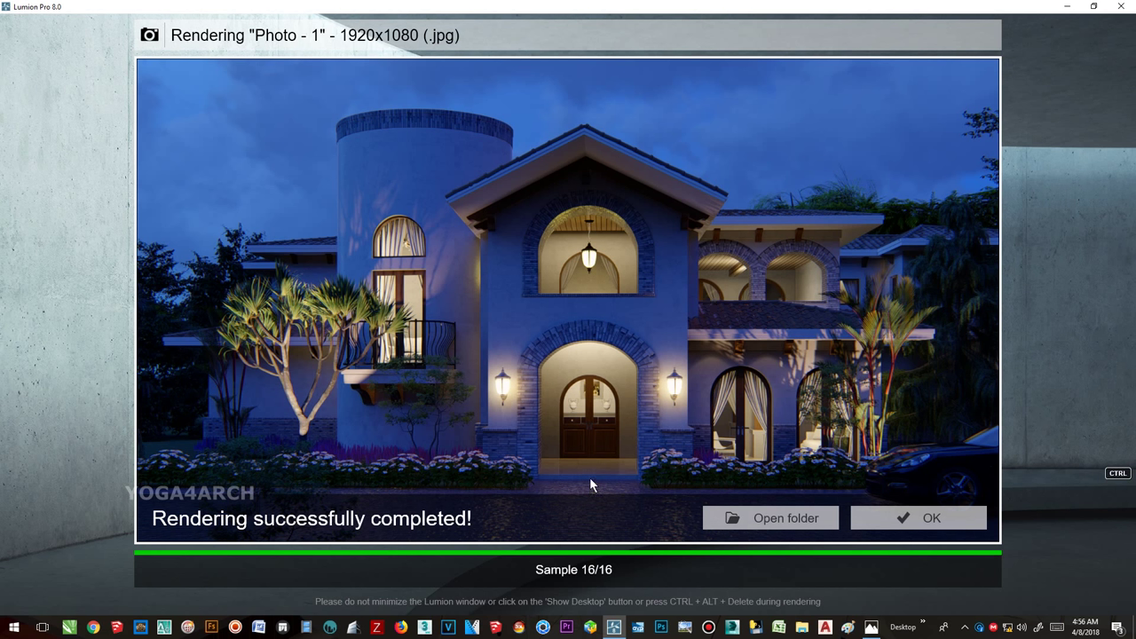
pyautogui.click(930, 514)
pyautogui.click(870, 627)
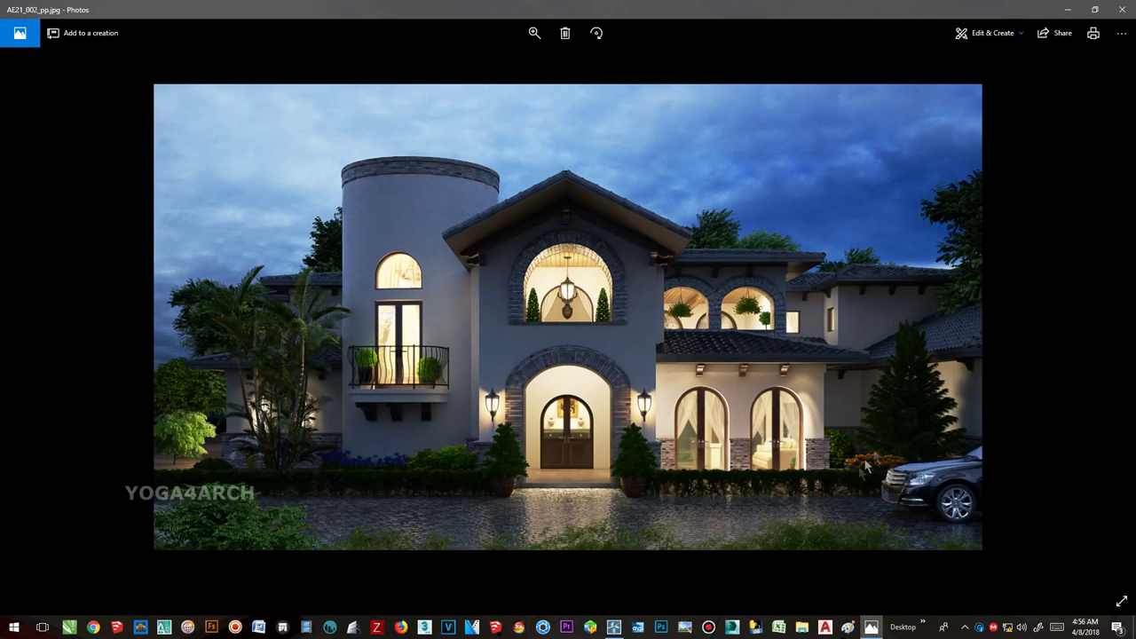
# - Minimise the Photos viewer showing AE21_002_pp.jpg to return to Lumion
pyautogui.click(873, 628)
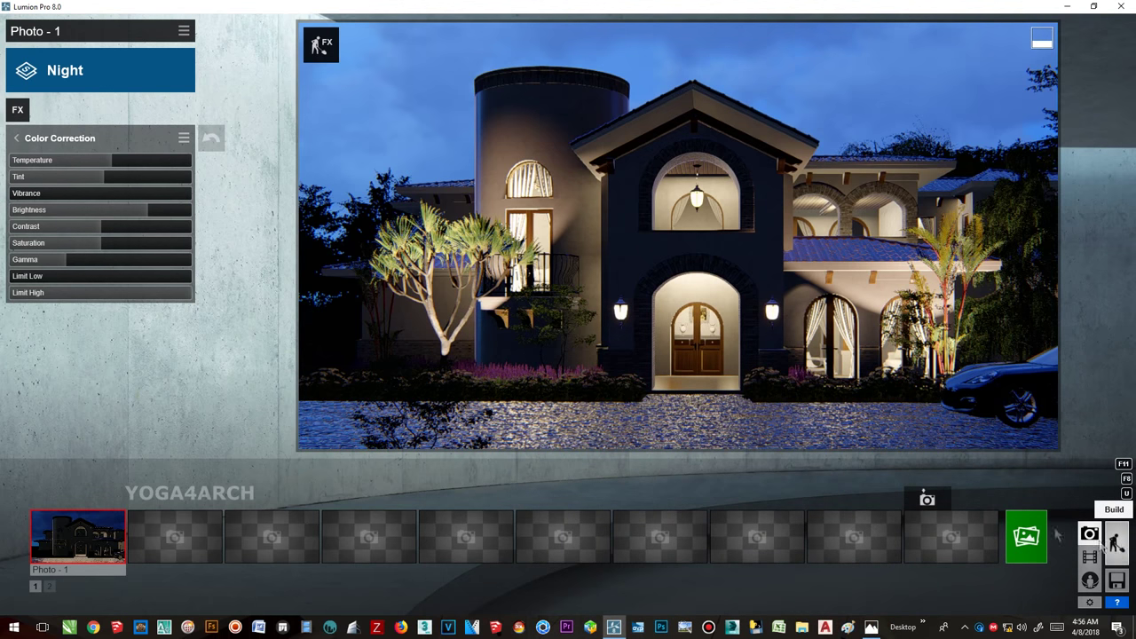
# - Set Photo - 1 to 41.6mm focal length, turn the camera slightly right, and store the view
pyautogui.moveTo(674, 438); pyautogui.dragTo(676, 437)
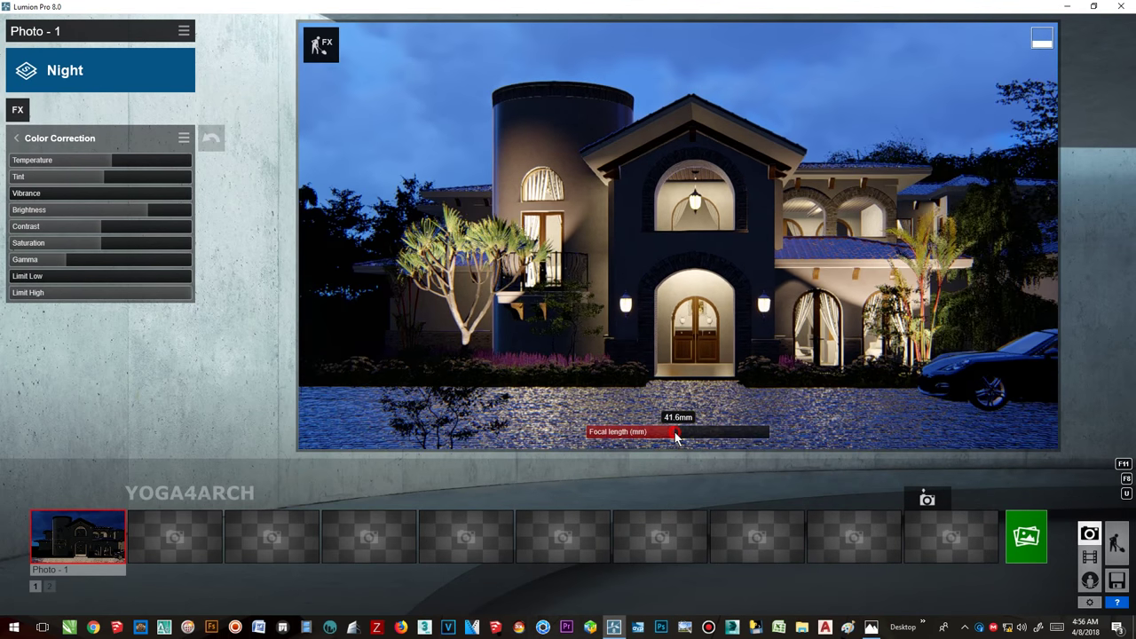
pyautogui.moveTo(710, 364); pyautogui.dragTo(728, 360, button='right')
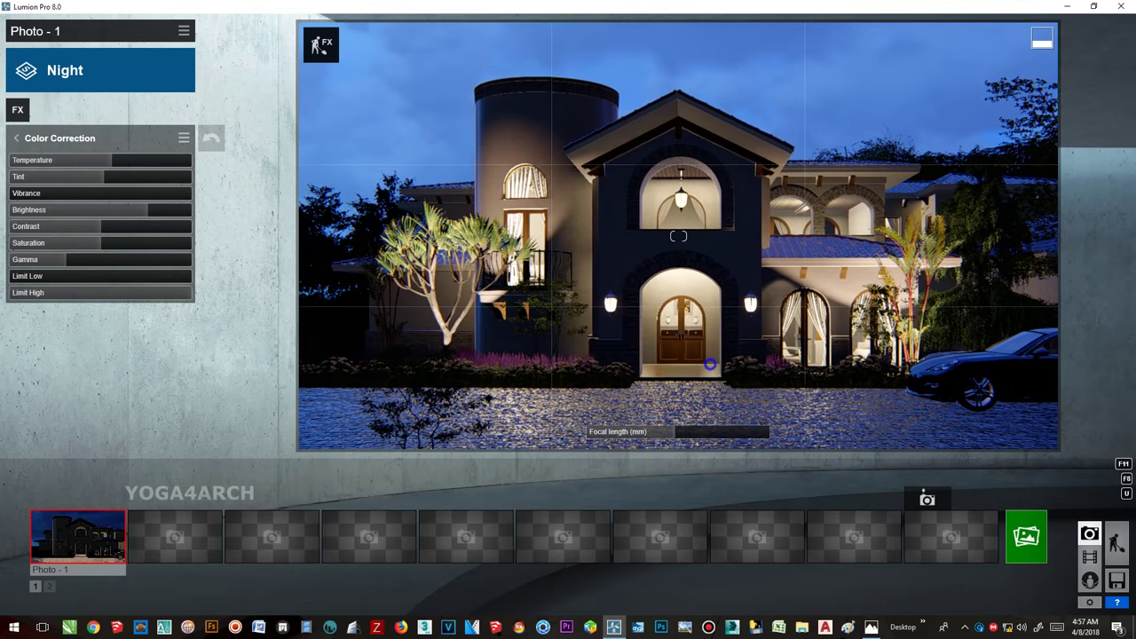
pyautogui.click(47, 497)
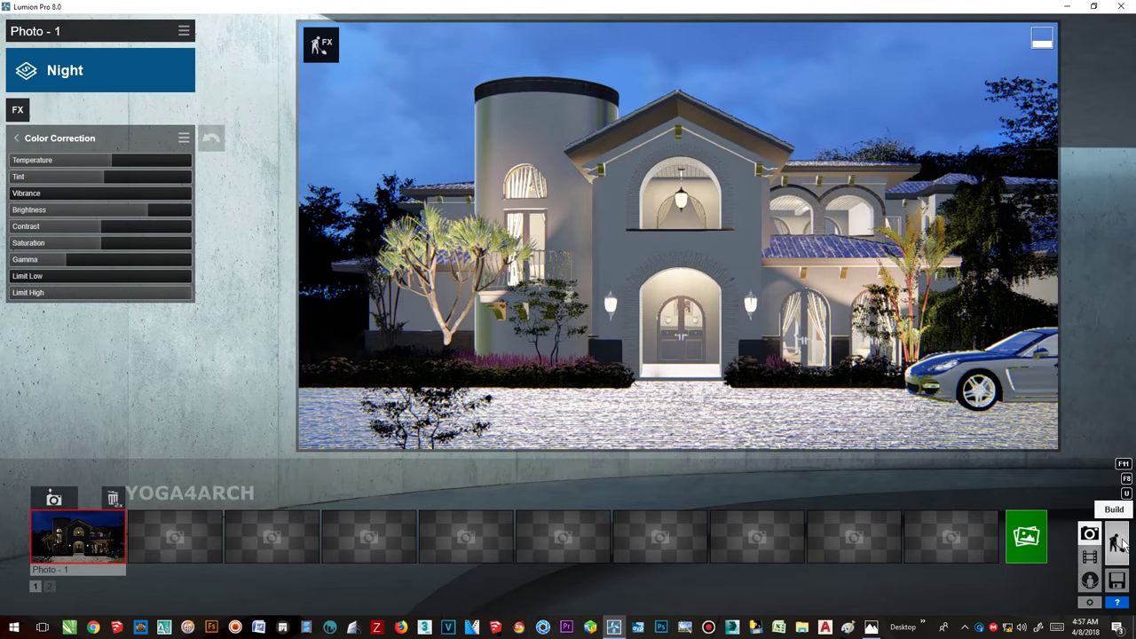
# - In Build mode, select the Alaska cedar with the Nature resize tool and turn toward the tower
pyautogui.click(1116, 542)
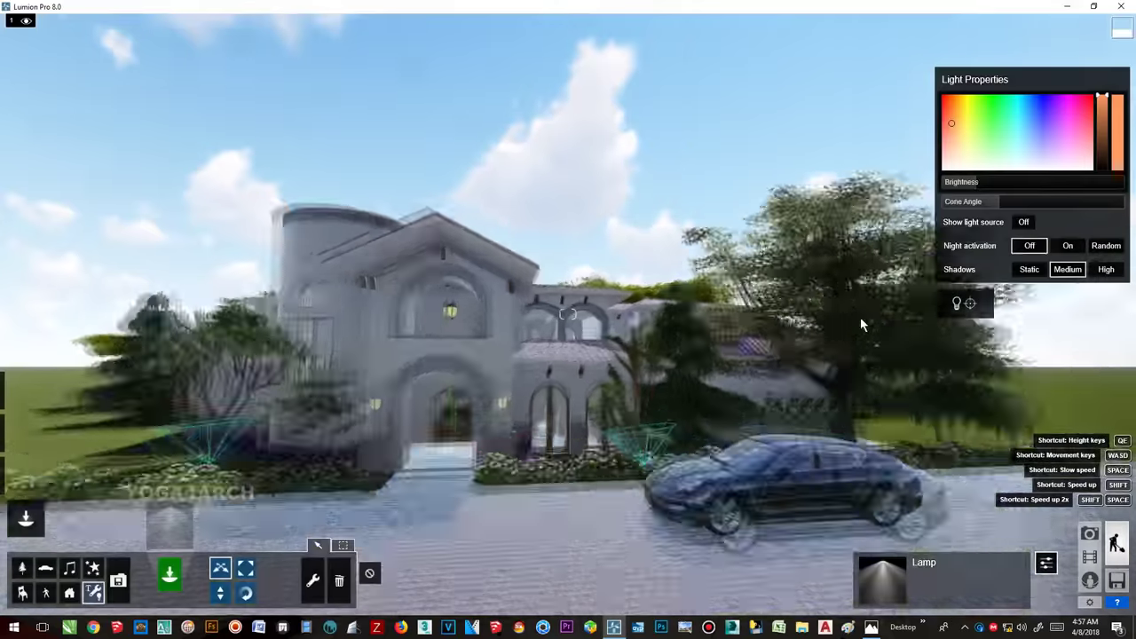
pyautogui.click(245, 568)
pyautogui.click(22, 568)
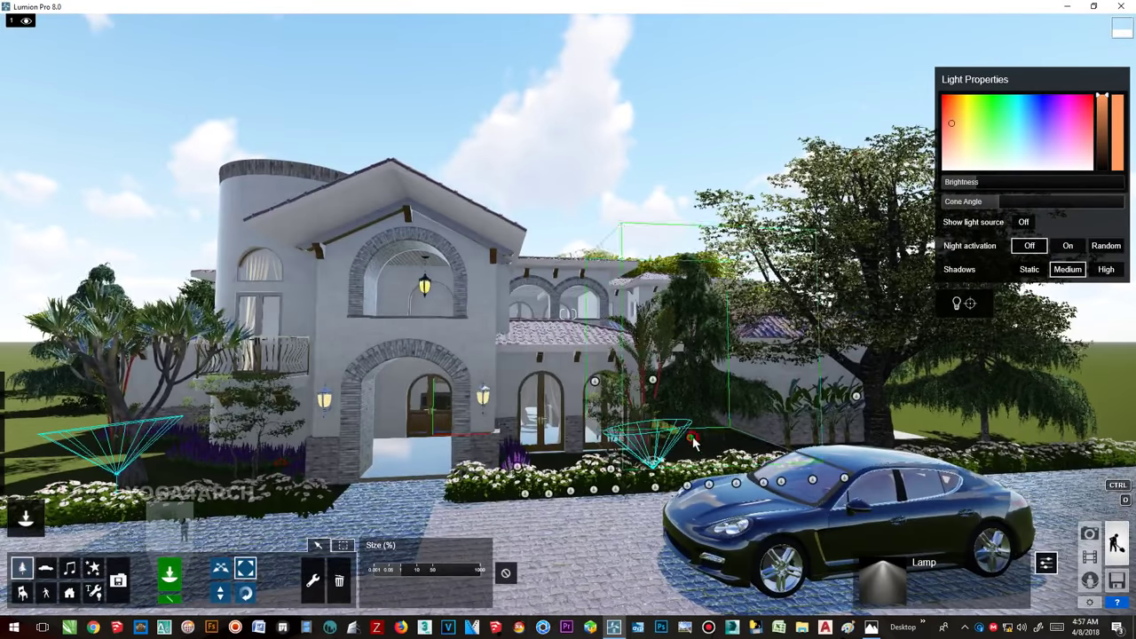
pyautogui.click(690, 455)
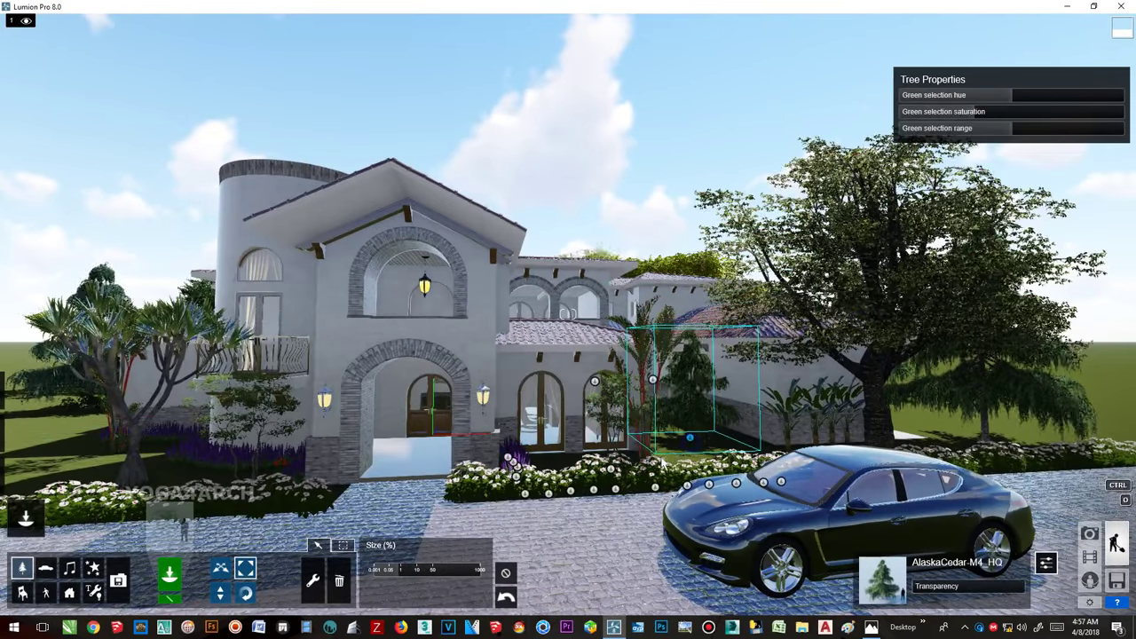
pyautogui.moveTo(690, 454); pyautogui.dragTo(656, 454, button='right')
pyautogui.moveTo(561, 314); pyautogui.dragTo(568, 314, button='right')
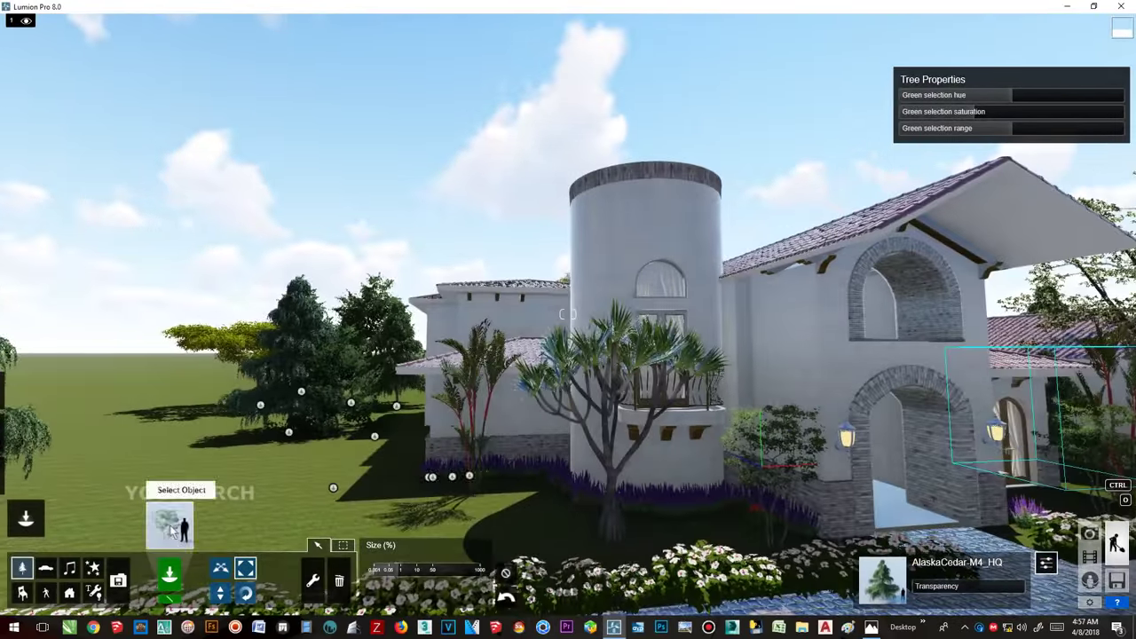
# - Browse the tree category pages, pick the LondonPlane_L tree, and frame the house and lawn
pyautogui.click(168, 511)
pyautogui.click(430, 135)
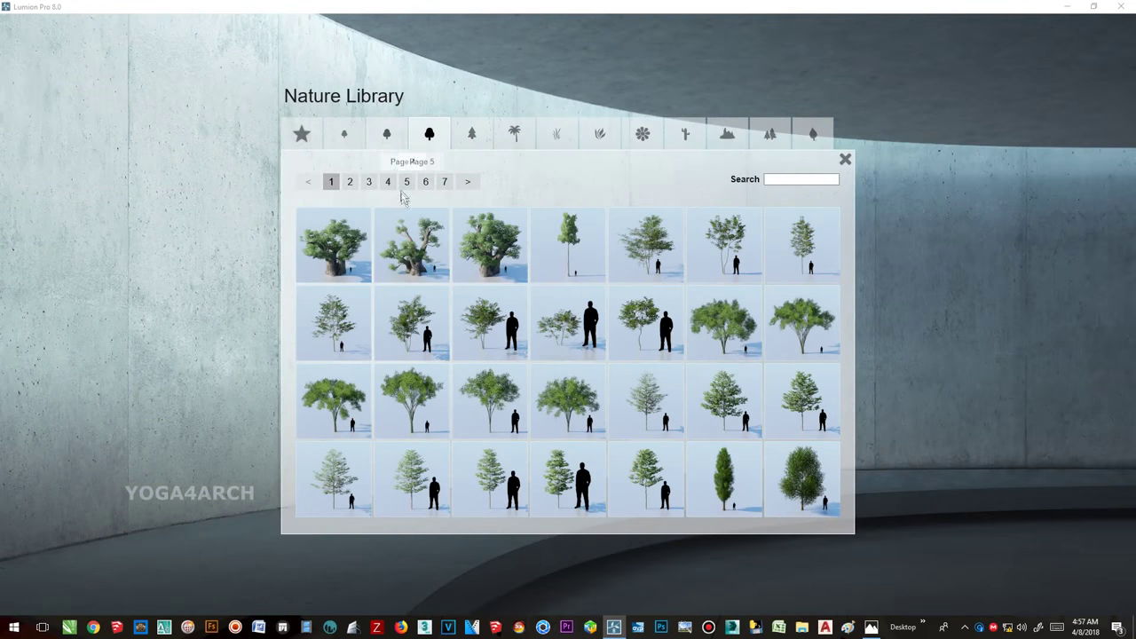
pyautogui.click(408, 183)
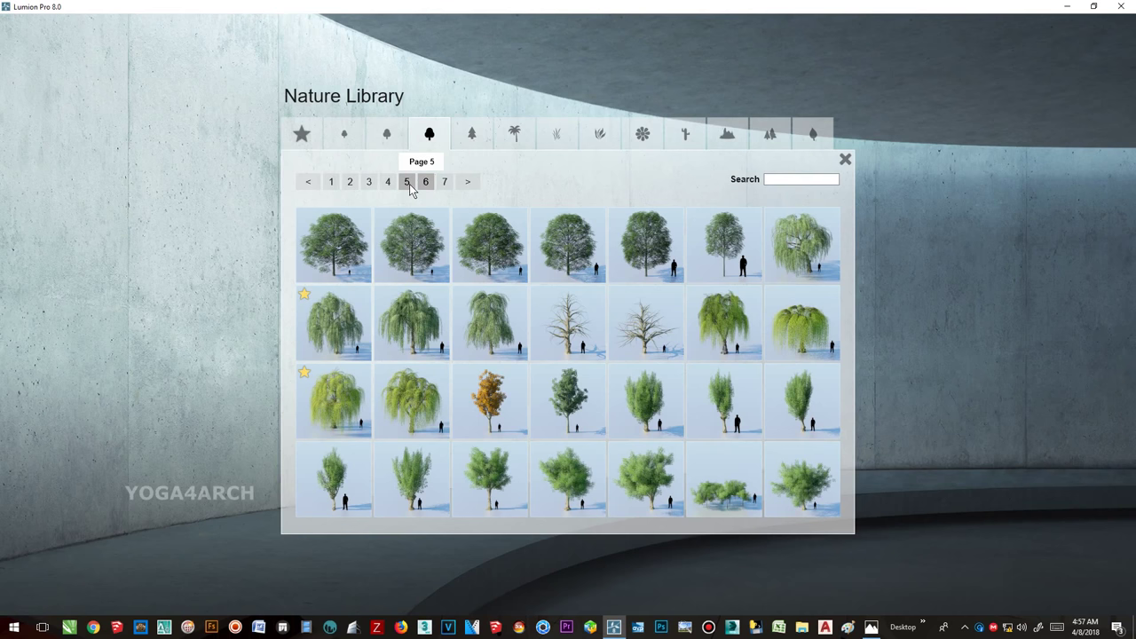
pyautogui.click(388, 181)
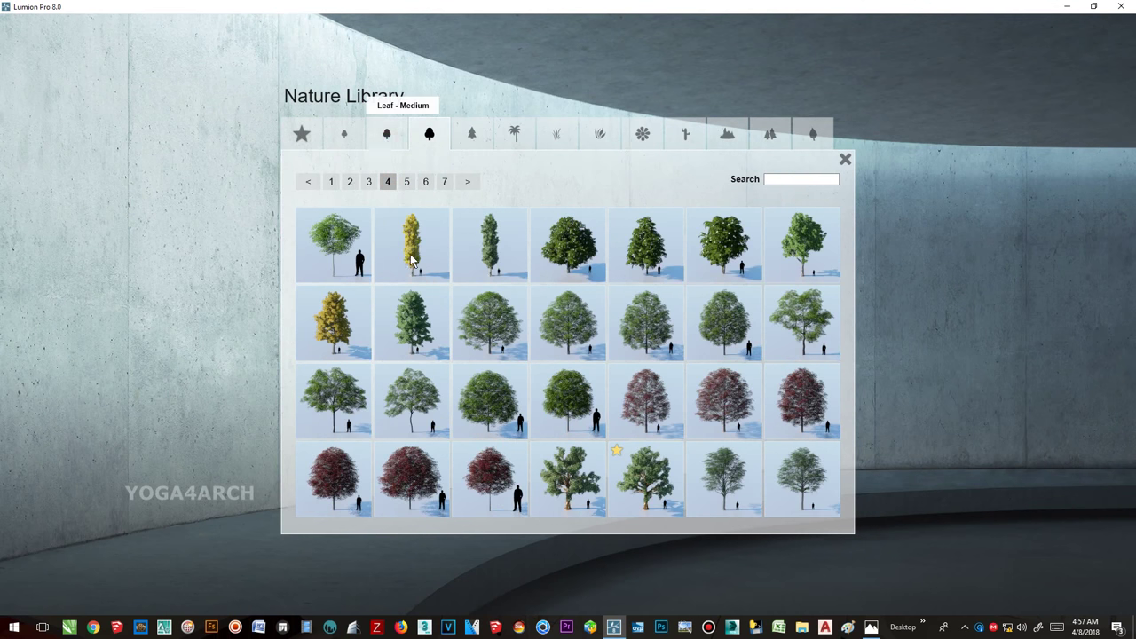
pyautogui.click(386, 133)
pyautogui.click(391, 185)
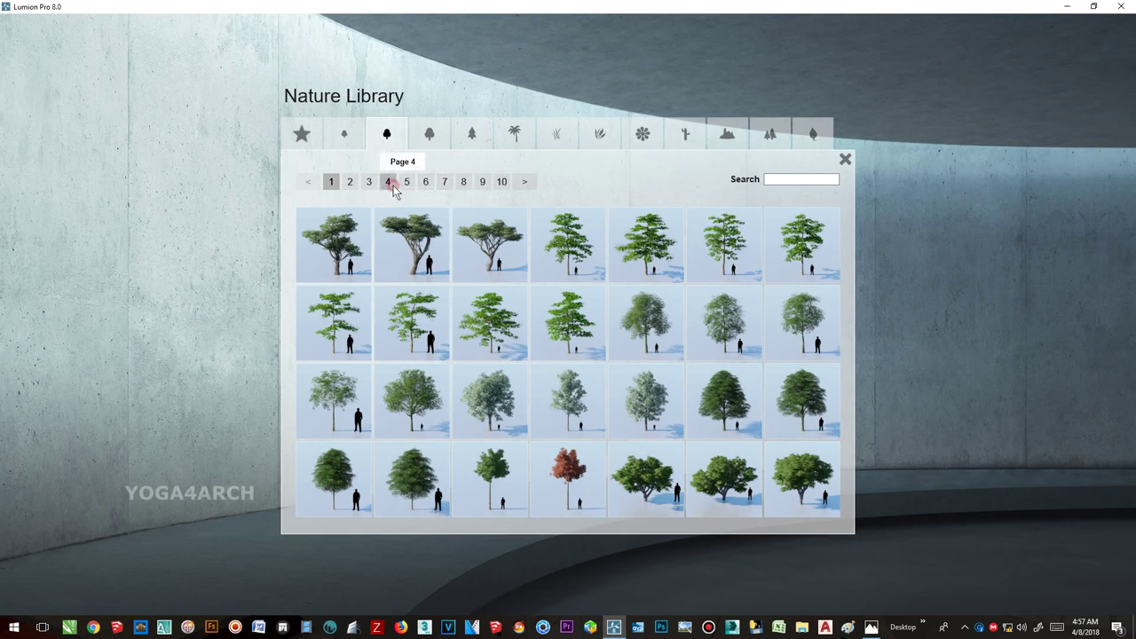
pyautogui.click(408, 184)
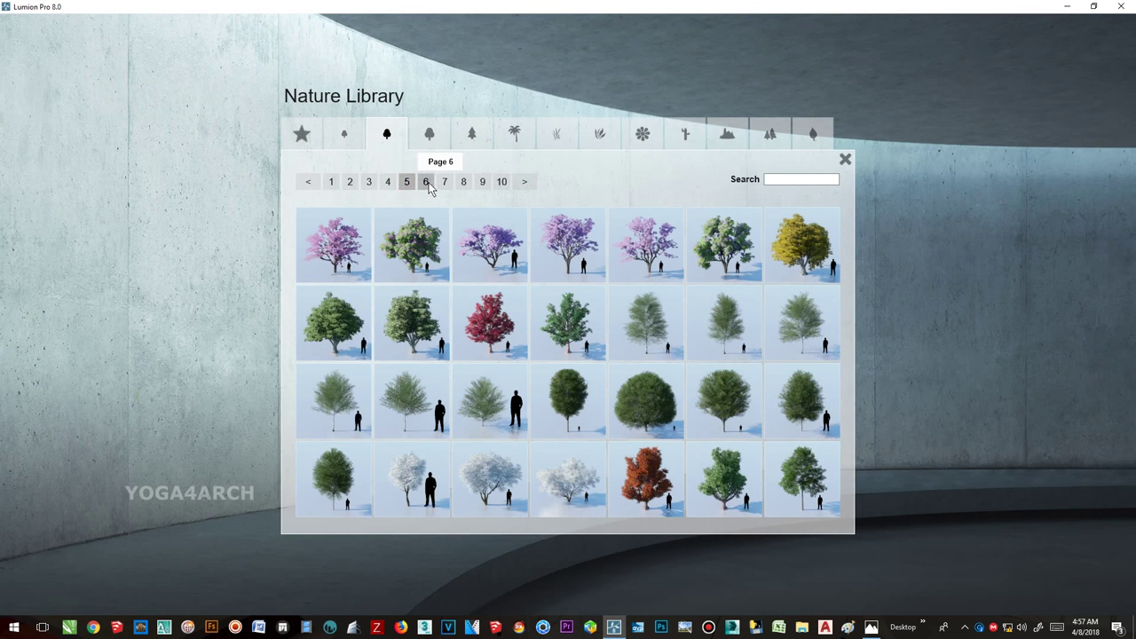
pyautogui.click(426, 183)
pyautogui.click(506, 296)
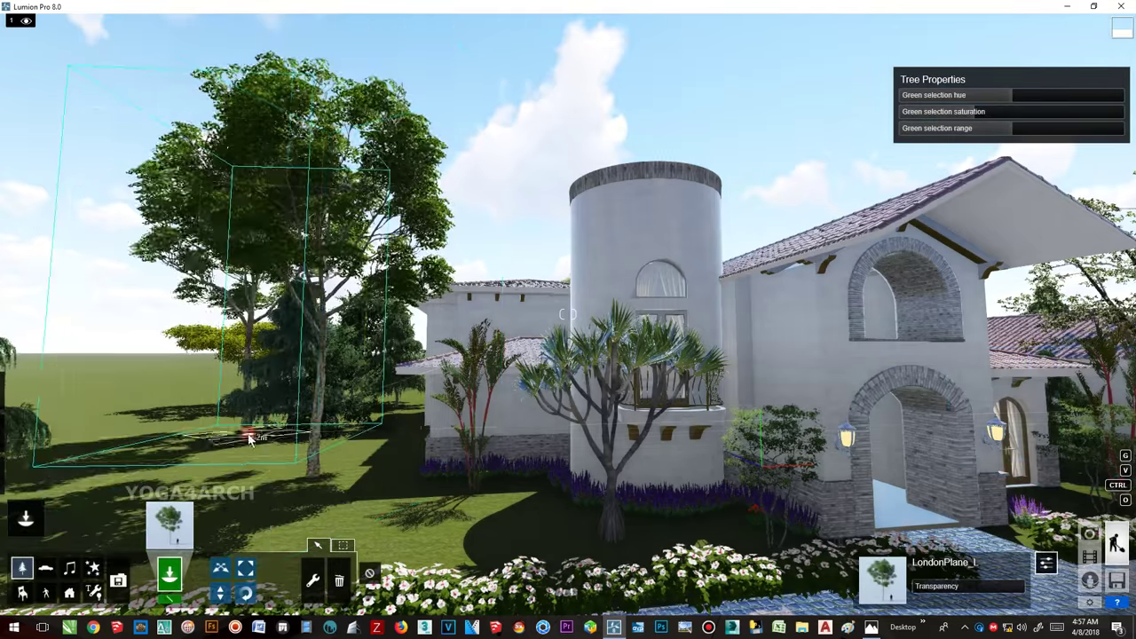
pyautogui.moveTo(322, 447); pyautogui.dragTo(417, 447, button='right')
pyautogui.moveTo(865, 371); pyautogui.dragTo(865, 371, button='right')
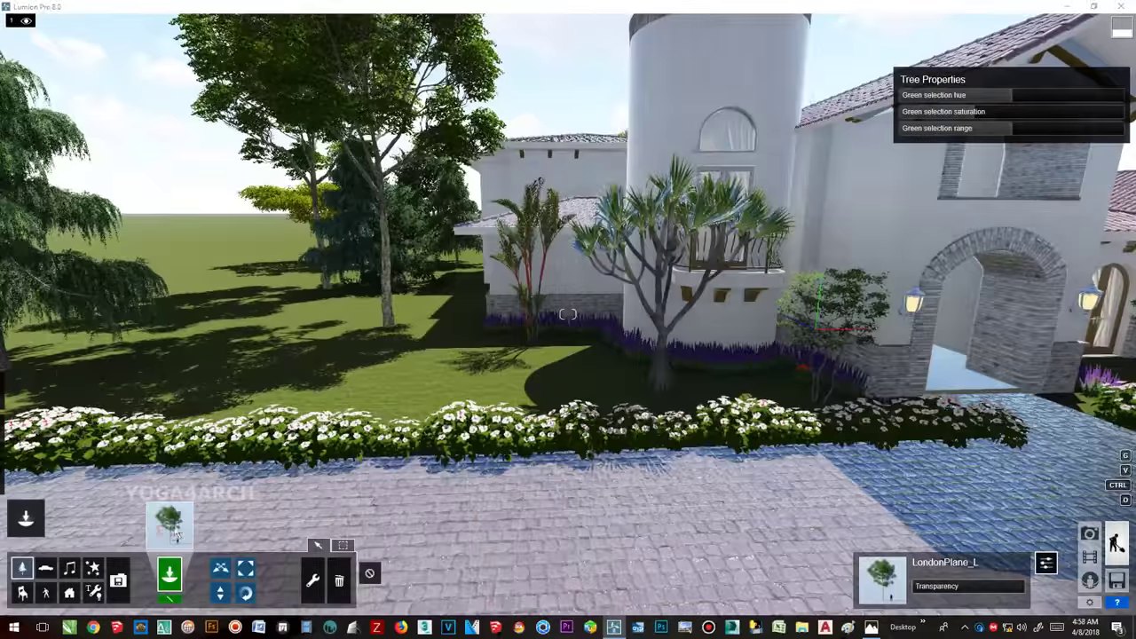
# - Add a pink-flowering magnolia and a LondonPlane_S2 tree by the tower, adjusting size and height
pyautogui.click(169, 522)
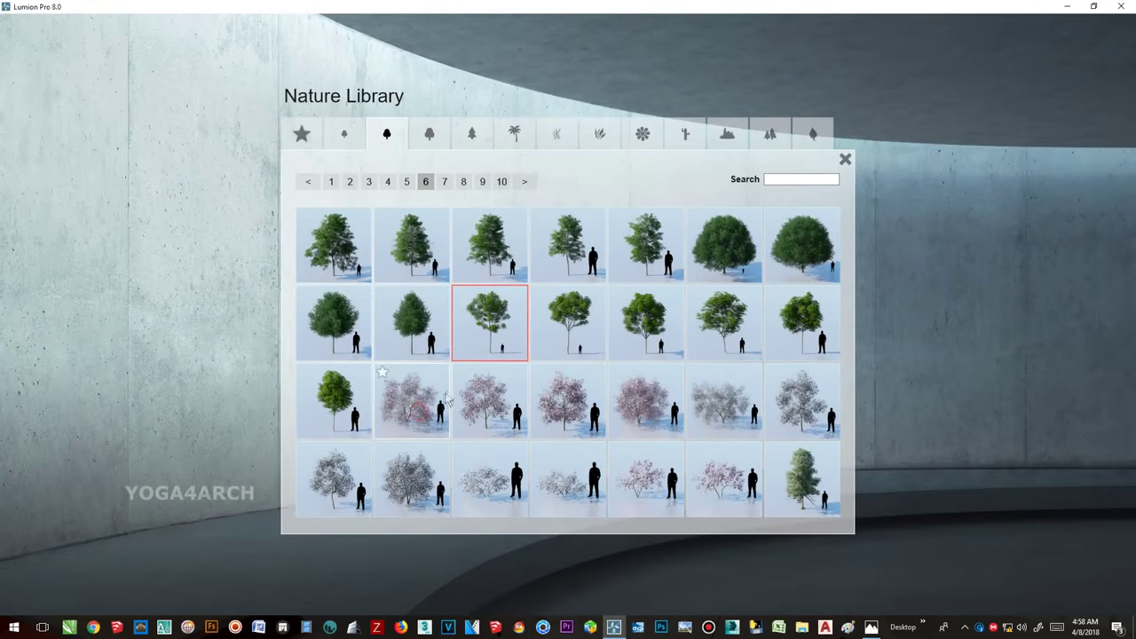
pyautogui.click(390, 382)
pyautogui.moveTo(467, 383); pyautogui.dragTo(1018, 352, button='right')
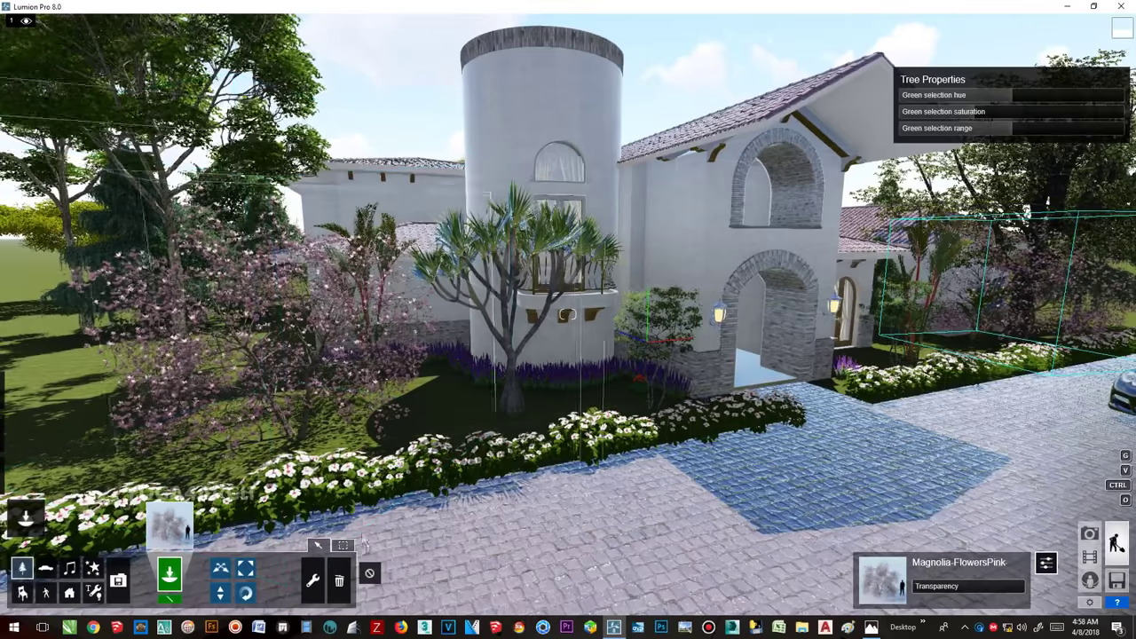
pyautogui.click(246, 568)
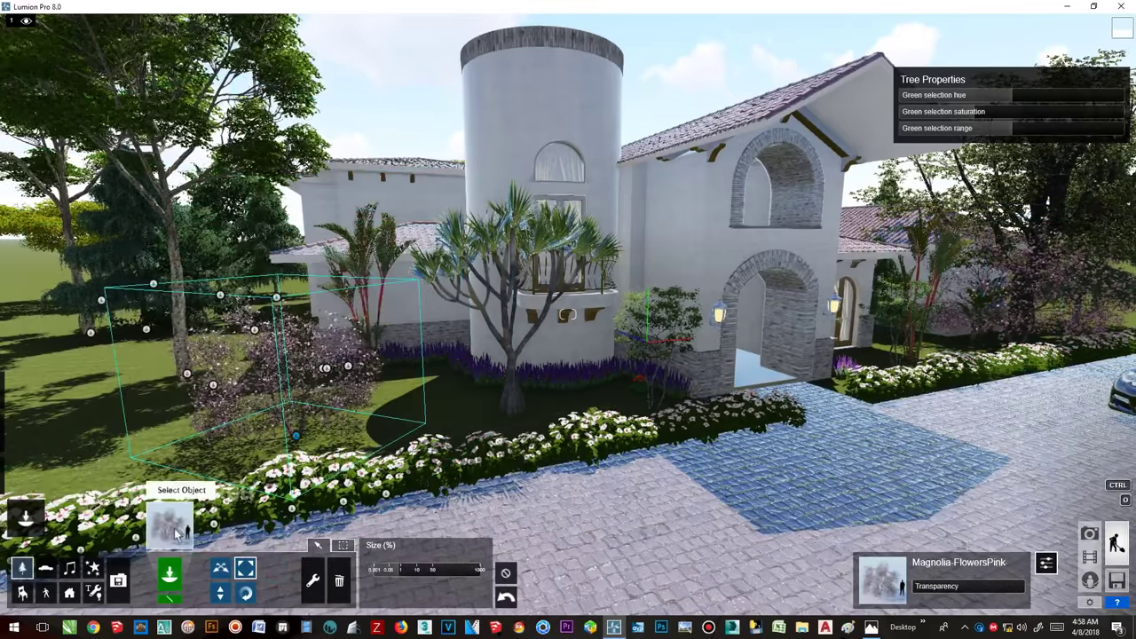
pyautogui.click(168, 526)
pyautogui.click(330, 399)
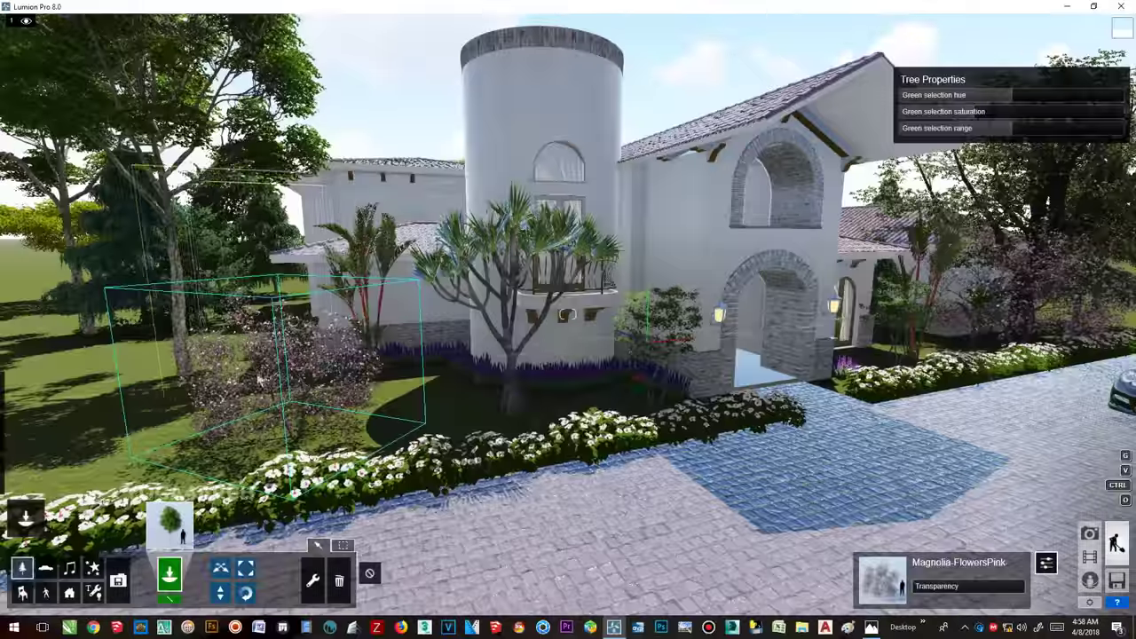
pyautogui.click(220, 591)
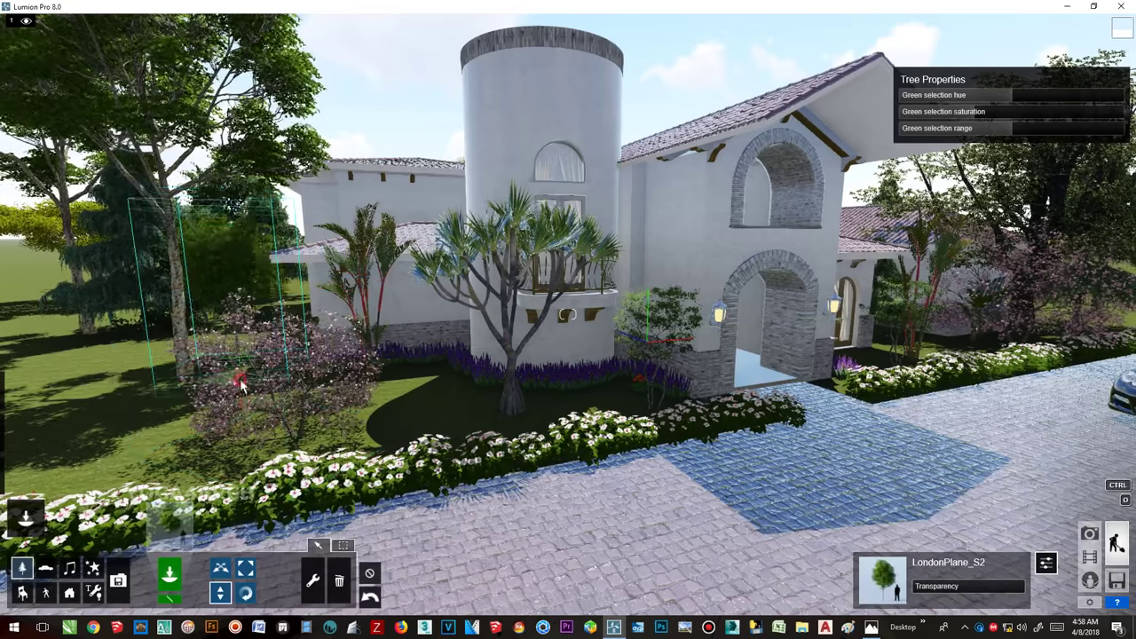
# - Delete the two willows and the dark-trunked tree behind the house, then switch to Night photo mode
pyautogui.moveTo(395, 382); pyautogui.dragTo(395, 384, button='right')
pyautogui.moveTo(567, 314); pyautogui.dragTo(567, 314, button='right')
pyautogui.press('w')
pyautogui.press('s')
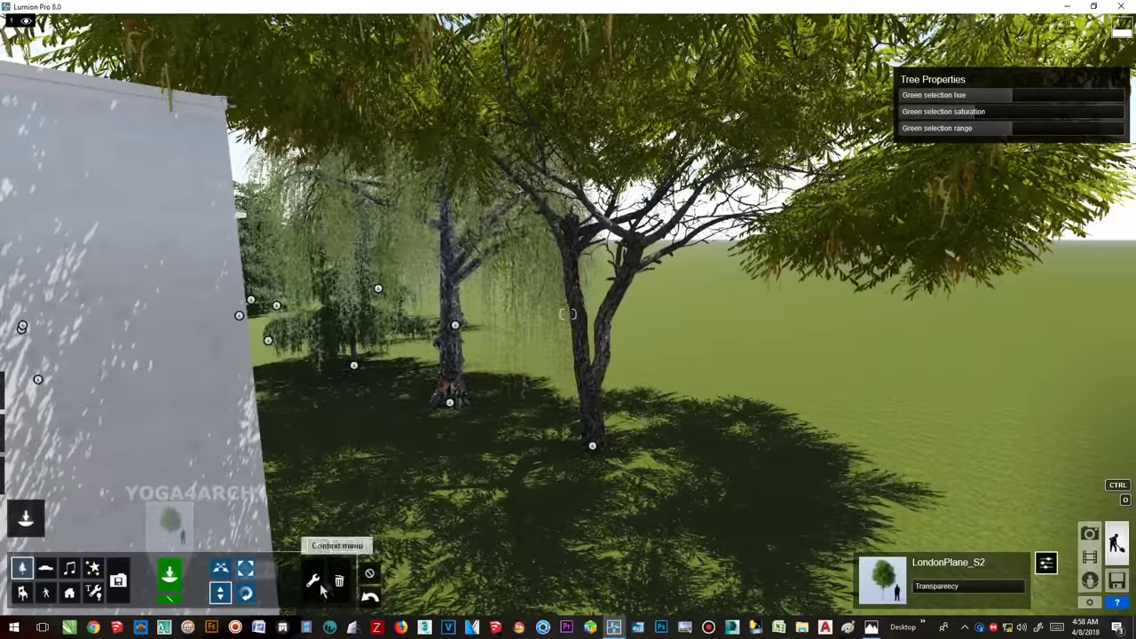
pyautogui.click(338, 581)
pyautogui.click(450, 402)
pyautogui.click(353, 365)
pyautogui.click(455, 325)
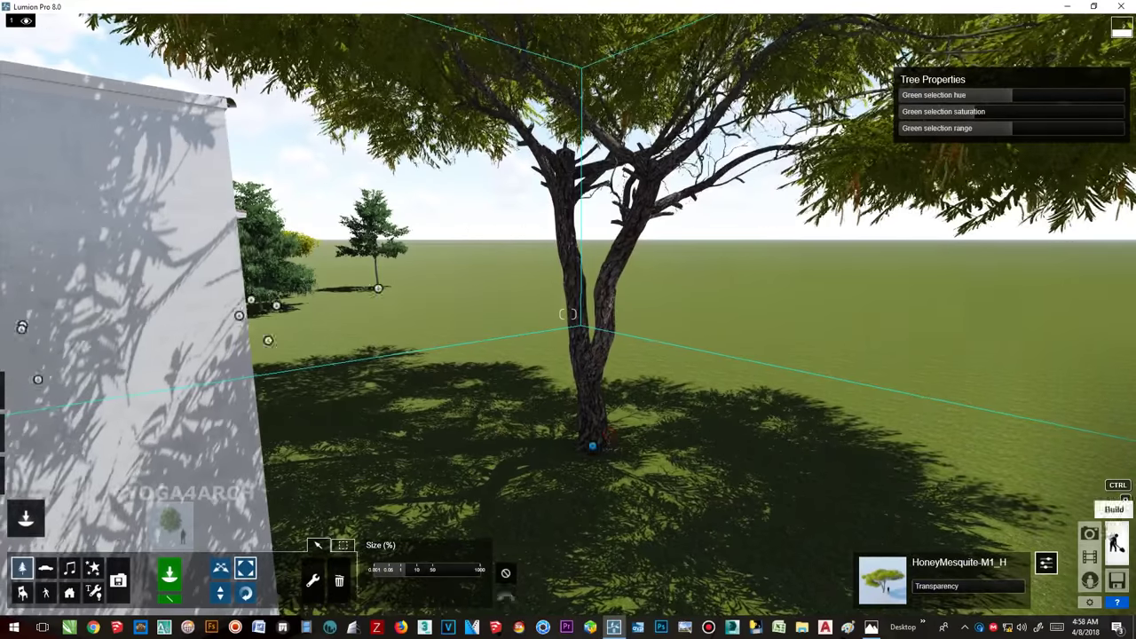
pyautogui.click(1089, 533)
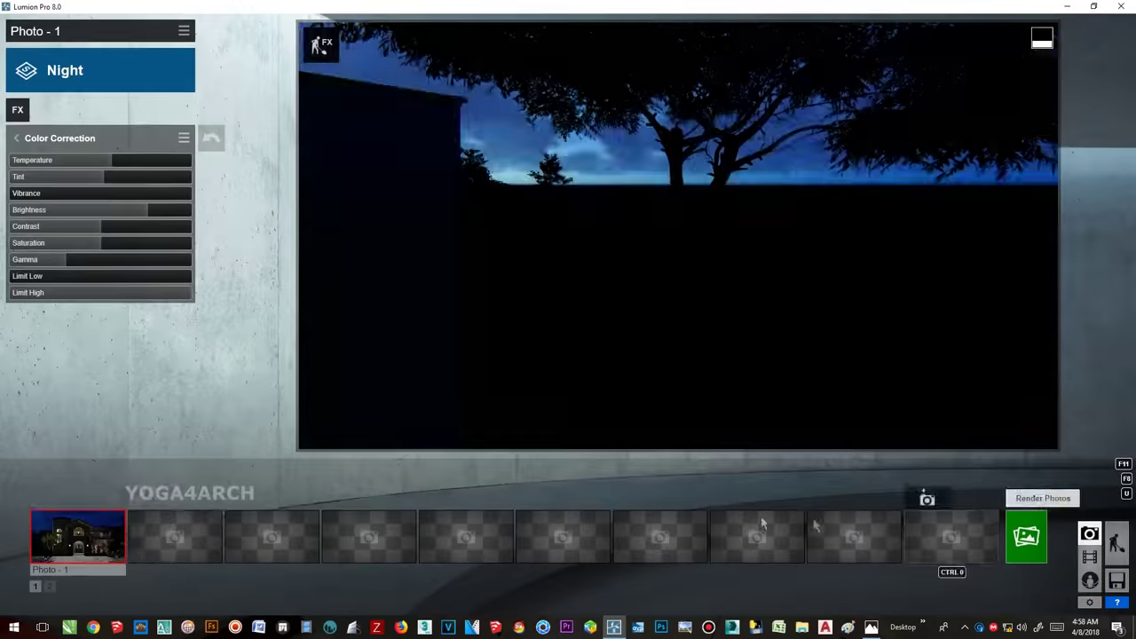
# - Restore Photo-1's camera, reframe the villa front and store it, then return to Build mode
pyautogui.click(90, 539)
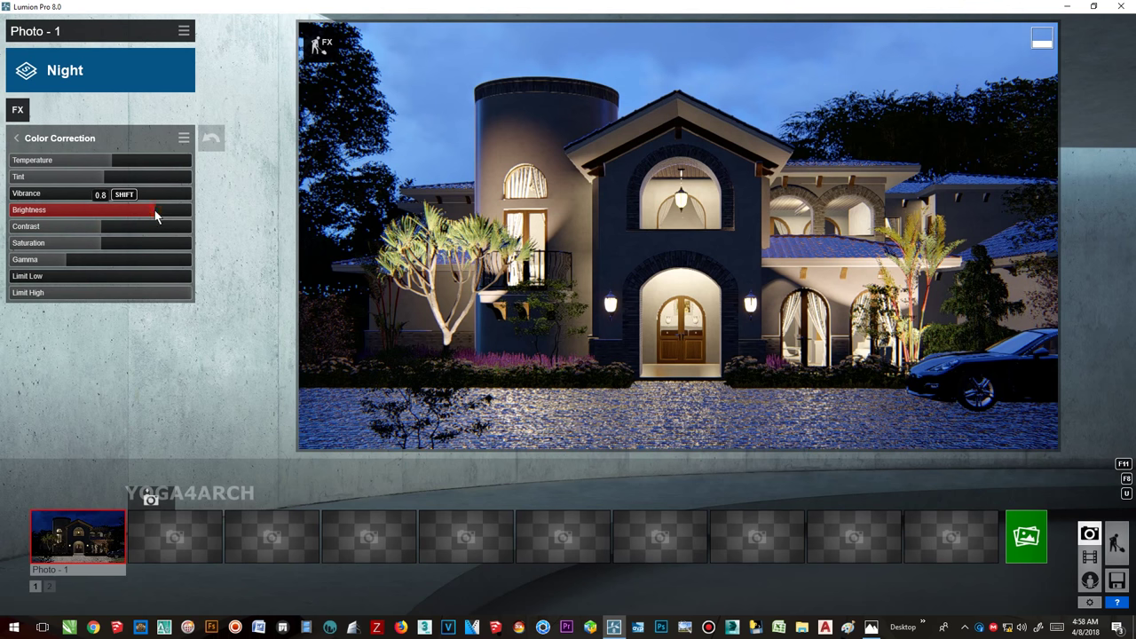
pyautogui.moveTo(786, 369); pyautogui.dragTo(780, 360, button='right')
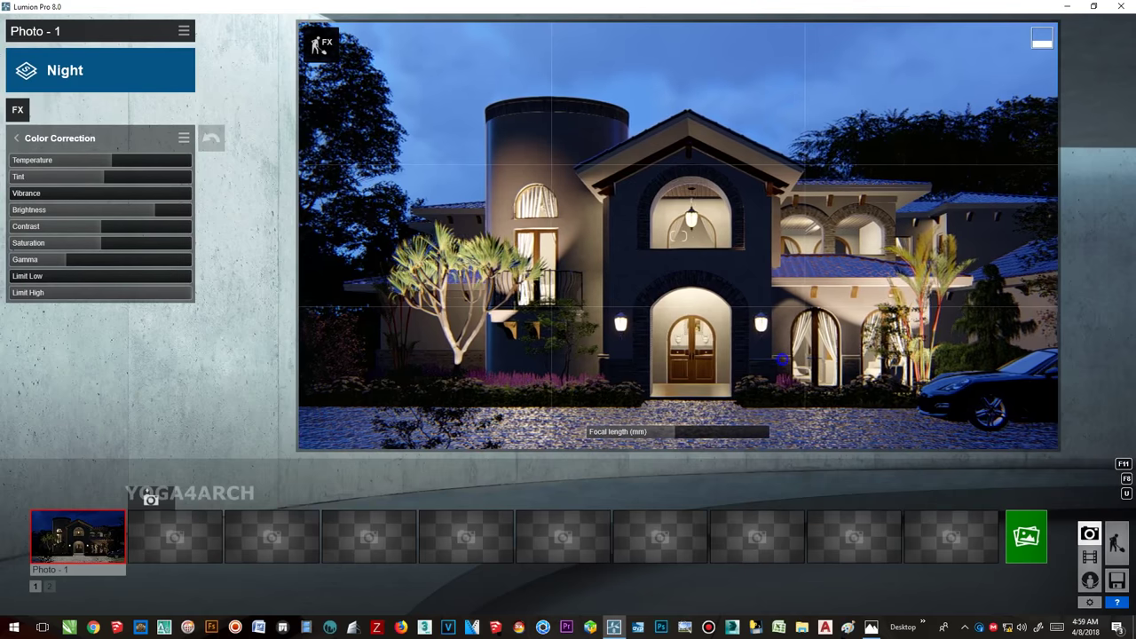
pyautogui.click(54, 498)
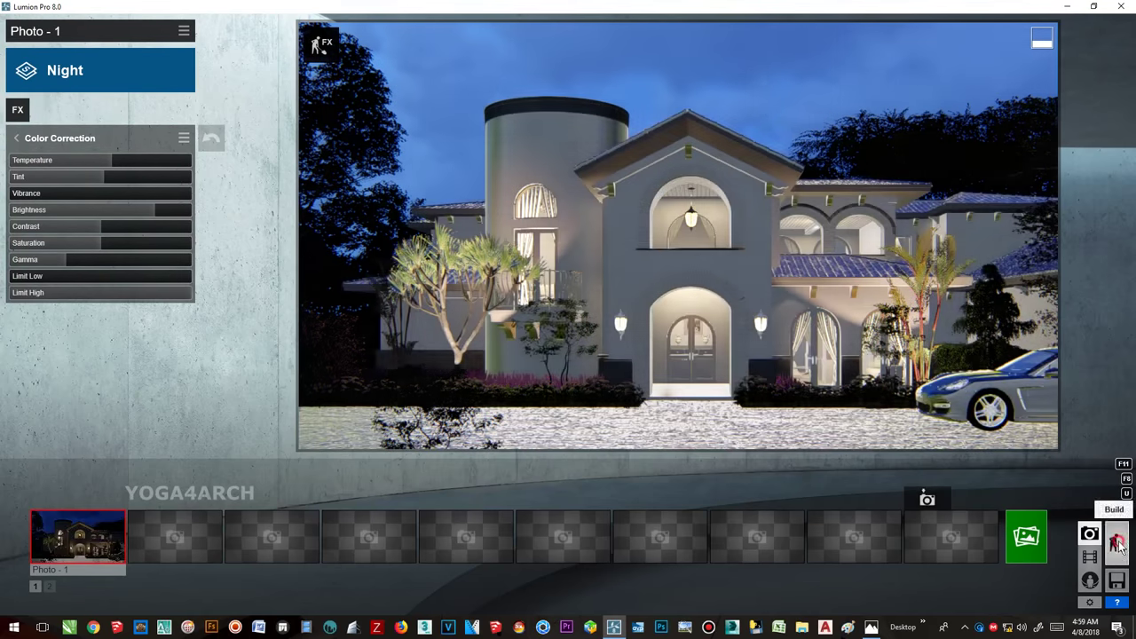
pyautogui.click(1116, 543)
pyautogui.click(26, 448)
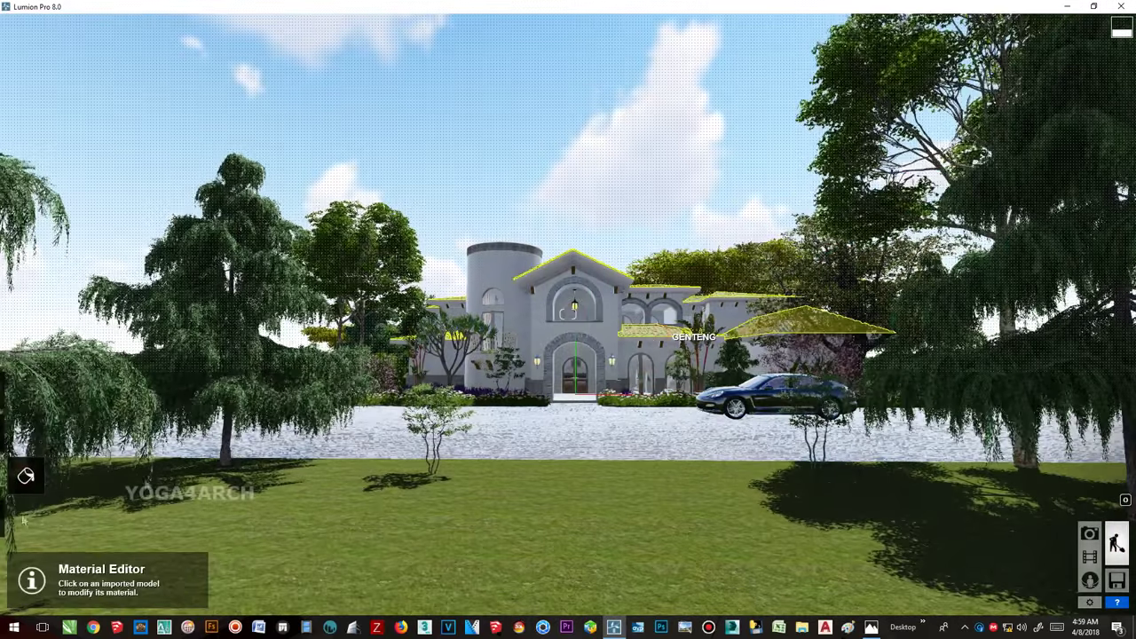
# - Select the villa's white wall material and set its ivy Foliage Spread
pyautogui.click(253, 411)
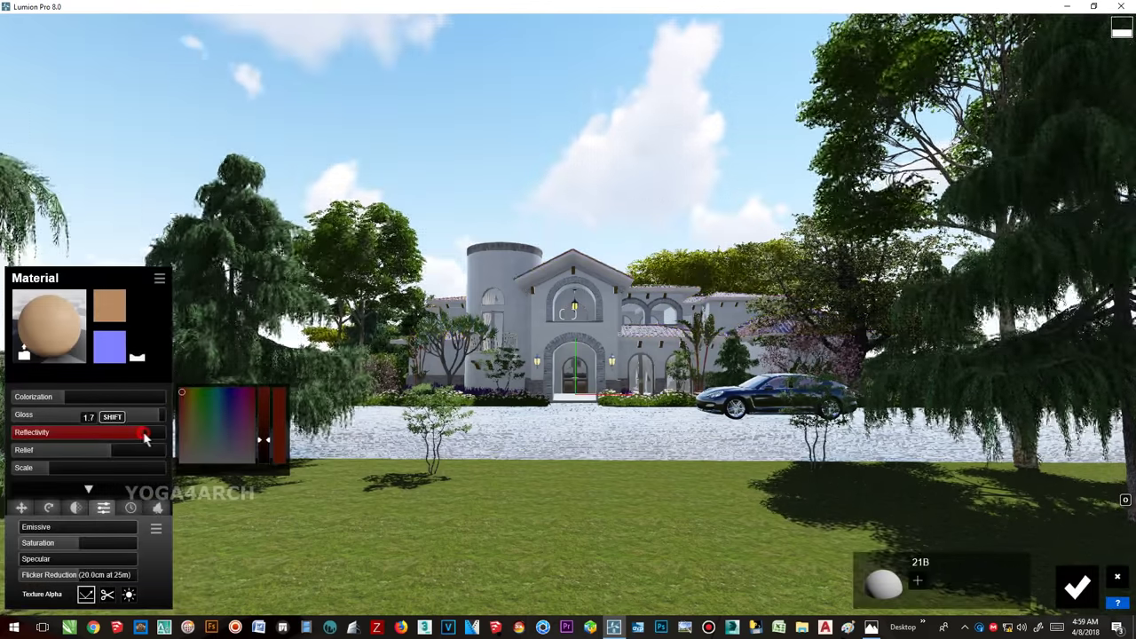
pyautogui.click(474, 295)
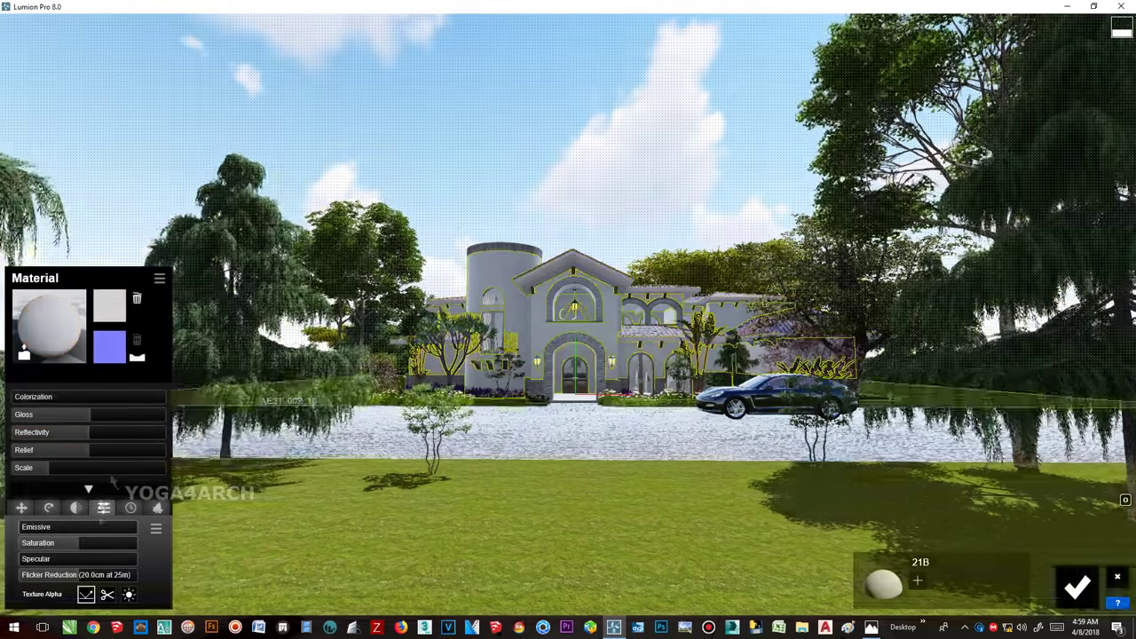
pyautogui.click(157, 508)
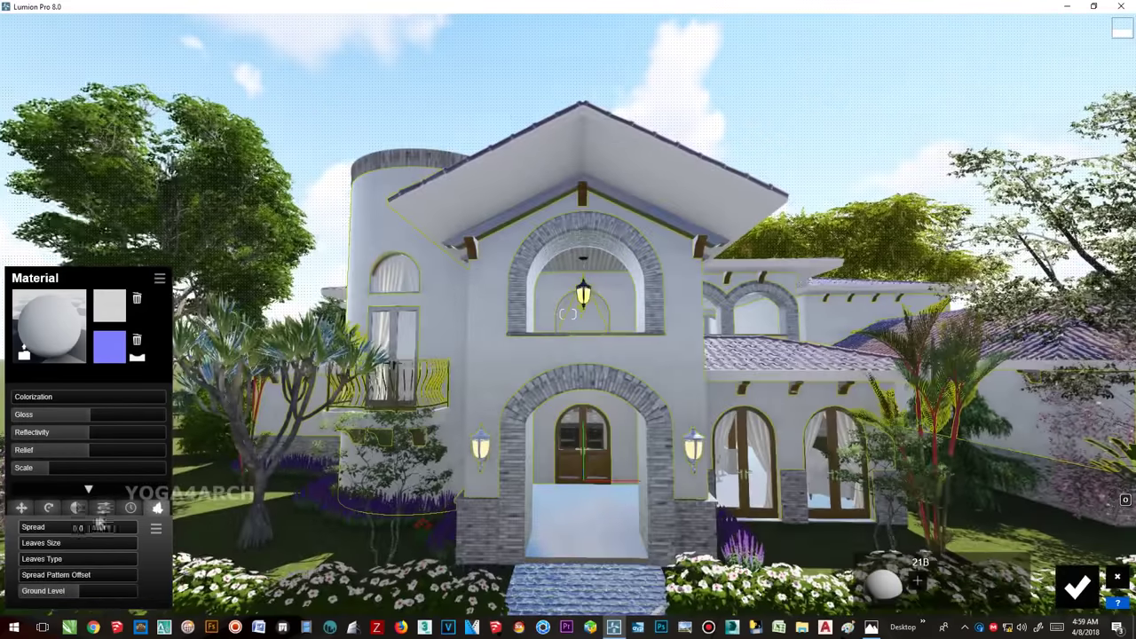
pyautogui.moveTo(42, 527)
pyautogui.mouseDown()
pyautogui.moveTo(105, 529)
pyautogui.moveTo(24, 530)
pyautogui.mouseUp()
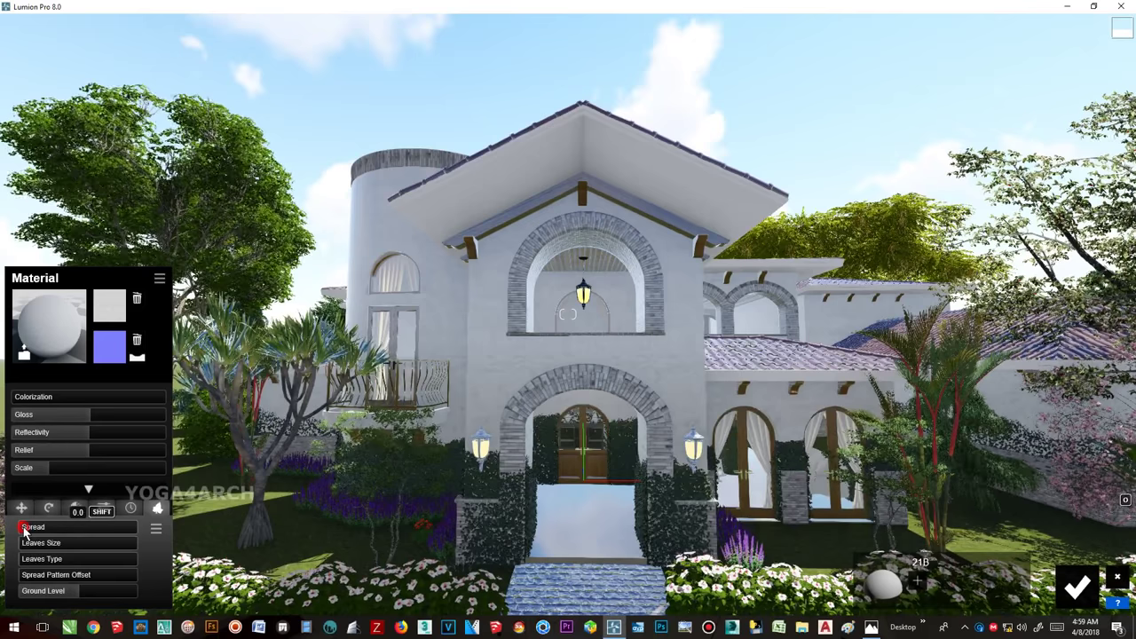
# - Apply a weathering preset to the walls with Weathering 0.4 and Edges 0.0, then save the material
pyautogui.click(130, 507)
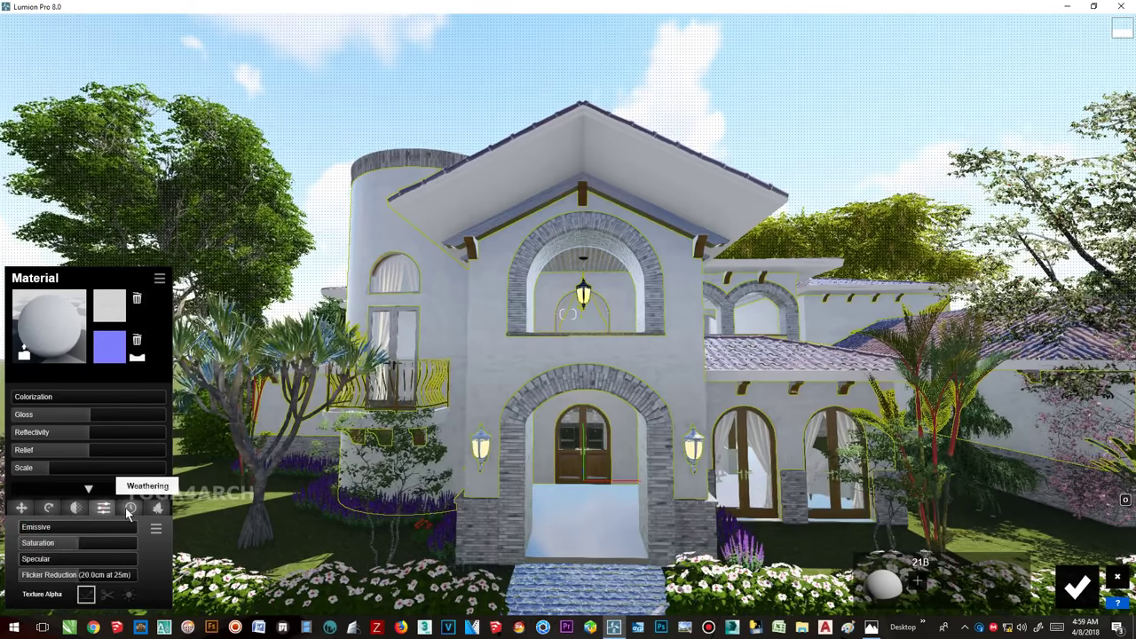
pyautogui.click(95, 528)
pyautogui.moveTo(95, 528); pyautogui.dragTo(60, 530)
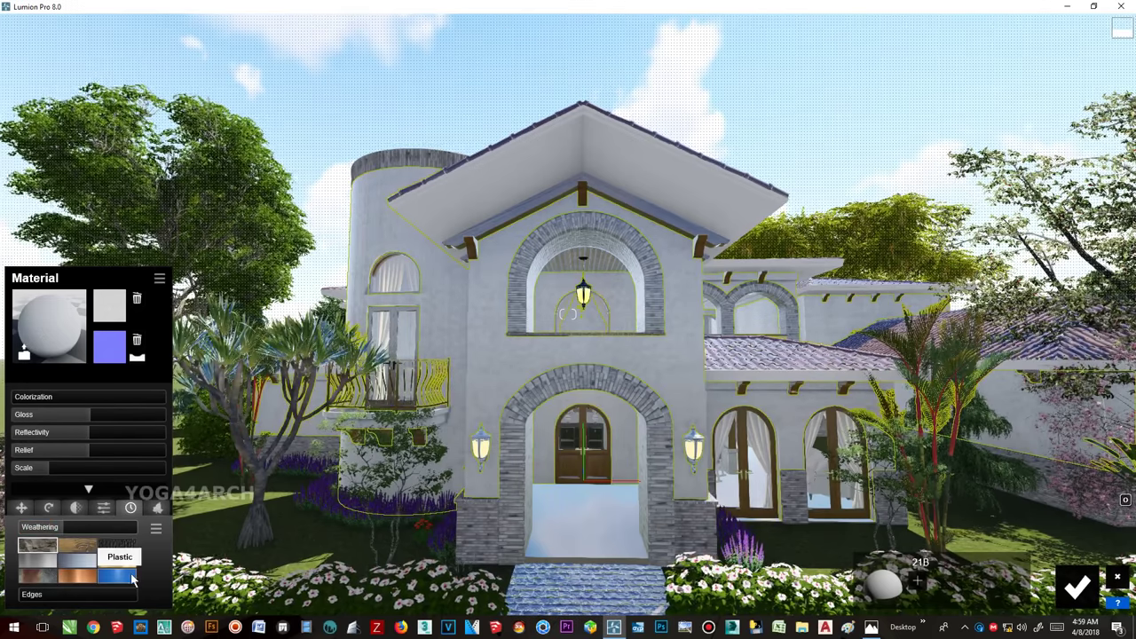
pyautogui.moveTo(53, 593); pyautogui.dragTo(28, 595)
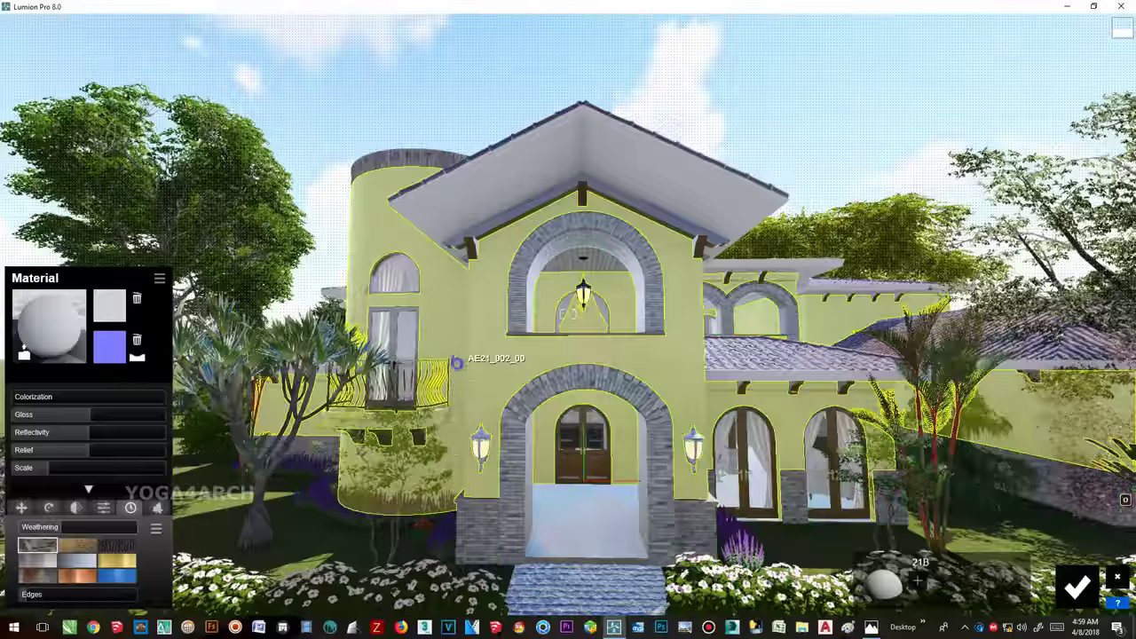
pyautogui.moveTo(381, 469); pyautogui.dragTo(1038, 484, button='right')
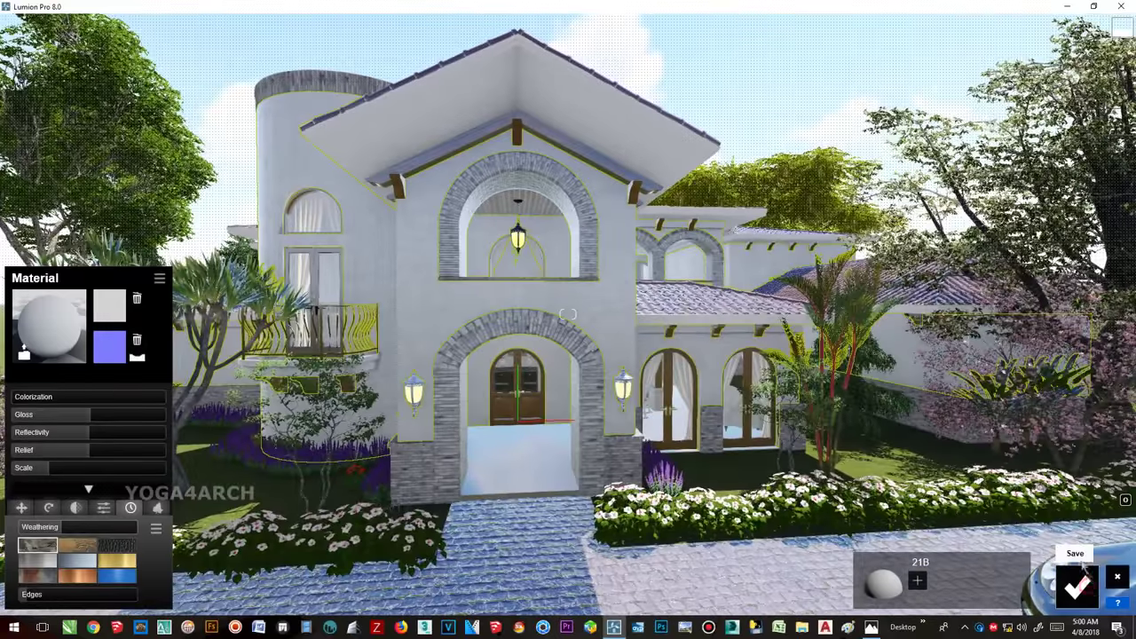
pyautogui.click(1076, 585)
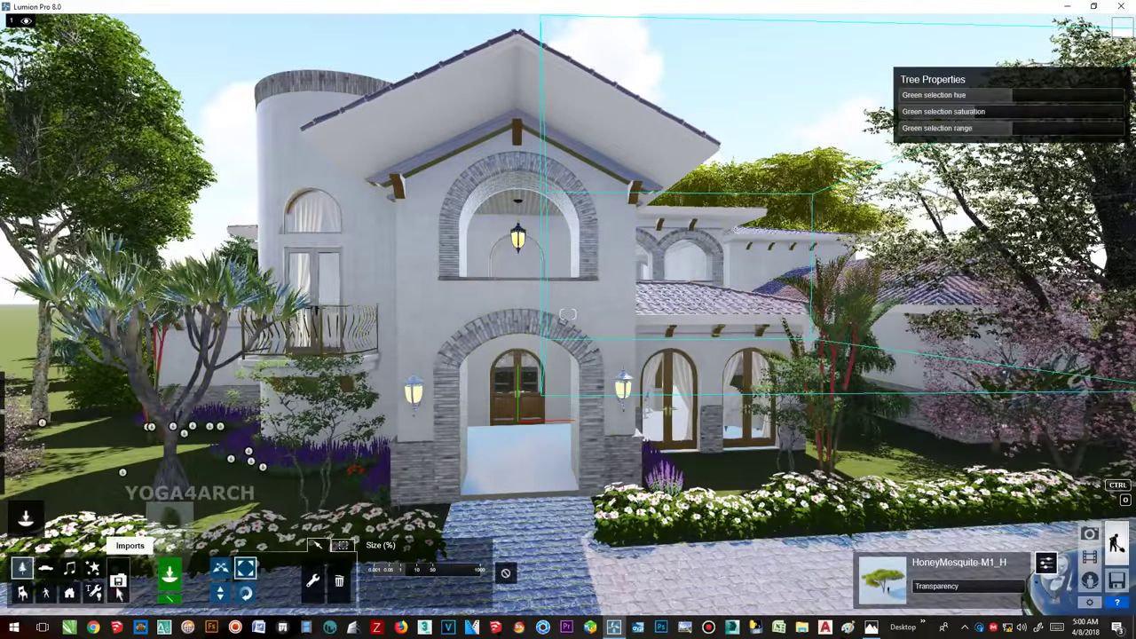
# - Select the palm beside the tower, then restore Photo-1's saved night camera
pyautogui.click(830, 479)
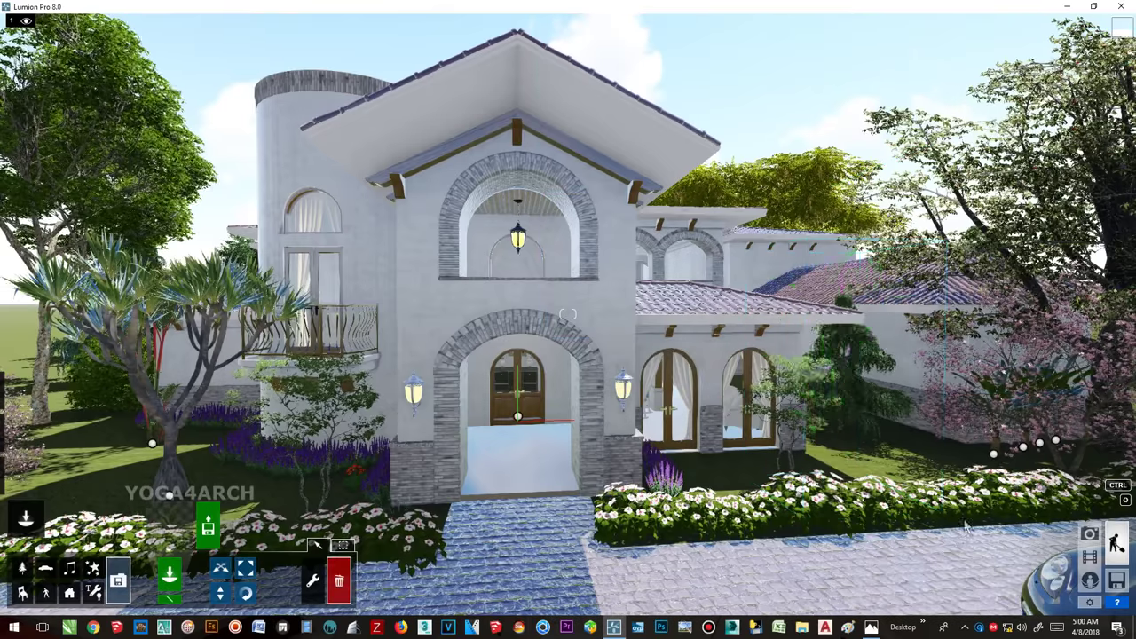
pyautogui.click(1089, 533)
pyautogui.click(77, 543)
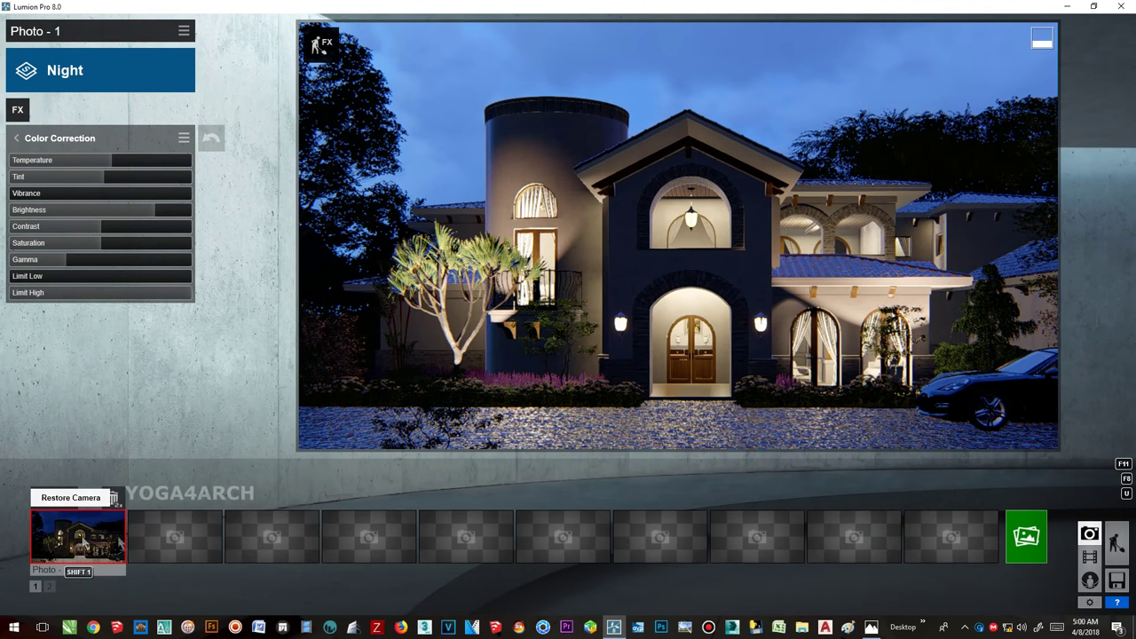
# - Compare the night view with the reference render, then bring up the photo effect list
pyautogui.click(870, 628)
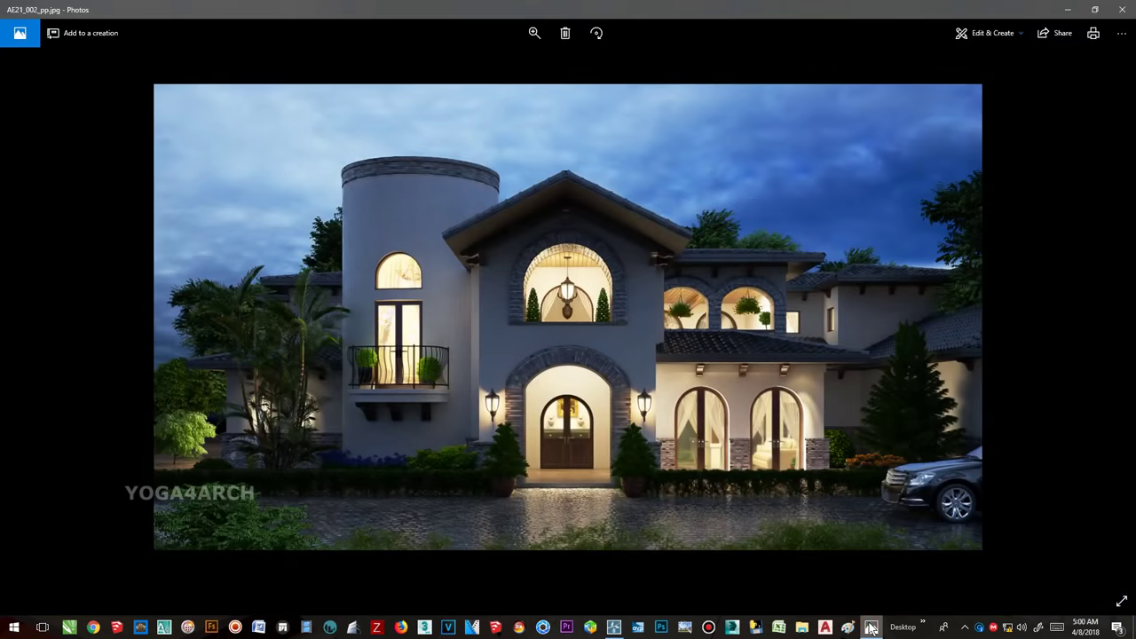
pyautogui.click(871, 627)
pyautogui.click(18, 110)
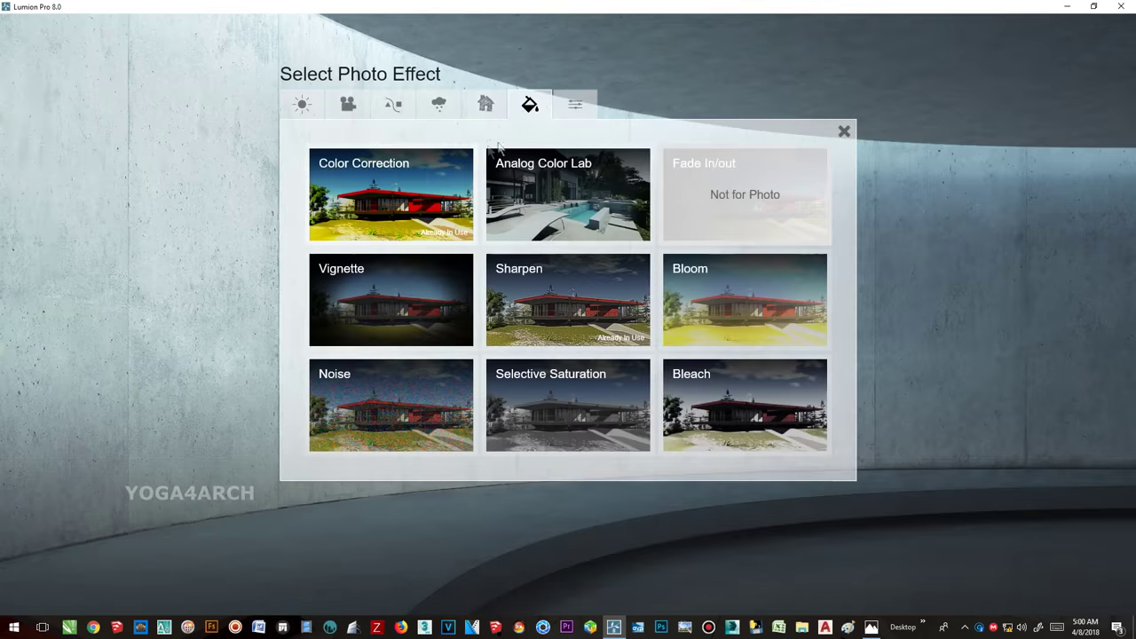
# - Add a Weather Sky and Clouds effect with sky brightness raised from 0.7 to 0.8
pyautogui.click(435, 105)
pyautogui.click(390, 191)
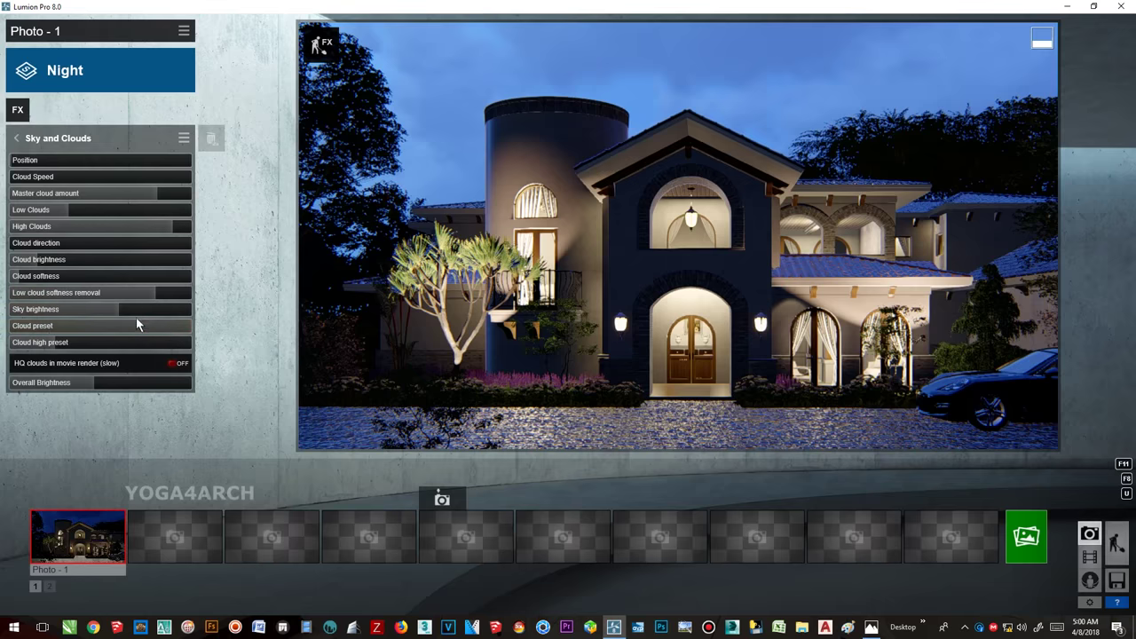
pyautogui.moveTo(139, 311)
pyautogui.mouseDown()
pyautogui.moveTo(150, 312)
pyautogui.moveTo(123, 311)
pyautogui.mouseUp()
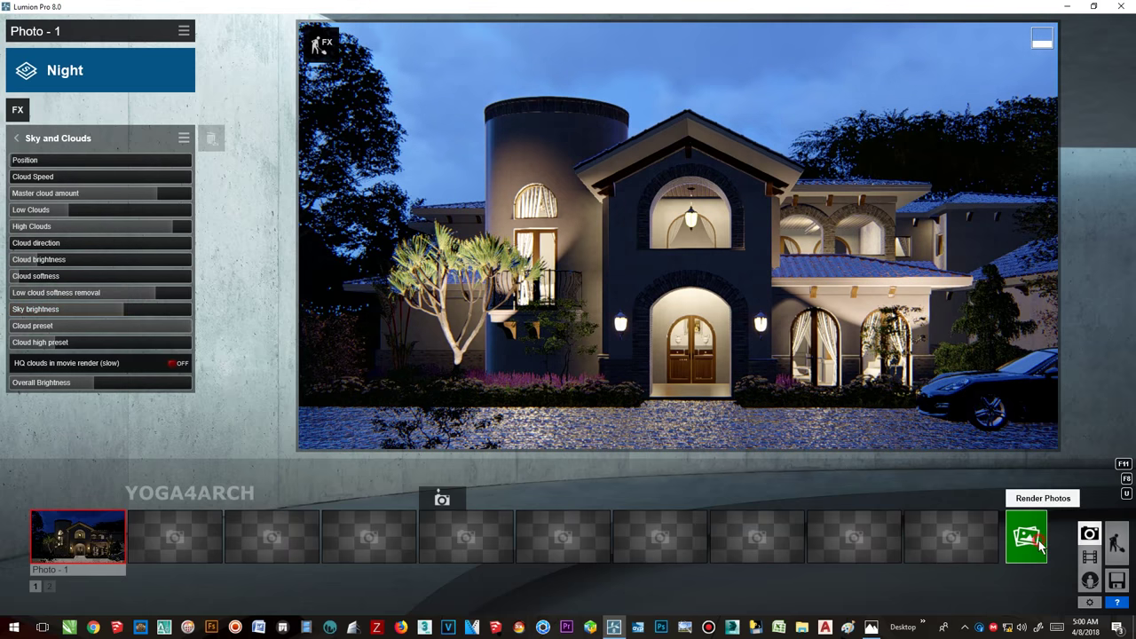
# - Render Photo-1 as a 1920x1080 JPG and nudge the camera view slightly upward
pyautogui.click(1026, 537)
pyautogui.click(446, 468)
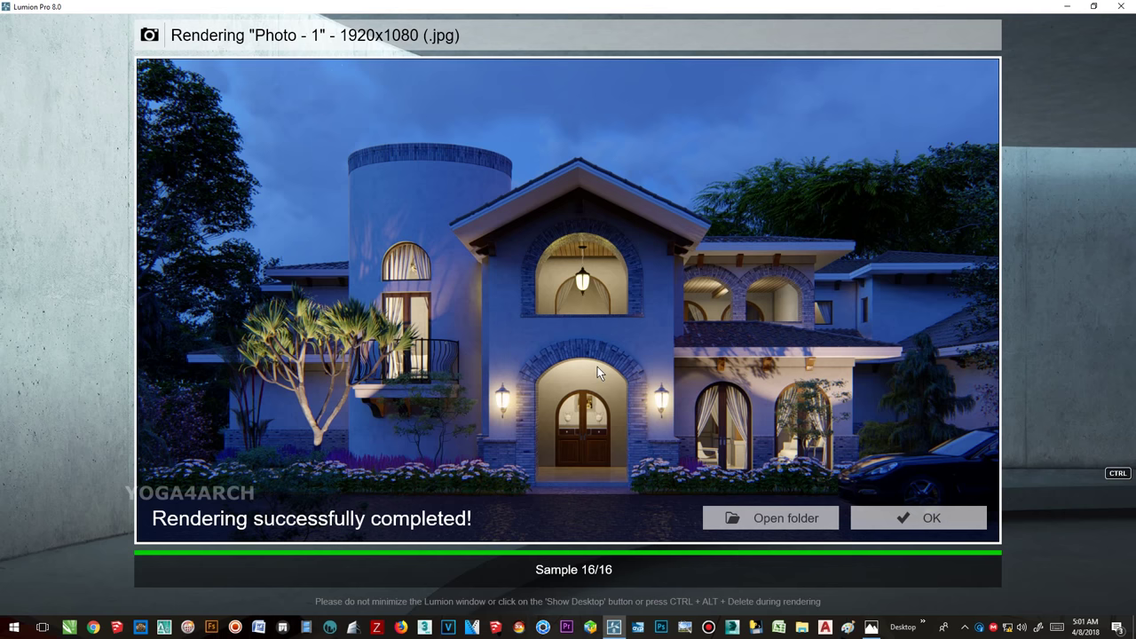
pyautogui.click(918, 517)
pyautogui.moveTo(910, 443); pyautogui.dragTo(910, 400, button='right')
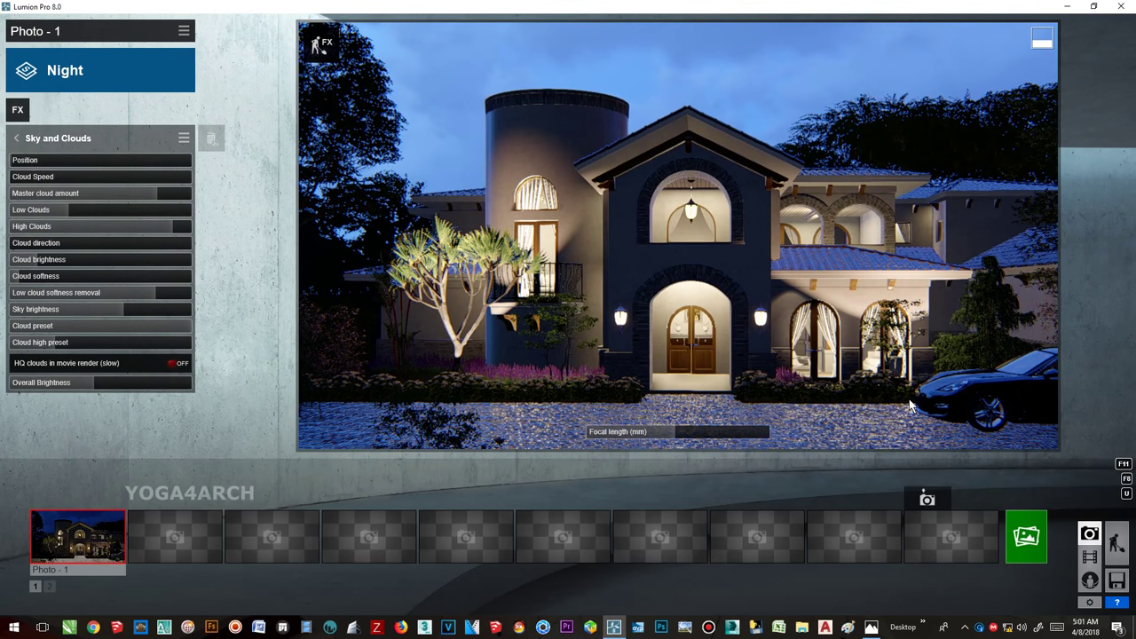
# - In Build mode, give the scene light a warm orange colour in Light Properties
pyautogui.moveTo(909, 407); pyautogui.dragTo(909, 399, button='right')
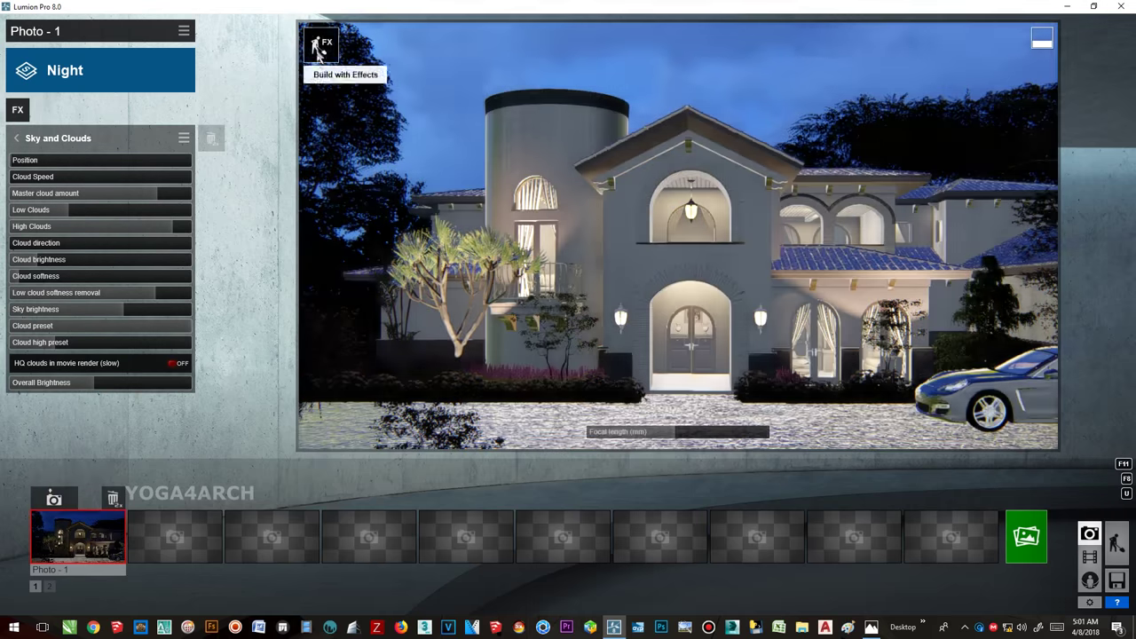
pyautogui.click(319, 42)
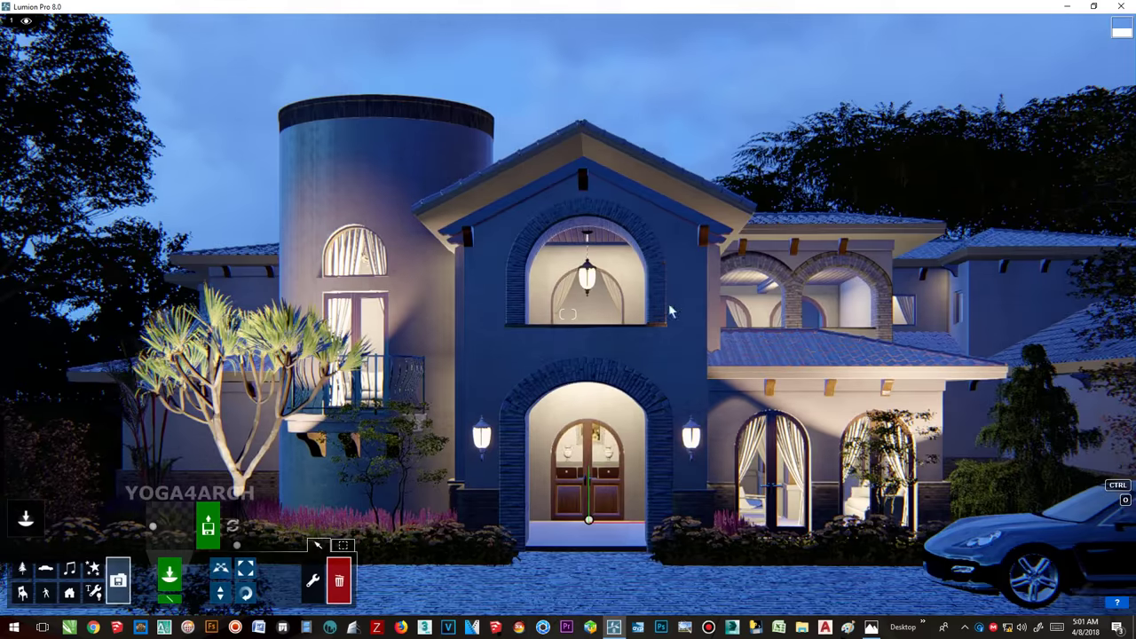
pyautogui.click(93, 592)
pyautogui.moveTo(959, 133); pyautogui.dragTo(952, 131)
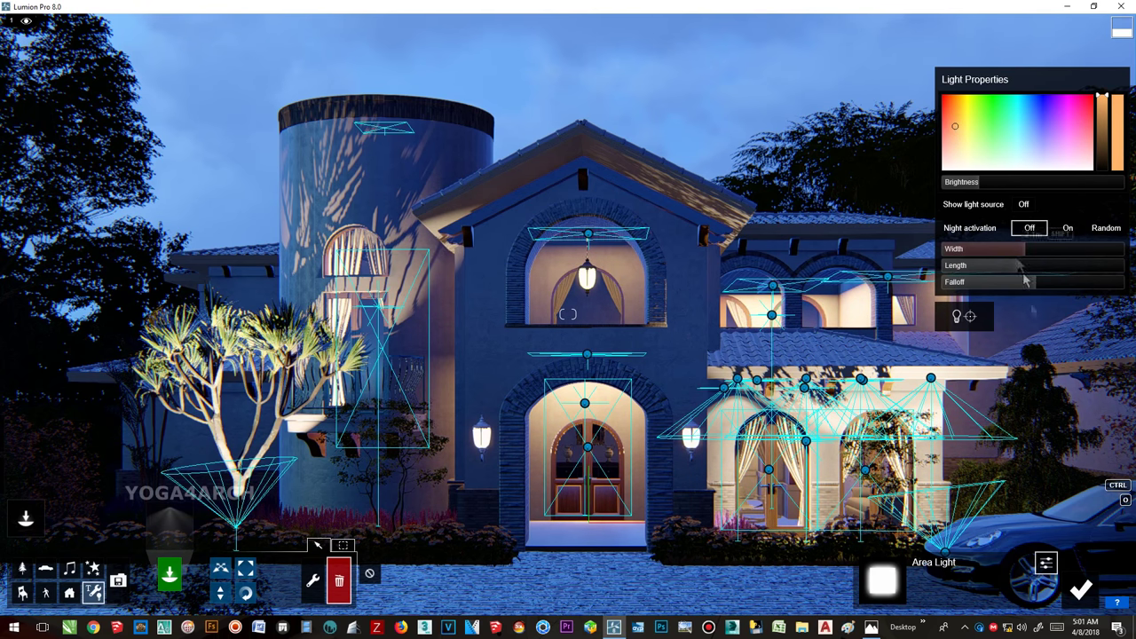
# - Render Photo-1 again as a 1920x1080 JPG, then return to scene editing
pyautogui.click(1080, 590)
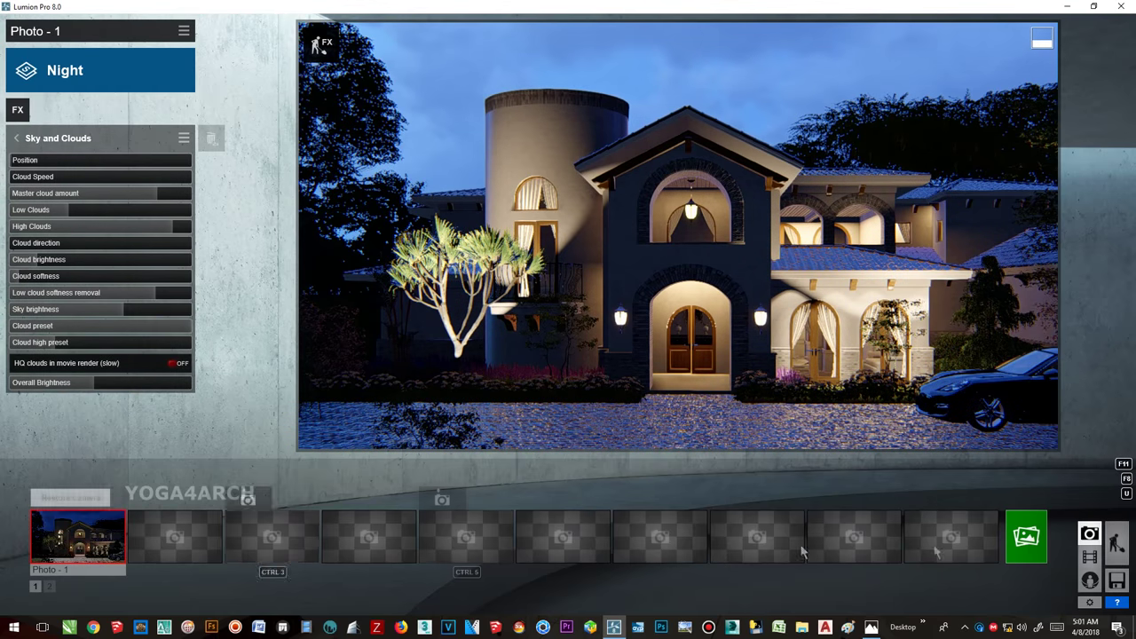
pyautogui.click(1026, 536)
pyautogui.click(431, 438)
pyautogui.click(781, 491)
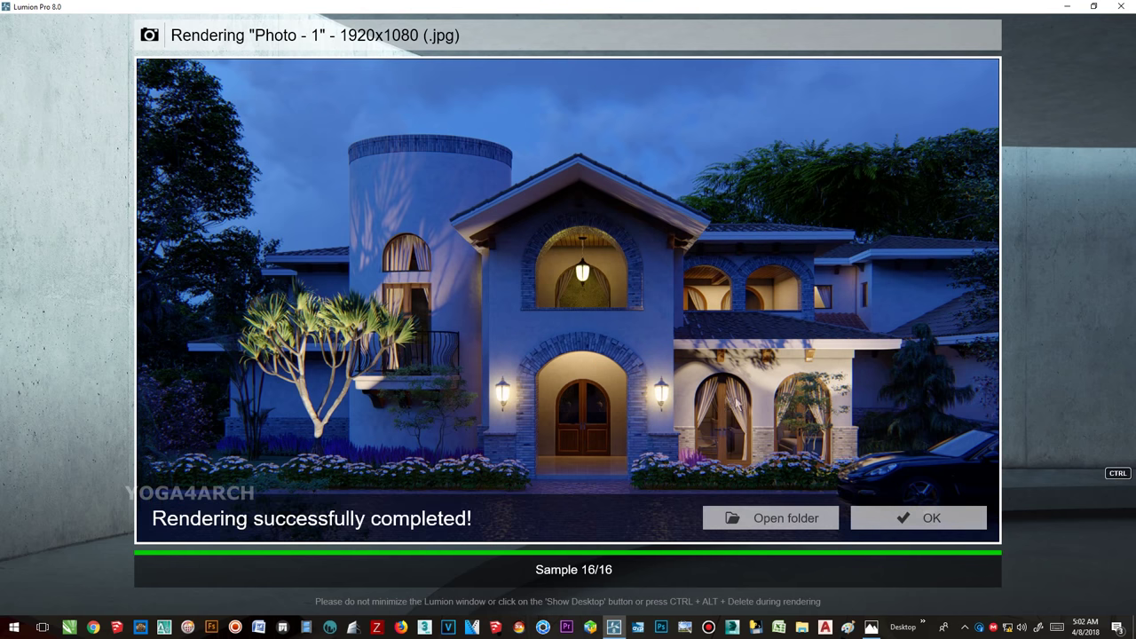
pyautogui.click(927, 519)
pyautogui.click(315, 49)
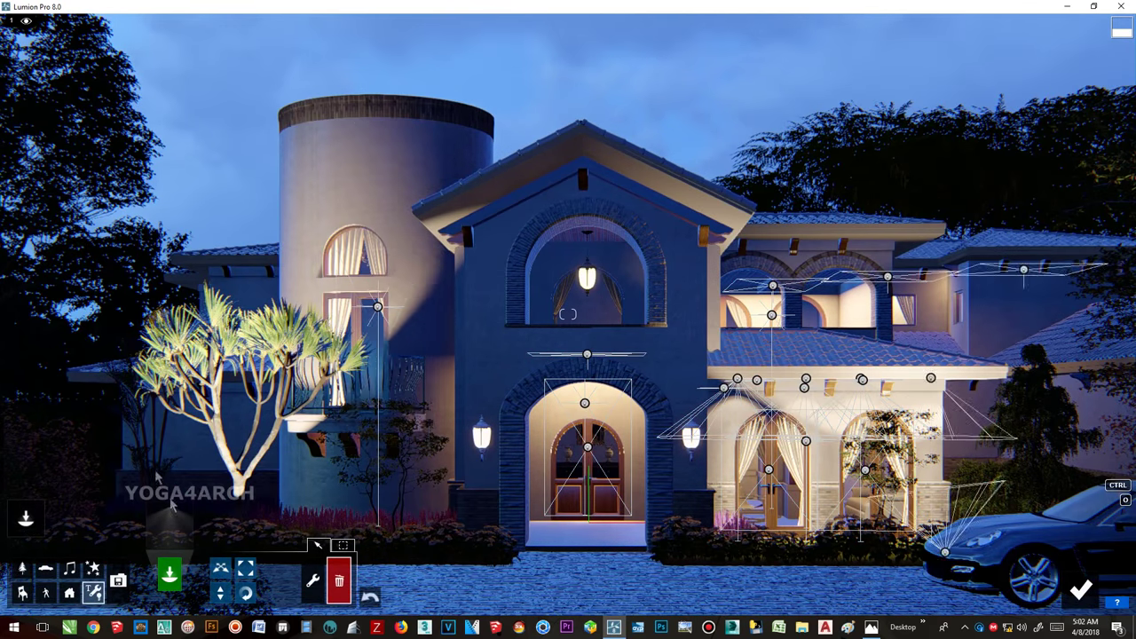
# - Raise the front-arch light's brightness to 13384.8 and dim the side-arch area light to 3.3
pyautogui.click(589, 235)
pyautogui.click(589, 235)
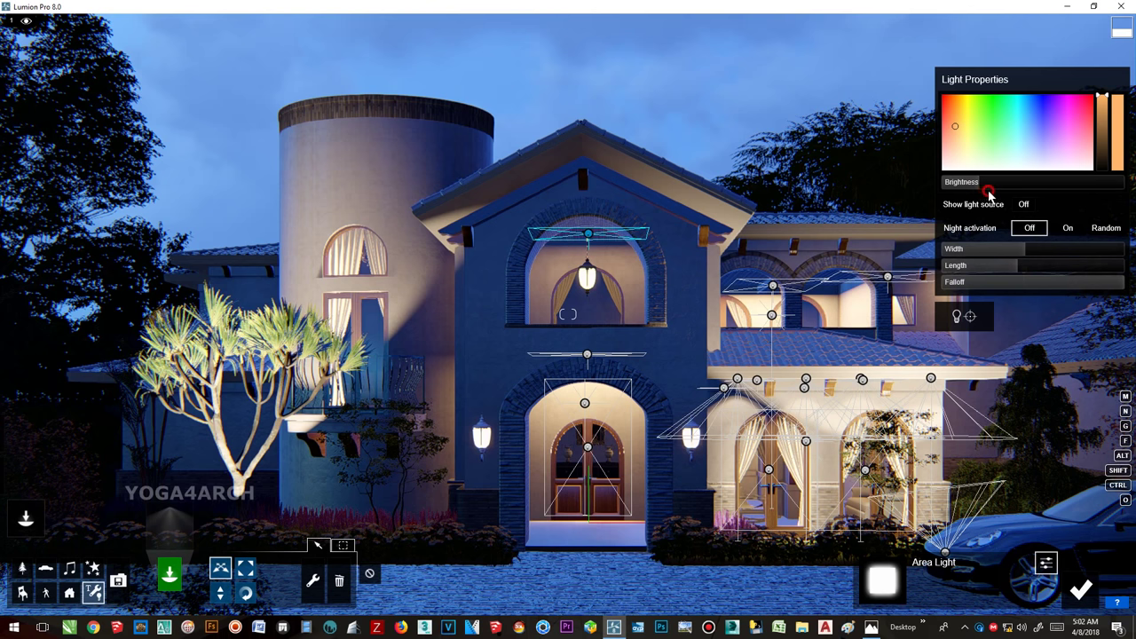
pyautogui.moveTo(984, 189)
pyautogui.mouseDown()
pyautogui.moveTo(1000, 186)
pyautogui.moveTo(976, 183)
pyautogui.moveTo(991, 183)
pyautogui.mouseUp()
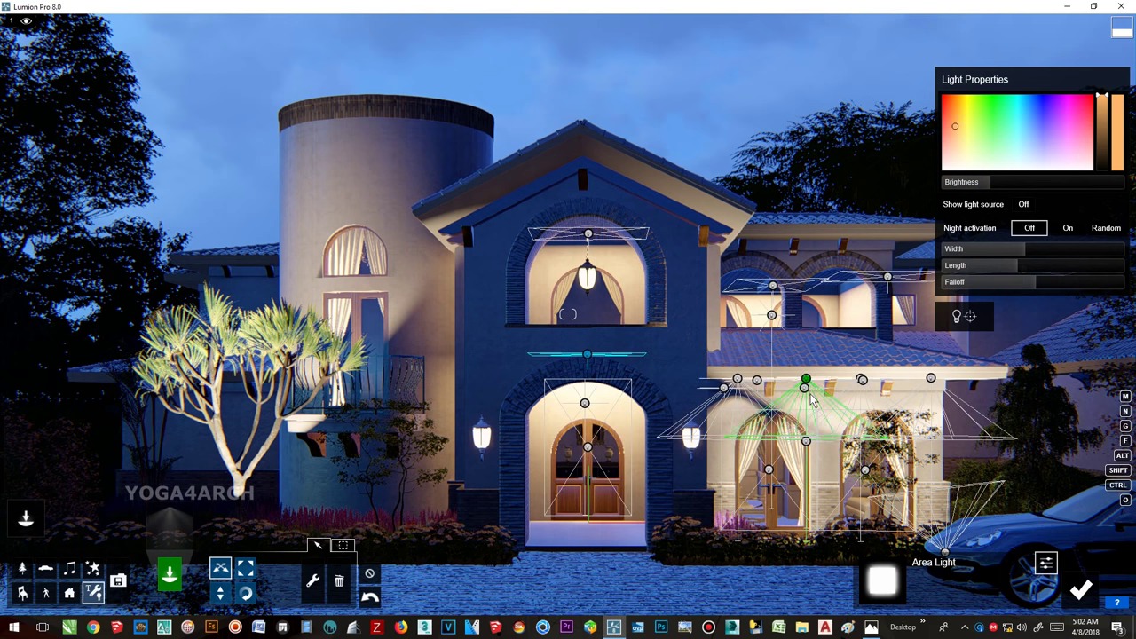
pyautogui.moveTo(1010, 183)
pyautogui.mouseDown()
pyautogui.moveTo(1047, 177)
pyautogui.moveTo(1036, 181)
pyautogui.mouseUp()
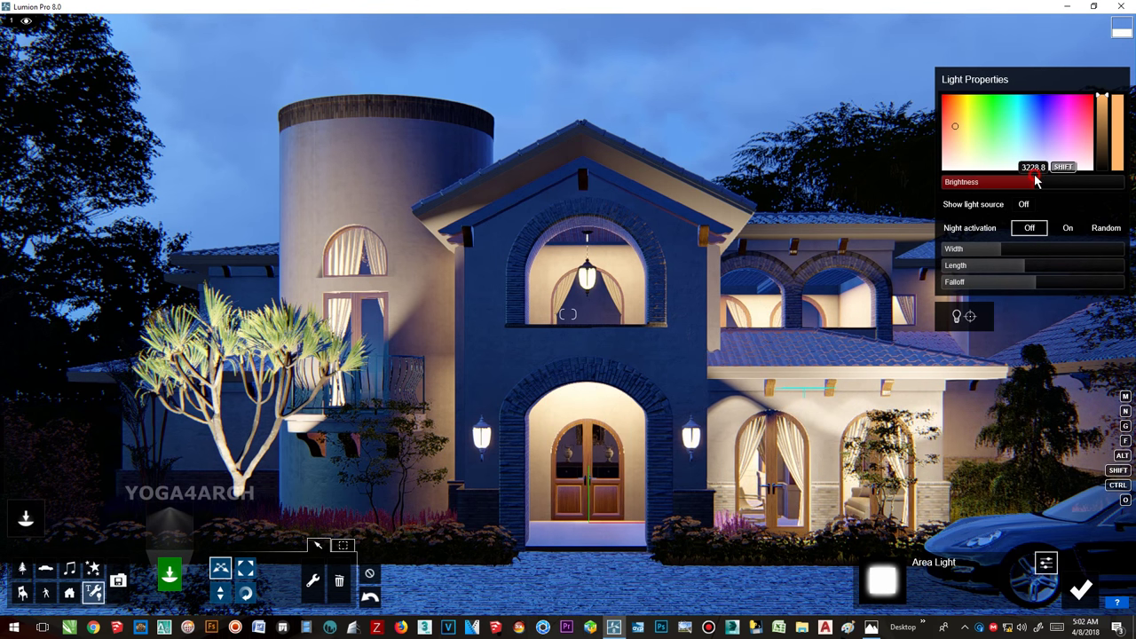
pyautogui.moveTo(1012, 183)
pyautogui.mouseDown()
pyautogui.moveTo(1067, 185)
pyautogui.moveTo(996, 216)
pyautogui.moveTo(1022, 216)
pyautogui.mouseUp()
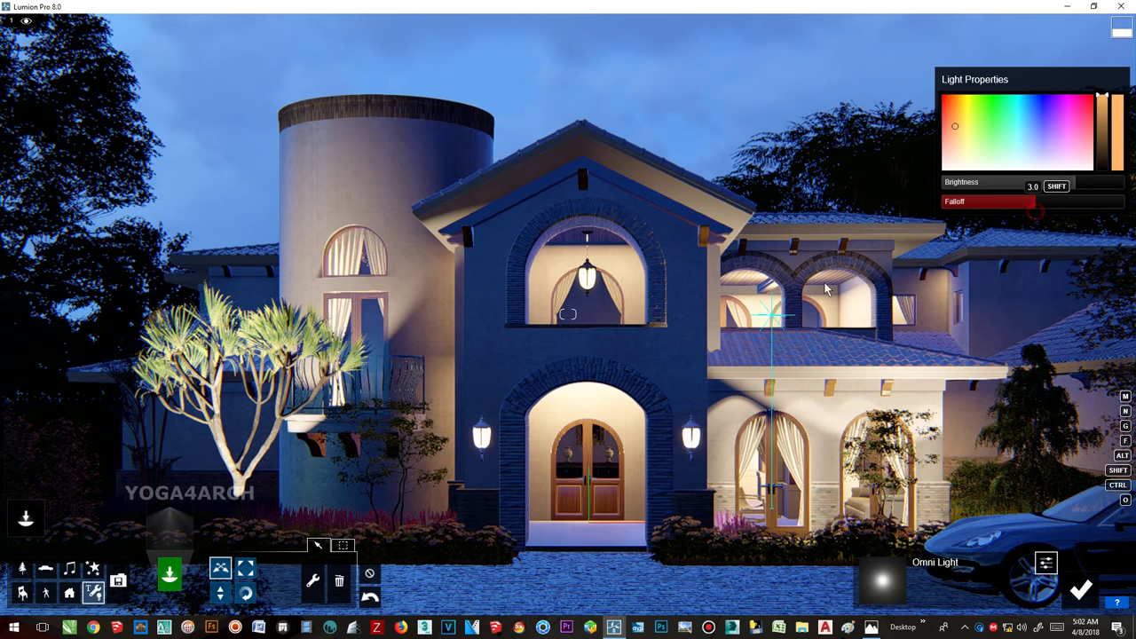
pyautogui.click(776, 291)
pyautogui.moveTo(979, 183); pyautogui.dragTo(973, 185)
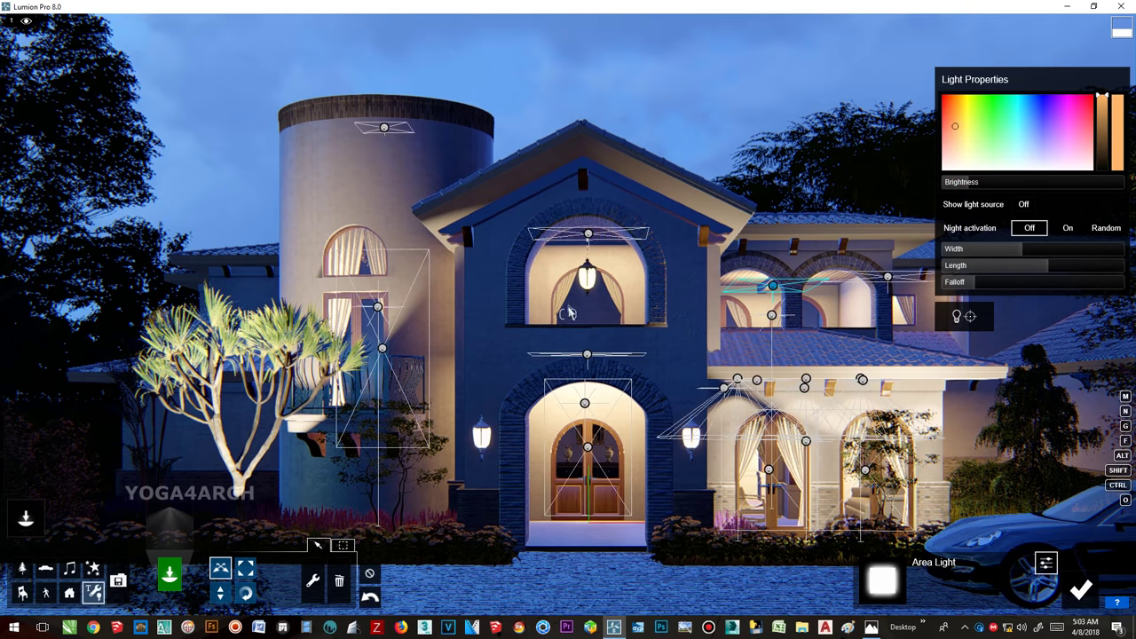
# - Push the entrance omni light near maximum (93673) and set the entrance area light to 1559.7
pyautogui.click(585, 404)
pyautogui.moveTo(985, 183); pyautogui.dragTo(1125, 186)
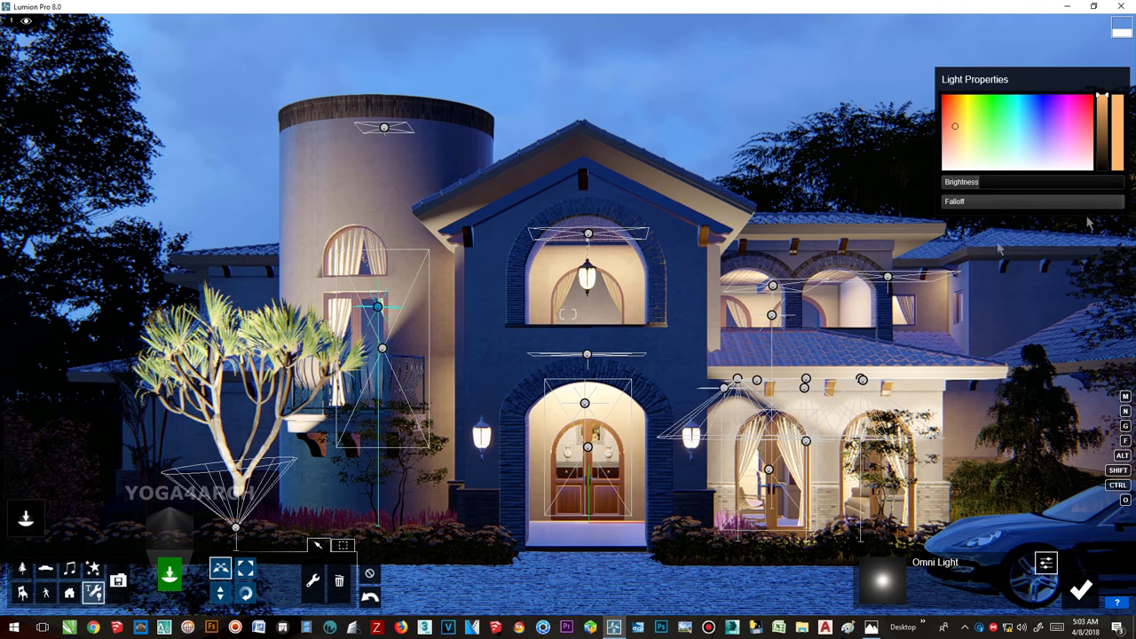
pyautogui.moveTo(1020, 182); pyautogui.dragTo(1124, 185)
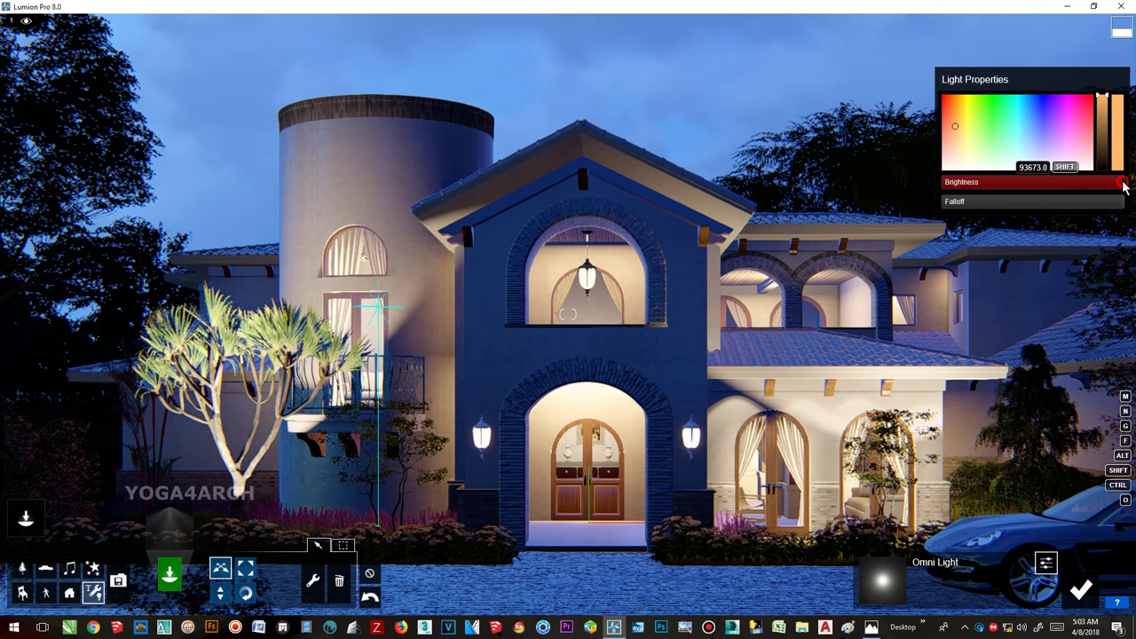
pyautogui.moveTo(1123, 184); pyautogui.dragTo(1025, 146)
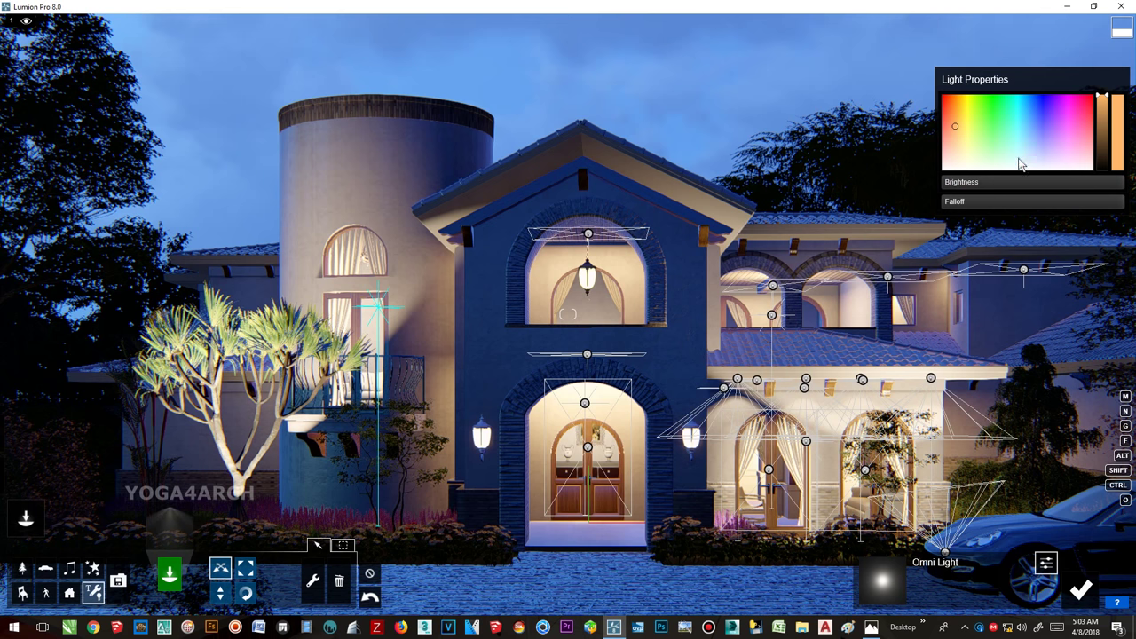
pyautogui.moveTo(984, 183)
pyautogui.mouseDown()
pyautogui.moveTo(1022, 185)
pyautogui.moveTo(979, 182)
pyautogui.mouseUp()
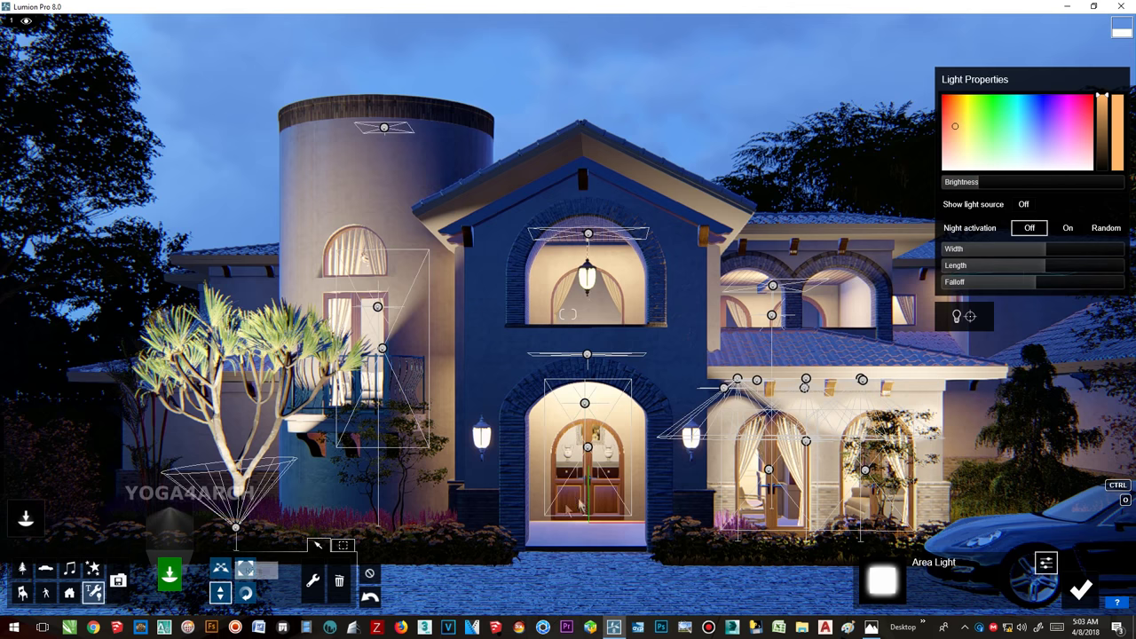
# - Move the entrance light above the doors and lift the tower light to the arched window
pyautogui.moveTo(592, 414); pyautogui.dragTo(590, 373)
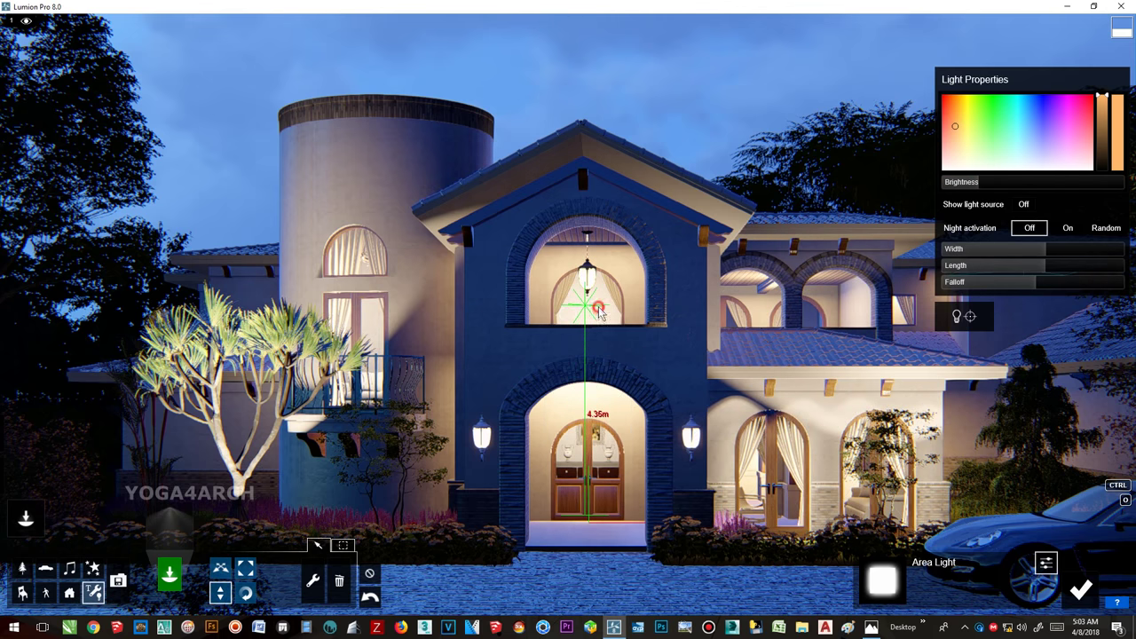
pyautogui.moveTo(600, 314); pyautogui.dragTo(608, 318)
pyautogui.moveTo(378, 306); pyautogui.dragTo(385, 262)
pyautogui.press('F11')
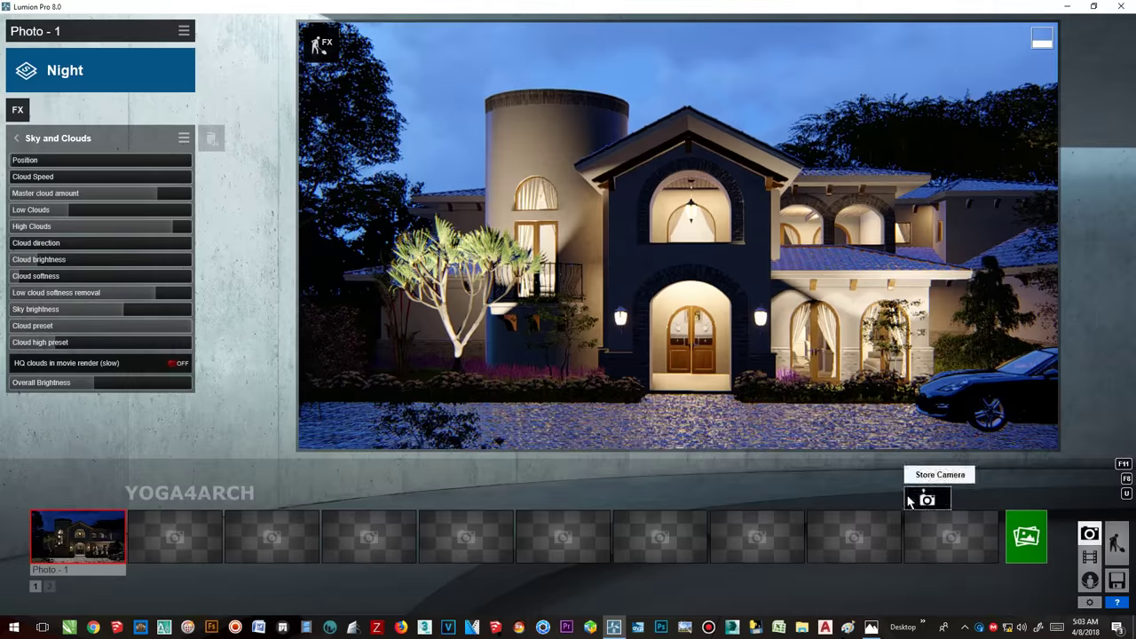
# - Render Photo - 1 at 1920x1080 as a JPG saved in the project folder
pyautogui.click(1026, 537)
pyautogui.click(450, 469)
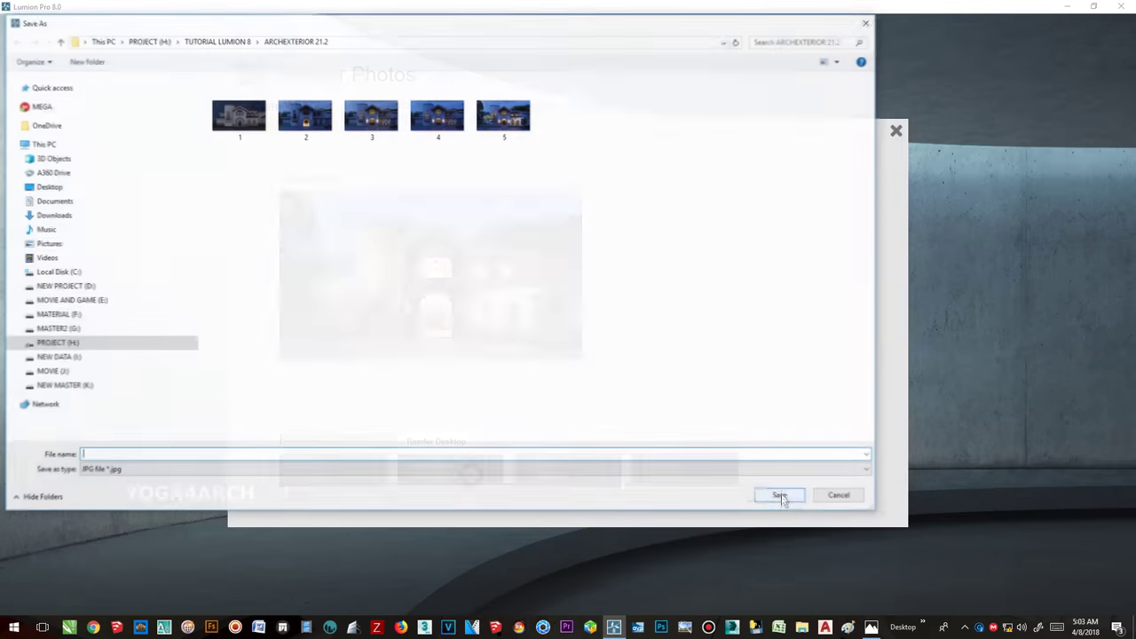
pyautogui.doubleClick(508, 133)
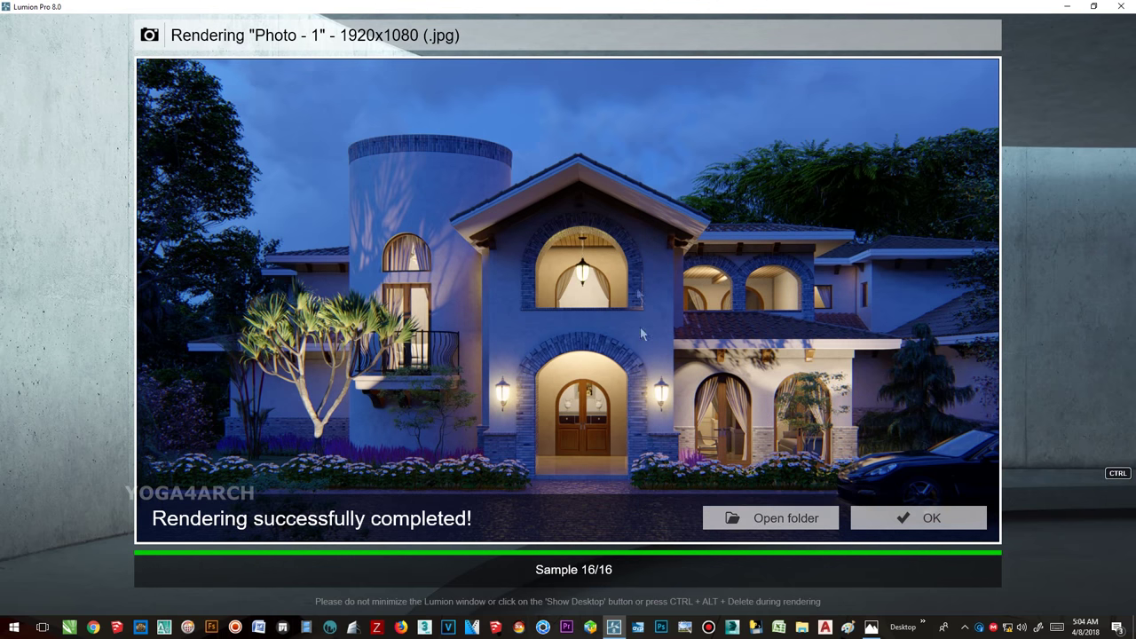
pyautogui.click(947, 517)
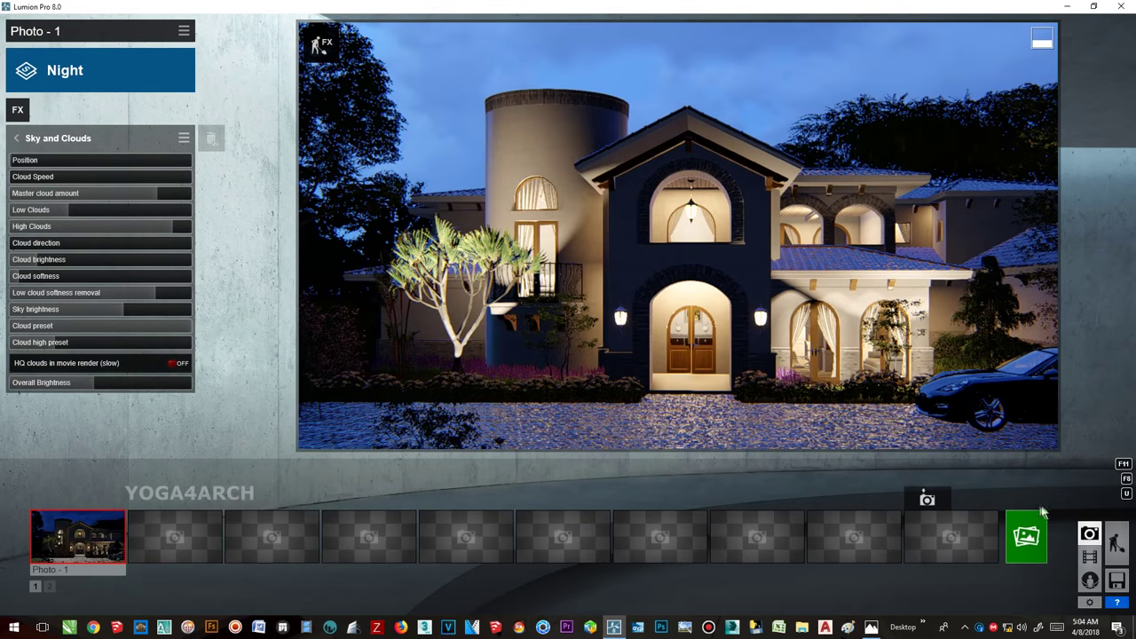
# - From a high aerial view, delete the large tree to the right of the house
pyautogui.click(1116, 541)
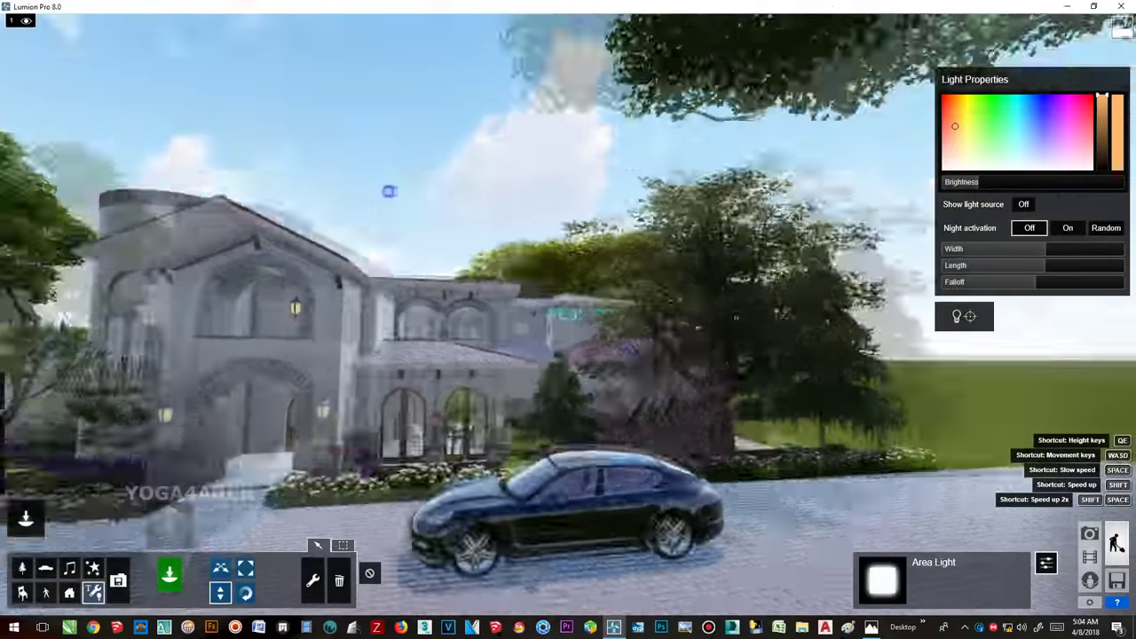
pyautogui.hotkey('ctrl', '1')
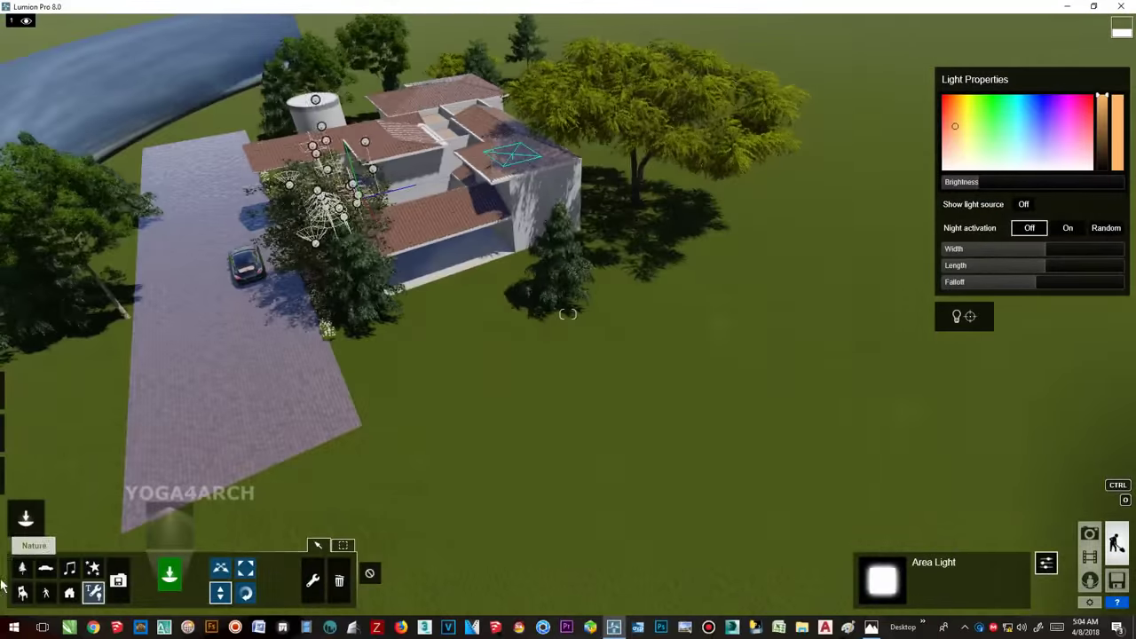
pyautogui.click(22, 568)
pyautogui.click(339, 580)
pyautogui.click(554, 293)
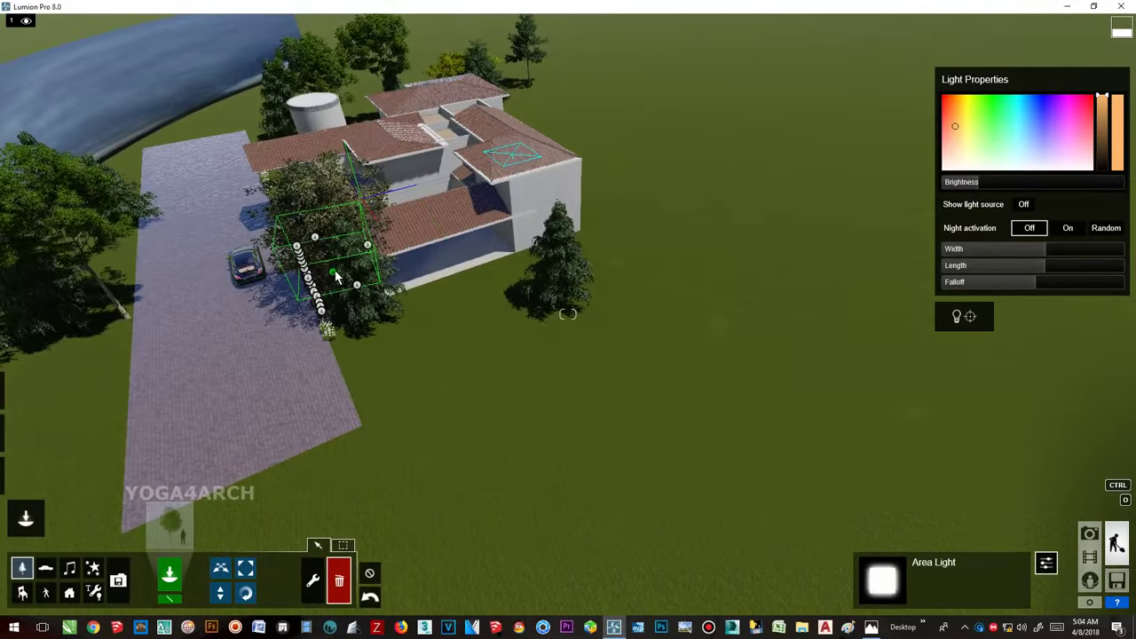
# - Move the EuropeanBeech tree off the roof onto the lawn at right, then return to photo view
pyautogui.moveTo(335, 278); pyautogui.dragTo(355, 266, button='right')
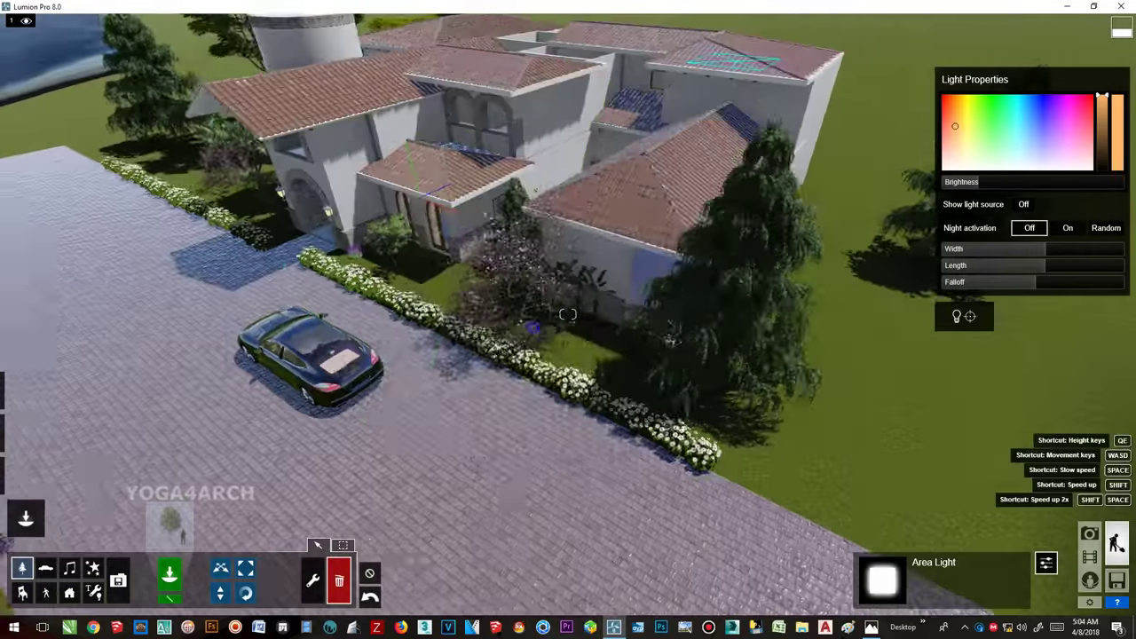
pyautogui.hotkey('ctrl', '2')
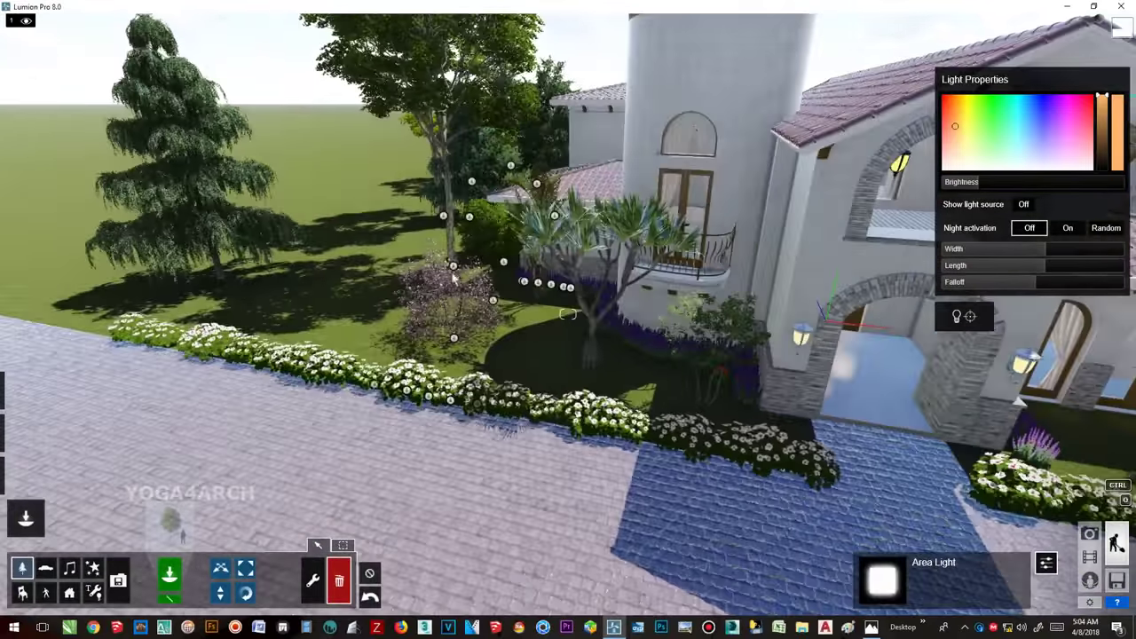
pyautogui.moveTo(453, 276); pyautogui.dragTo(369, 302, button='right')
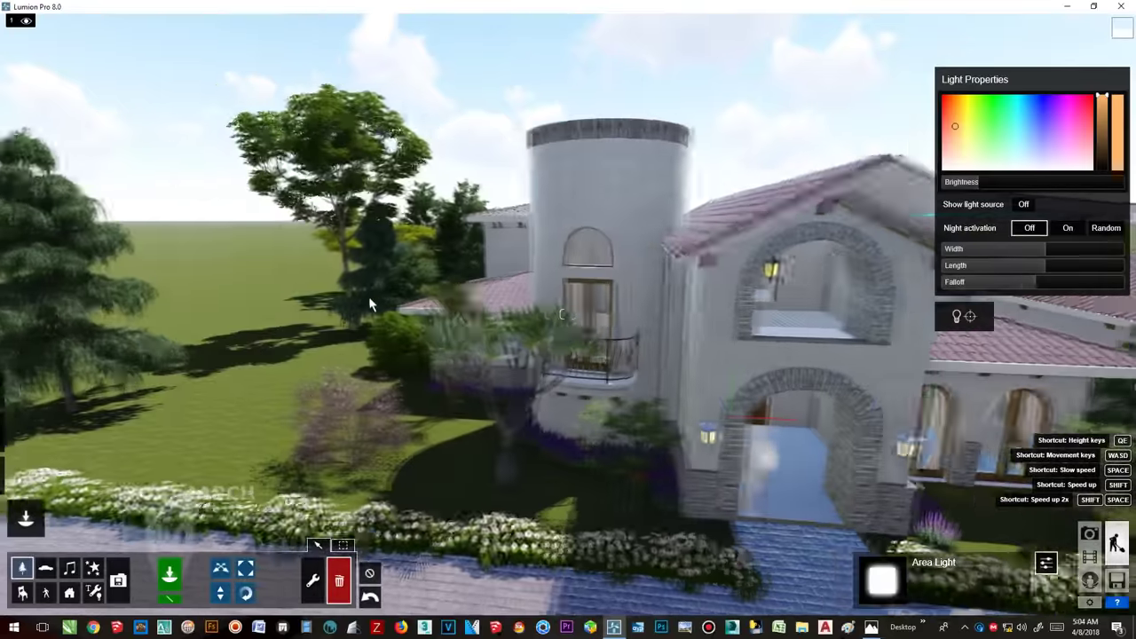
pyautogui.hotkey('ctrl', '0')
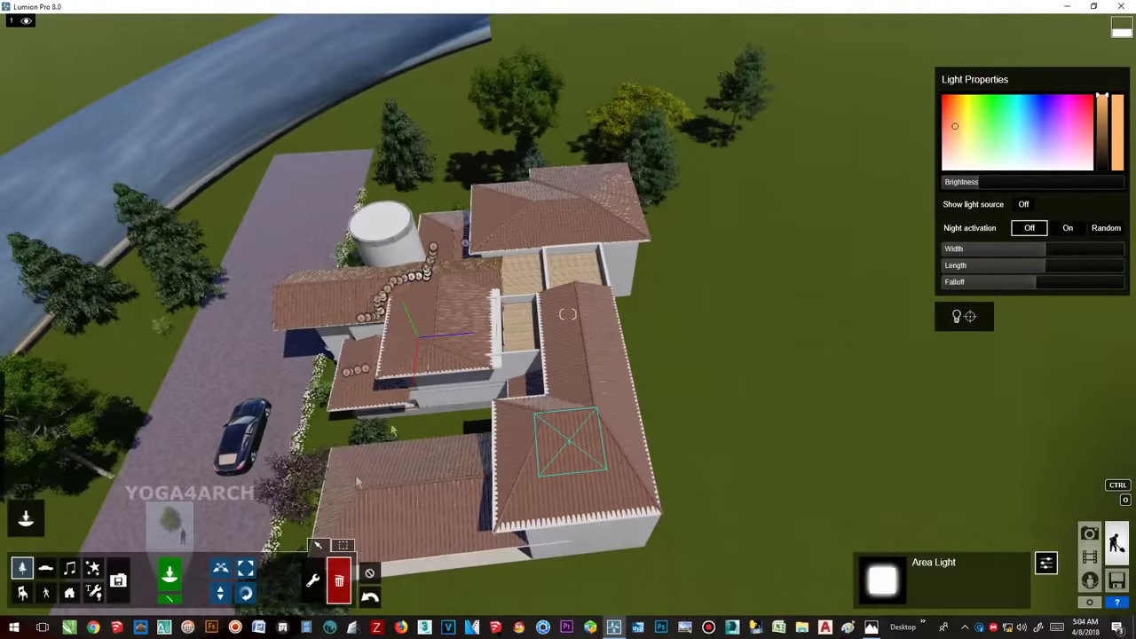
pyautogui.click(221, 568)
pyautogui.moveTo(529, 189); pyautogui.dragTo(684, 471)
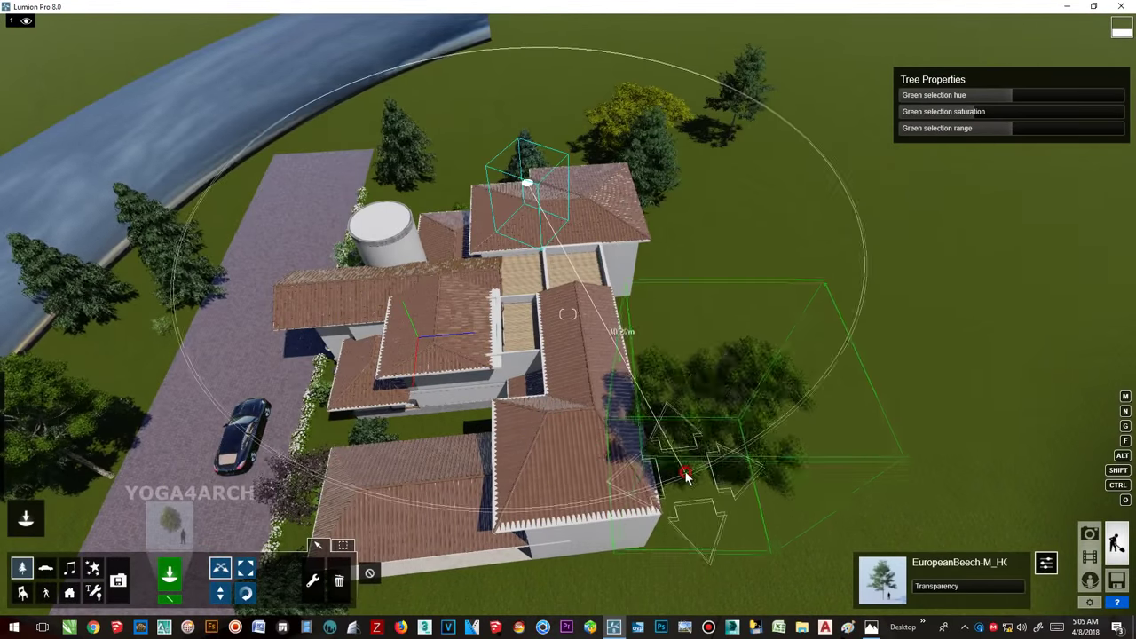
pyautogui.click(1089, 533)
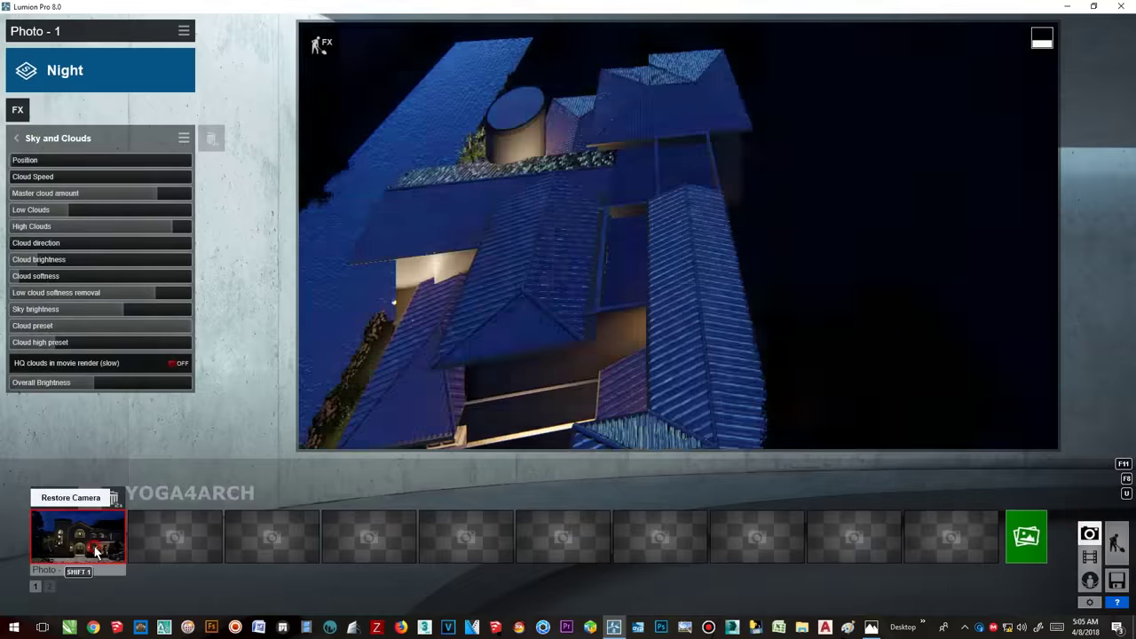
# - Restore the Photo - 1 camera and slightly shrink the LondonPlane_L tree behind the house
pyautogui.click(71, 497)
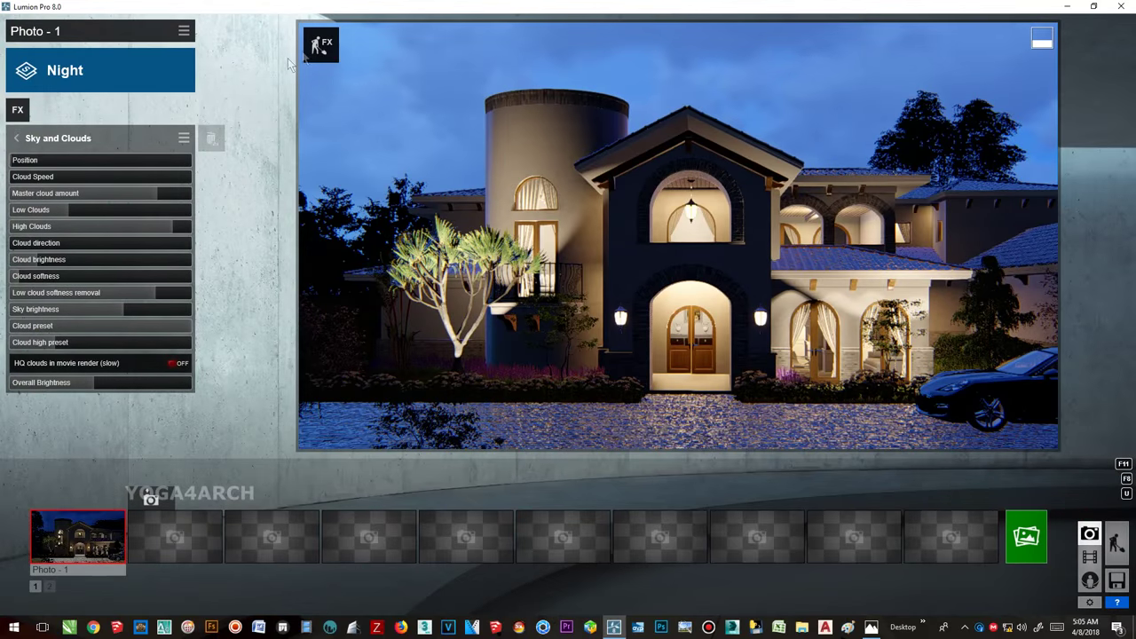
pyautogui.click(1116, 540)
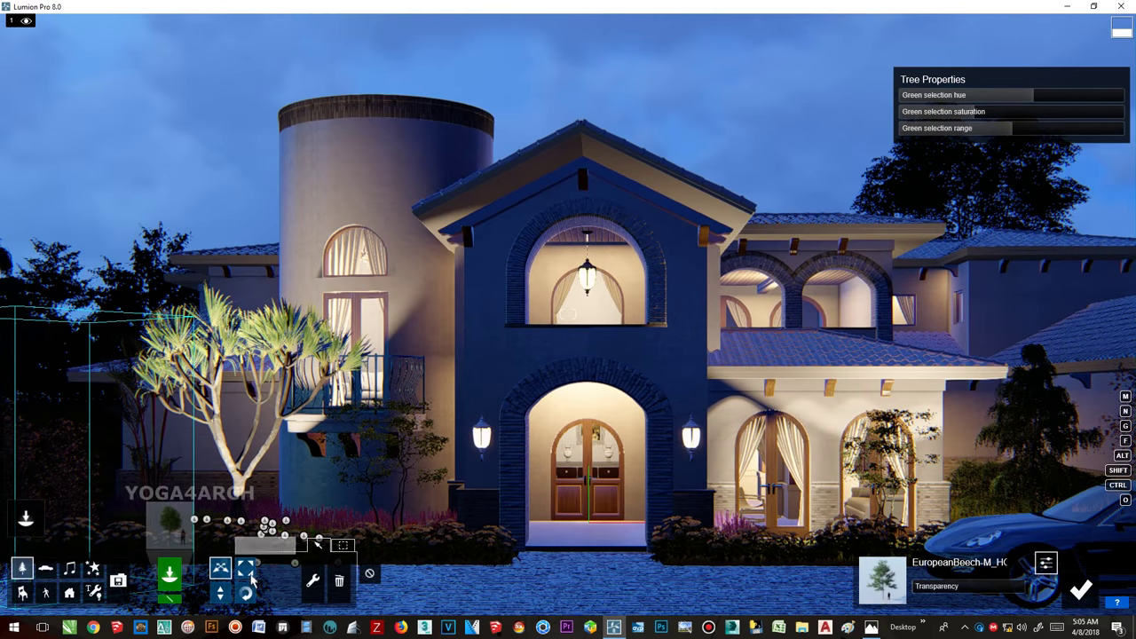
pyautogui.click(248, 574)
pyautogui.click(959, 480)
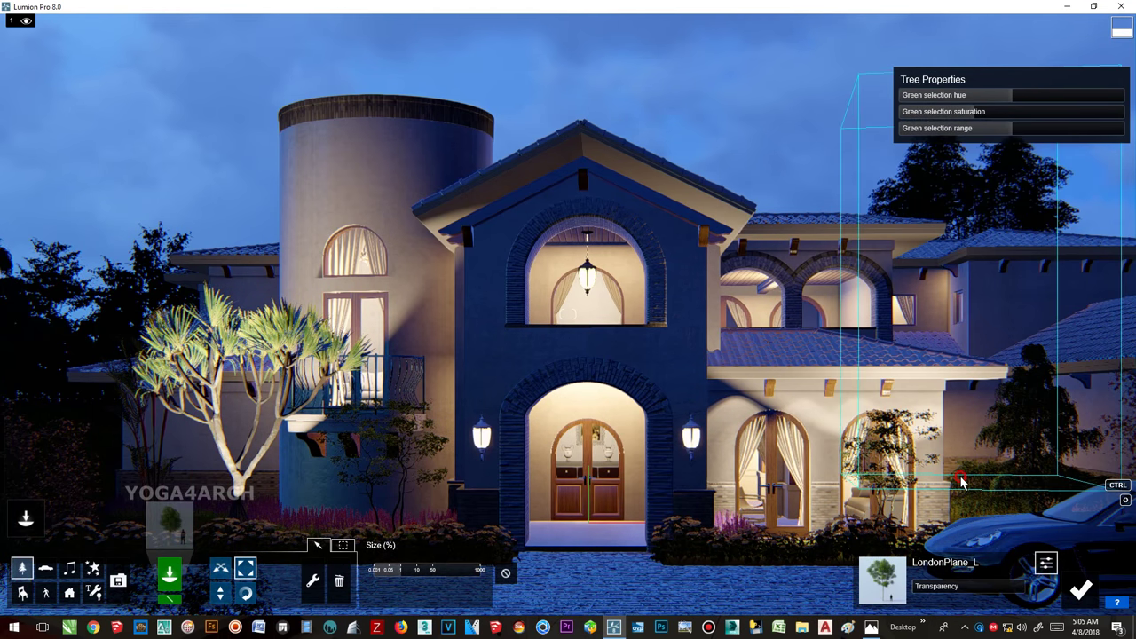
pyautogui.moveTo(960, 480); pyautogui.dragTo(959, 483)
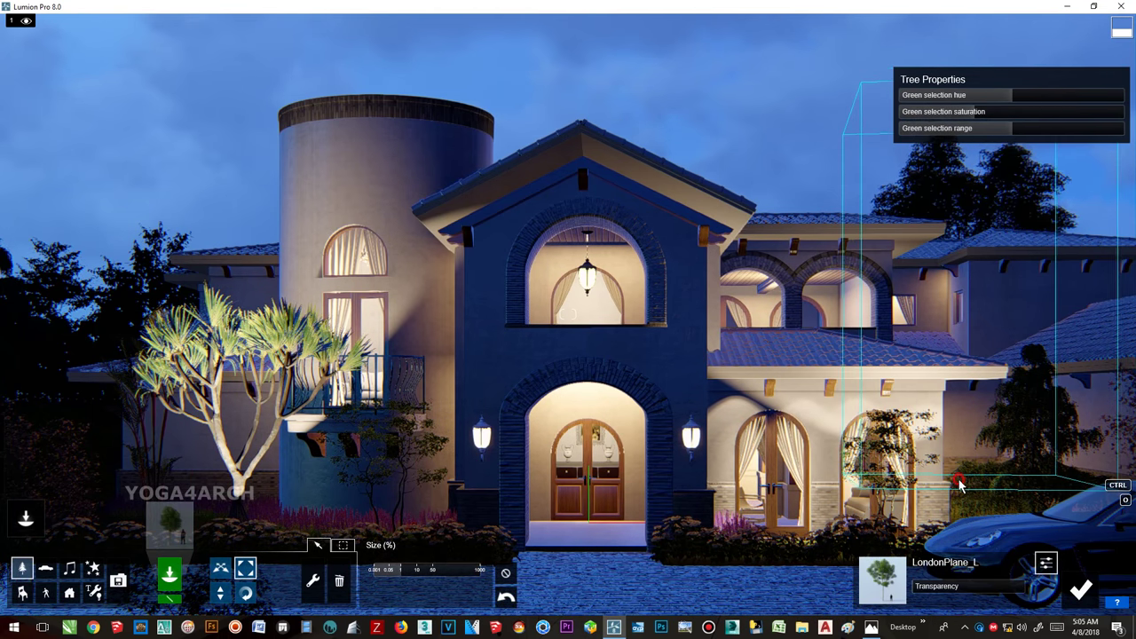
# - Check the shot in photo view, then return to a wide overview of the house in Build mode
pyautogui.click(1077, 593)
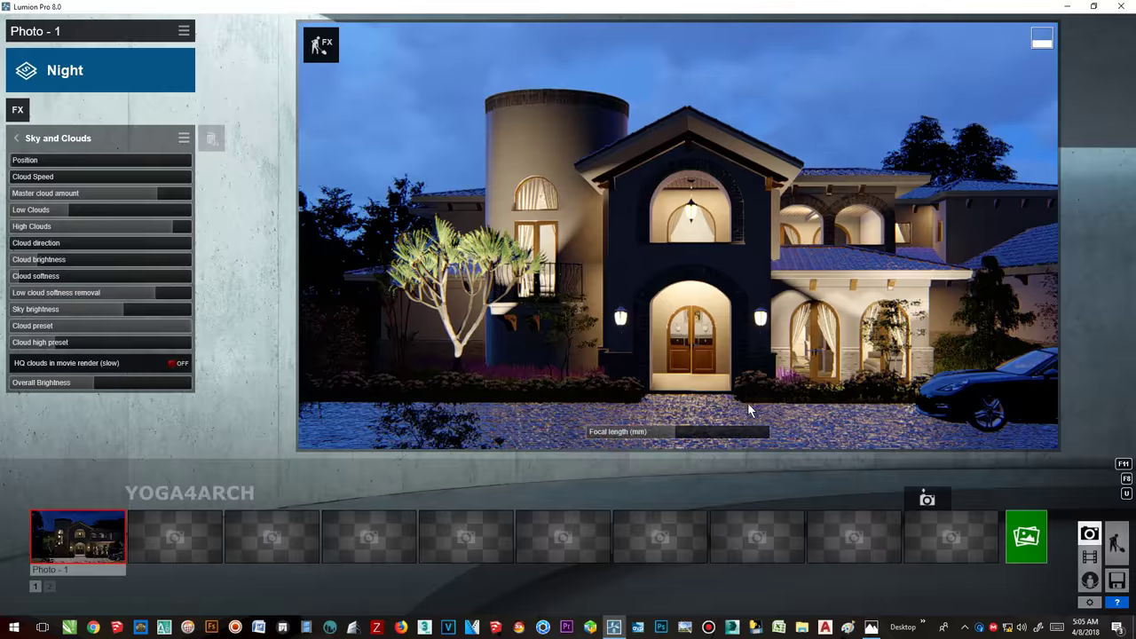
pyautogui.click(1115, 541)
pyautogui.moveTo(581, 383); pyautogui.dragTo(582, 377, button='right')
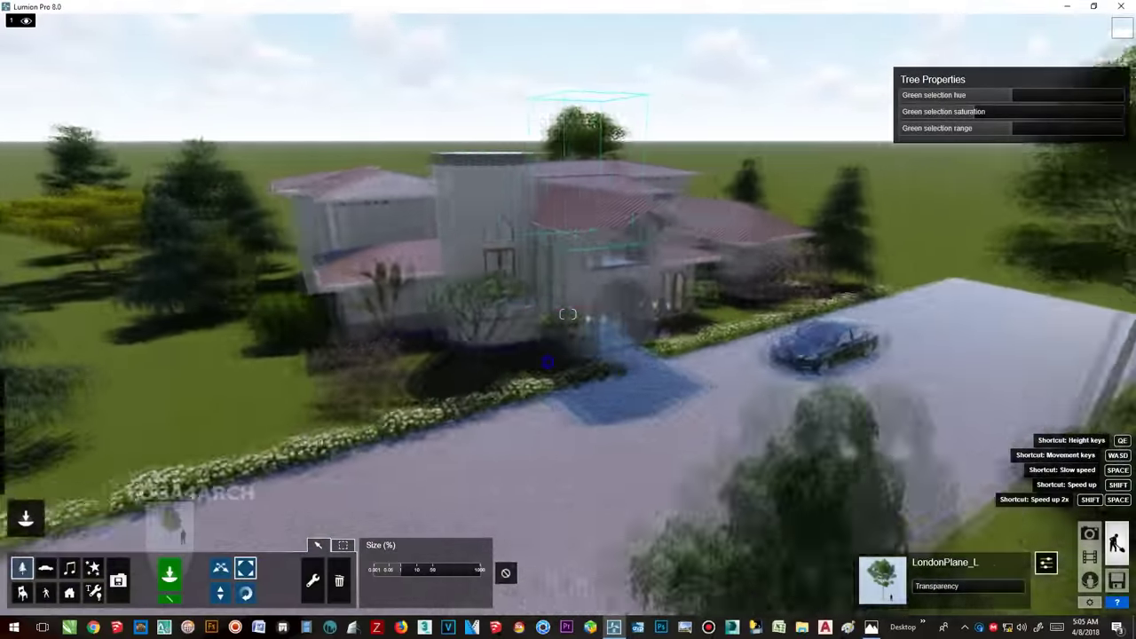
pyautogui.moveTo(581, 377); pyautogui.dragTo(581, 377, button='right')
pyautogui.click(93, 592)
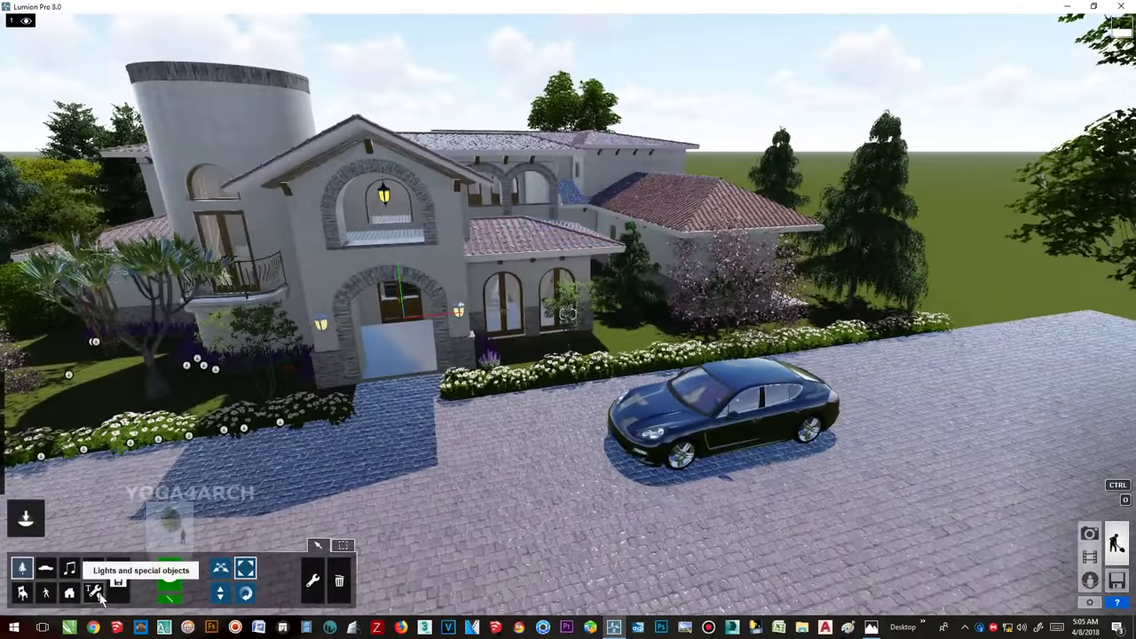
# - Place an area light in the side-wall arch opening and rotate it to about -148 degrees
pyautogui.click(220, 568)
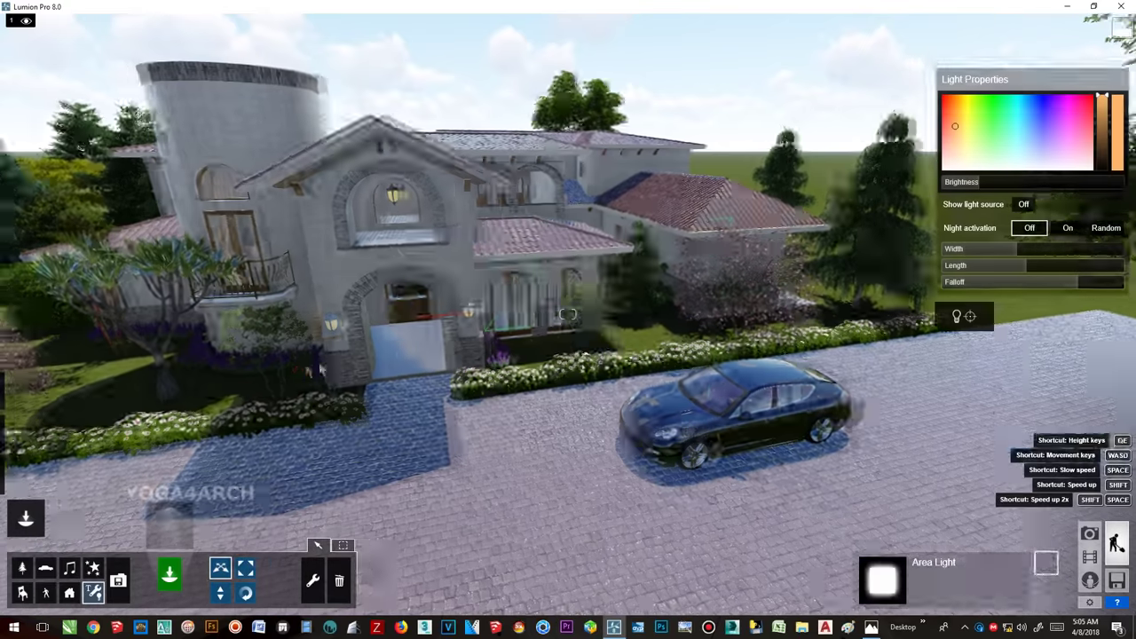
pyautogui.moveTo(321, 369); pyautogui.dragTo(237, 346, button='right')
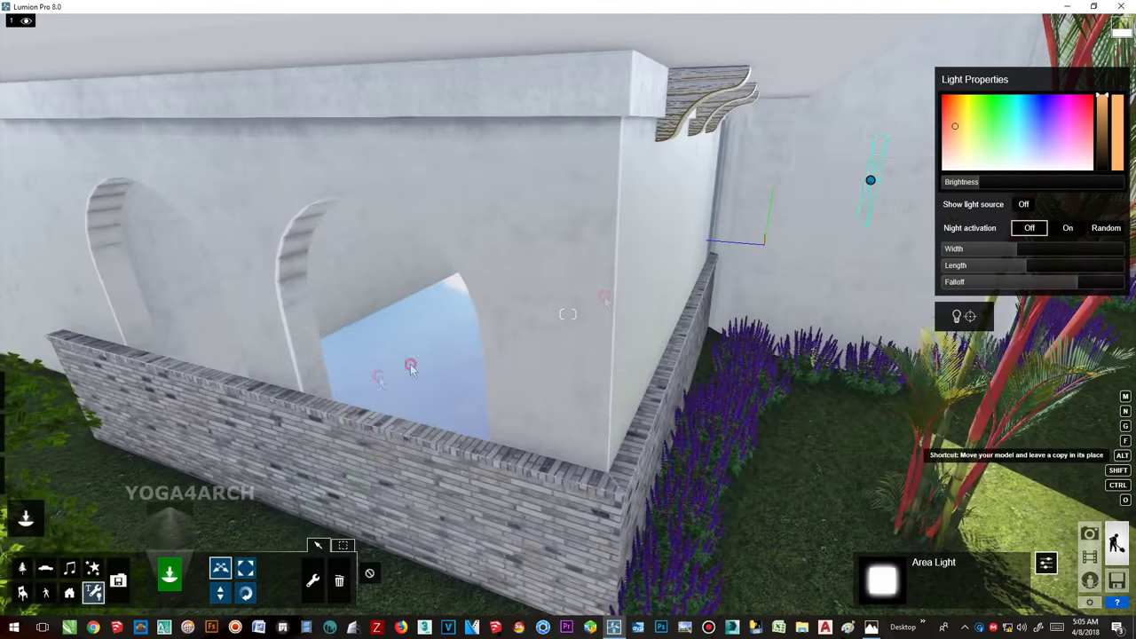
pyautogui.click(383, 385)
pyautogui.click(246, 594)
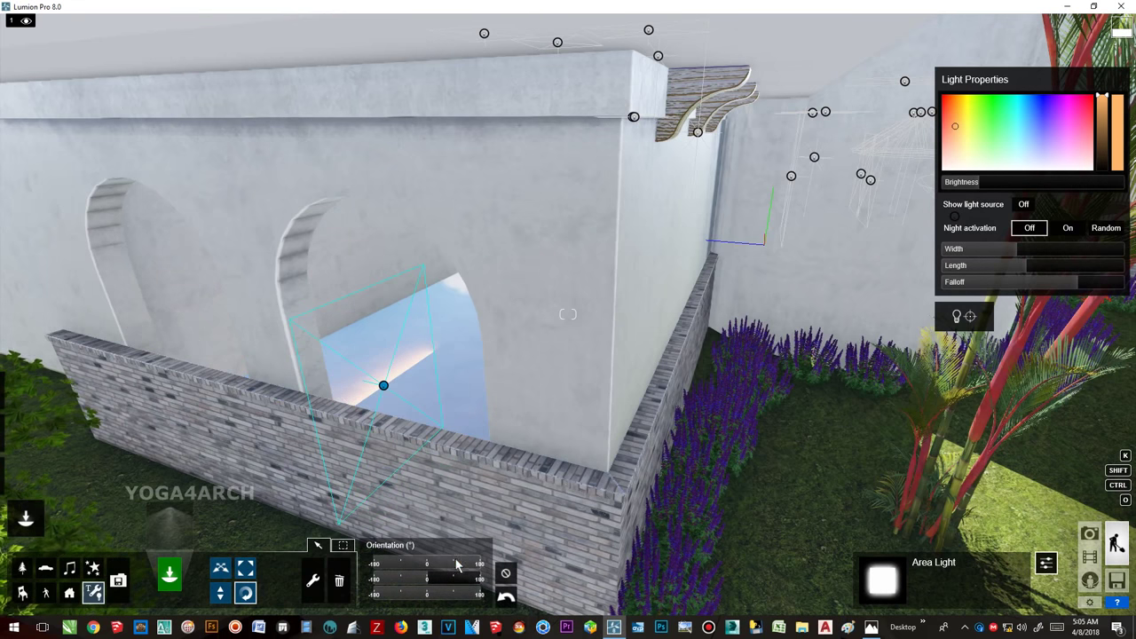
pyautogui.moveTo(456, 564); pyautogui.dragTo(385, 563)
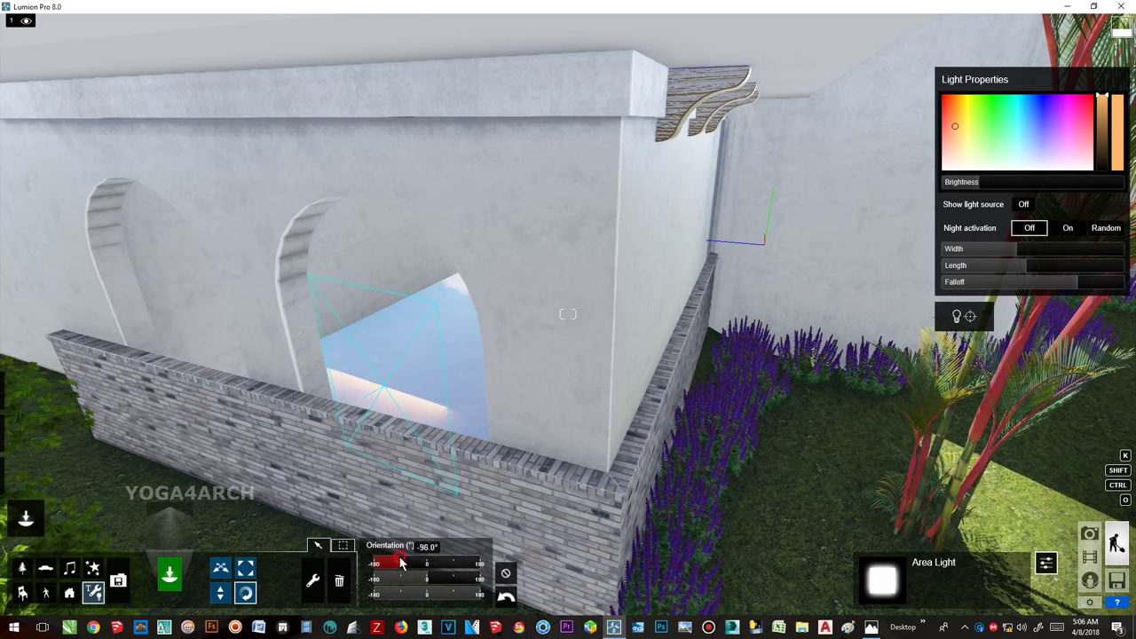
# - Position the loggia area light at mid-wall, lengthen it to 2.8m and brighten it
pyautogui.moveTo(423, 404); pyautogui.dragTo(474, 454, button='right')
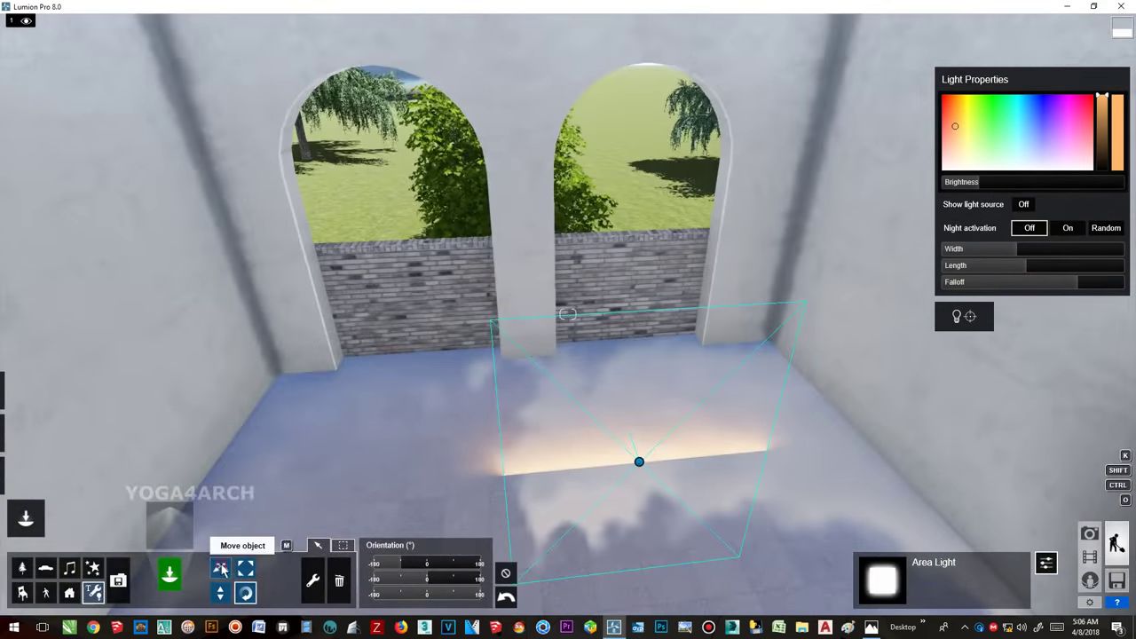
pyautogui.click(220, 567)
pyautogui.moveTo(643, 468)
pyautogui.mouseDown()
pyautogui.moveTo(583, 432)
pyautogui.moveTo(530, 367)
pyautogui.mouseUp()
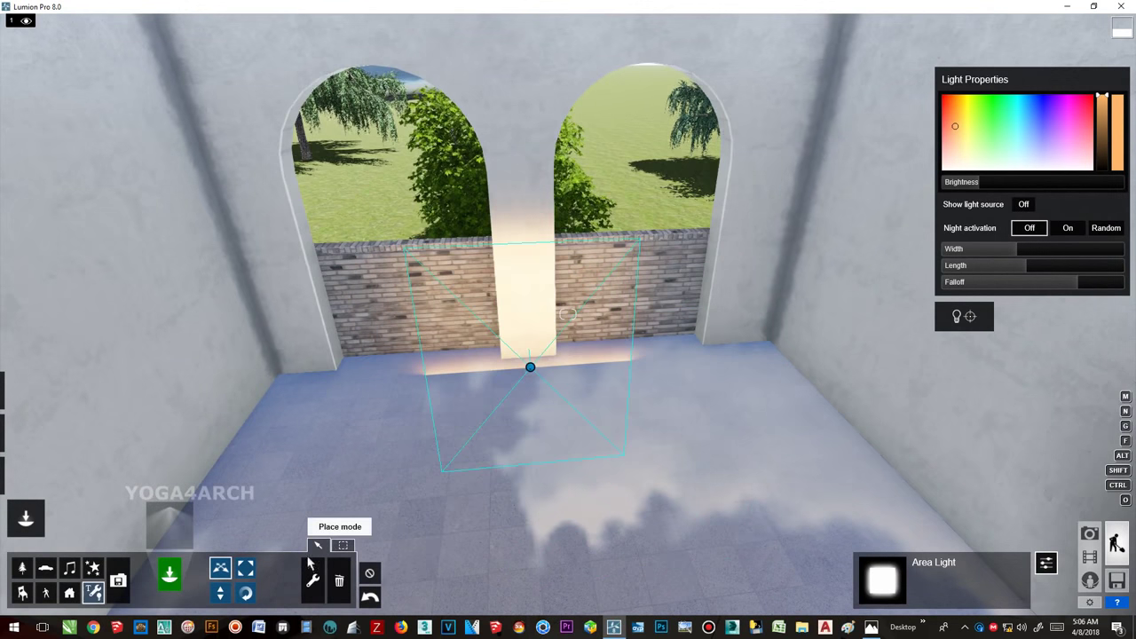
pyautogui.moveTo(1034, 264); pyautogui.dragTo(1051, 258)
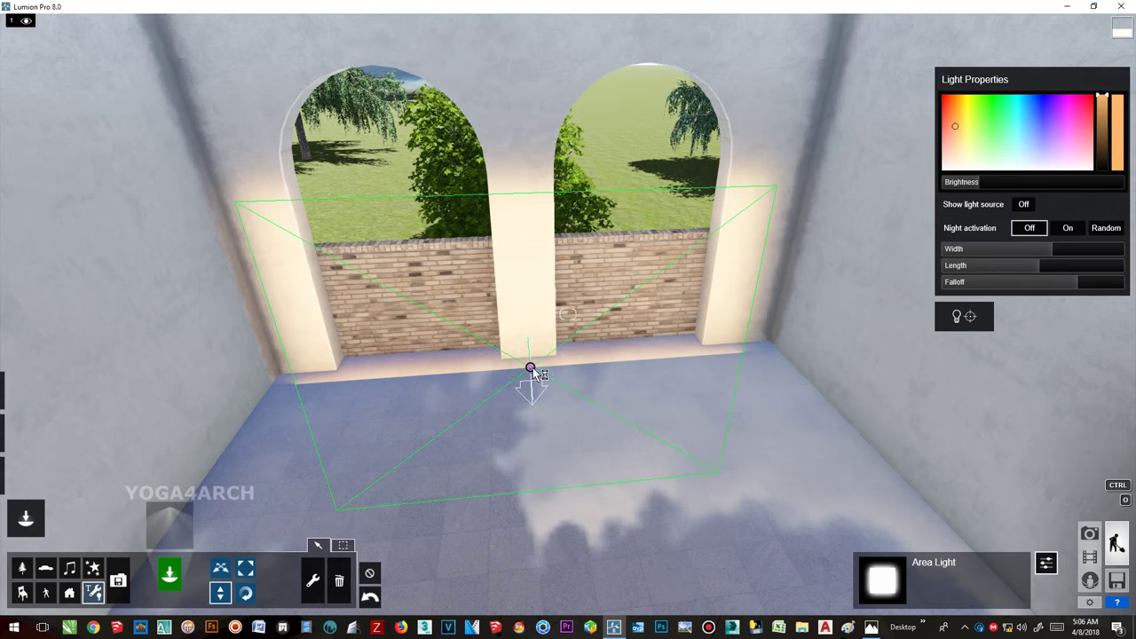
pyautogui.moveTo(530, 368); pyautogui.dragTo(525, 253)
pyautogui.moveTo(976, 188); pyautogui.dragTo(985, 188)
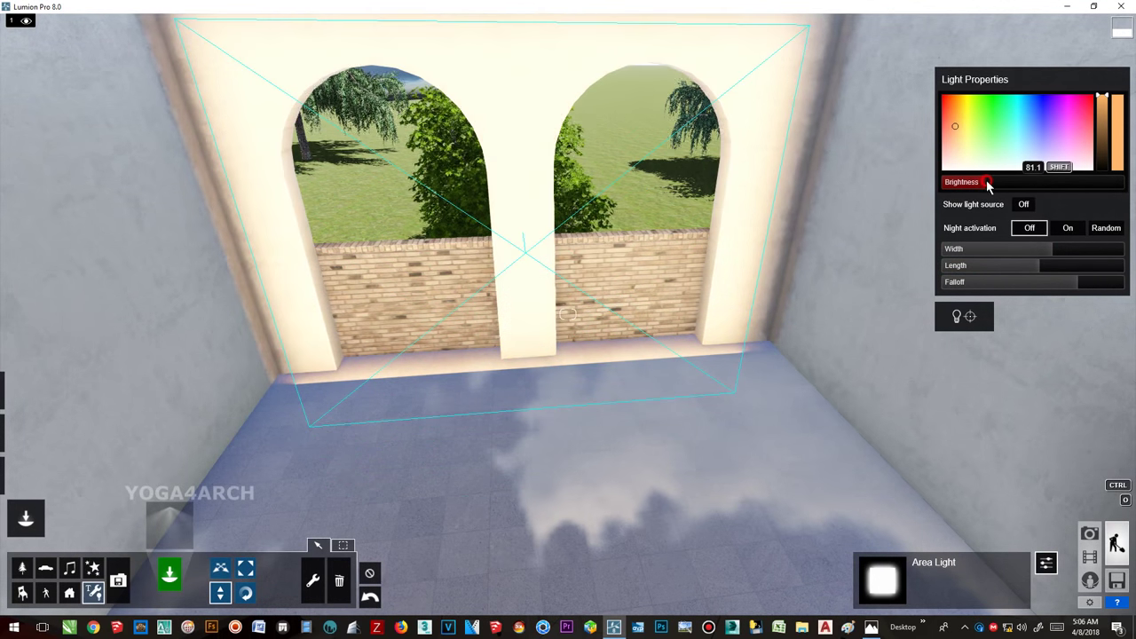
pyautogui.moveTo(680, 413)
pyautogui.mouseDown(button='right')
pyautogui.moveTo(671, 426)
pyautogui.moveTo(614, 416)
pyautogui.moveTo(574, 433)
pyautogui.mouseUp(button='right')
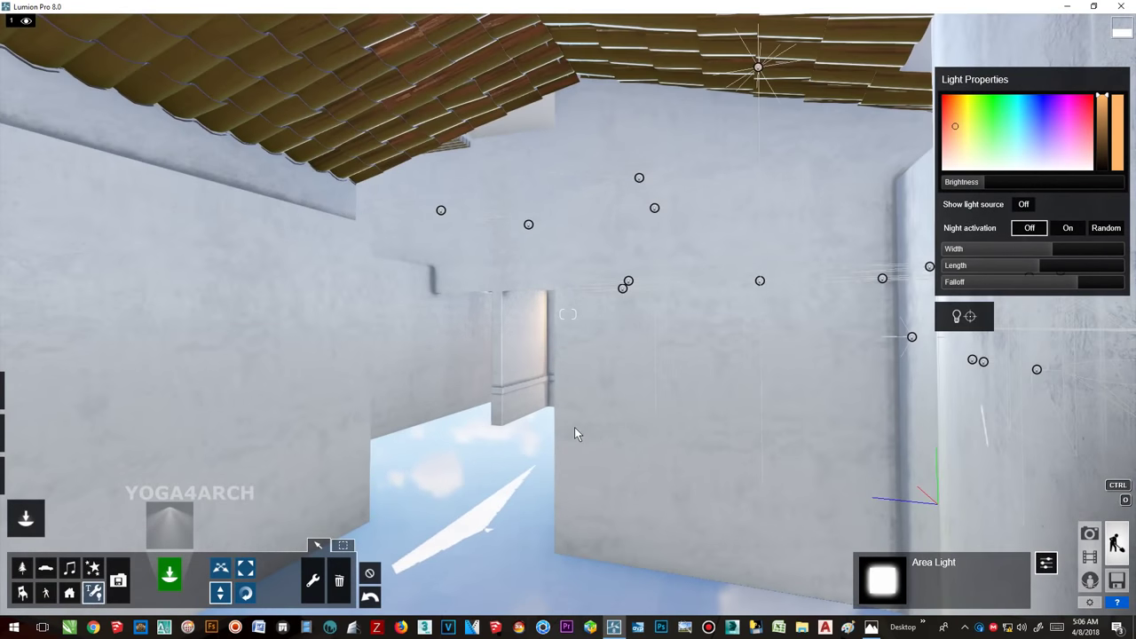
# - Select the omni light, move it across the floor and raise it about 1.52 m
pyautogui.click(371, 575)
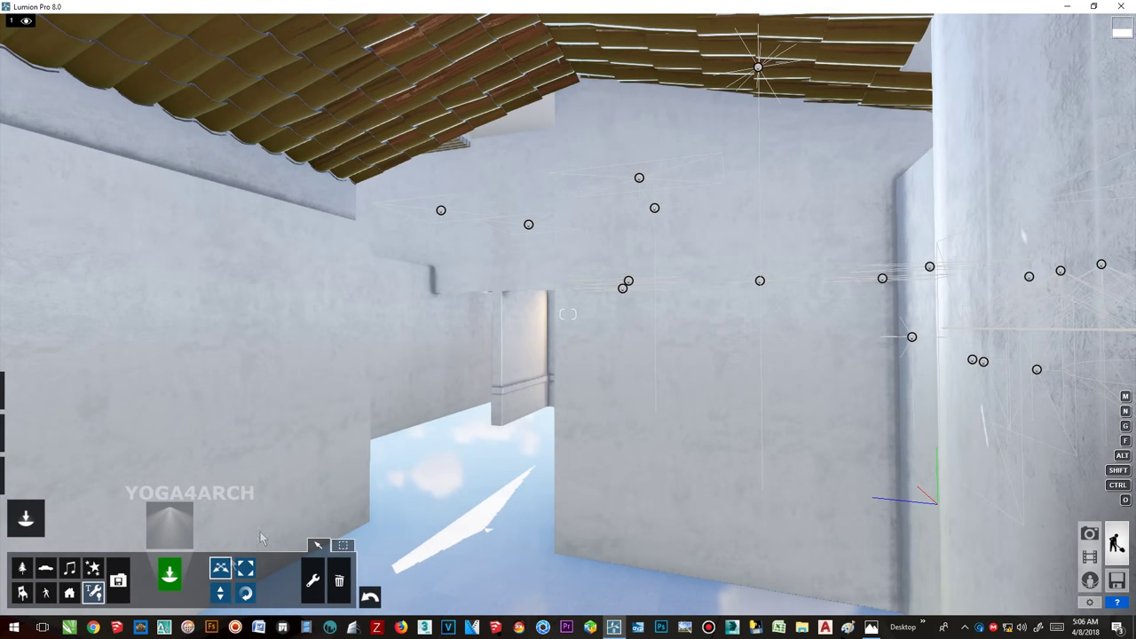
pyautogui.click(293, 341)
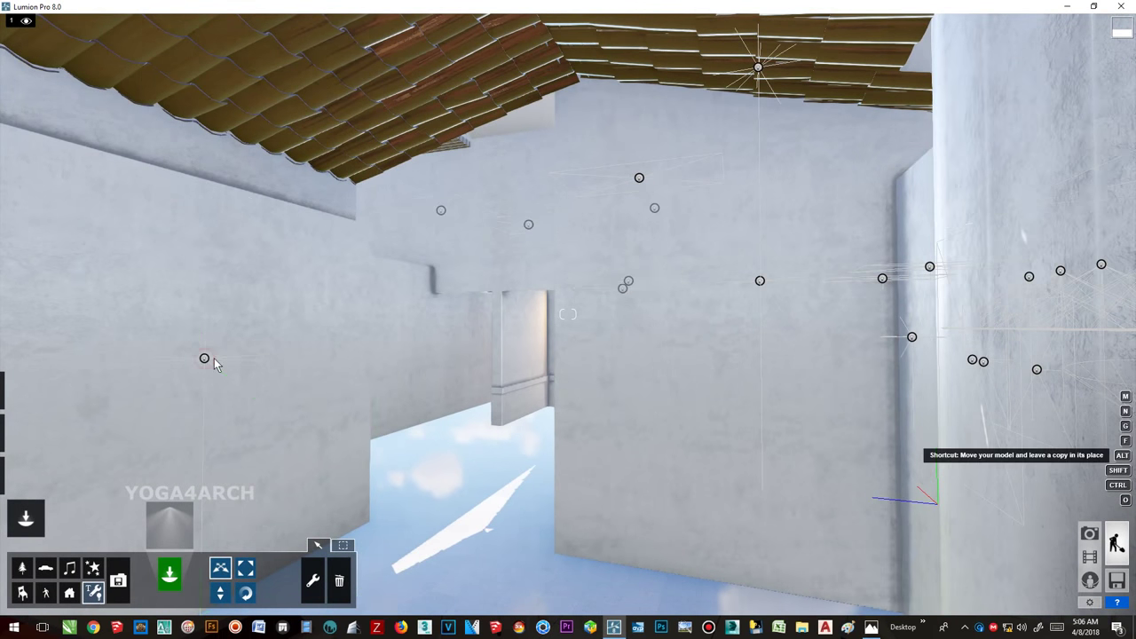
pyautogui.moveTo(574, 499)
pyautogui.mouseDown()
pyautogui.moveTo(557, 440)
pyautogui.moveTo(530, 454)
pyautogui.mouseUp()
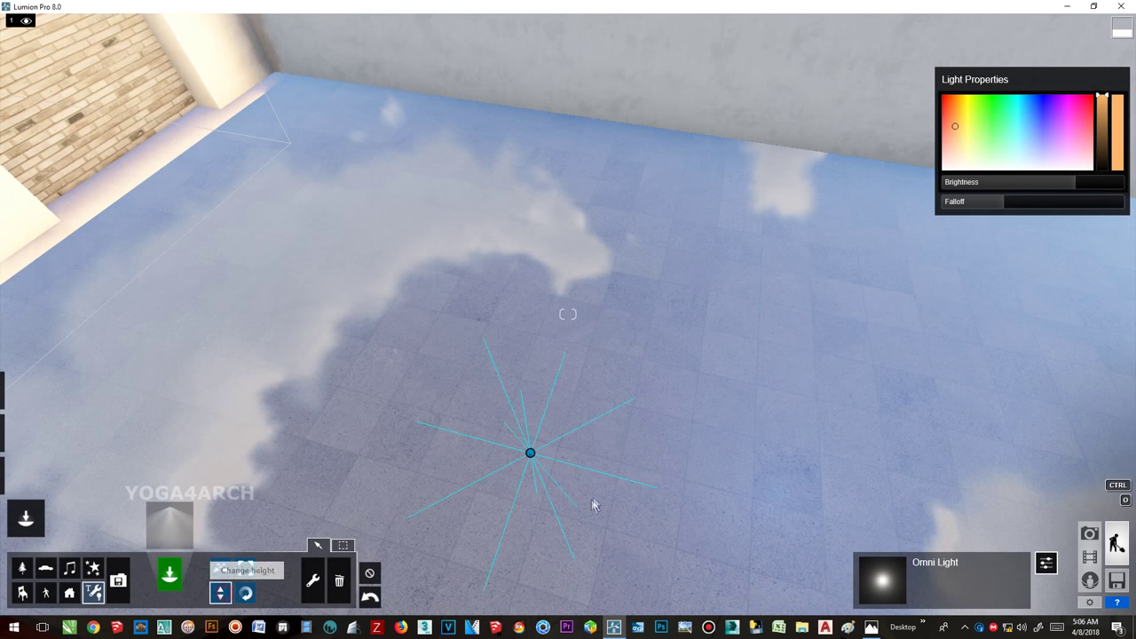
pyautogui.moveTo(530, 455)
pyautogui.mouseDown()
pyautogui.moveTo(545, 376)
pyautogui.moveTo(552, 392)
pyautogui.mouseUp()
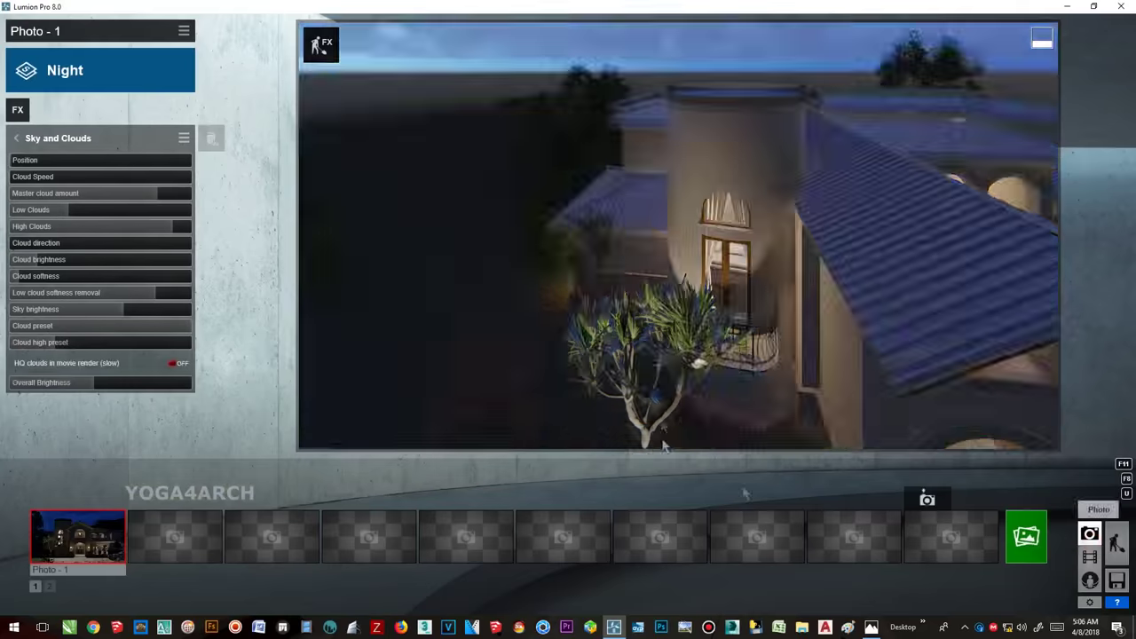
# - Restore the Photo - 1 camera, compare with the reference render, then return to editing
pyautogui.click(106, 533)
pyautogui.moveTo(446, 343)
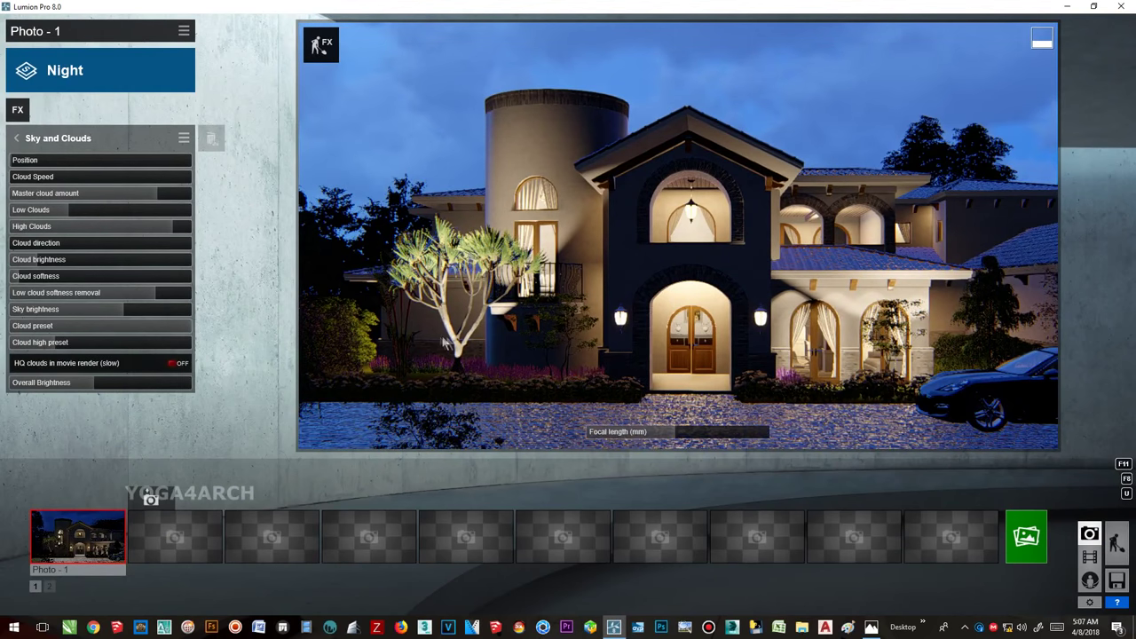
pyautogui.click(872, 629)
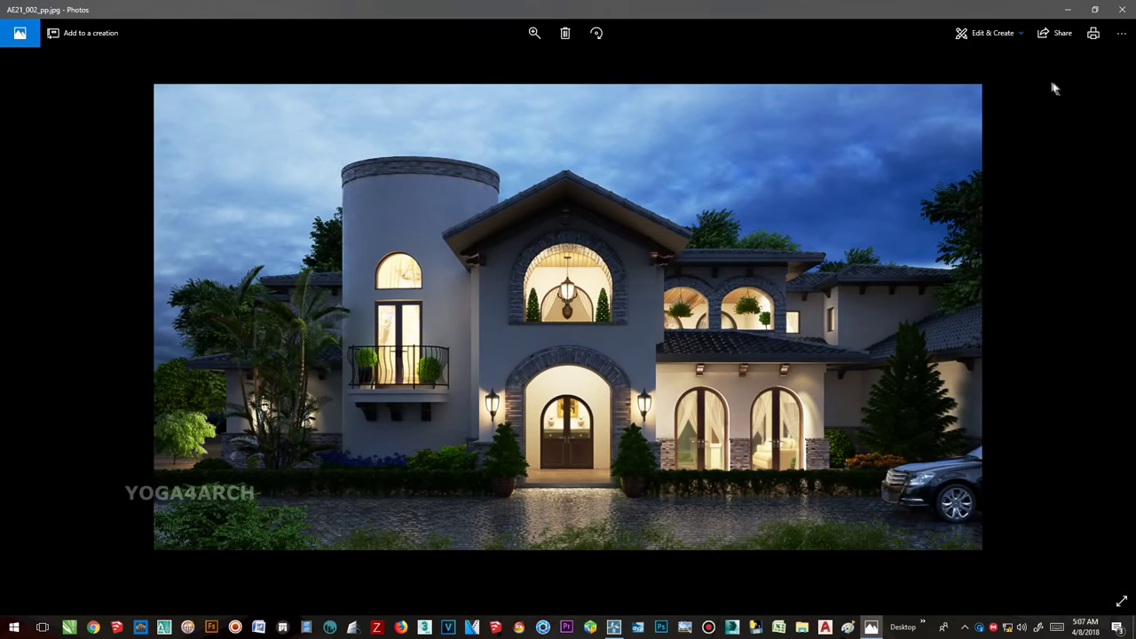
pyautogui.click(1067, 10)
pyautogui.click(1118, 541)
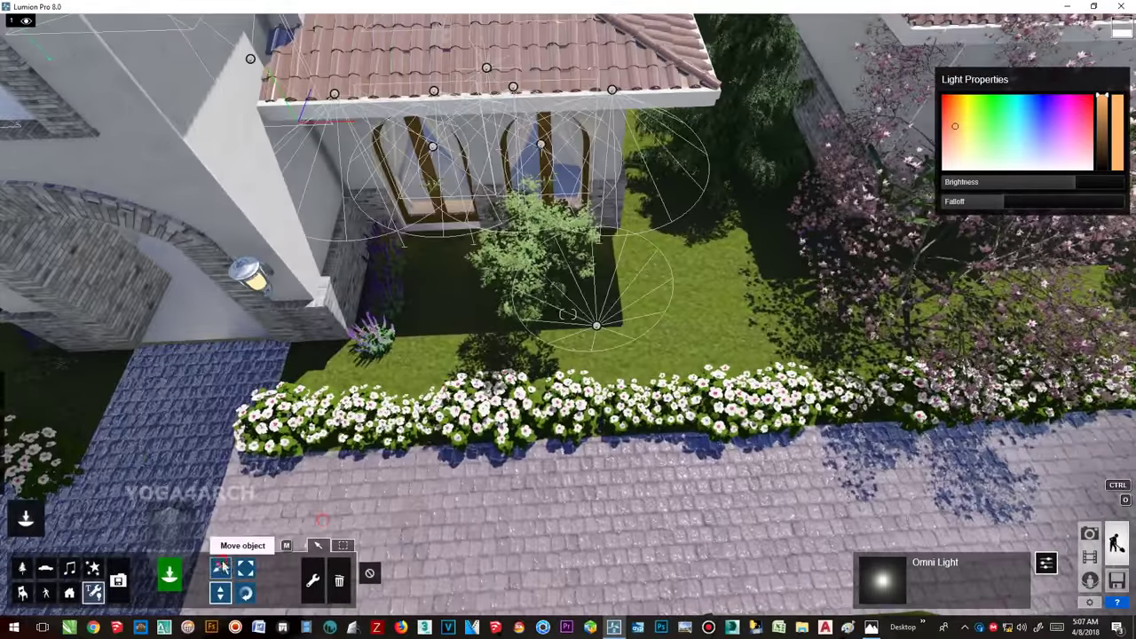
# - Select the garden lamp spotlight and bring the camera down to the driveway view
pyautogui.click(220, 568)
pyautogui.click(772, 196)
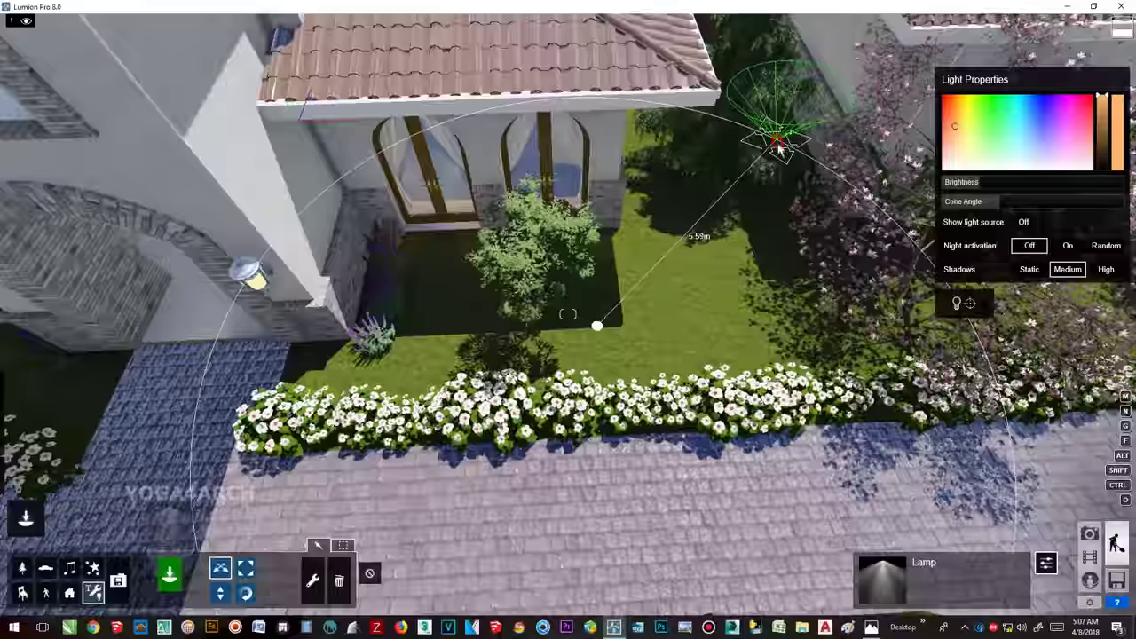
pyautogui.moveTo(772, 195)
pyautogui.mouseDown(button='right')
pyautogui.moveTo(774, 175)
pyautogui.moveTo(561, 372)
pyautogui.mouseUp(button='right')
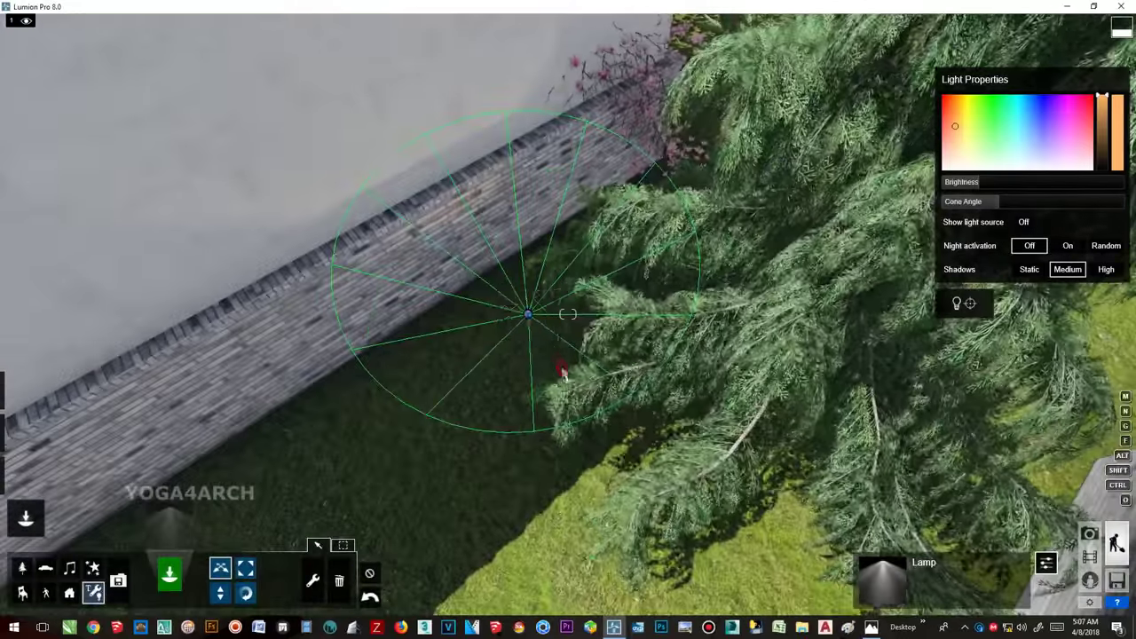
pyautogui.scroll(3, 561, 373)
pyautogui.moveTo(568, 363)
pyautogui.mouseDown(button='right')
pyautogui.moveTo(703, 299)
pyautogui.moveTo(568, 319)
pyautogui.mouseUp(button='right')
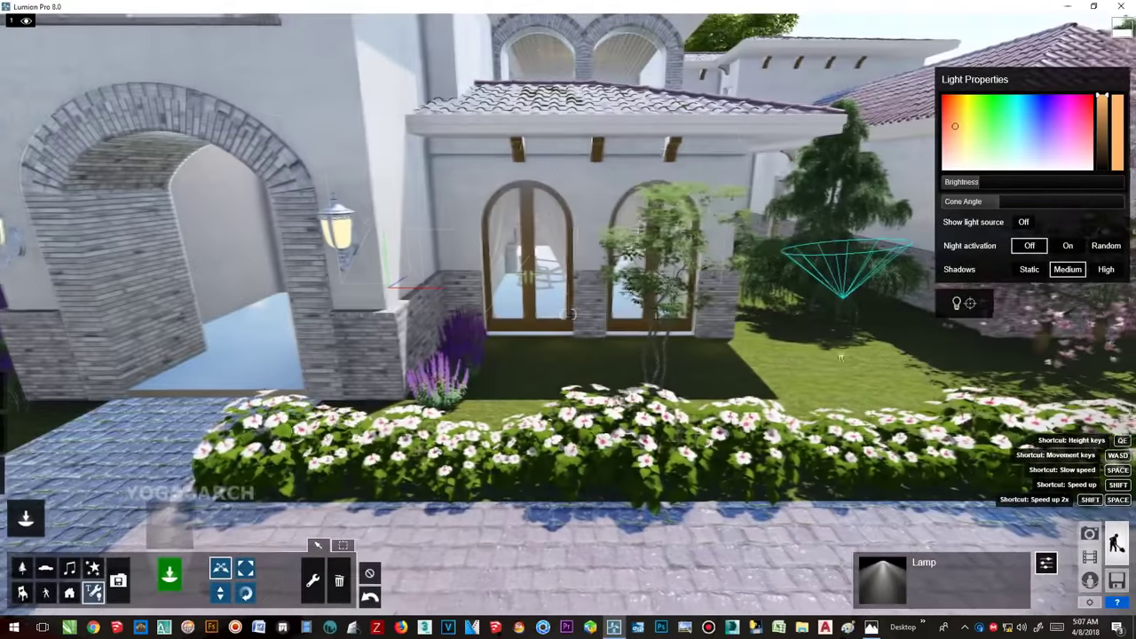
# - Move the WhiteOak tree to a new spot on the lawn beside the arched garden doors
pyautogui.click(22, 568)
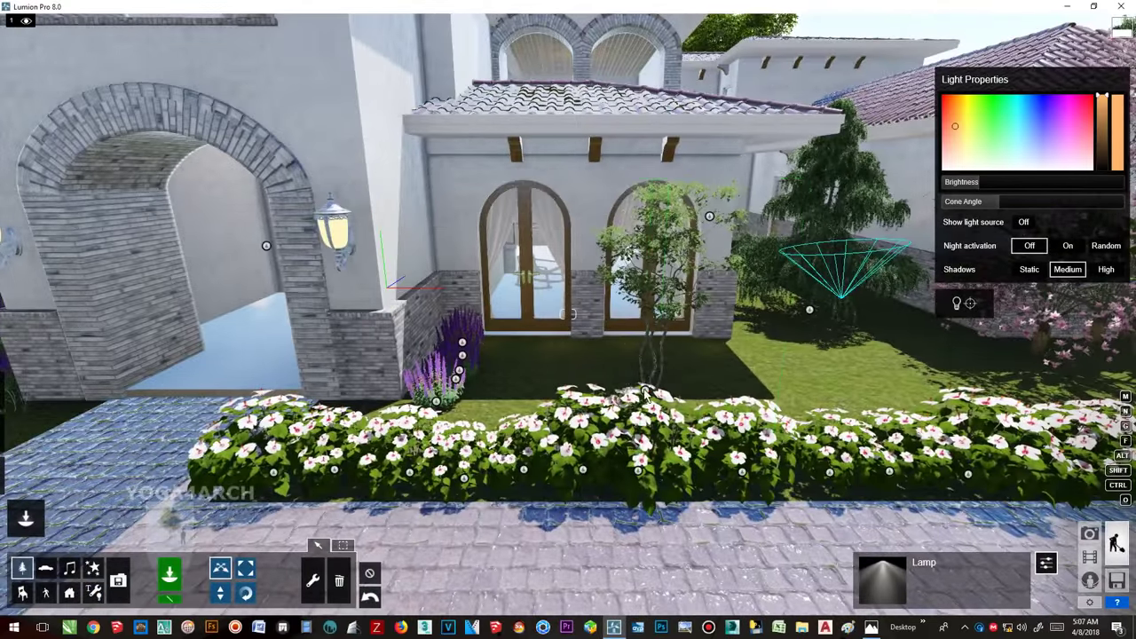
pyautogui.click(639, 400)
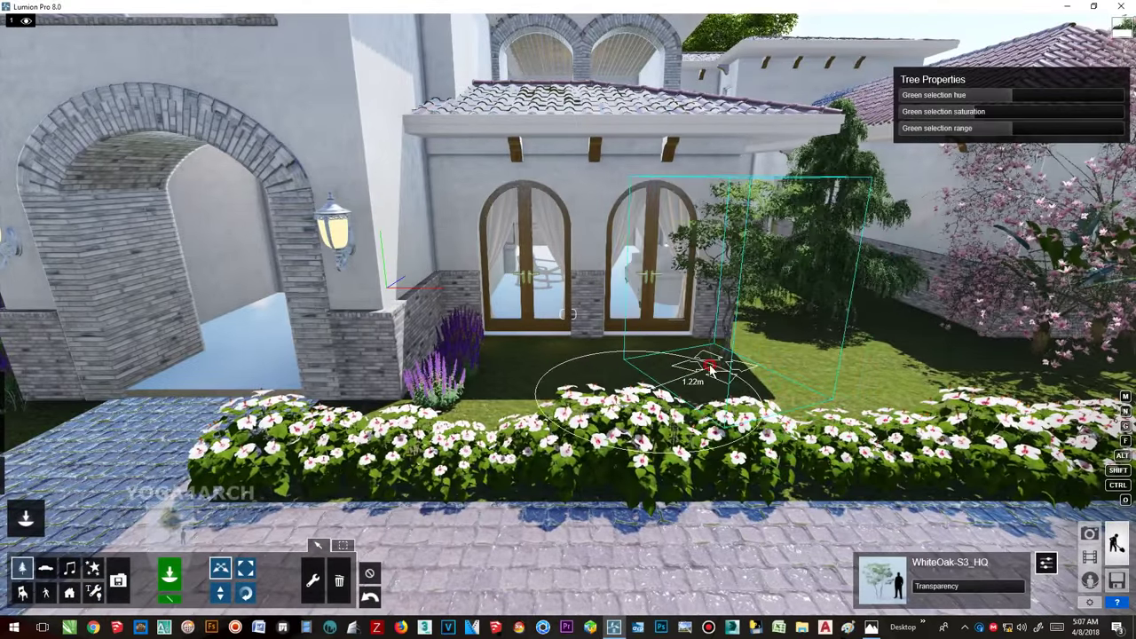
pyautogui.moveTo(734, 404); pyautogui.dragTo(714, 390)
pyautogui.click(169, 522)
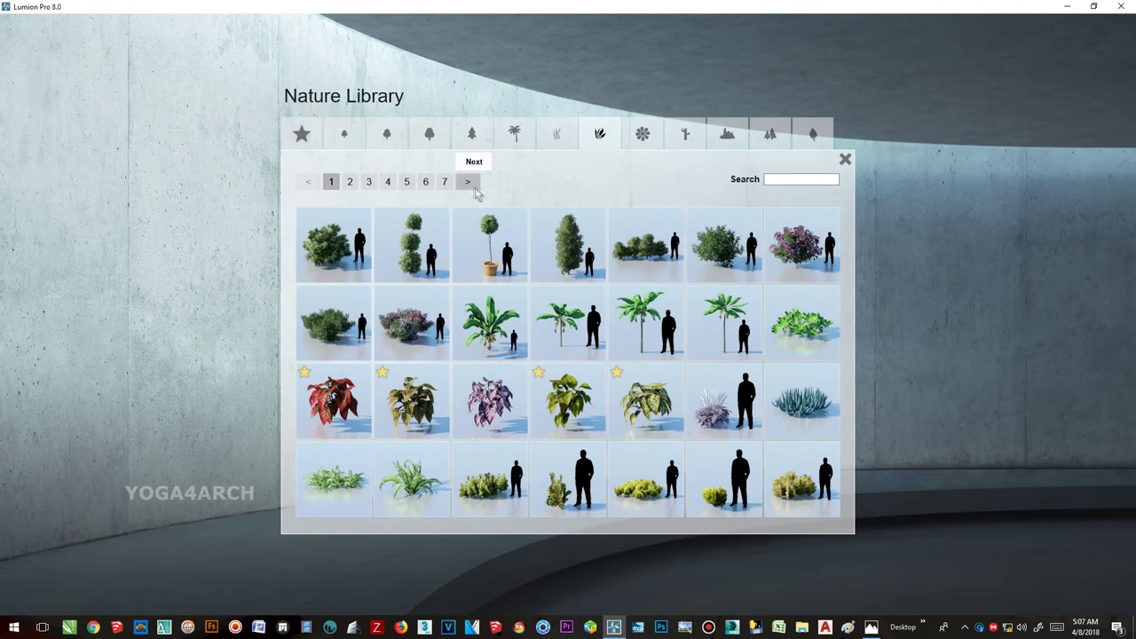
# - Pick the orange English Marigold from page 3 of the Flowers library
pyautogui.click(467, 181)
pyautogui.click(443, 181)
pyautogui.click(425, 181)
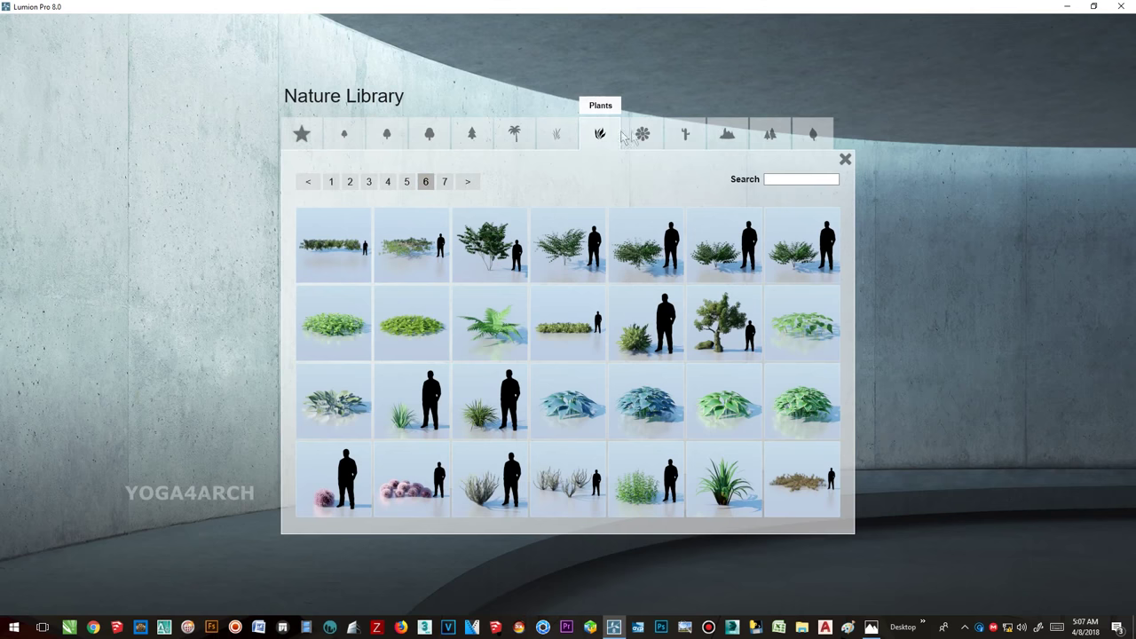
pyautogui.click(642, 133)
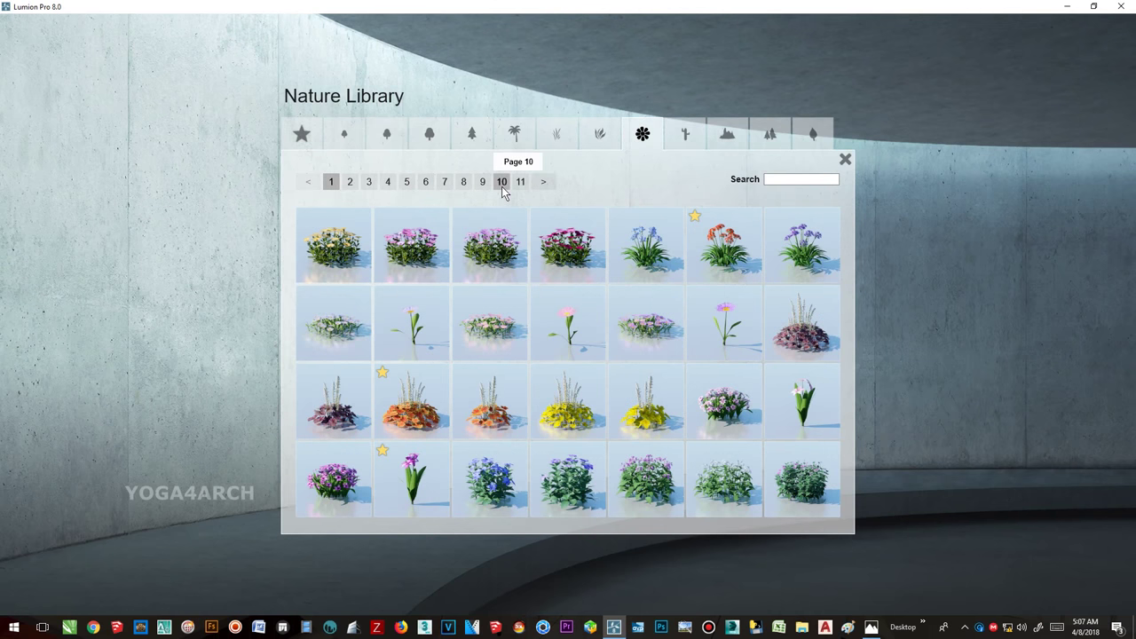
pyautogui.click(350, 181)
pyautogui.click(370, 182)
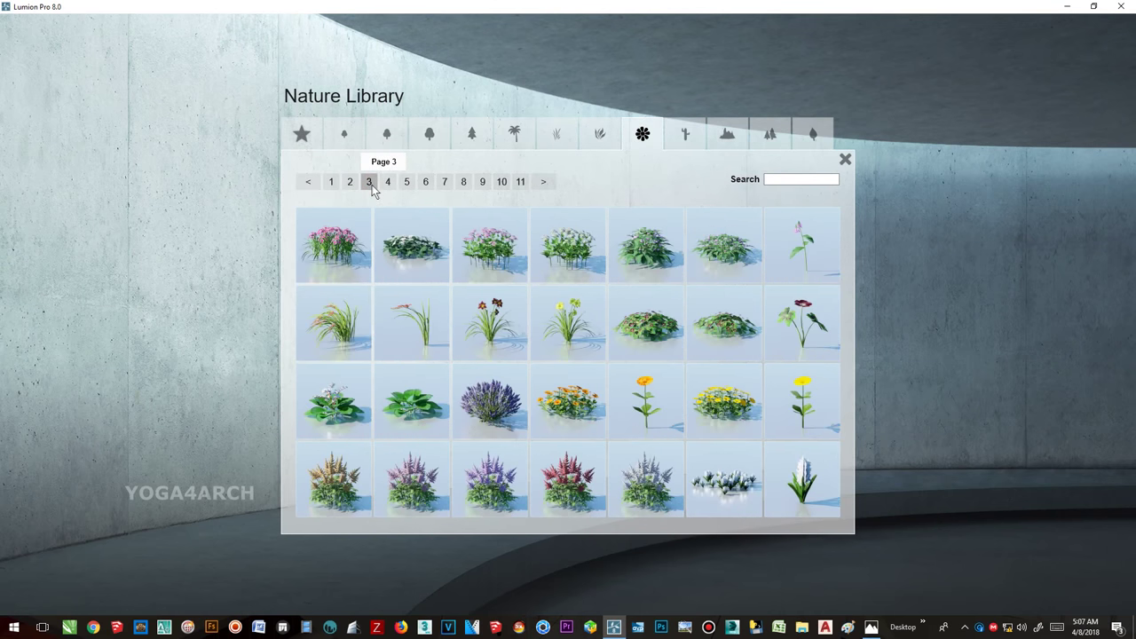
pyautogui.click(387, 183)
pyautogui.click(370, 182)
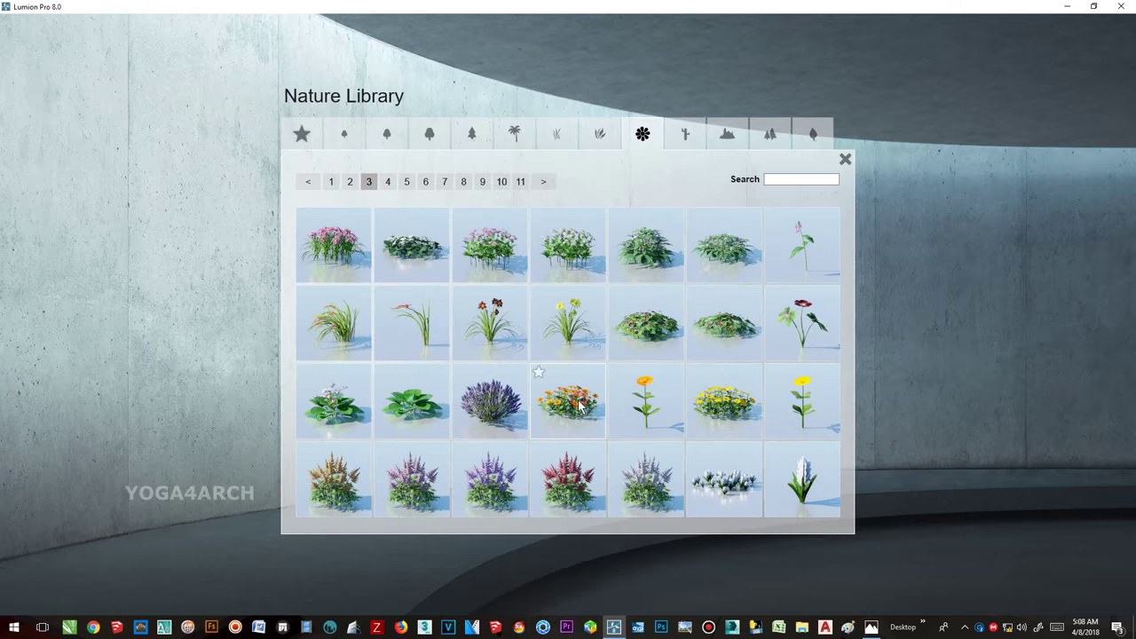
pyautogui.click(537, 377)
# - Plant marigold clumps behind the hedge, before the French doors and along the bed's right side
pyautogui.click(541, 381)
pyautogui.click(639, 373)
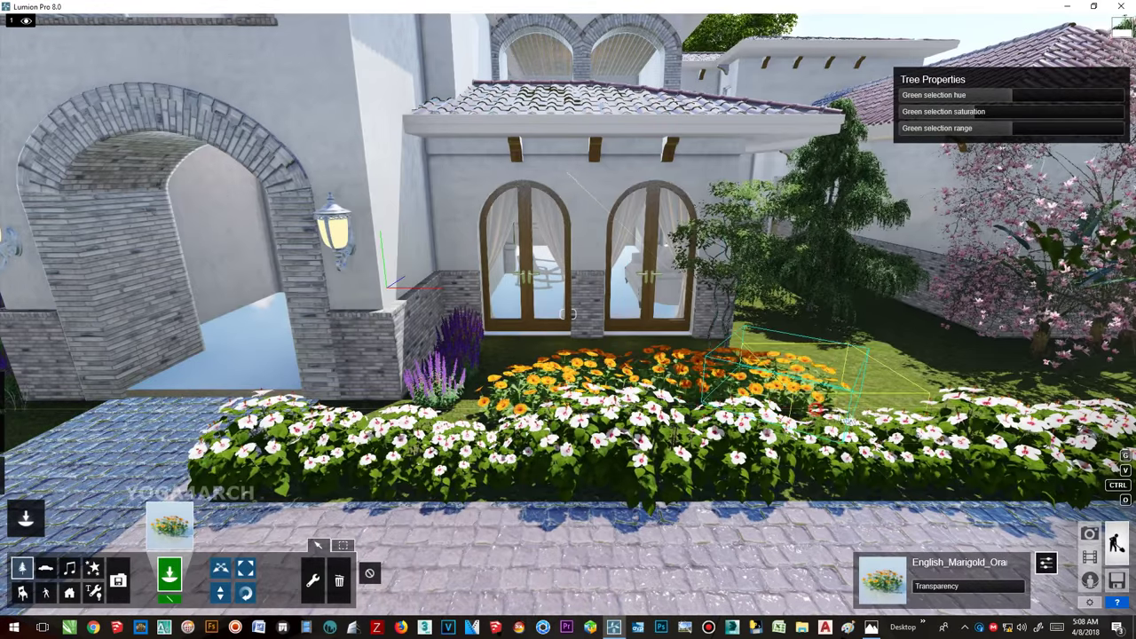
pyautogui.click(887, 377)
pyautogui.click(550, 377)
pyautogui.click(479, 364)
pyautogui.click(594, 350)
pyautogui.click(647, 337)
pyautogui.click(789, 341)
pyautogui.click(887, 346)
pyautogui.click(959, 355)
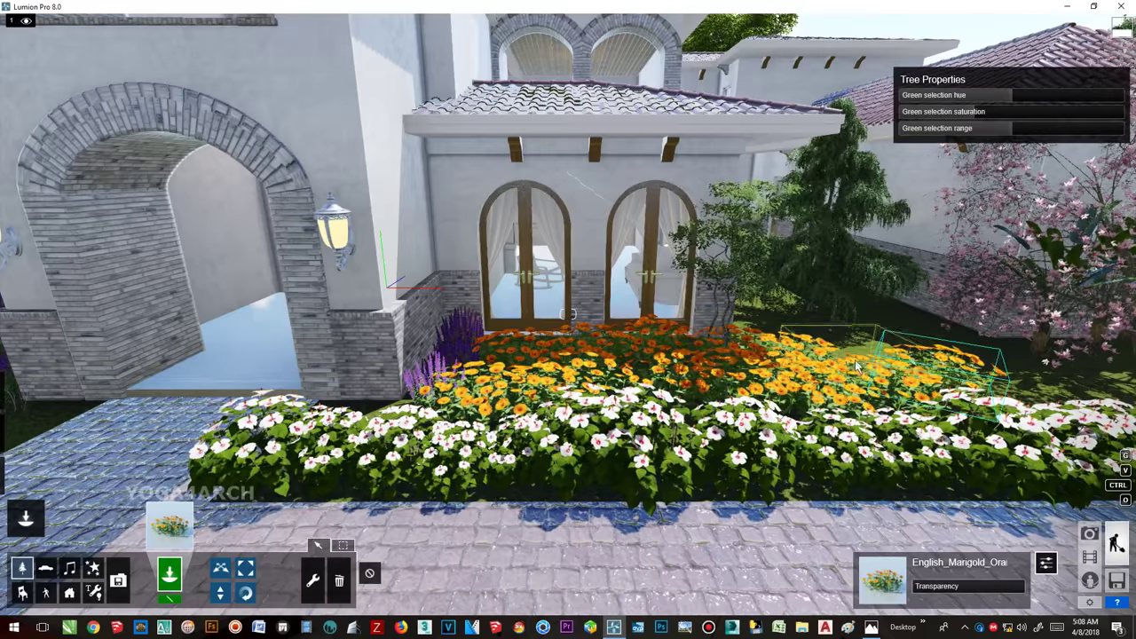
pyautogui.click(1038, 368)
pyautogui.moveTo(1038, 369); pyautogui.dragTo(27, 359, button='right')
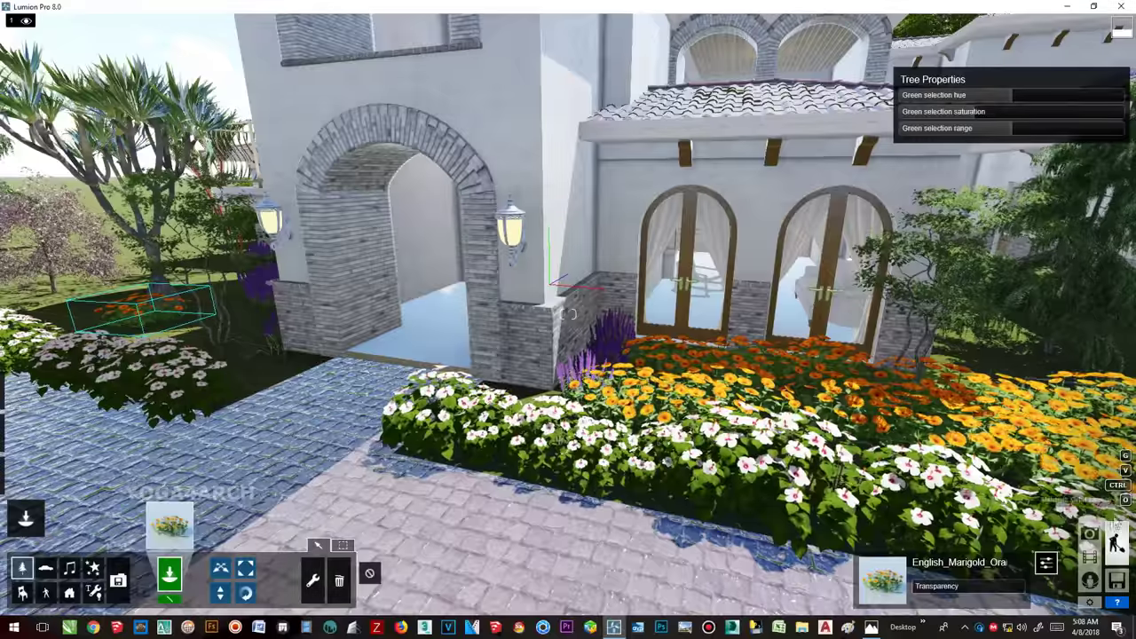
pyautogui.click(1088, 533)
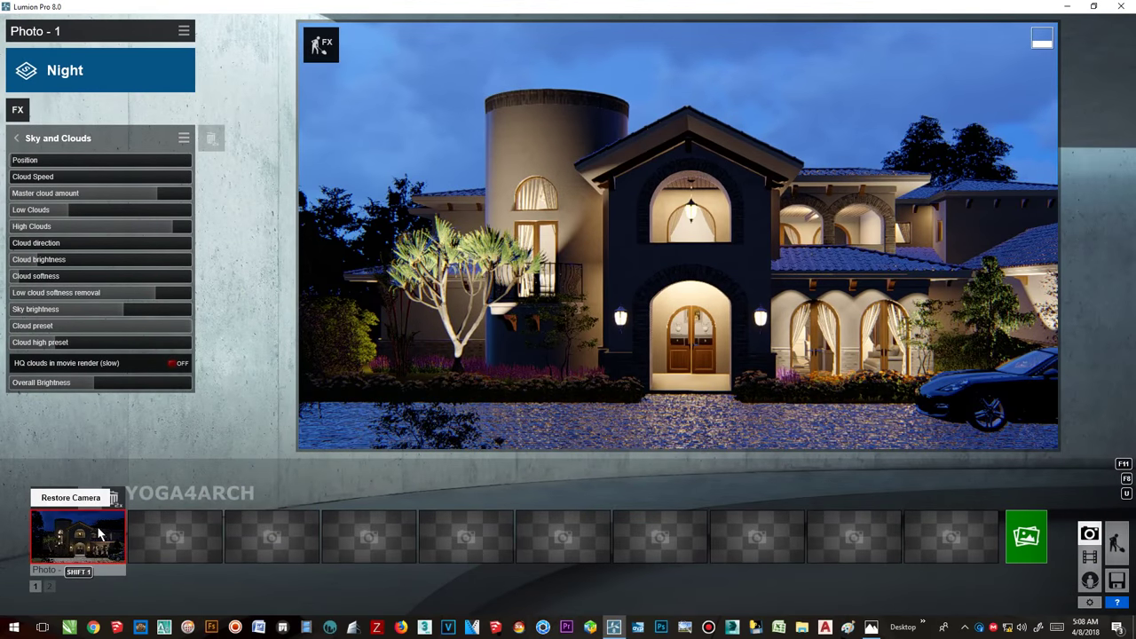
# - Render Photo - 1 at Print size 3840x2160 to JPG, replacing the previously saved image file
pyautogui.click(1026, 537)
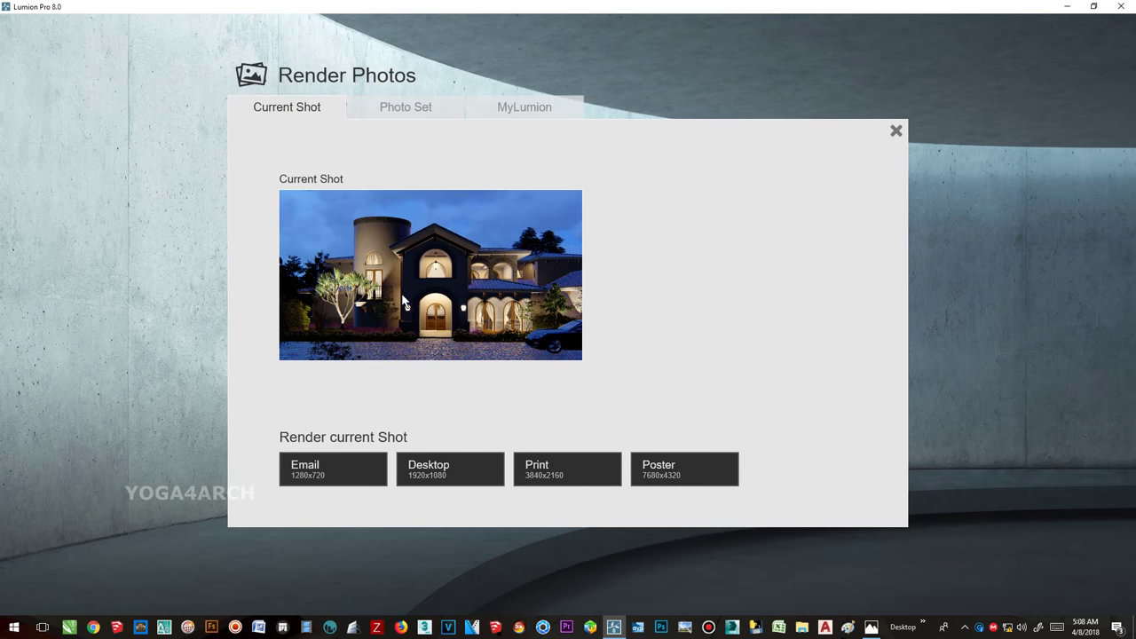
pyautogui.click(588, 469)
pyautogui.click(780, 495)
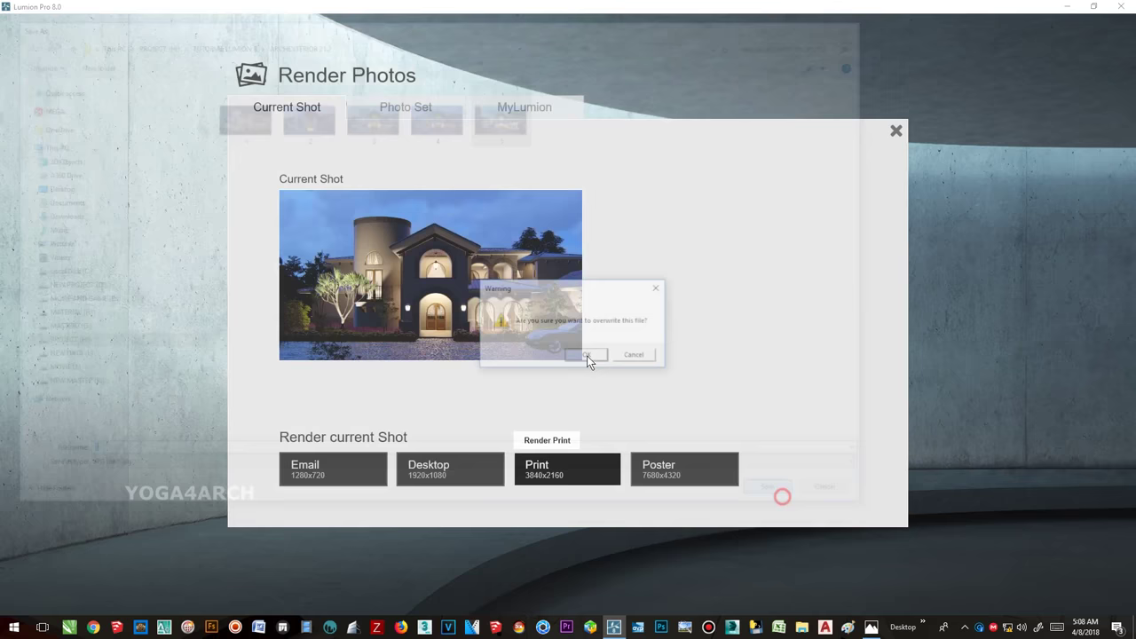
pyautogui.click(578, 355)
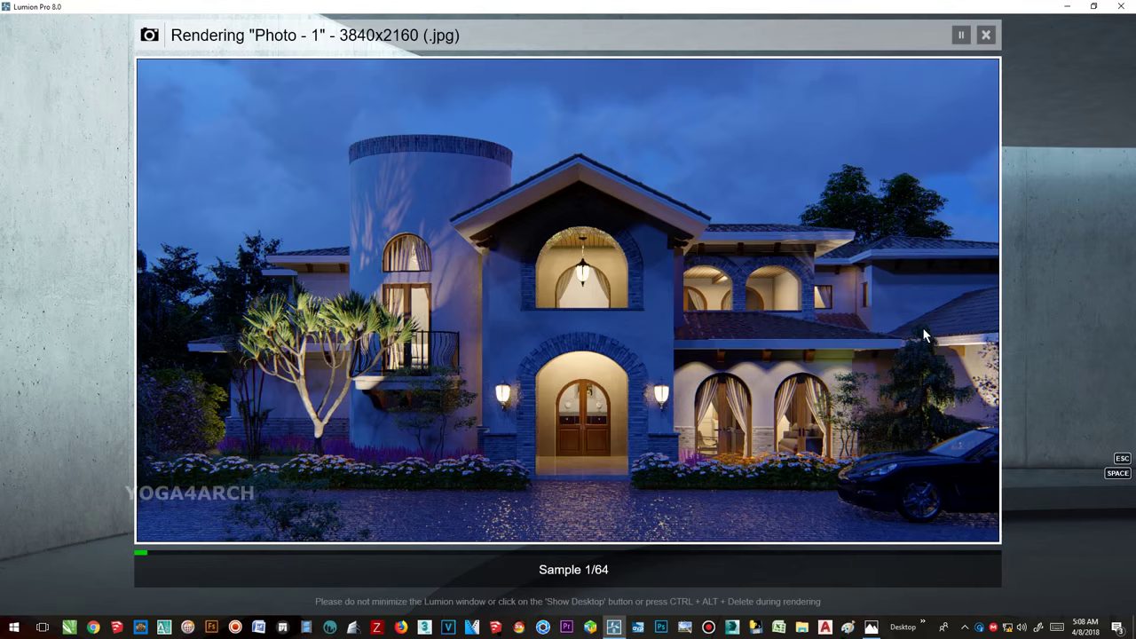
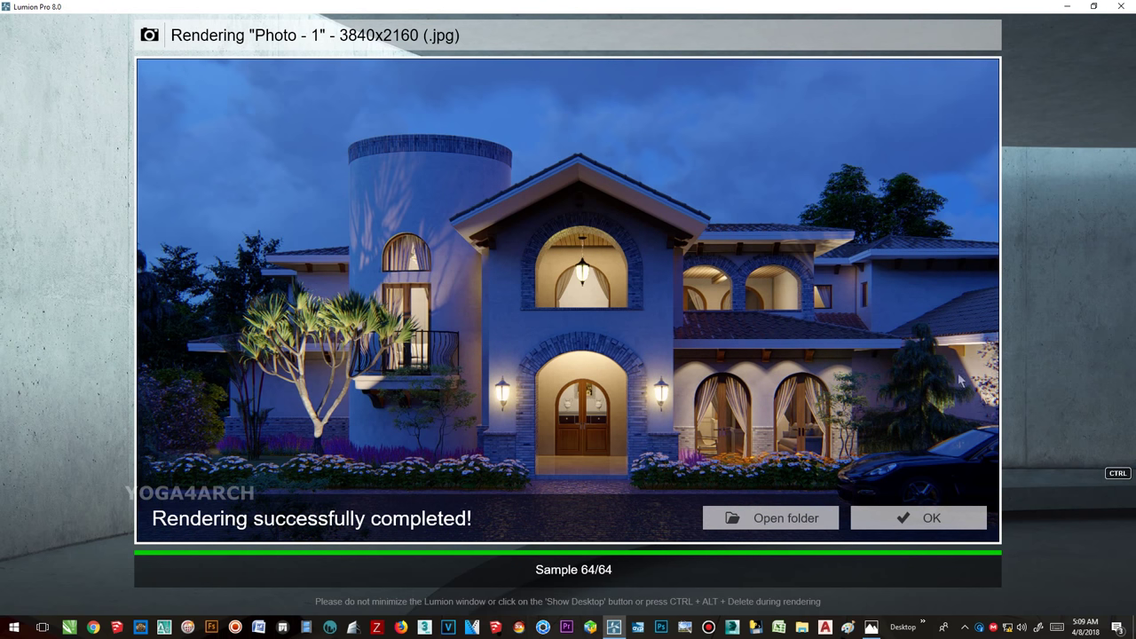
# - Close the finished night render and save the Lumion scene over ARCHEXTERIOR 21.ls8
pyautogui.click(915, 523)
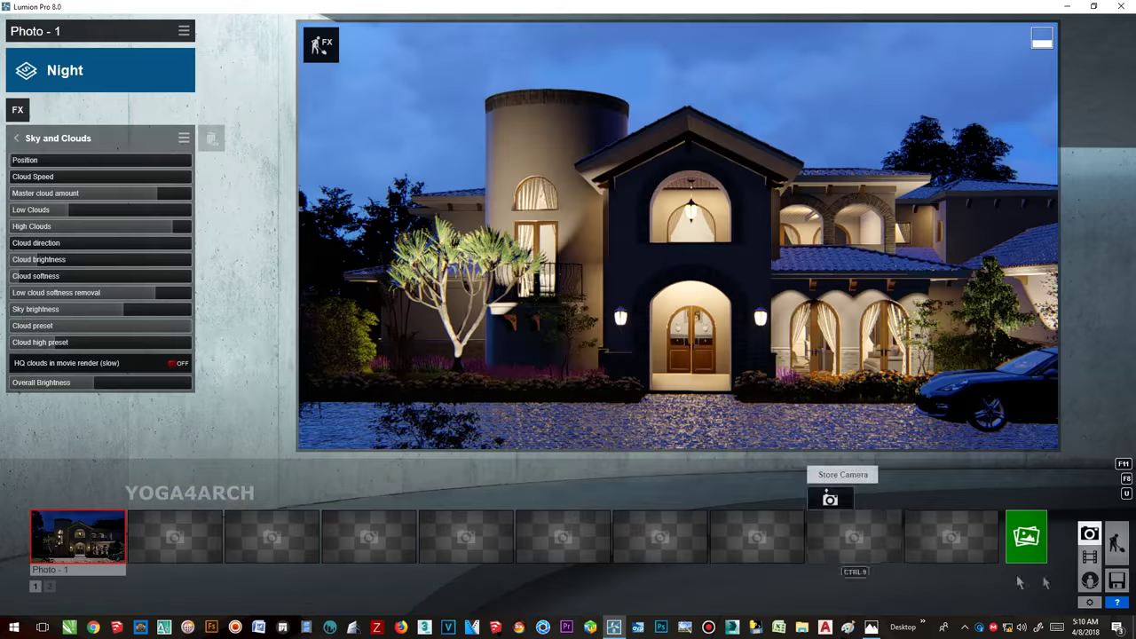
pyautogui.click(1116, 580)
pyautogui.click(410, 245)
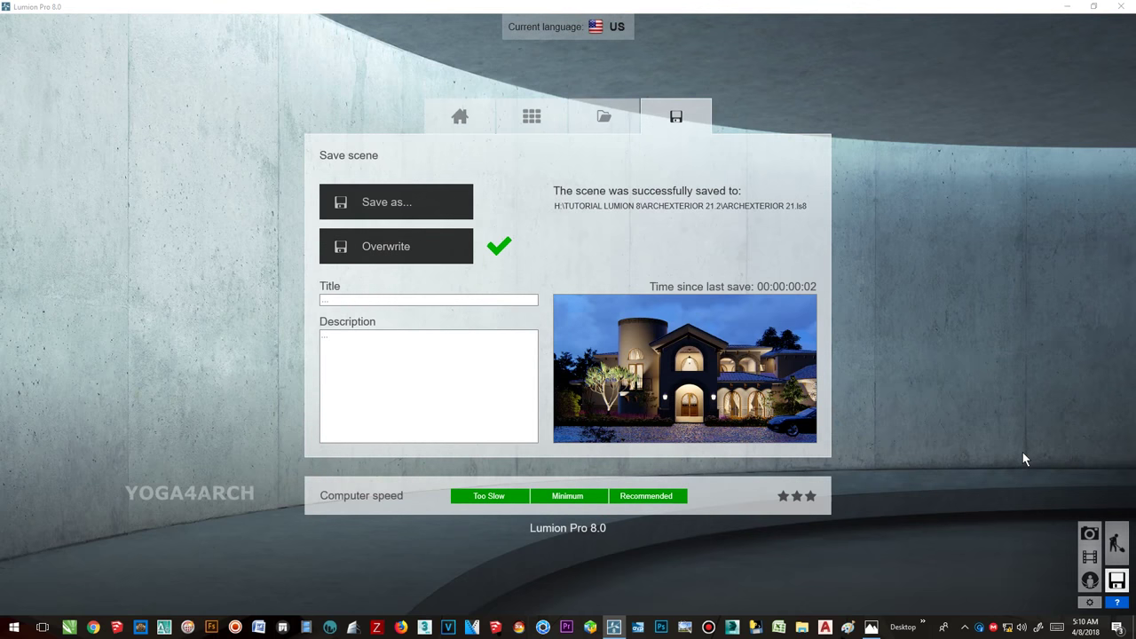
# - Minimize Lumion and launch Photoshop
pyautogui.click(1067, 6)
pyautogui.click(660, 627)
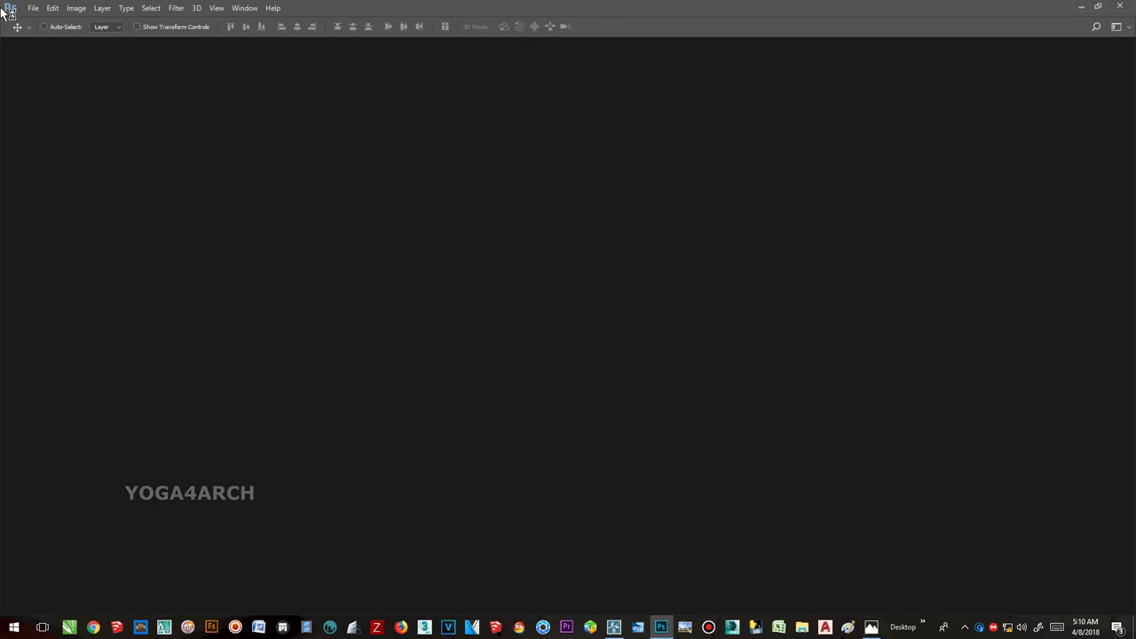
pyautogui.click(33, 8)
# - Open 5.jpg from H:\TUTORIAL LUMION 8\ARCHEXTERIOR 21.2
pyautogui.click(49, 36)
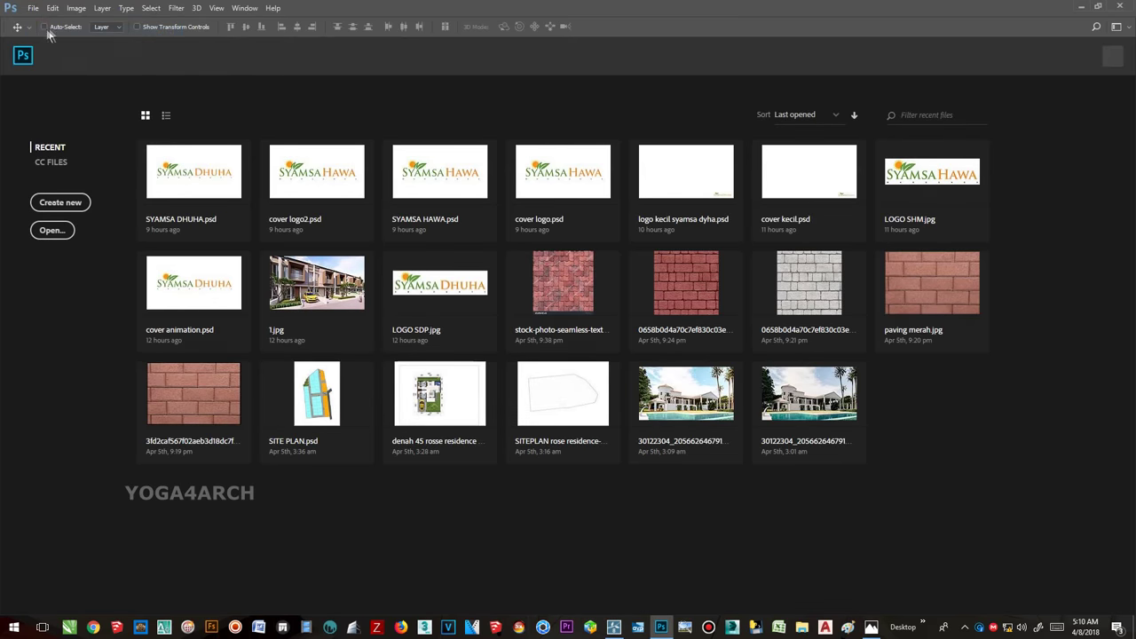
pyautogui.click(139, 359)
pyautogui.doubleClick(545, 132)
pyautogui.doubleClick(541, 113)
pyautogui.doubleClick(777, 131)
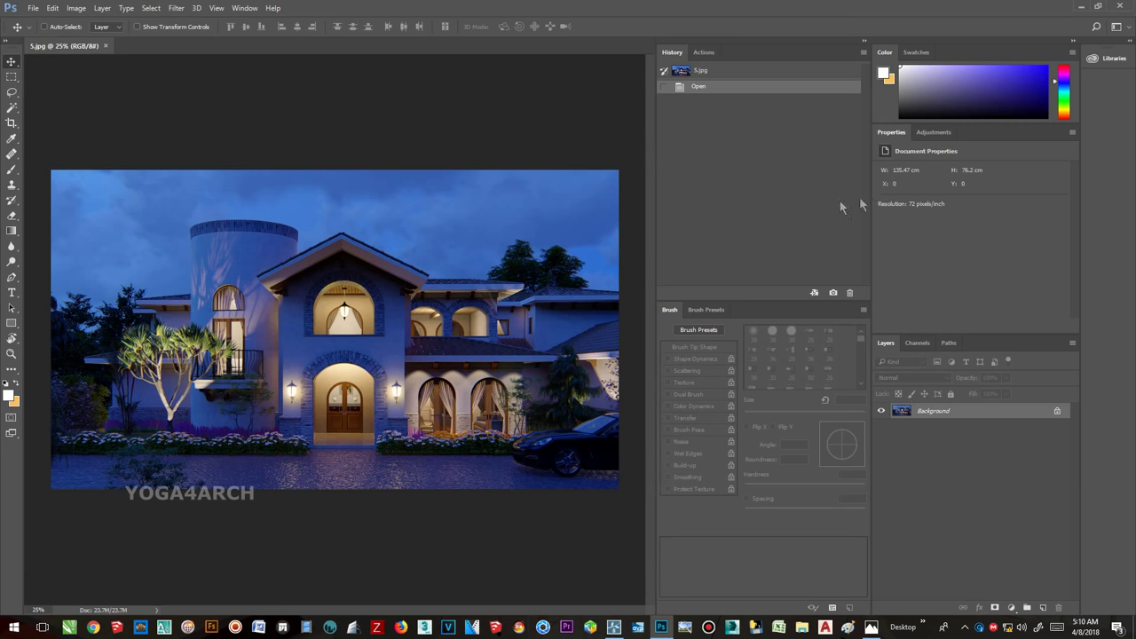
# - Collapse the history and brush panels and narrow the panel docks to widen the canvas
pyautogui.click(864, 41)
pyautogui.moveTo(752, 249); pyautogui.dragTo(858, 248)
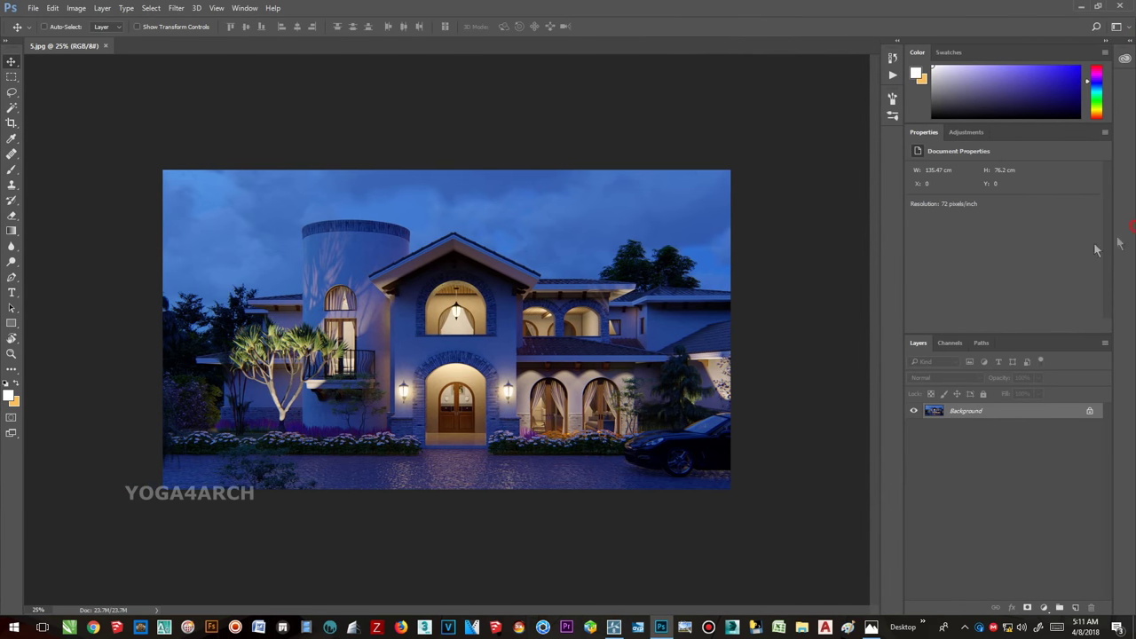
pyautogui.moveTo(905, 255); pyautogui.dragTo(974, 252)
# - Convert the Background to Layer 0 and duplicate it as Layer 0 copy
pyautogui.doubleClick(1071, 405)
pyautogui.click(850, 204)
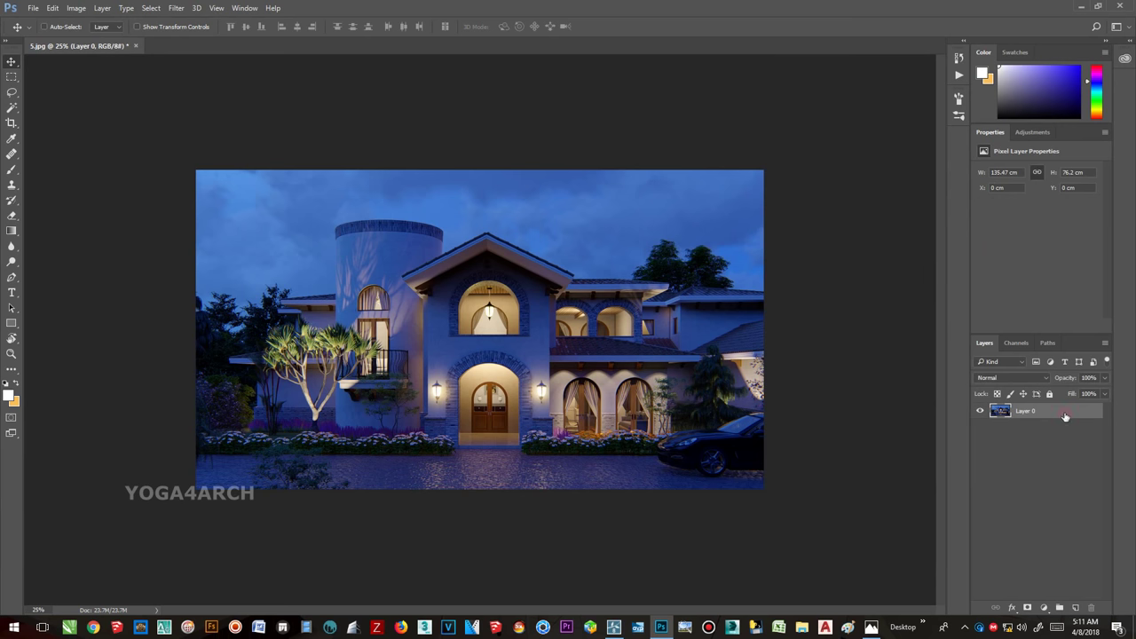
pyautogui.moveTo(1065, 416); pyautogui.dragTo(1075, 608)
pyautogui.hotkey('ctrl', '+')
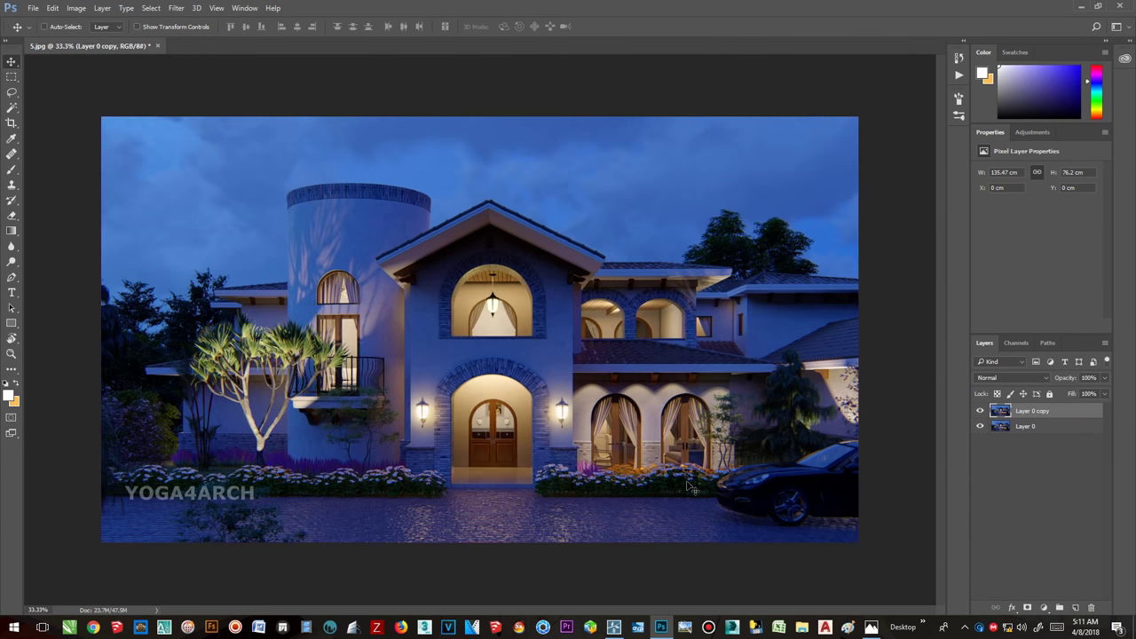
pyautogui.click(182, 9)
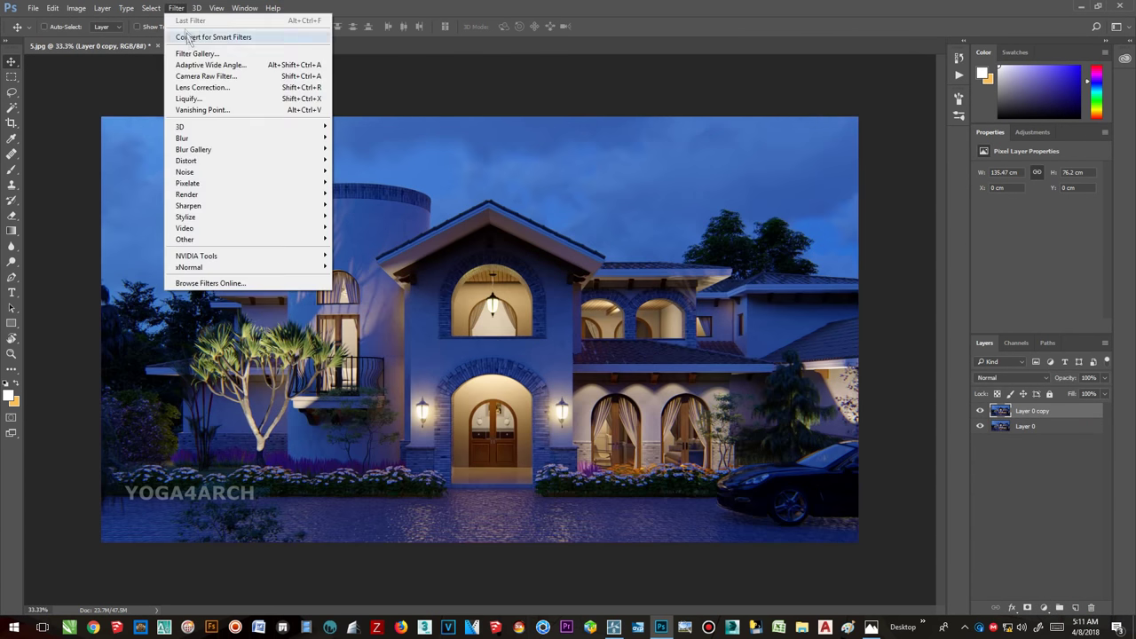
# - Apply Camera Raw Auto tone to the copy layer and set Exposure to +0.55
pyautogui.click(254, 79)
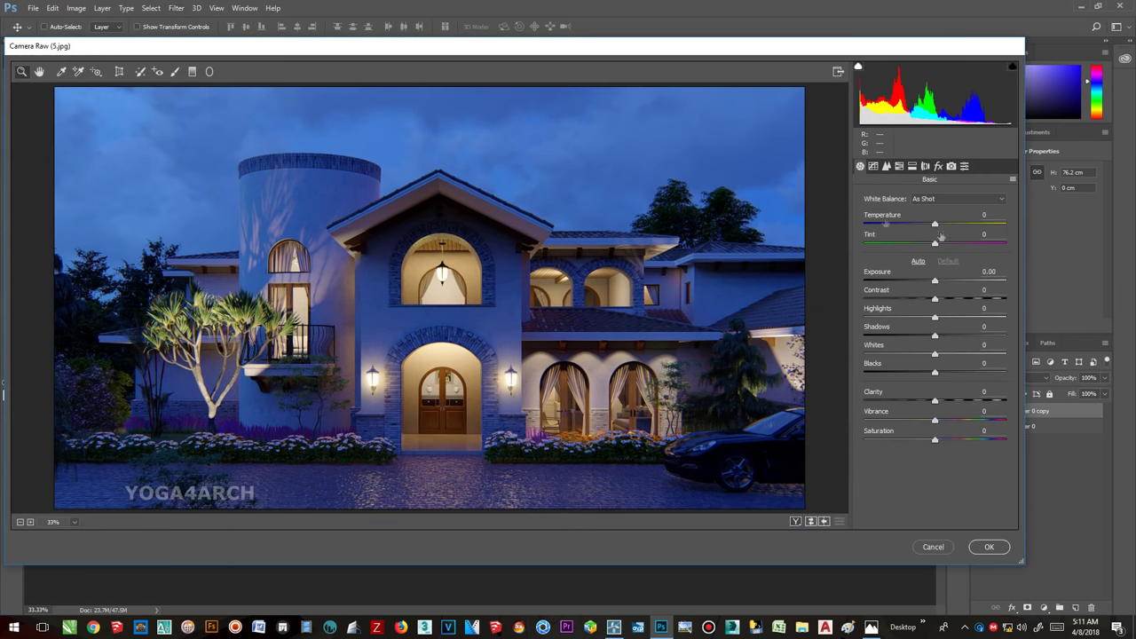
pyautogui.click(918, 262)
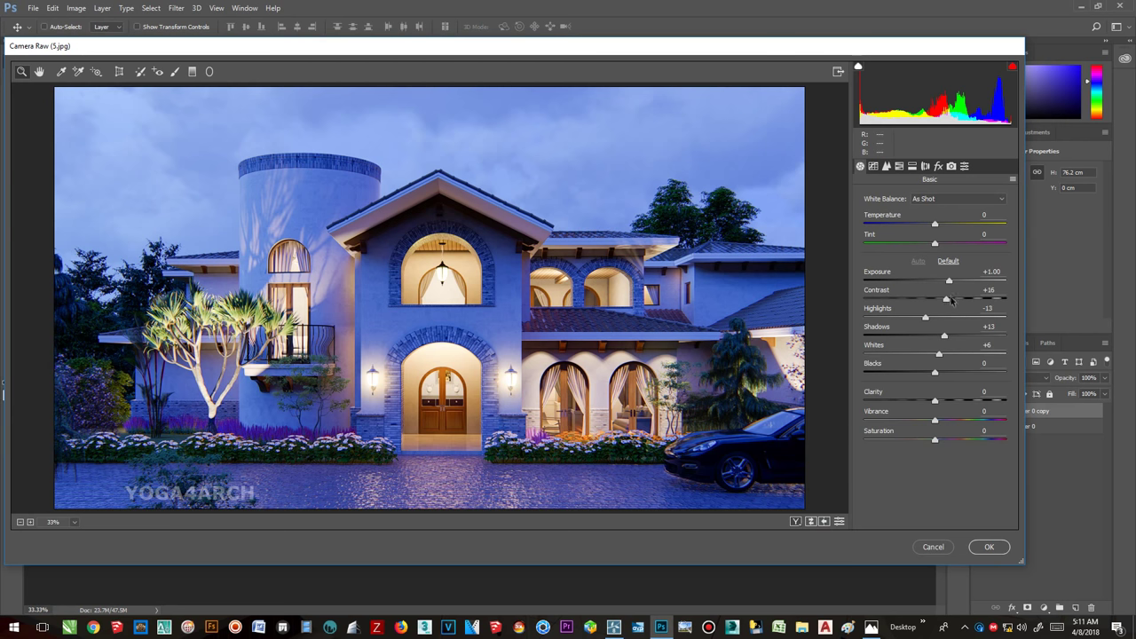
pyautogui.doubleClick(950, 282)
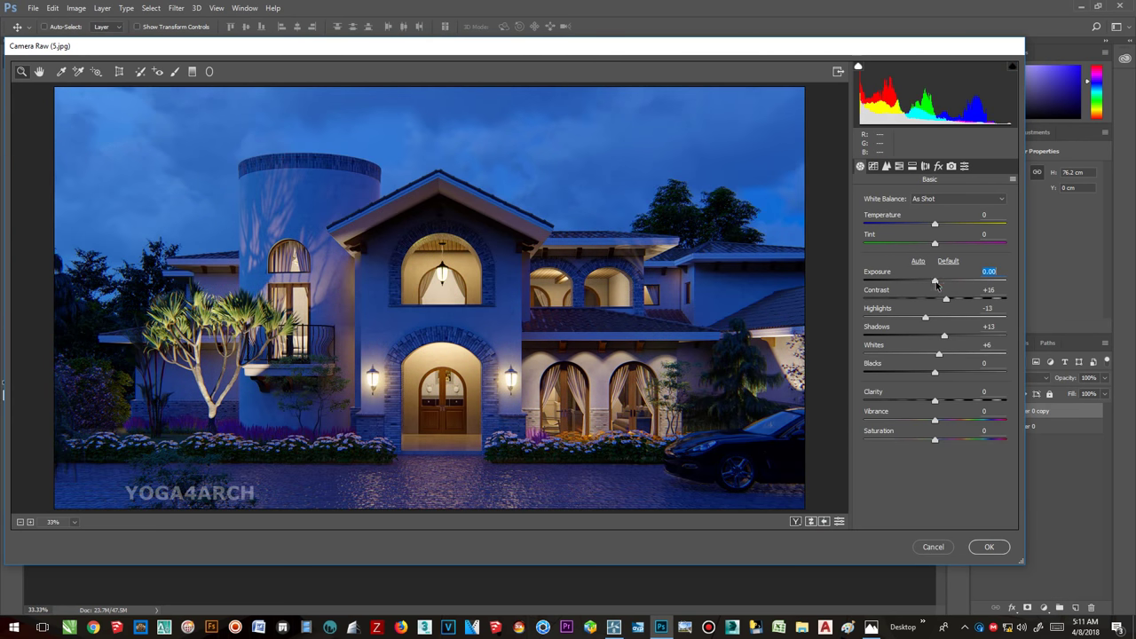
pyautogui.moveTo(936, 285); pyautogui.dragTo(940, 282)
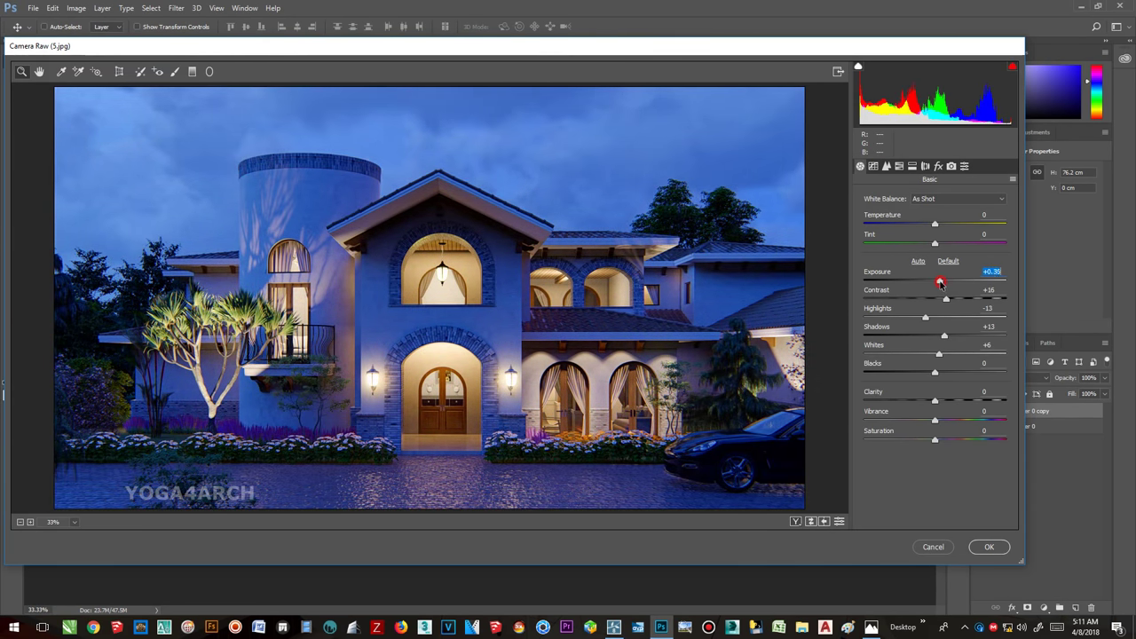
pyautogui.moveTo(941, 282); pyautogui.dragTo(943, 283)
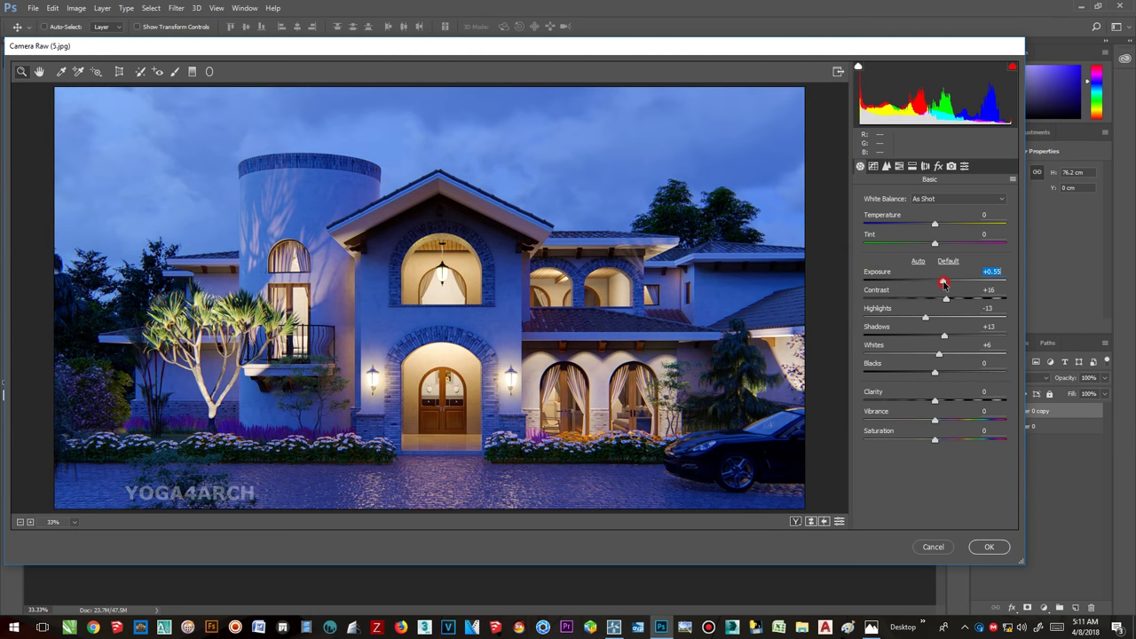
# - Set Contrast to +13, Highlights to +7 and white balance to Auto
pyautogui.moveTo(946, 298); pyautogui.dragTo(945, 299)
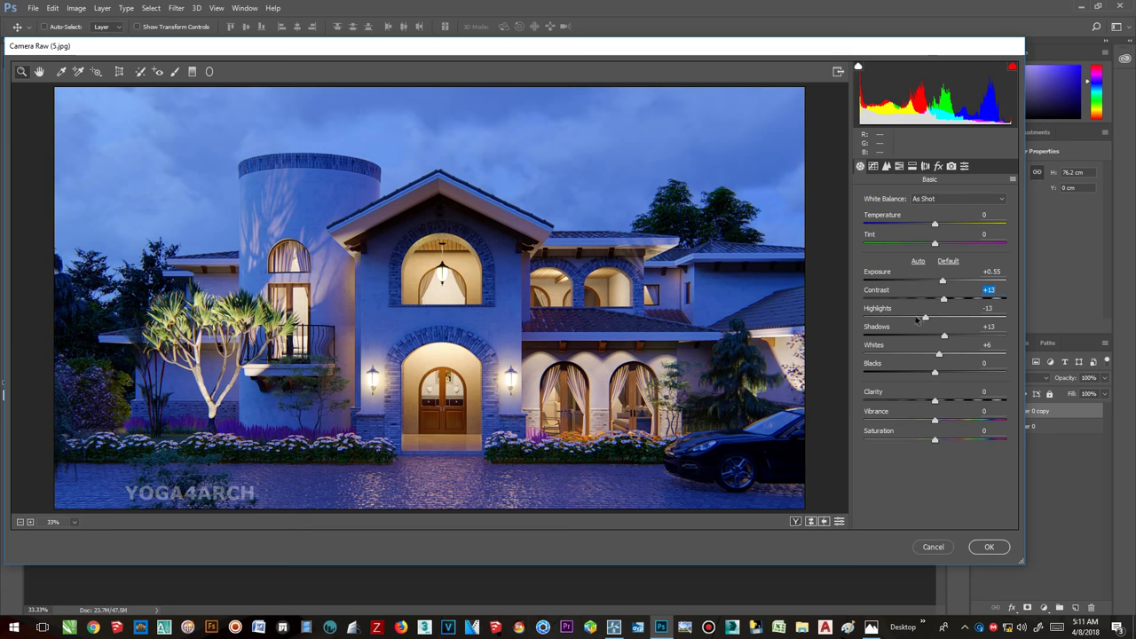
pyautogui.moveTo(925, 319); pyautogui.dragTo(934, 308)
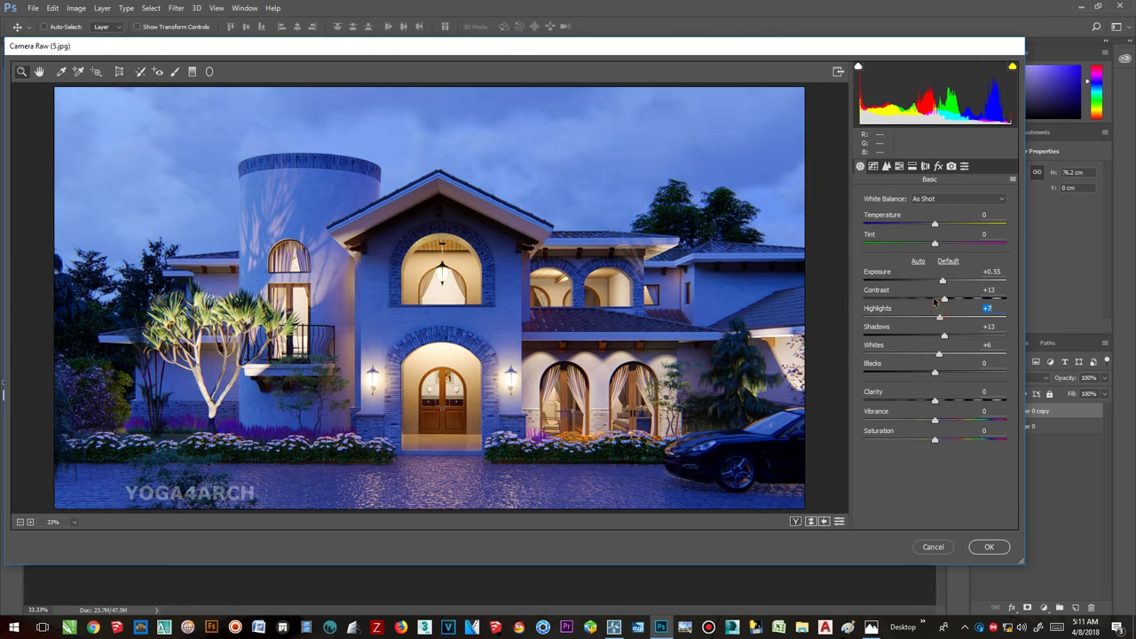
pyautogui.click(940, 199)
pyautogui.click(934, 219)
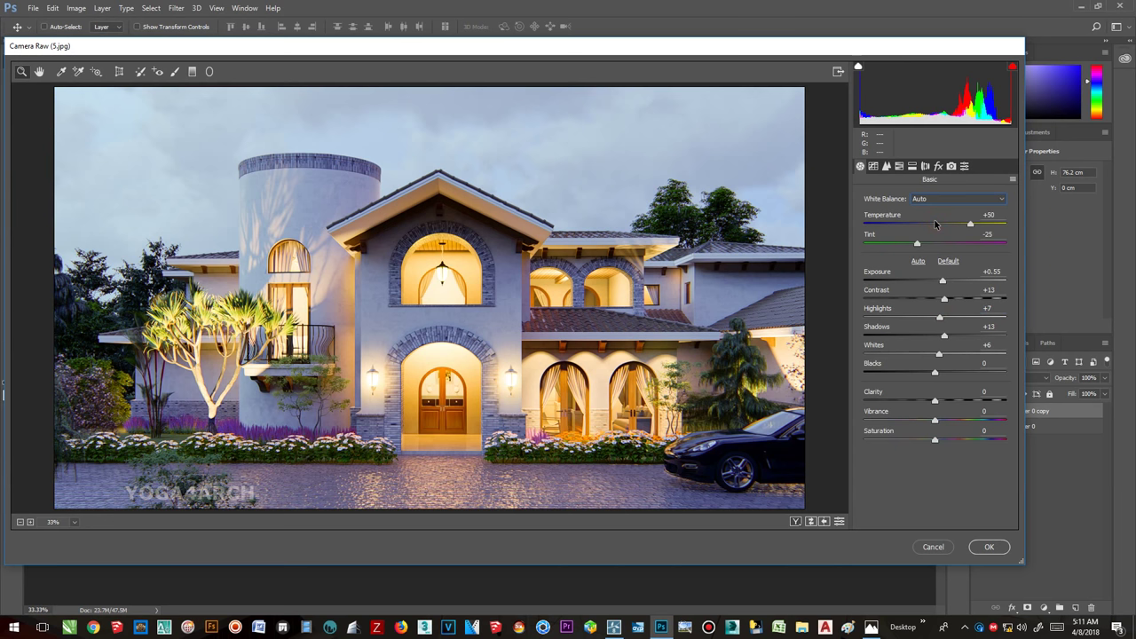
# - Reset tones to default, reapply Auto tone, cool the temperature, and switch white balance to Auto
pyautogui.click(941, 262)
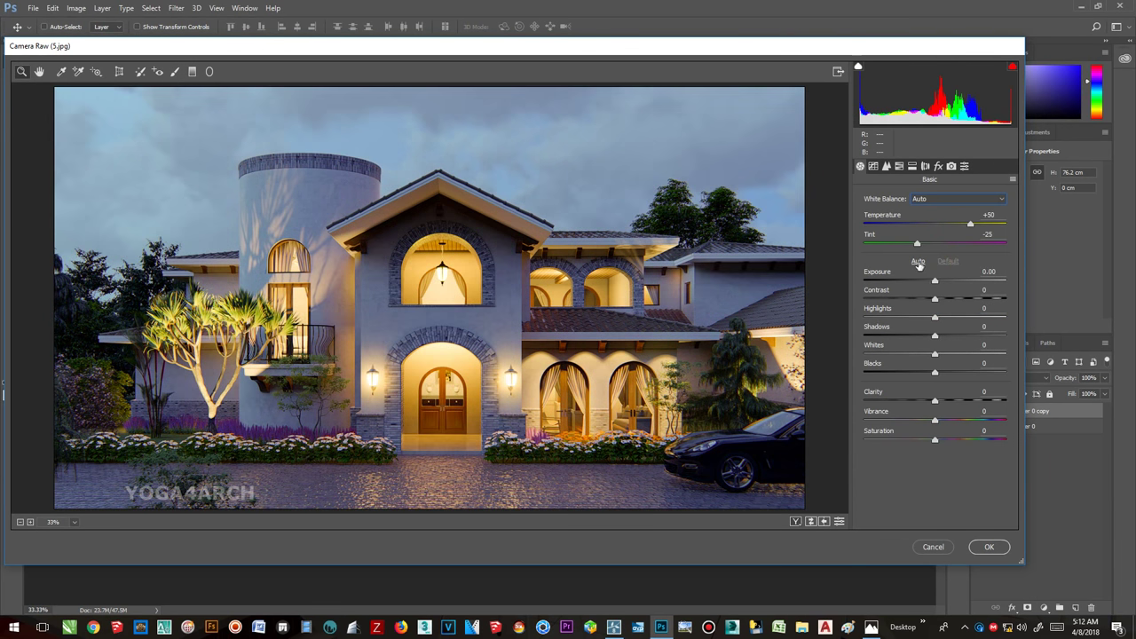
pyautogui.click(918, 262)
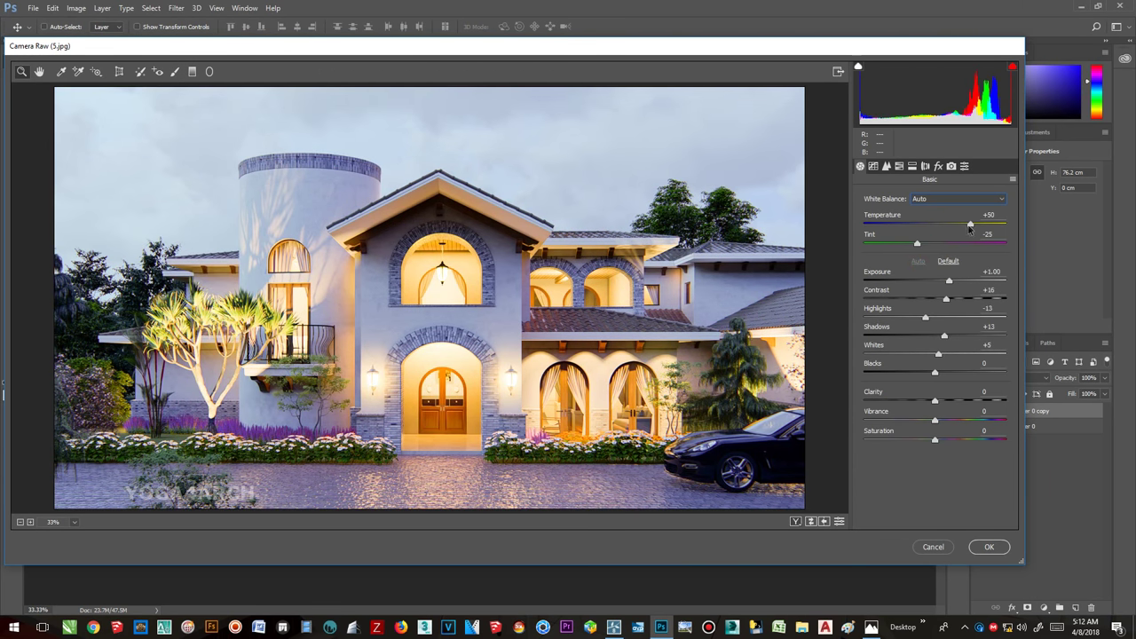
pyautogui.moveTo(970, 225); pyautogui.dragTo(933, 221)
pyautogui.click(940, 200)
pyautogui.click(937, 213)
# - Try Auto and As Shot white balance, then settle on Temperature +6 with tones reset to 0
pyautogui.moveTo(917, 244); pyautogui.dragTo(939, 226)
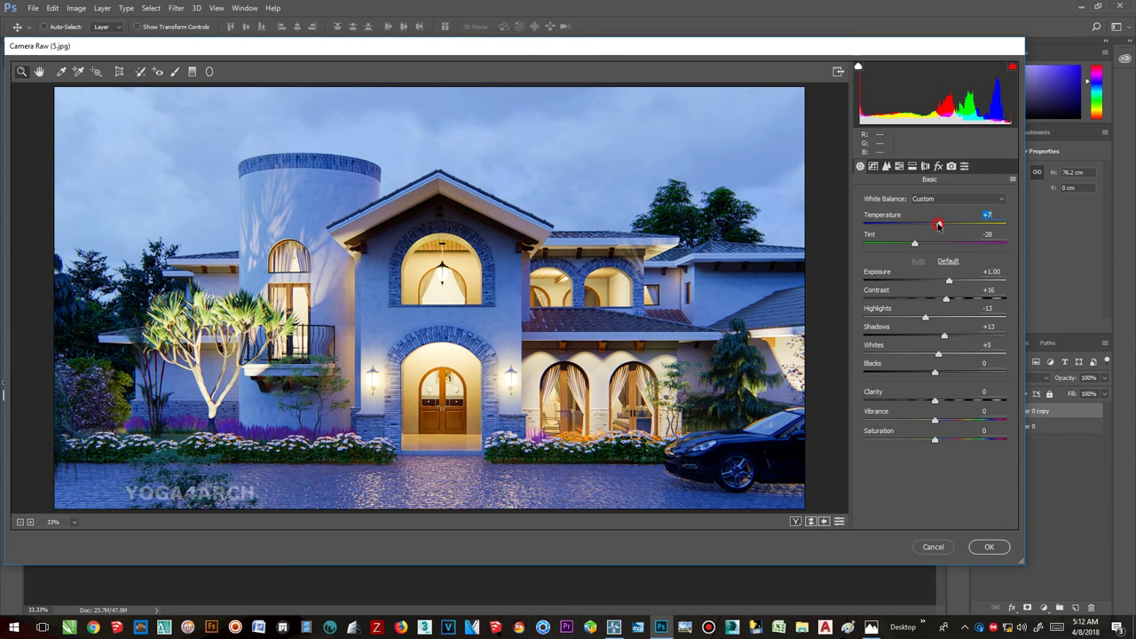
pyautogui.click(944, 201)
pyautogui.click(940, 218)
pyautogui.click(943, 200)
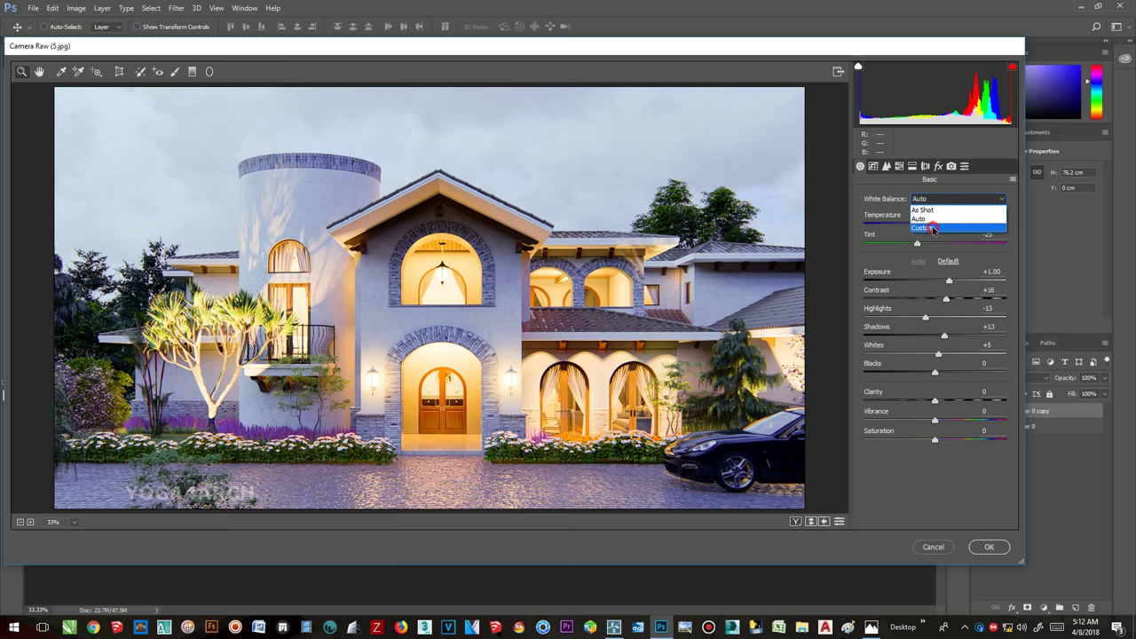
pyautogui.click(941, 209)
pyautogui.moveTo(934, 226); pyautogui.dragTo(928, 246)
pyautogui.click(947, 261)
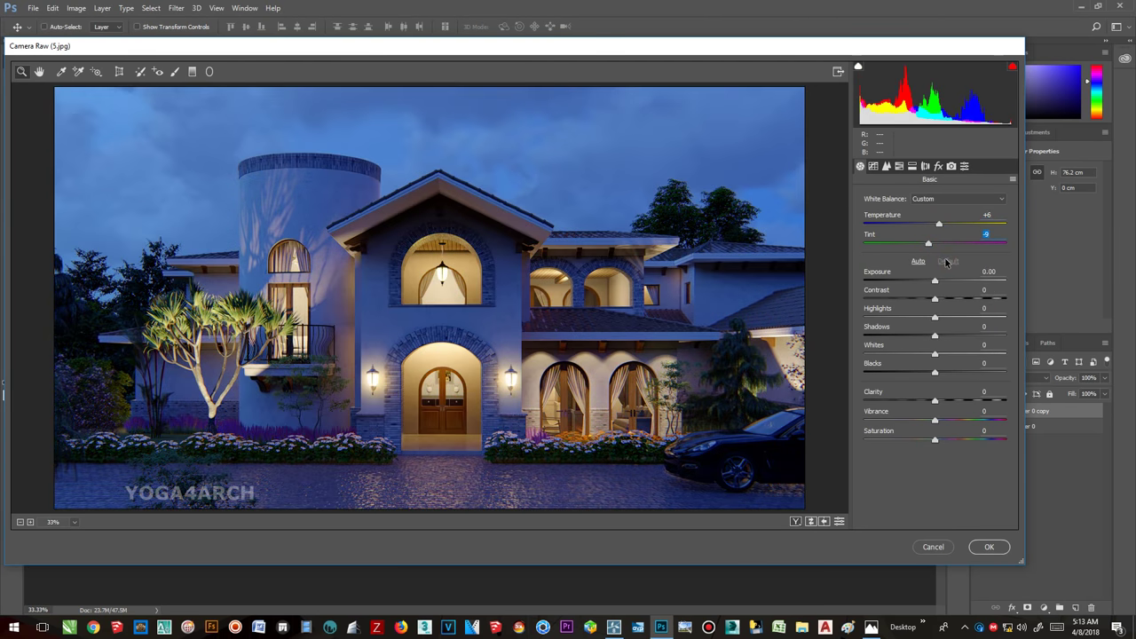
# - Apply Auto tone, then tune exposure to +0.80 and raise Whites to +30
pyautogui.click(917, 261)
pyautogui.moveTo(946, 282)
pyautogui.mouseDown()
pyautogui.moveTo(947, 306)
pyautogui.moveTo(882, 307)
pyautogui.moveTo(915, 308)
pyautogui.mouseUp()
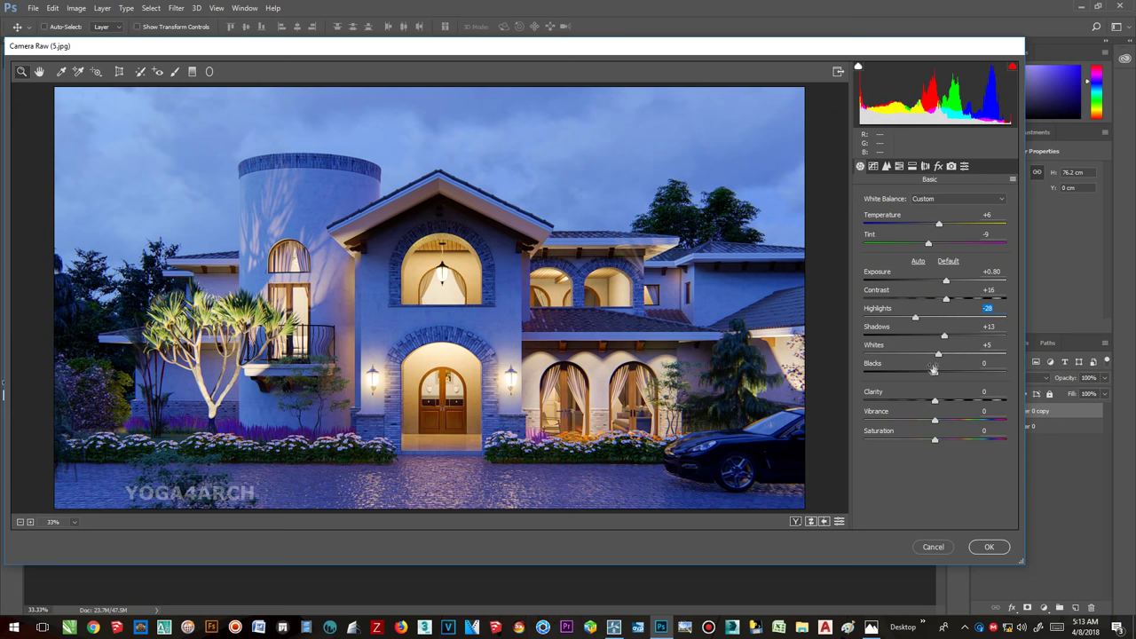
pyautogui.moveTo(937, 353)
pyautogui.mouseDown()
pyautogui.moveTo(985, 351)
pyautogui.moveTo(922, 359)
pyautogui.mouseUp()
pyautogui.click(938, 166)
# - Set the Camera Raw sharpening Amount to 30
pyautogui.click(924, 166)
pyautogui.click(898, 166)
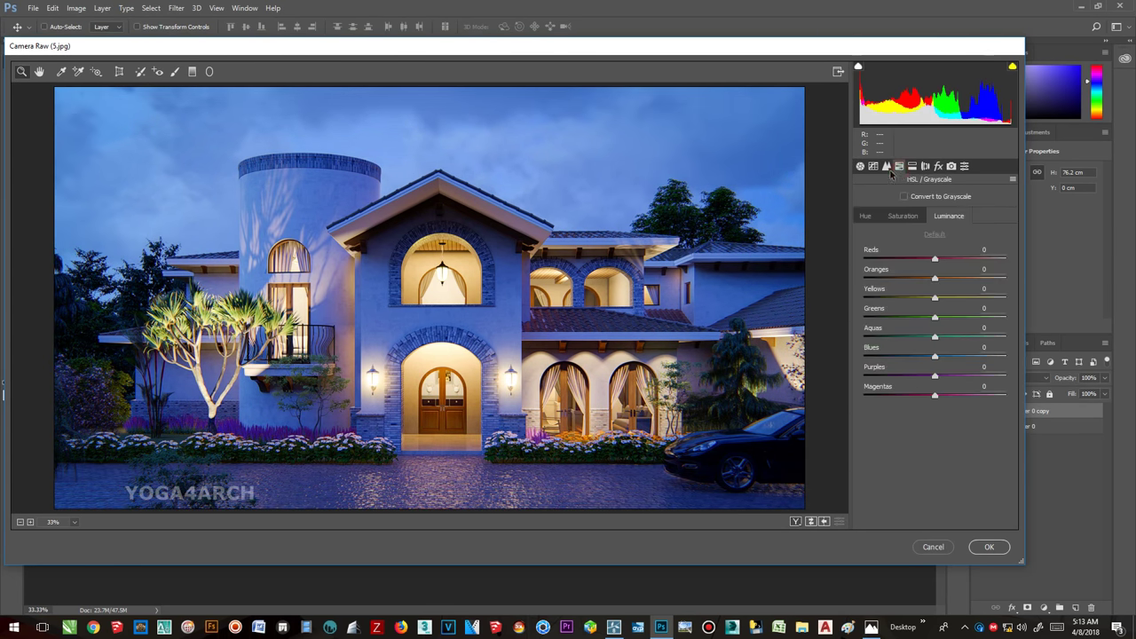
pyautogui.click(886, 165)
pyautogui.click(865, 216)
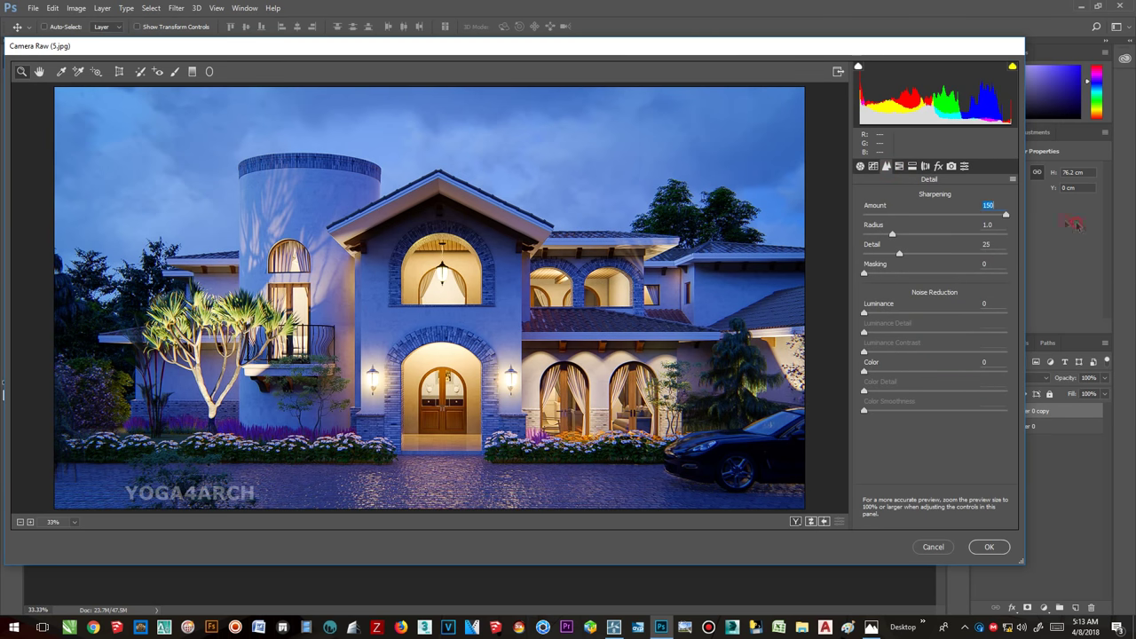
pyautogui.moveTo(971, 203); pyautogui.dragTo(996, 205)
pyautogui.write('0')
# - Lift the tone curve to Lights +23 and Darks +5
pyautogui.click(873, 166)
pyautogui.moveTo(934, 425)
pyautogui.mouseDown()
pyautogui.moveTo(957, 407)
pyautogui.moveTo(943, 425)
pyautogui.mouseUp()
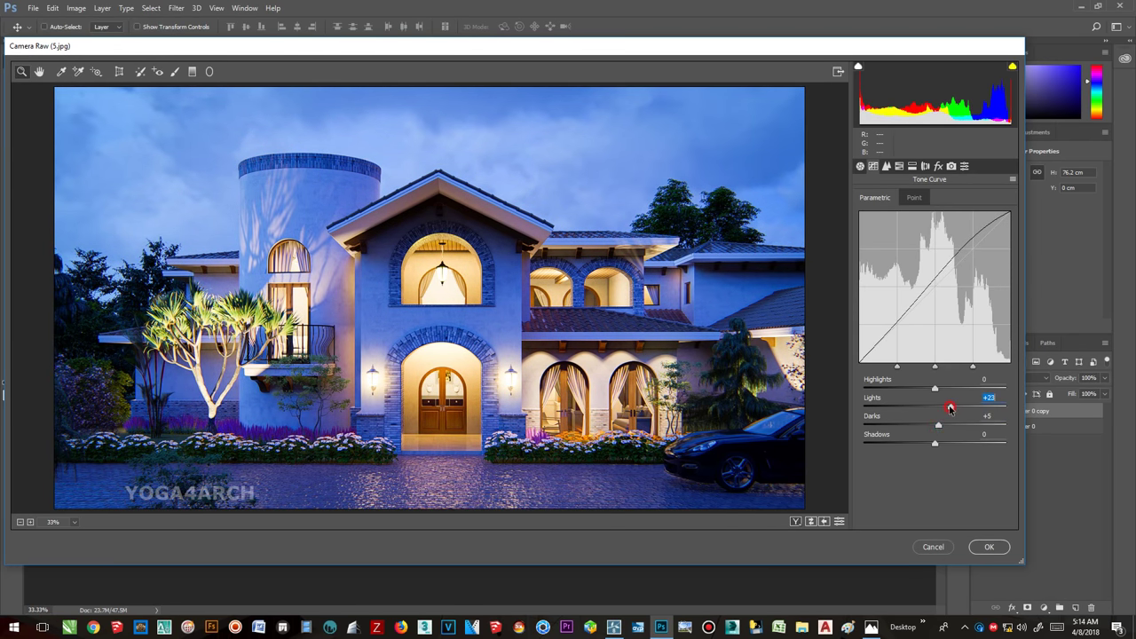
pyautogui.click(885, 166)
pyautogui.click(899, 165)
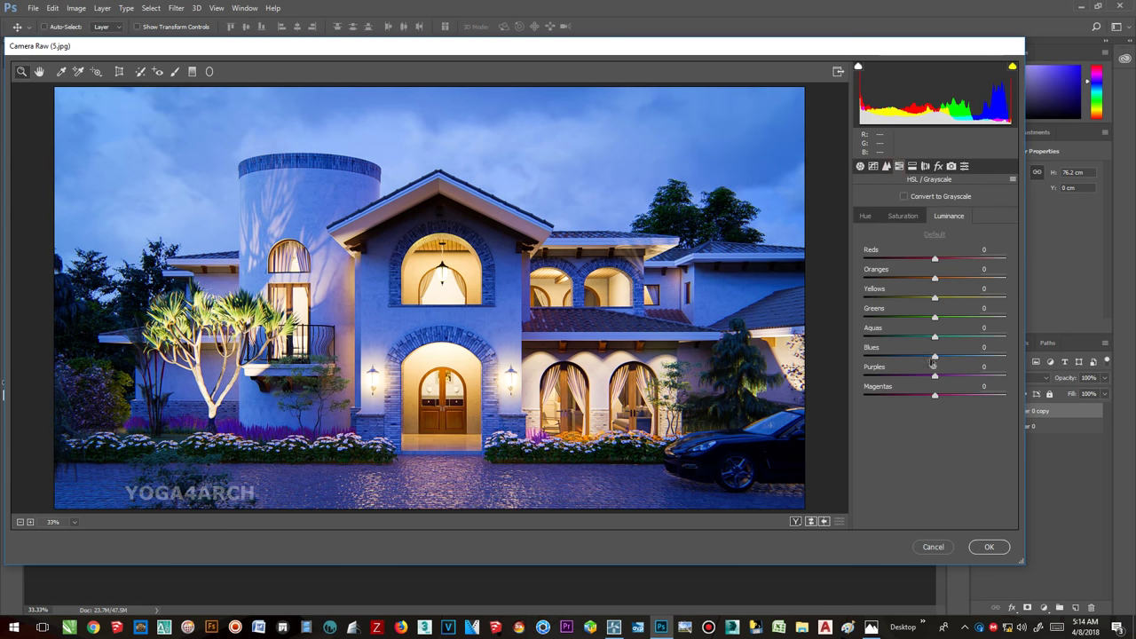
# - Make a first luminance pass: darken blues and greens, adjust oranges and yellows, lift aquas to +2
pyautogui.moveTo(934, 356)
pyautogui.mouseDown()
pyautogui.moveTo(906, 302)
pyautogui.moveTo(876, 309)
pyautogui.moveTo(917, 322)
pyautogui.mouseUp()
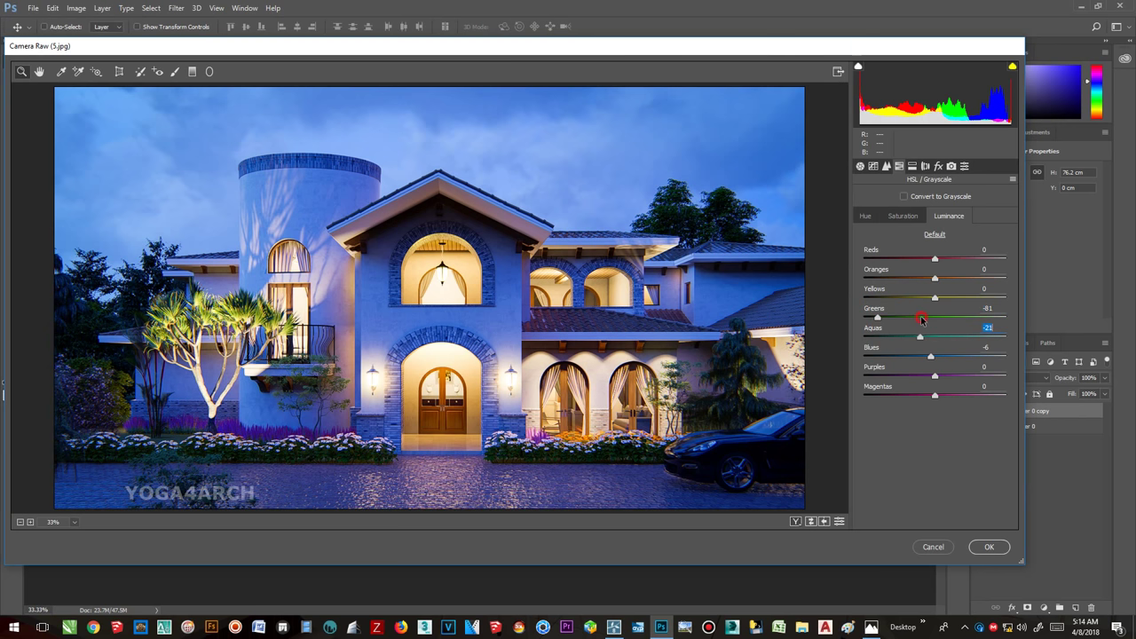
pyautogui.moveTo(895, 277)
pyautogui.mouseDown()
pyautogui.moveTo(950, 280)
pyautogui.moveTo(968, 300)
pyautogui.mouseUp()
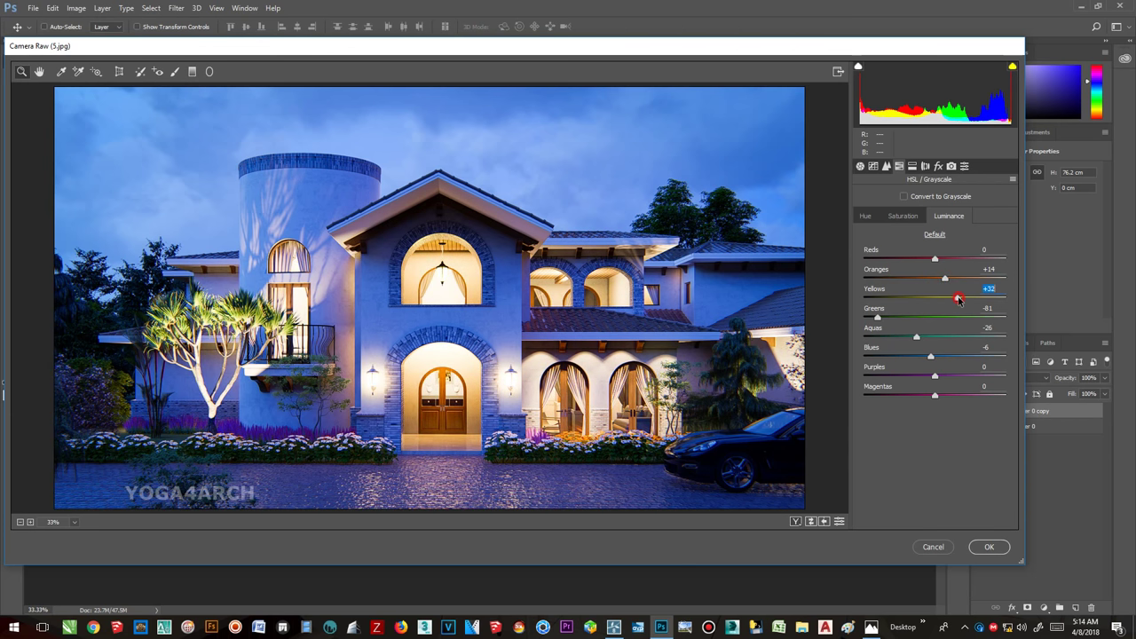
pyautogui.moveTo(969, 300); pyautogui.dragTo(944, 298)
pyautogui.moveTo(878, 317)
pyautogui.mouseDown()
pyautogui.moveTo(852, 318)
pyautogui.moveTo(893, 320)
pyautogui.mouseUp()
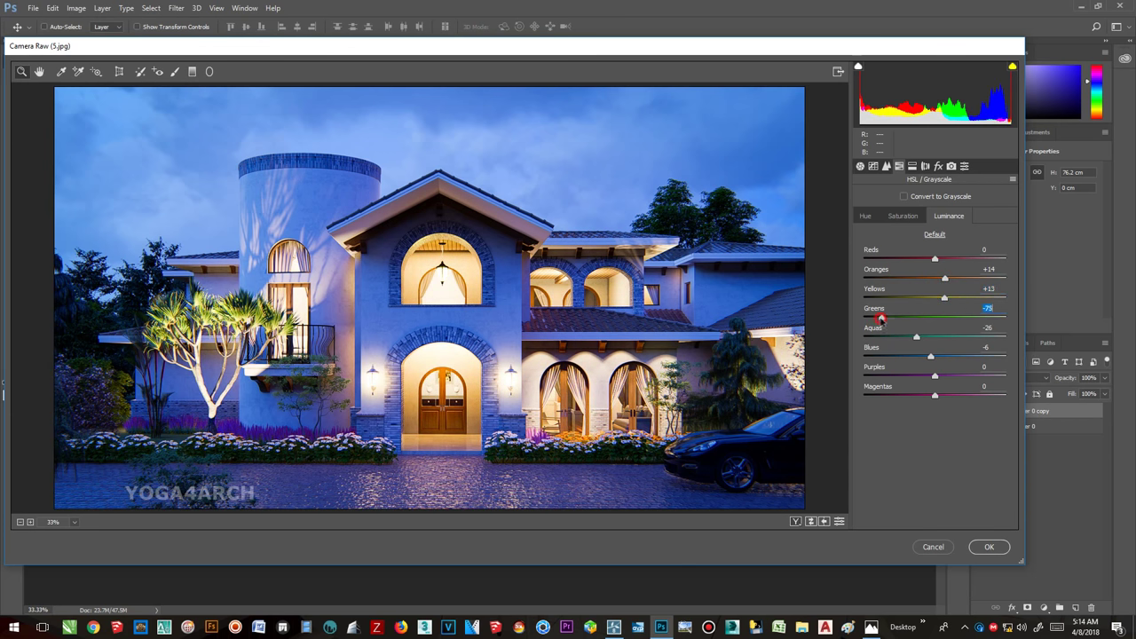
pyautogui.moveTo(916, 336)
pyautogui.mouseDown()
pyautogui.moveTo(922, 323)
pyautogui.moveTo(911, 330)
pyautogui.moveTo(926, 357)
pyautogui.mouseUp()
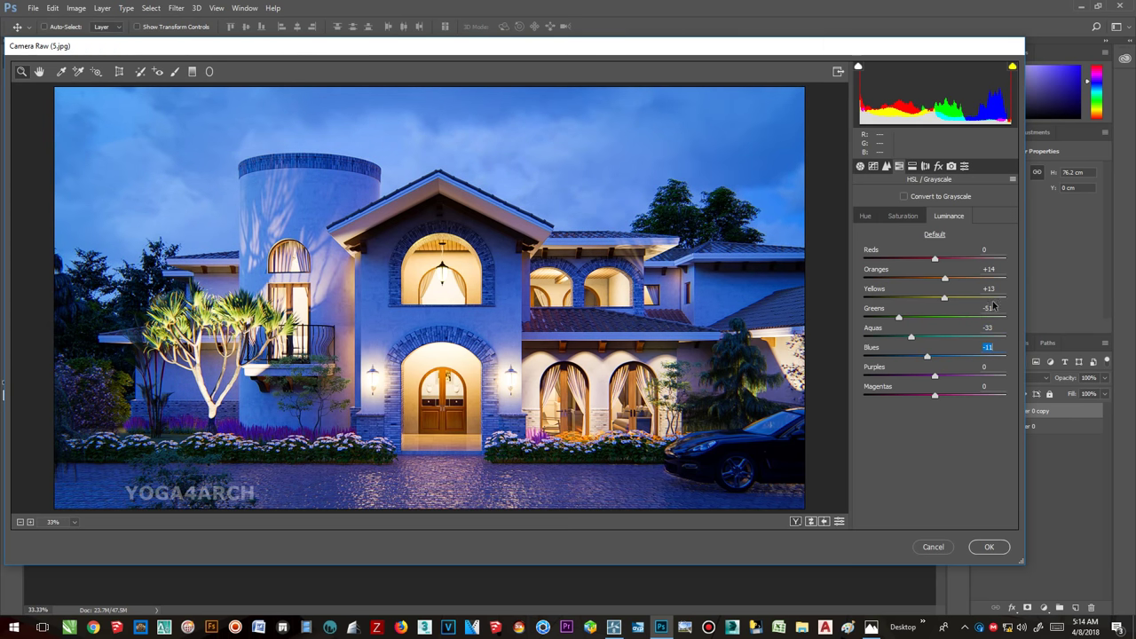
# - Reset Reds and Oranges to 0 and settle Yellows +3, Greens -21, Blues -8
pyautogui.moveTo(935, 259); pyautogui.dragTo(945, 254)
pyautogui.doubleClick(944, 255)
pyautogui.moveTo(944, 280)
pyautogui.mouseDown()
pyautogui.moveTo(988, 280)
pyautogui.moveTo(951, 280)
pyautogui.moveTo(969, 298)
pyautogui.mouseUp()
pyautogui.doubleClick(949, 283)
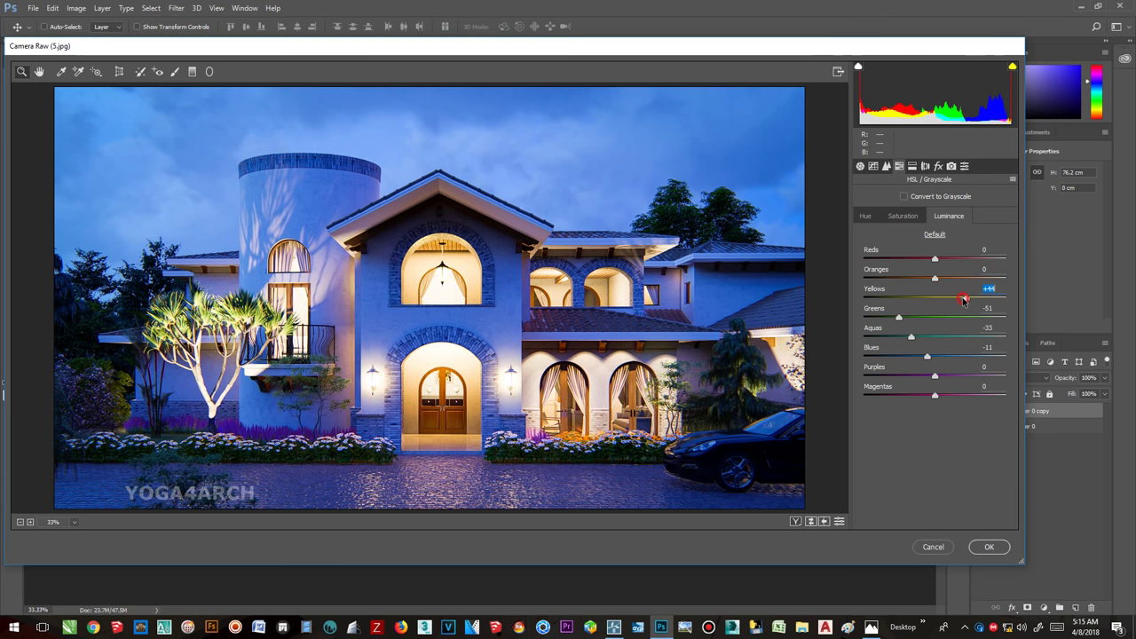
pyautogui.moveTo(969, 298); pyautogui.dragTo(933, 300)
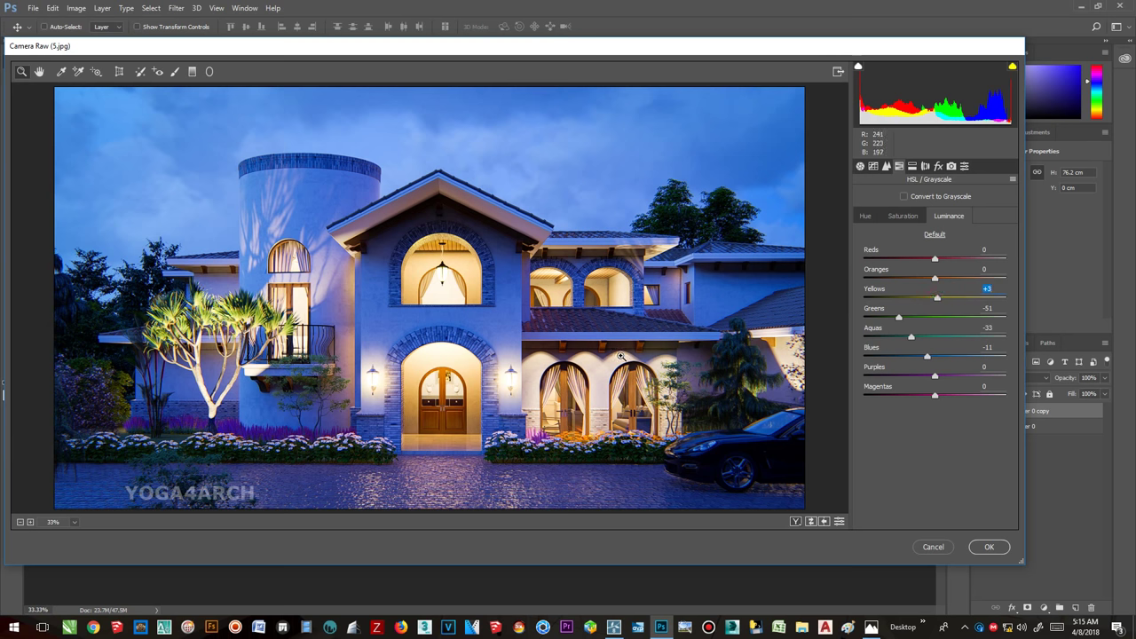
pyautogui.click(897, 319)
pyautogui.moveTo(897, 319)
pyautogui.mouseDown()
pyautogui.moveTo(924, 320)
pyautogui.moveTo(940, 342)
pyautogui.mouseUp()
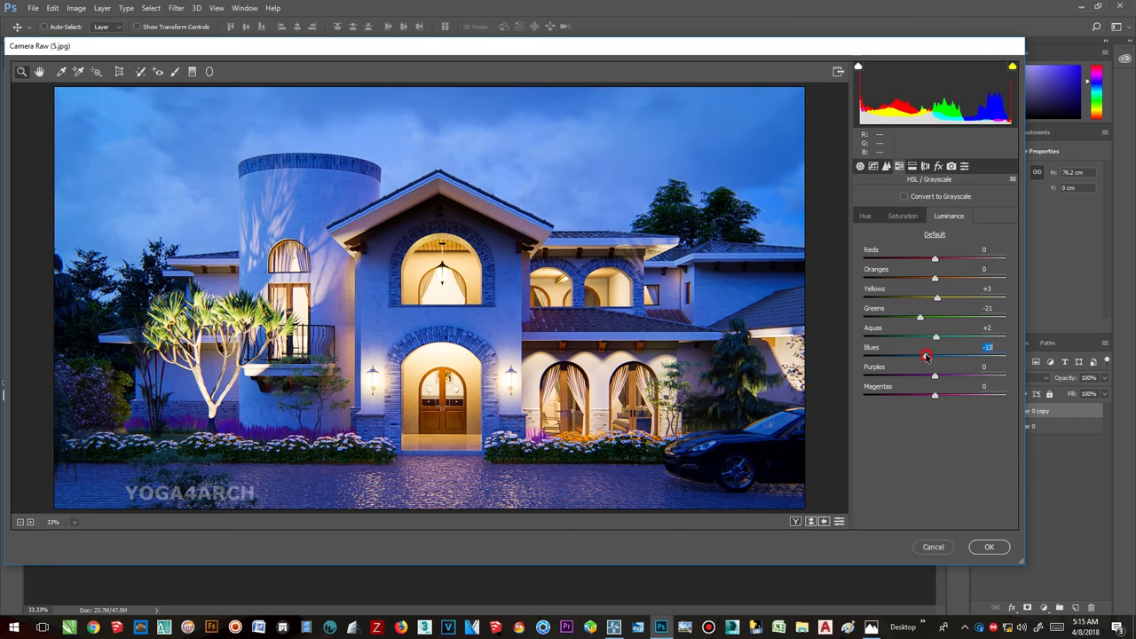
pyautogui.moveTo(927, 356); pyautogui.dragTo(930, 356)
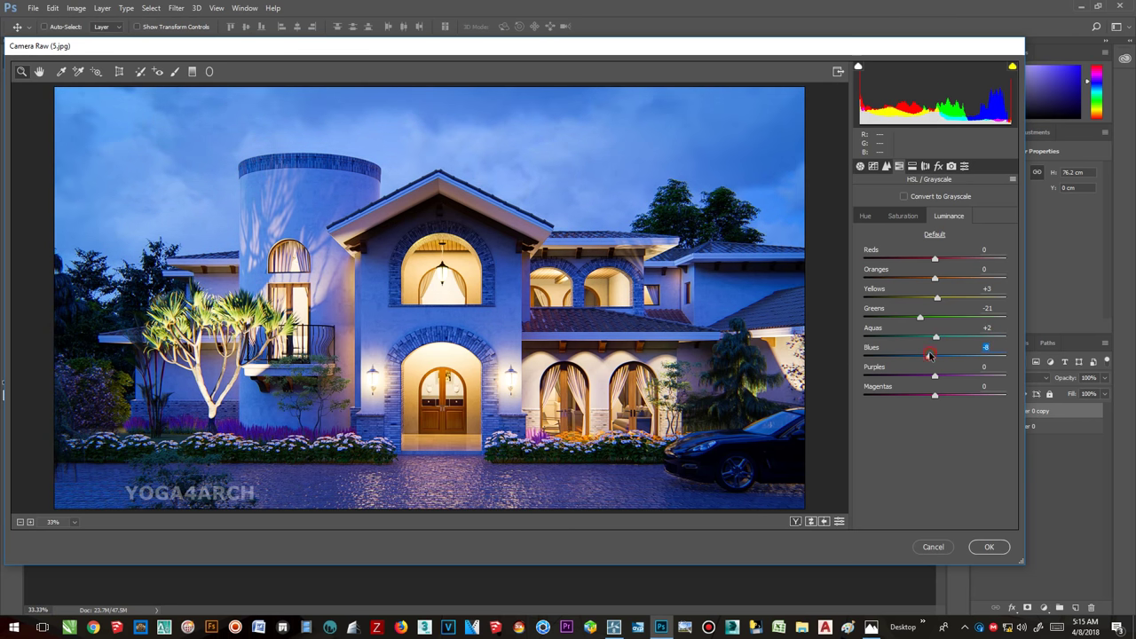
pyautogui.click(926, 166)
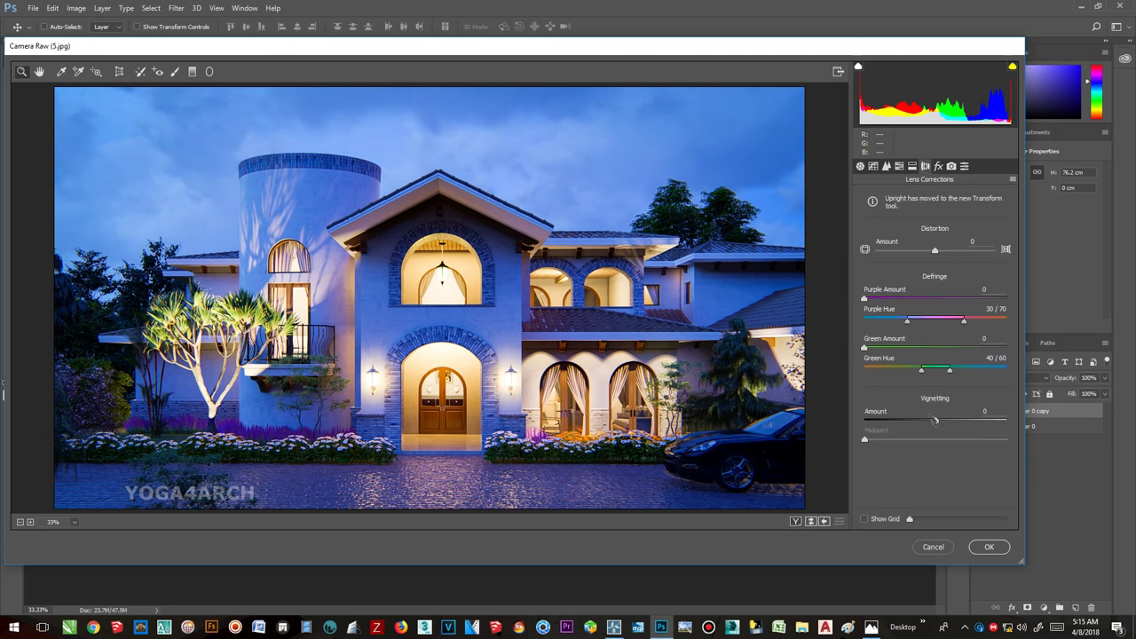
# - Darken the corners with a lens Vignetting Amount of about -38
pyautogui.moveTo(934, 418); pyautogui.dragTo(878, 422)
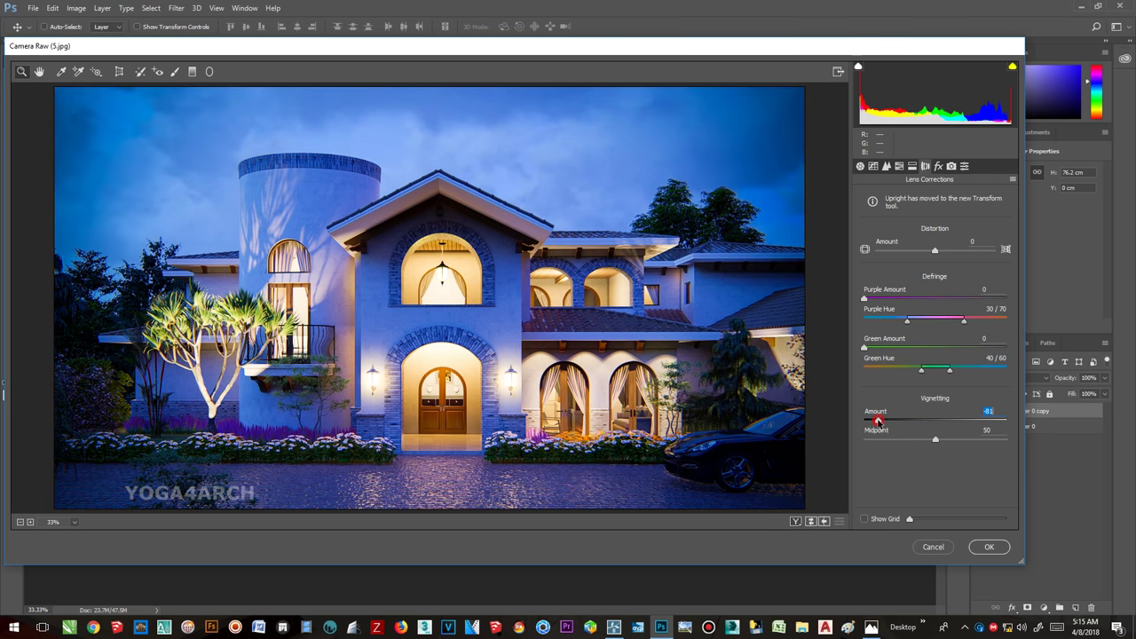
pyautogui.moveTo(878, 422); pyautogui.dragTo(913, 422)
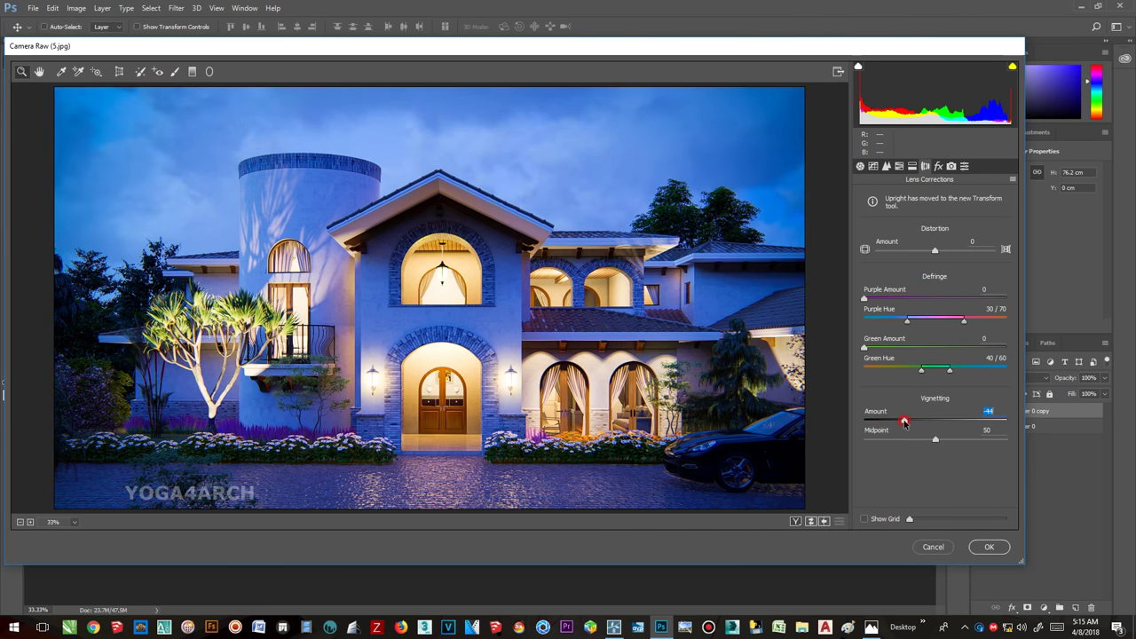
pyautogui.moveTo(913, 422); pyautogui.dragTo(908, 422)
# - Set Highlights -33, Contrast +8 and Exposure +0.90, then apply the Camera Raw grade
pyautogui.hotkey('ctrl', 'alt', '1')
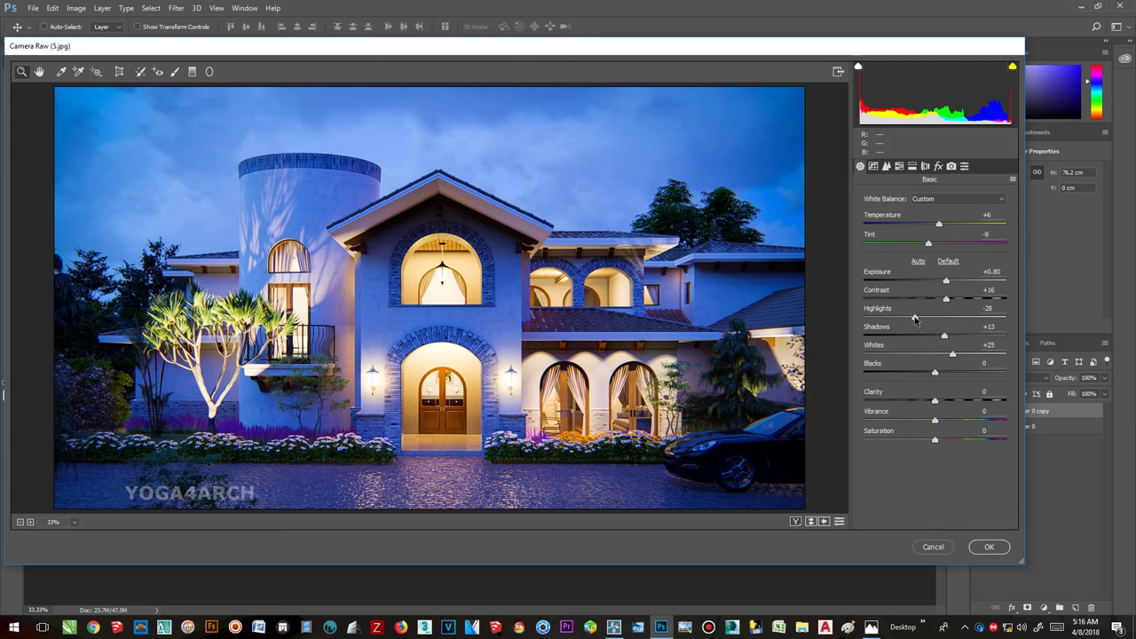
pyautogui.moveTo(915, 319); pyautogui.dragTo(911, 318)
pyautogui.moveTo(946, 299); pyautogui.dragTo(951, 302)
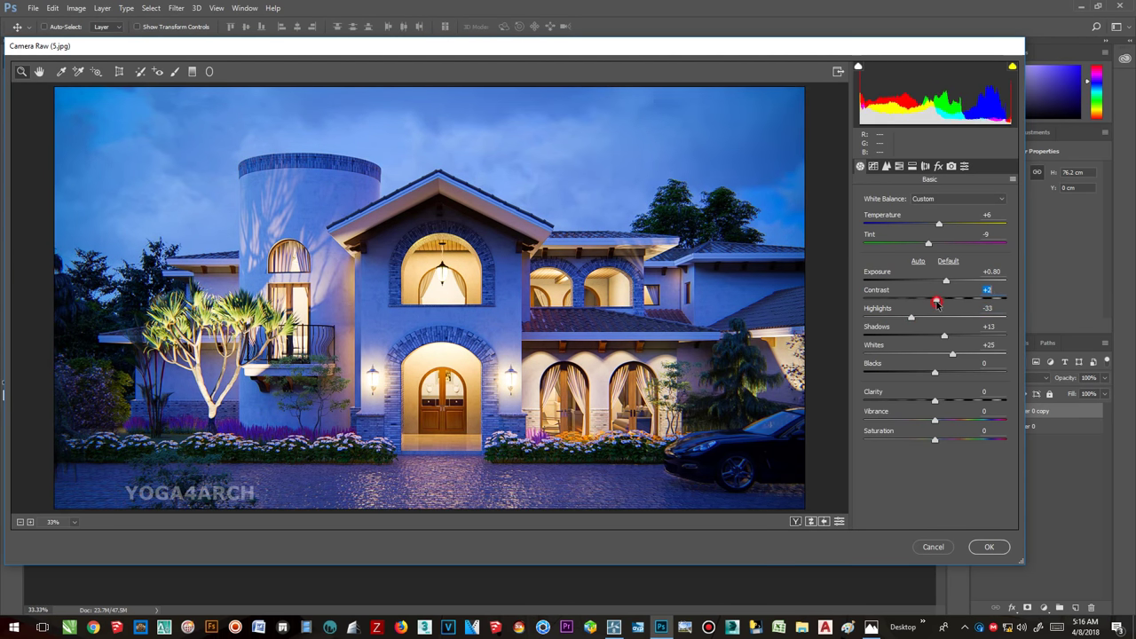
pyautogui.moveTo(950, 302)
pyautogui.mouseDown()
pyautogui.moveTo(940, 299)
pyautogui.moveTo(948, 281)
pyautogui.mouseUp()
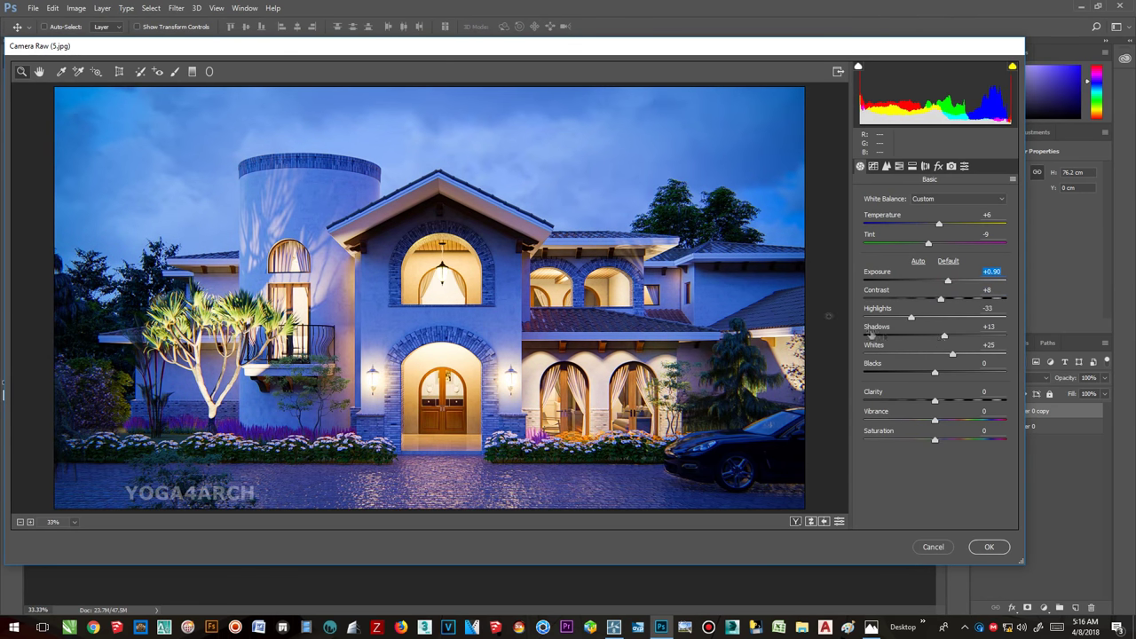
pyautogui.click(984, 547)
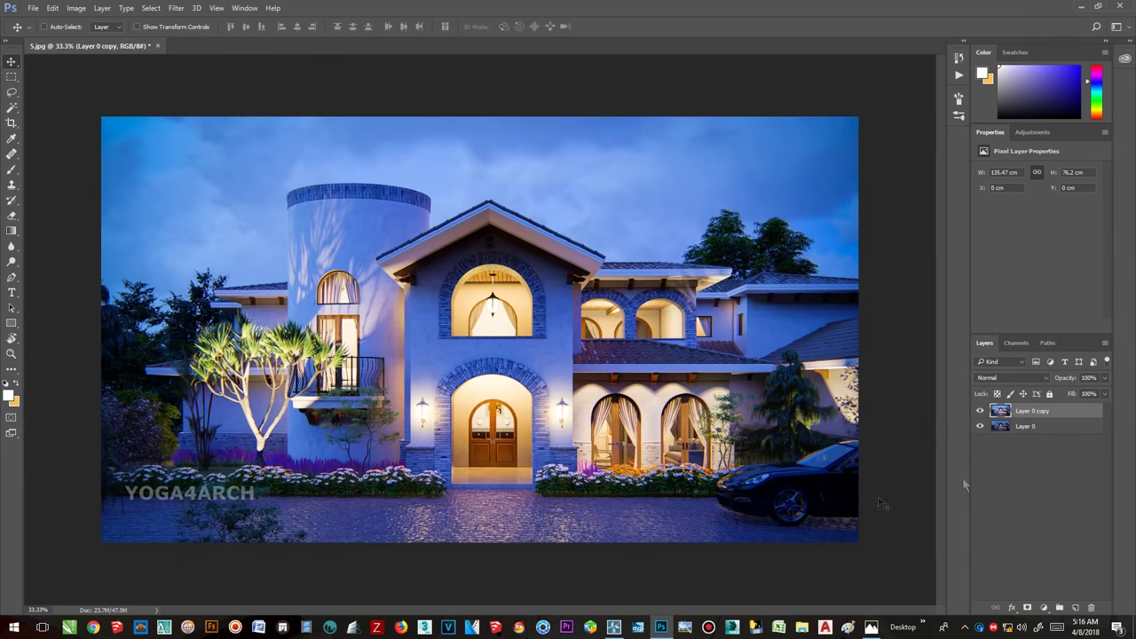
# - Toggle Layer 0 copy's visibility to compare the graded layer against the original
pyautogui.click(979, 411)
pyautogui.click(979, 411)
pyautogui.click(12, 220)
pyautogui.click(980, 411)
pyautogui.click(980, 411)
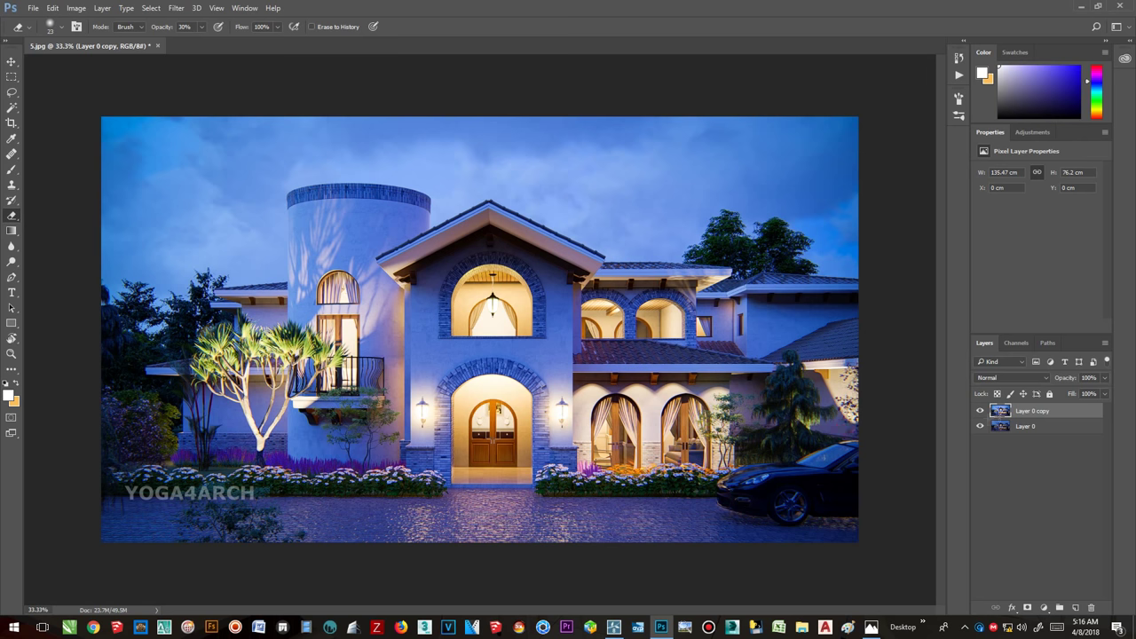
pyautogui.click(979, 411)
pyautogui.click(980, 411)
pyautogui.click(980, 410)
pyautogui.click(980, 411)
pyautogui.hotkey('alt', 'e')
pyautogui.press('Escape')
# - Set the eraser to a soft 202 px brush at 16% opacity and lightly erase part of Layer 0 copy
pyautogui.rightClick(497, 439)
pyautogui.moveTo(577, 466); pyautogui.dragTo(604, 463)
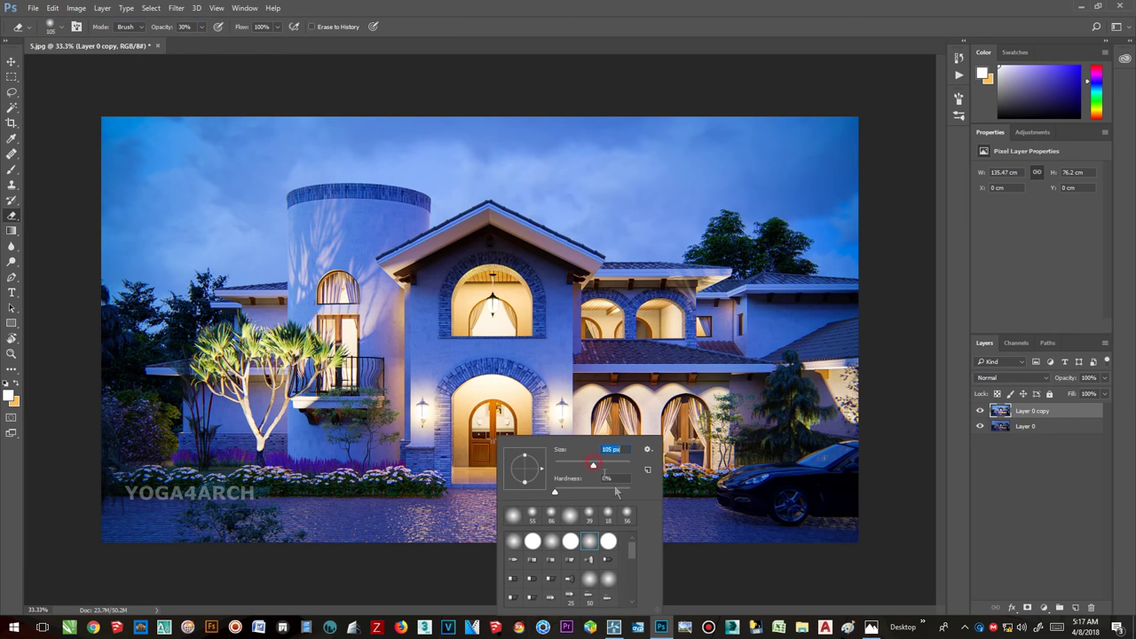
pyautogui.press('Return')
pyautogui.rightClick(538, 435)
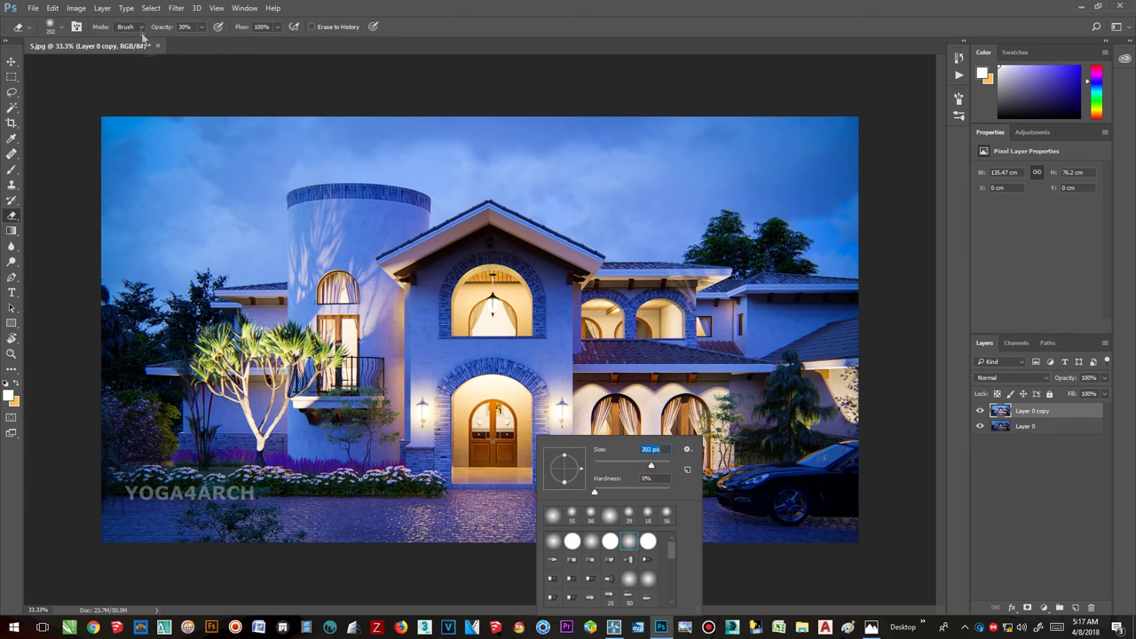
pyautogui.moveTo(203, 26); pyautogui.dragTo(191, 45)
pyautogui.rightClick(597, 436)
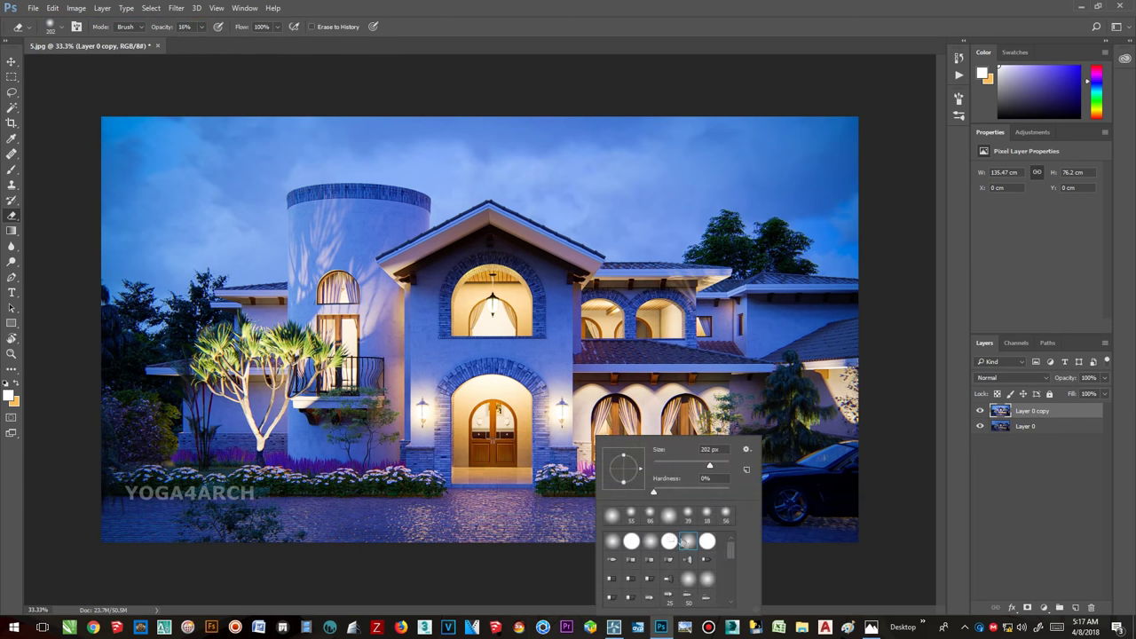
pyautogui.doubleClick(612, 541)
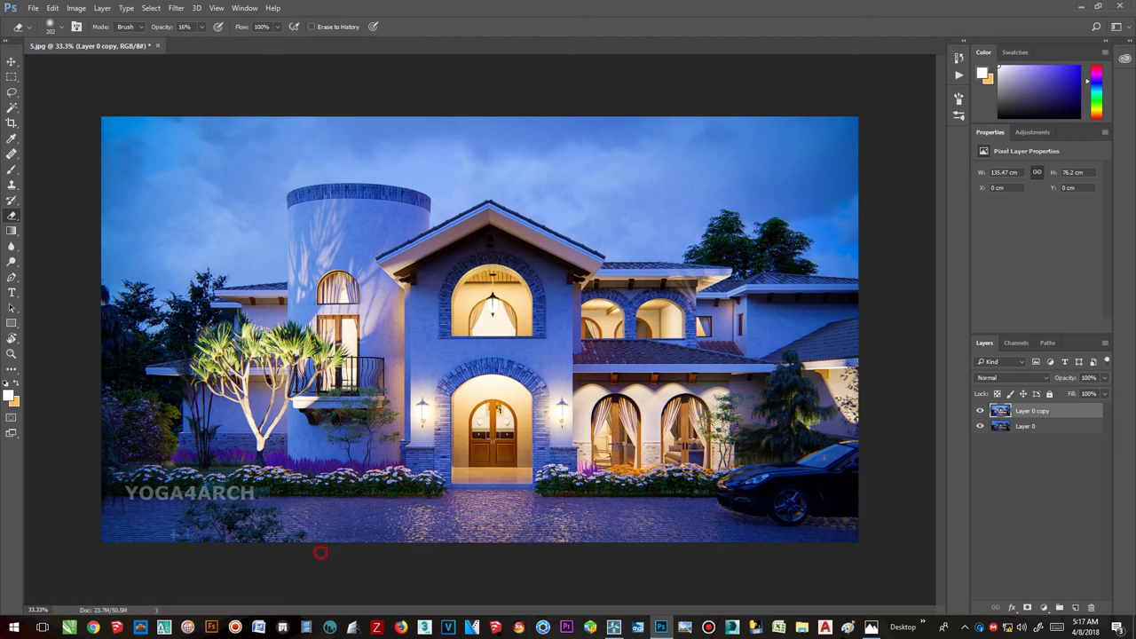
pyautogui.moveTo(177, 462)
pyautogui.mouseDown()
pyautogui.moveTo(200, 443)
pyautogui.moveTo(143, 427)
pyautogui.mouseUp()
pyautogui.click(1043, 608)
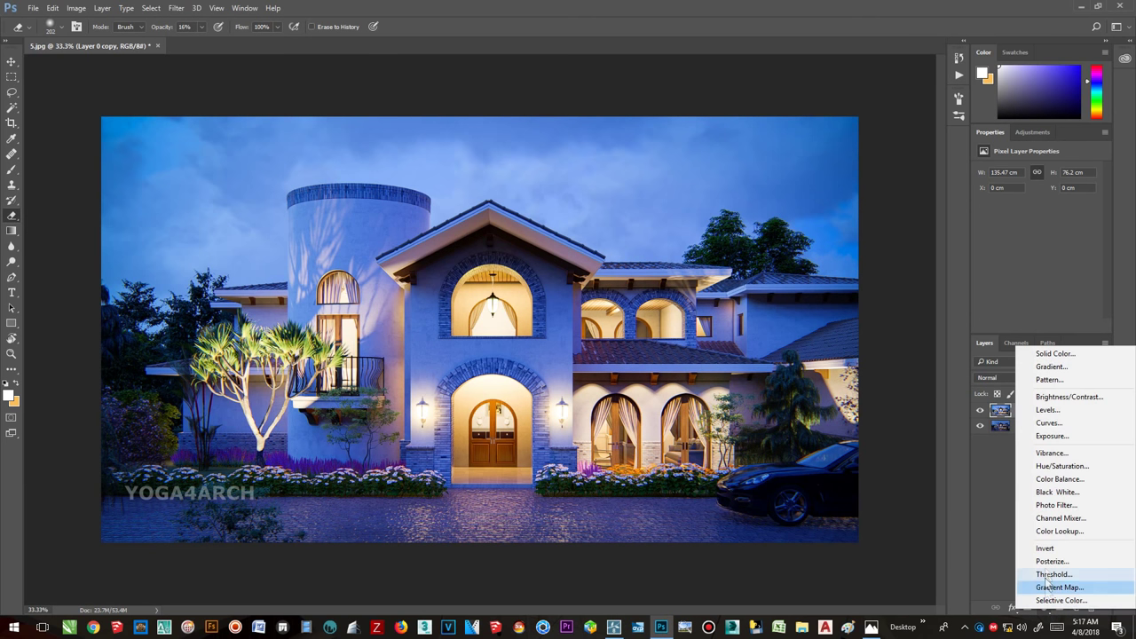
# - Add a Color Balance layer and shift the midtones toward cyan with slight yellow–blue and magenta–green tweaks
pyautogui.click(1061, 479)
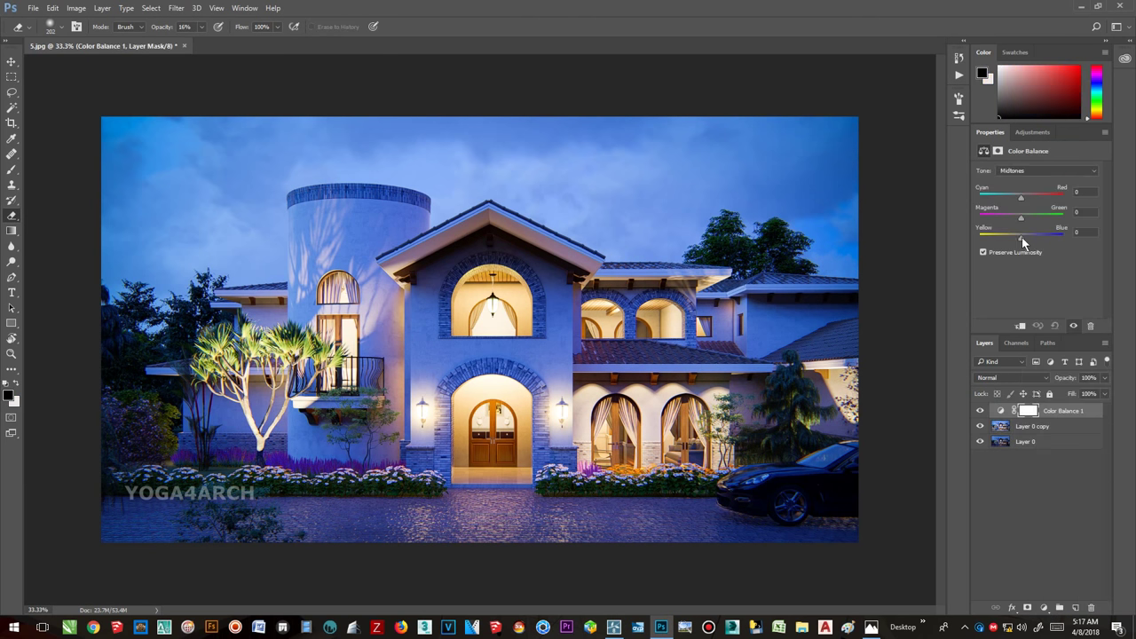
pyautogui.moveTo(1019, 239)
pyautogui.mouseDown()
pyautogui.moveTo(1033, 244)
pyautogui.moveTo(1017, 242)
pyautogui.mouseUp()
pyautogui.moveTo(1021, 197); pyautogui.dragTo(1015, 217)
pyautogui.moveTo(1020, 220); pyautogui.dragTo(1021, 244)
# - Shift the Color Balance highlights toward cyan and yellow with a slight magenta–green nudge
pyautogui.click(1032, 172)
pyautogui.click(1020, 190)
pyautogui.moveTo(1021, 197); pyautogui.dragTo(1020, 202)
pyautogui.moveTo(1020, 222); pyautogui.dragTo(1018, 221)
pyautogui.moveTo(1025, 243)
pyautogui.mouseDown()
pyautogui.moveTo(1005, 233)
pyautogui.moveTo(1038, 228)
pyautogui.moveTo(1003, 226)
pyautogui.moveTo(999, 242)
pyautogui.moveTo(1027, 238)
pyautogui.mouseUp()
# - Lower Layer 0 copy's fill to 85% and toggle it to compare the result
pyautogui.click(1104, 395)
pyautogui.click(1034, 428)
pyautogui.click(1105, 395)
pyautogui.moveTo(1103, 409)
pyautogui.mouseDown()
pyautogui.moveTo(1068, 414)
pyautogui.moveTo(1095, 411)
pyautogui.mouseUp()
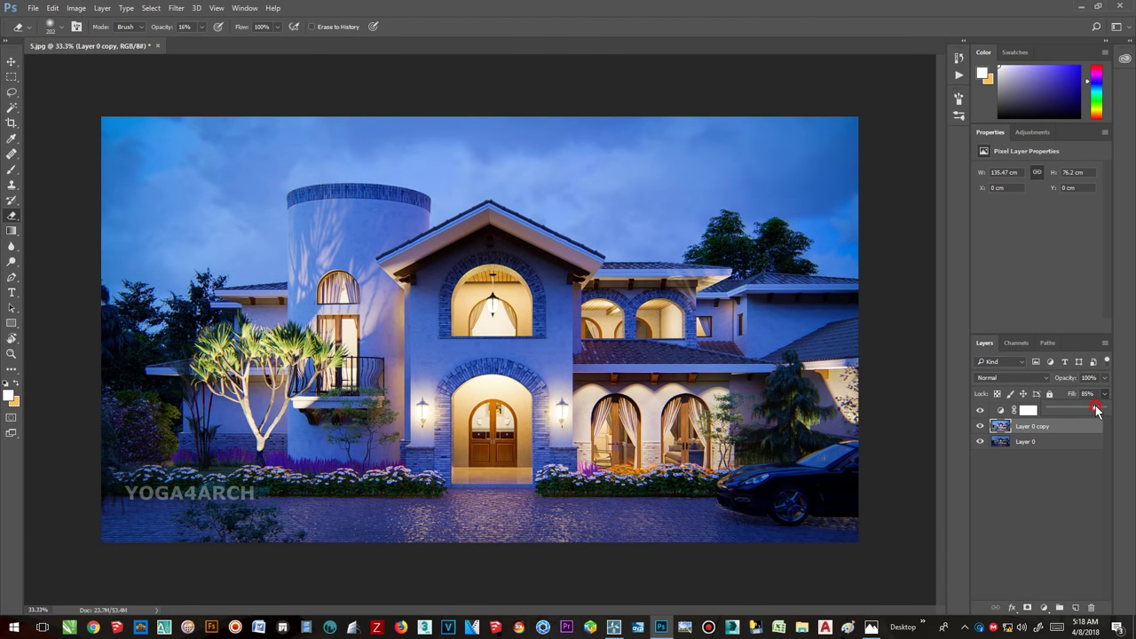
pyautogui.click(981, 426)
pyautogui.click(981, 426)
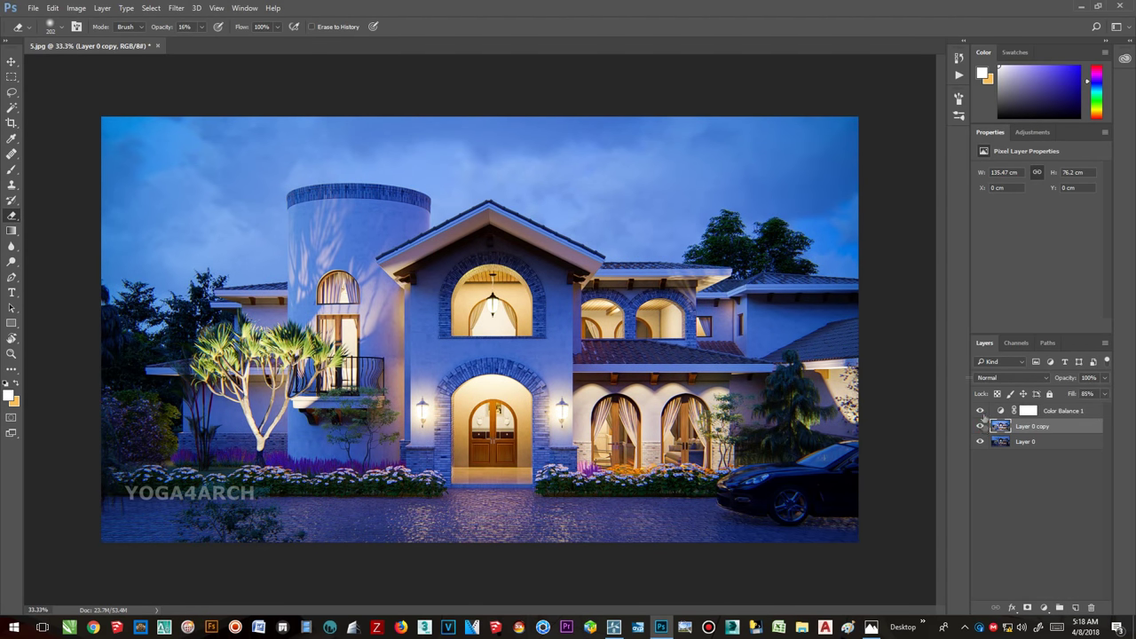
pyautogui.click(1089, 415)
# - Add a Brightness/Contrast adjustment layer, apply Auto, and raise the contrast
pyautogui.click(1042, 608)
pyautogui.click(1089, 393)
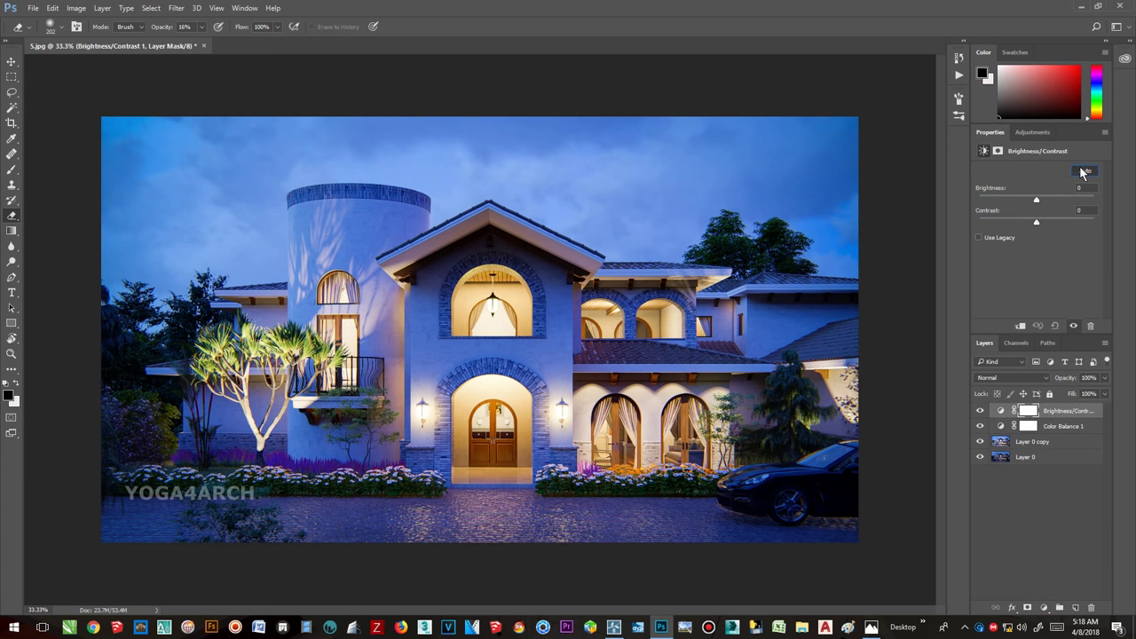
pyautogui.click(1084, 171)
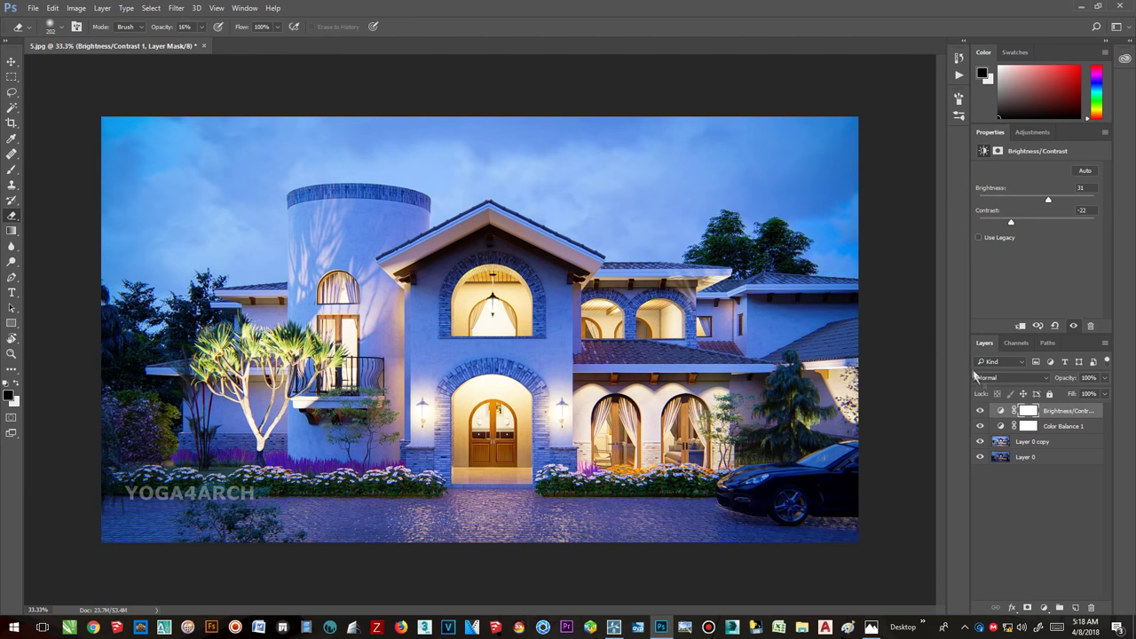
pyautogui.click(980, 410)
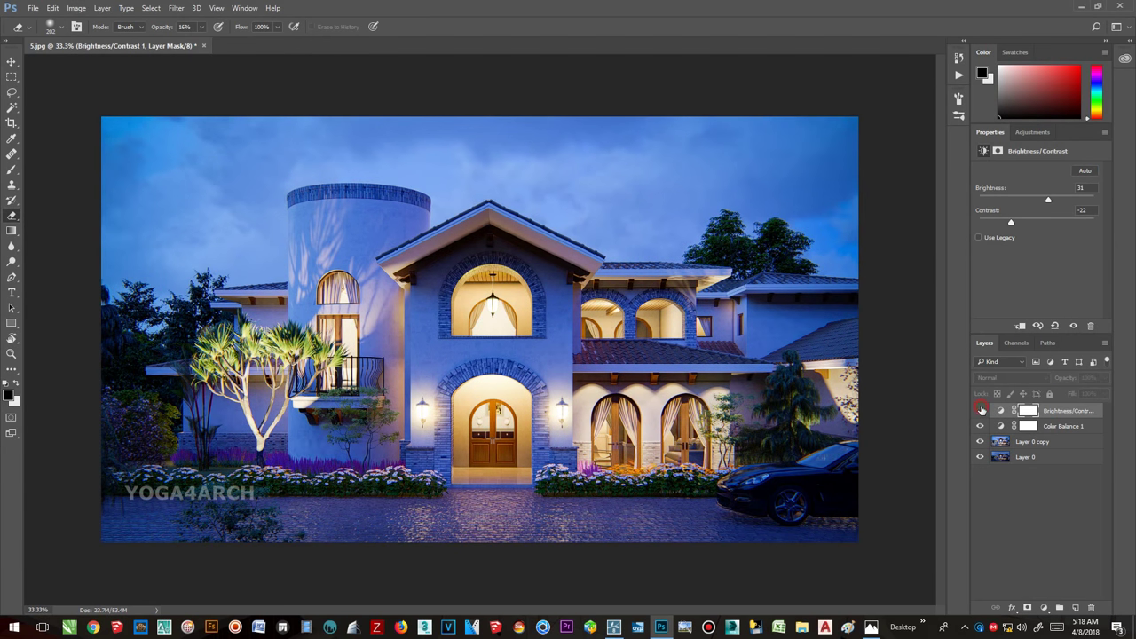
pyautogui.click(980, 410)
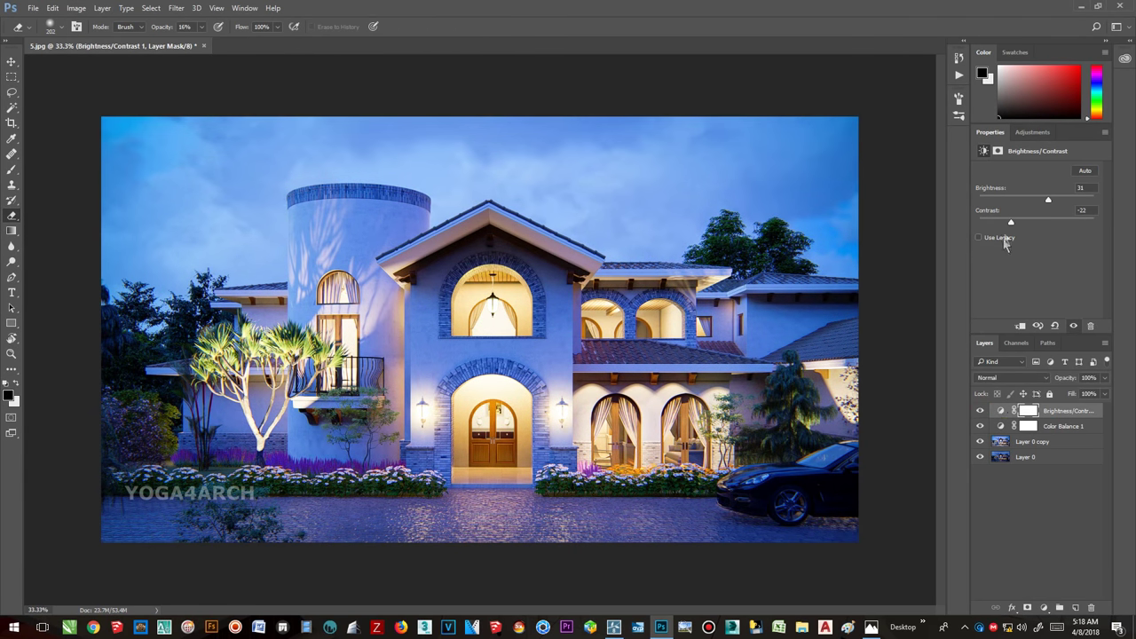
pyautogui.moveTo(1012, 225)
pyautogui.mouseDown()
pyautogui.moveTo(1035, 222)
pyautogui.moveTo(1027, 229)
pyautogui.moveTo(1043, 204)
pyautogui.mouseUp()
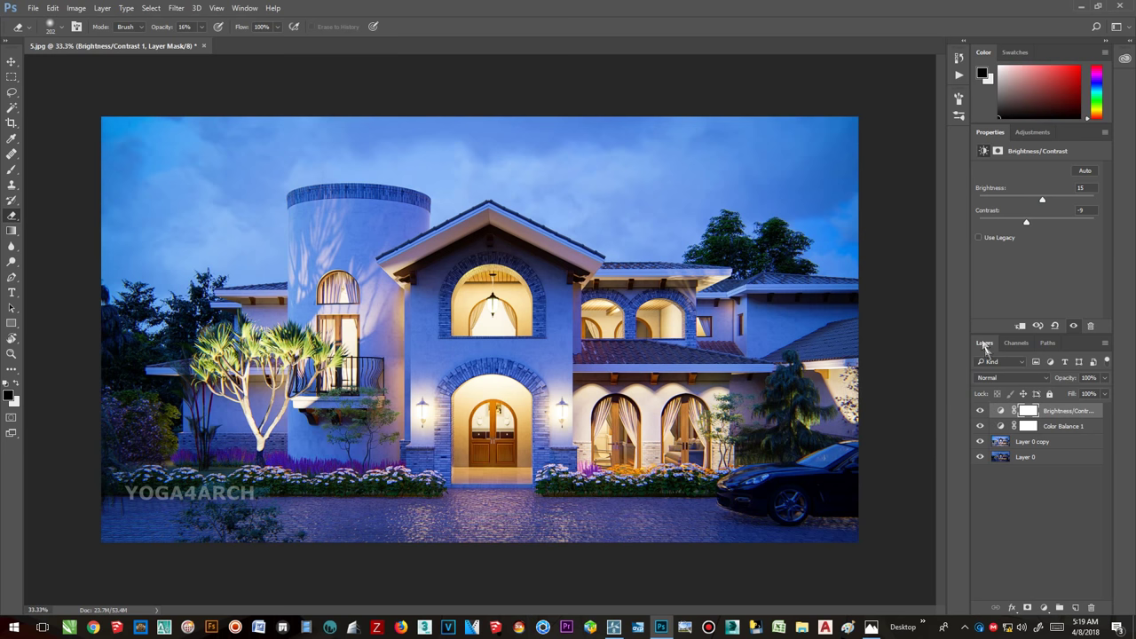
# - Fine-tune to Brightness 5 and Contrast 29, toggling the layer on and off to compare
pyautogui.click(981, 413)
pyautogui.click(981, 412)
pyautogui.moveTo(1042, 224); pyautogui.dragTo(1056, 225)
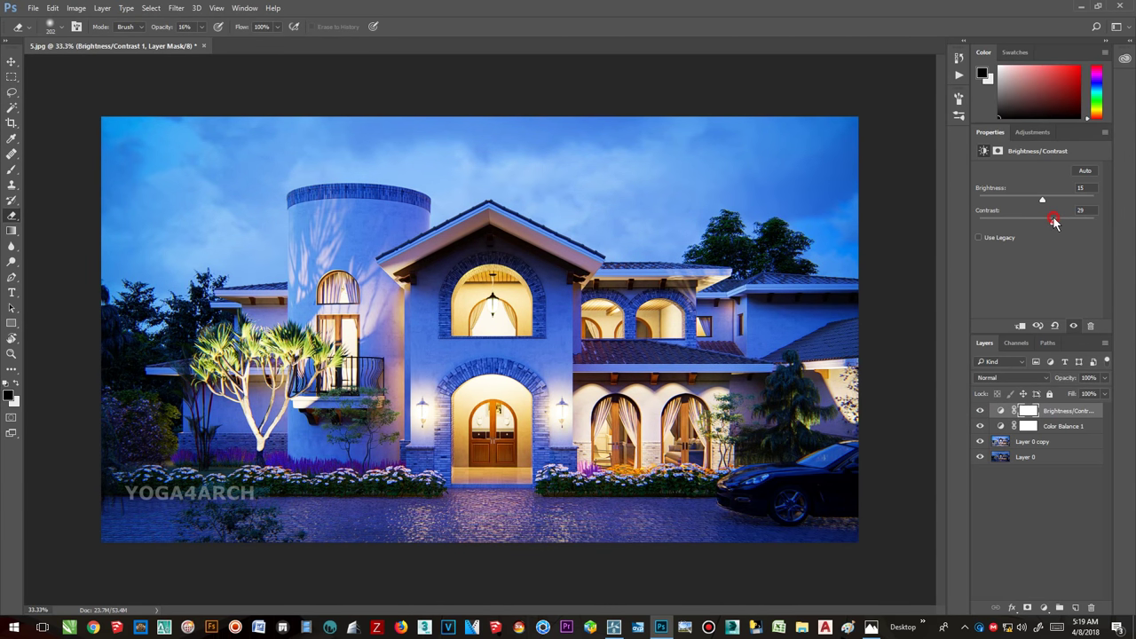
pyautogui.click(981, 412)
pyautogui.click(981, 411)
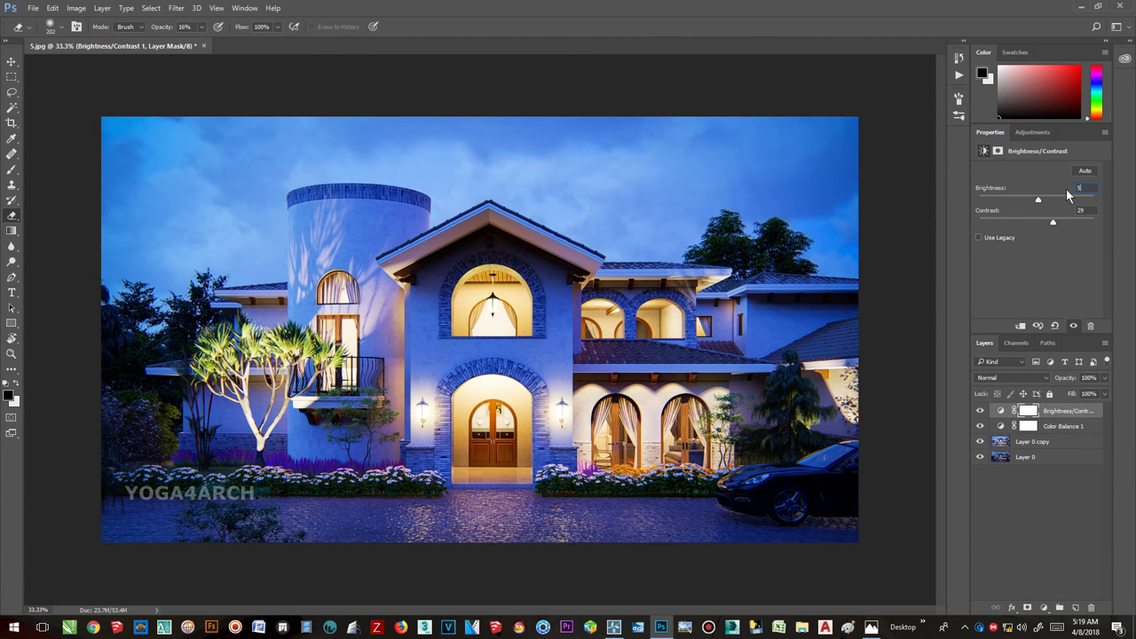
pyautogui.click(980, 412)
pyautogui.click(980, 412)
pyautogui.click(980, 412)
pyautogui.click(981, 411)
# - Lower the Brightness/Contrast layer's fill to 73%
pyautogui.click(1105, 394)
pyautogui.moveTo(1105, 411); pyautogui.dragTo(1088, 414)
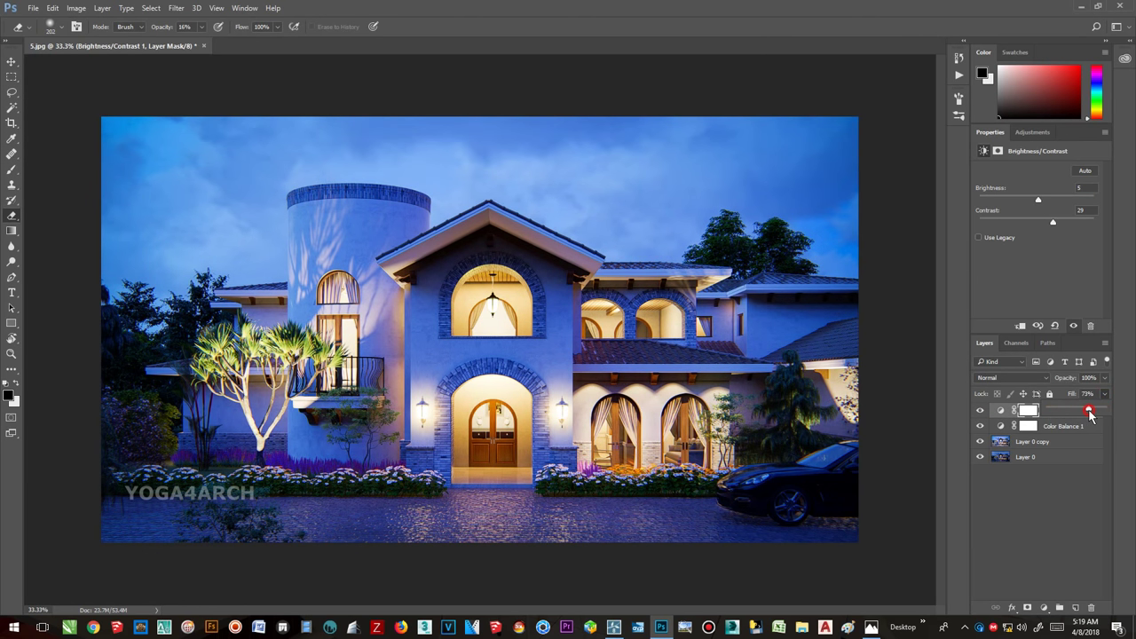
pyautogui.click(1055, 505)
# - Save the document as the Photoshop file 5.psd
pyautogui.click(32, 8)
pyautogui.click(49, 139)
pyautogui.click(1034, 585)
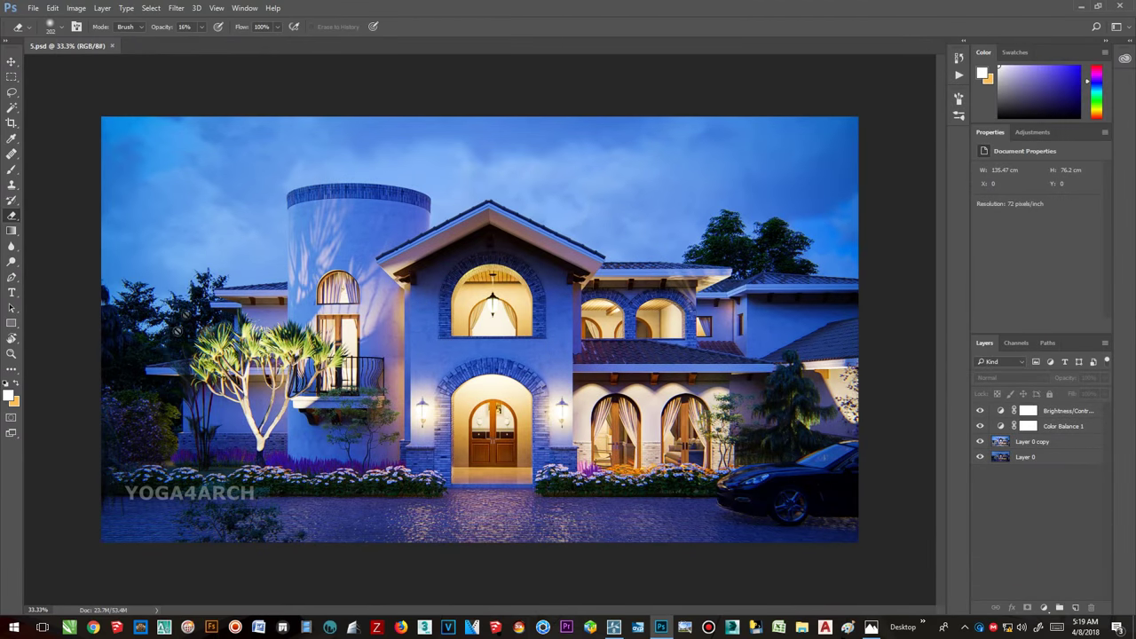
# - Save the render as a JPEG named 5 at Maximum quality 12
pyautogui.click(33, 8)
pyautogui.click(50, 139)
pyautogui.click(372, 490)
pyautogui.click(312, 377)
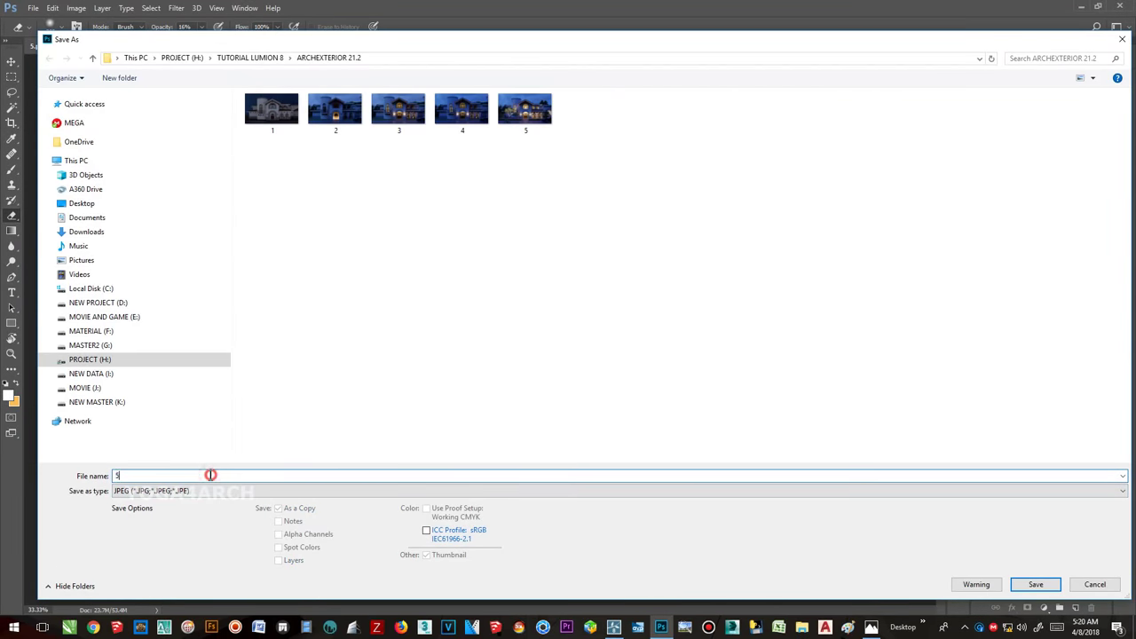
pyautogui.press('Return')
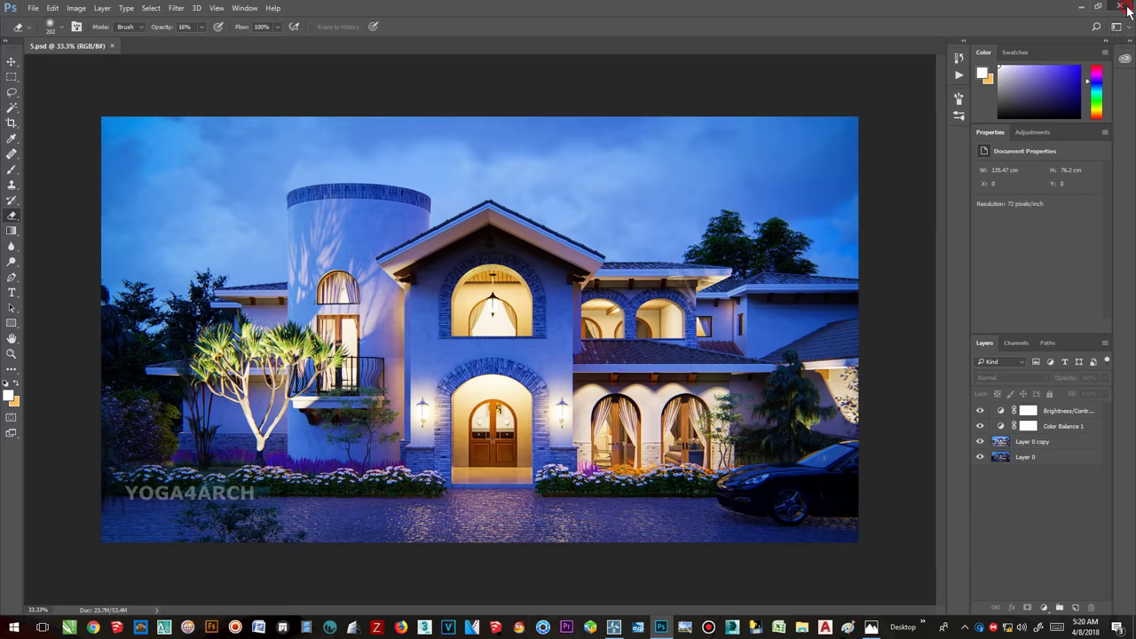
# - Close the 5.psd document, returning to the recent-files start screen
pyautogui.hotkey('ctrl', 'w')
pyautogui.click(964, 628)
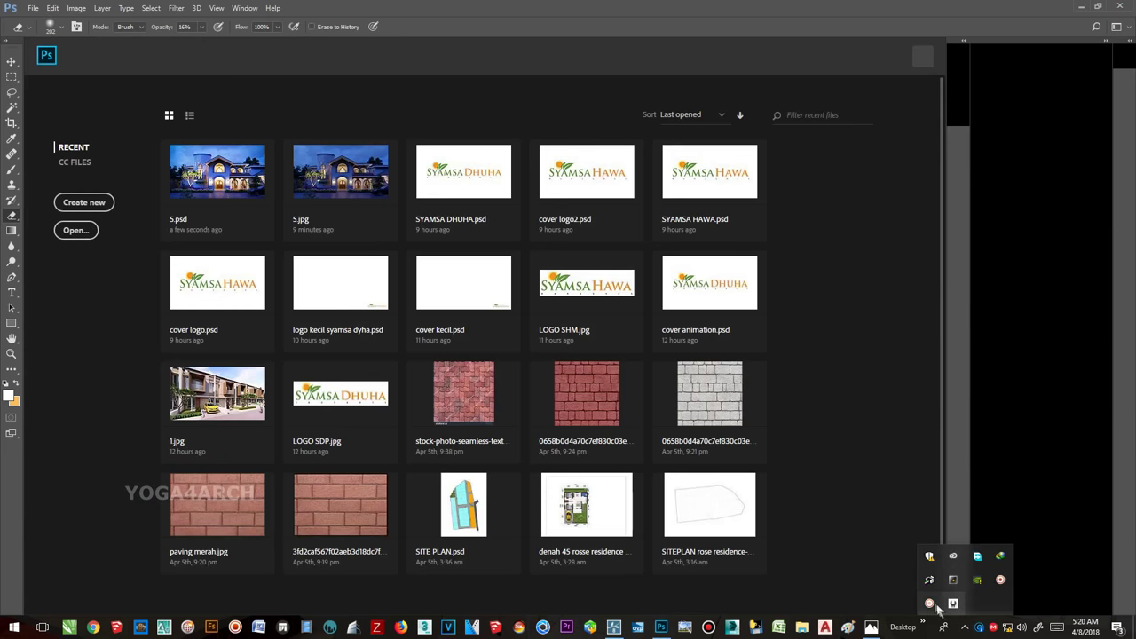
pyautogui.click(938, 600)
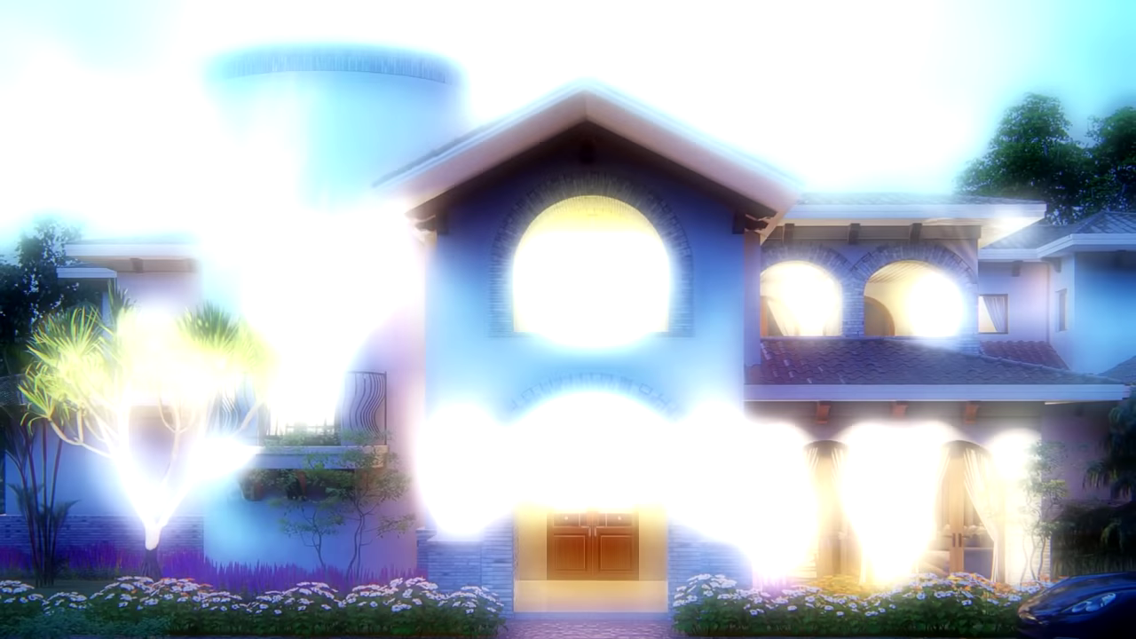